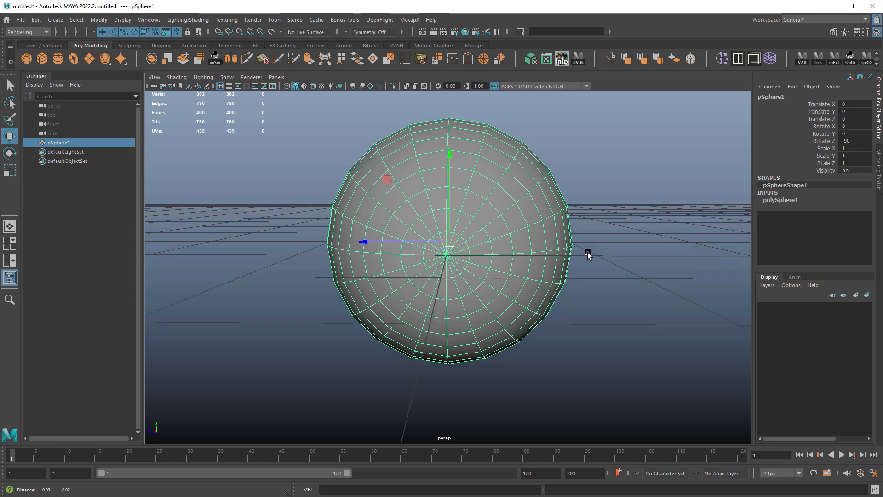
Step: Show the sphere's polySphere1 settings and examine its axis subdivisions around the pole in the side view
left_click_drag(541, 228, 519, 242, "alt")
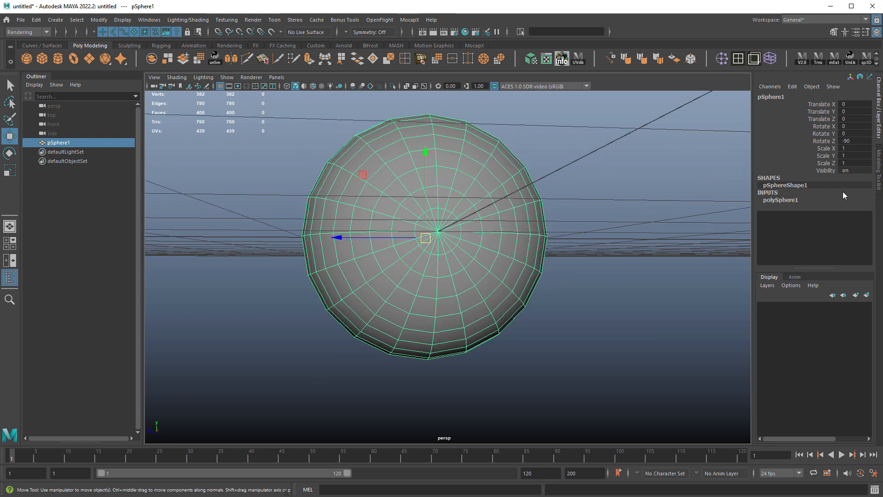
left_click(782, 200)
left_click(824, 215)
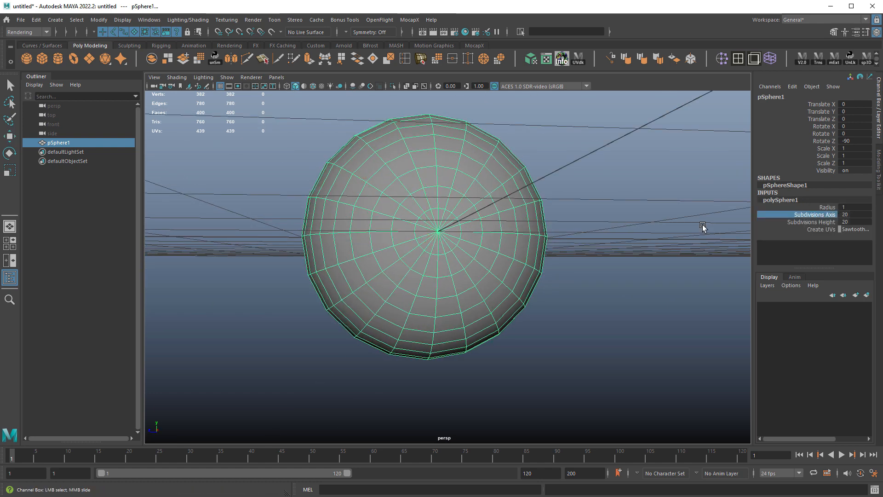
left_click_drag(625, 238, 620, 238, "alt")
left_click_drag(507, 228, 505, 229, "alt")
key("space")
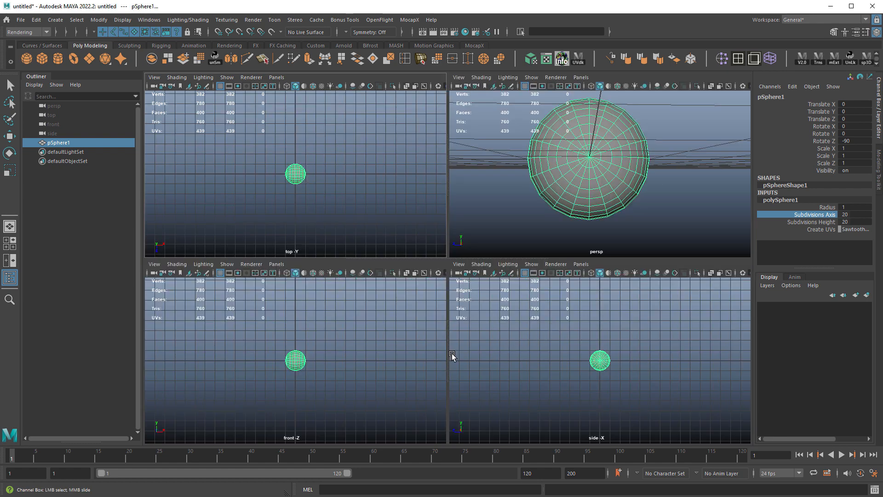
key("space")
scroll(429, 252, "up", 10)
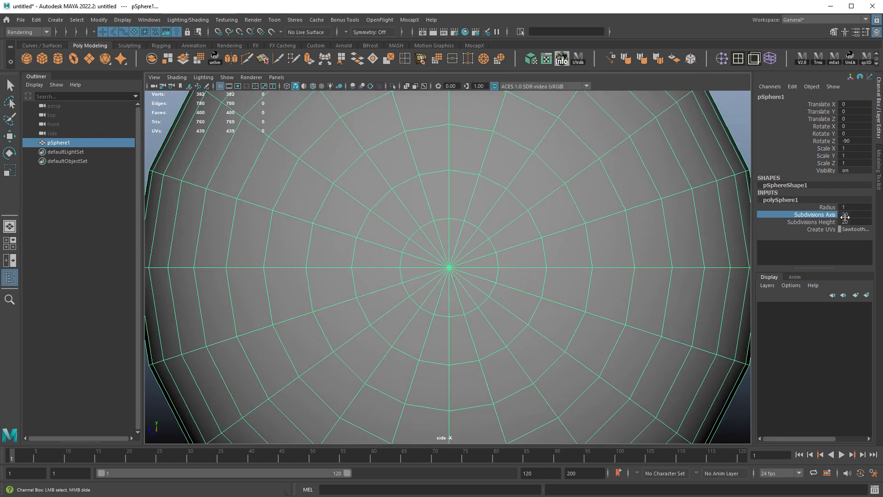
double_click(846, 215)
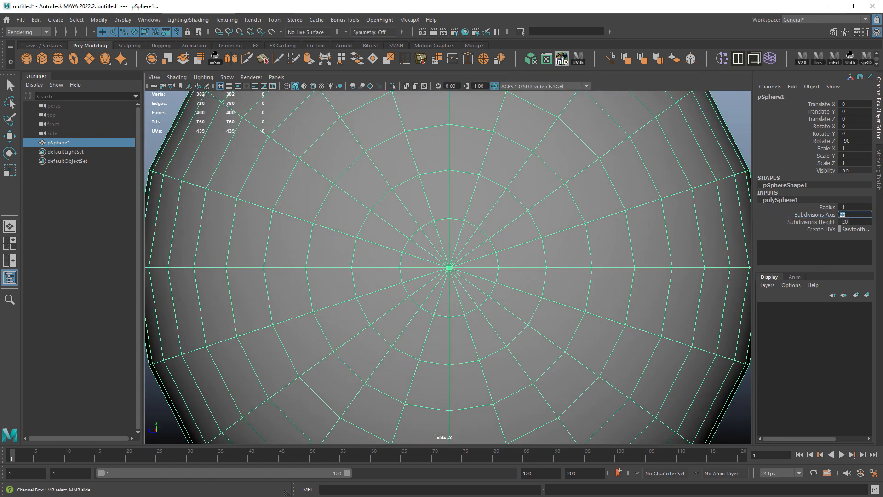
type("10")
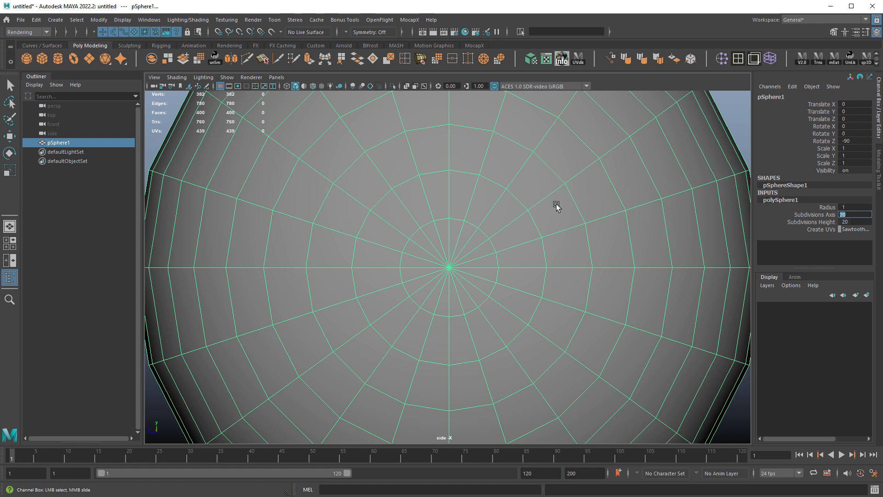
scroll(557, 207, "down", 5)
scroll(524, 209, "up", 1)
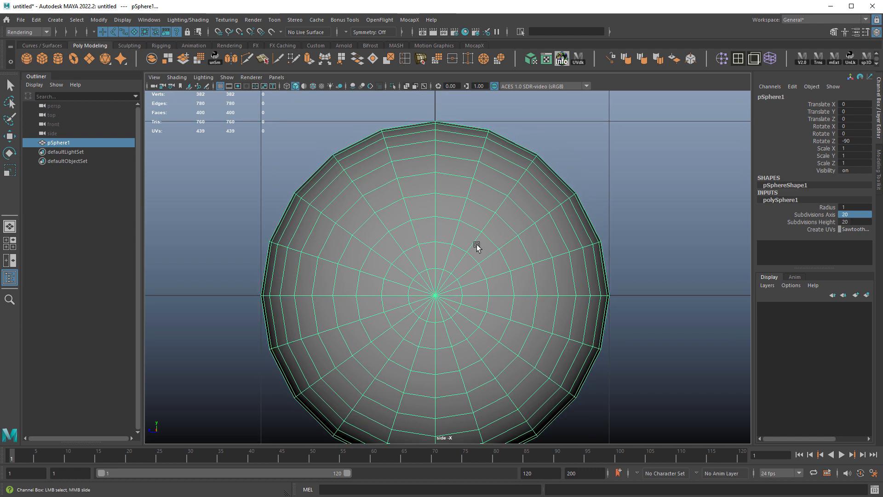
scroll(513, 221, "up", 3)
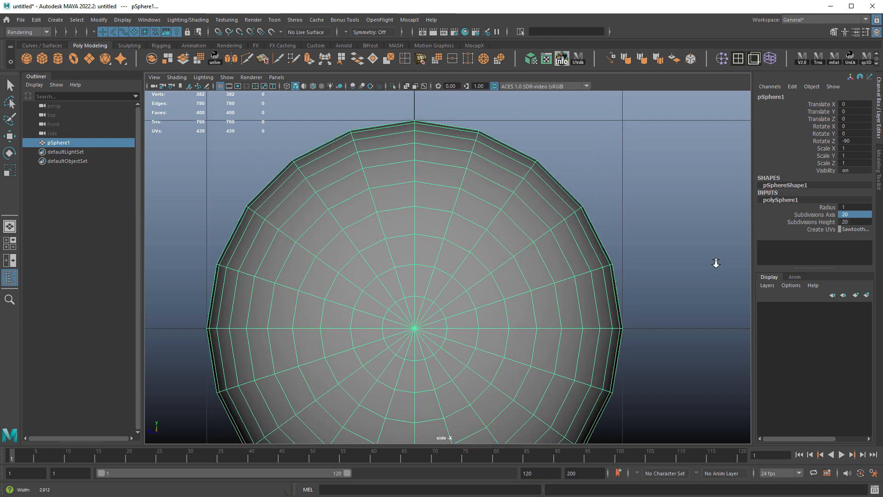
right_click_drag(551, 211, 550, 223)
left_click(533, 230)
key("w")
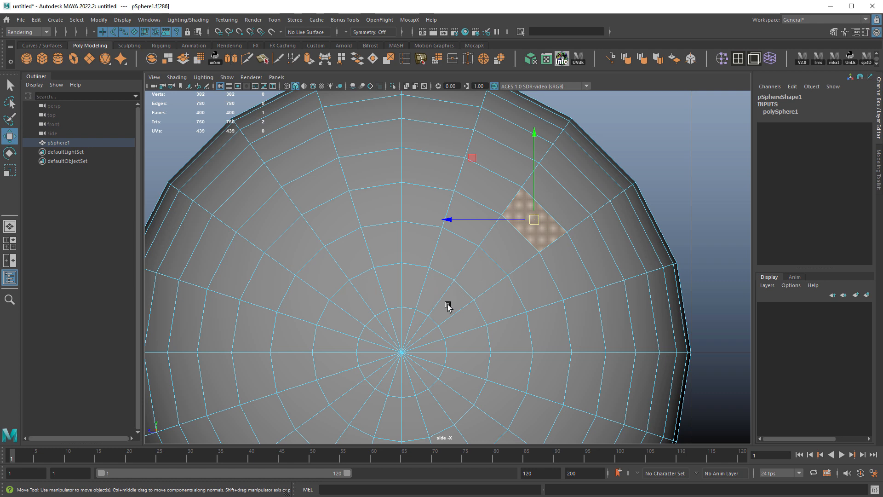
middle_click_drag(451, 281, 510, 220, "alt")
right_click_drag(510, 220, 528, 261, "alt")
key("q")
right_click_drag(527, 259, 450, 250, "alt")
right_click_drag(475, 249, 510, 236)
right_click_drag(565, 258, 754, 295, "alt")
Step: Try 24 and 32 as the sphere's Subdivisions Axis value and compare the outline in the side view
left_click(789, 200)
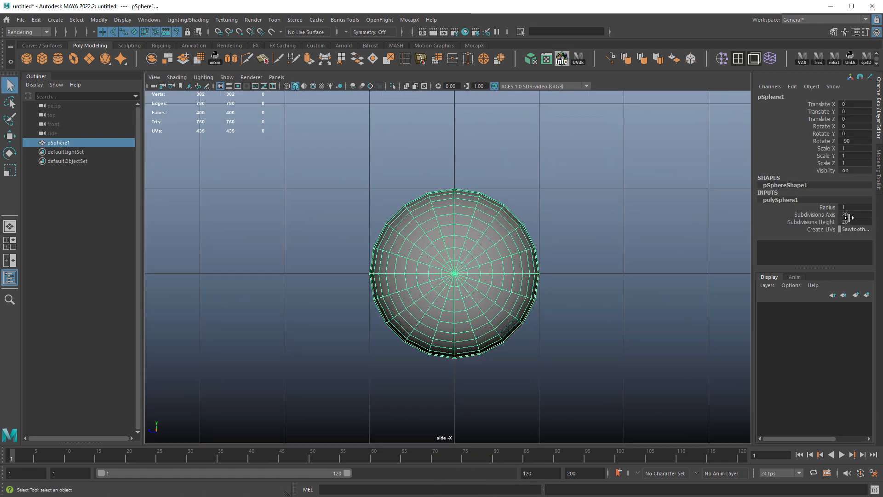
left_click(849, 213)
type("24")
key("Return")
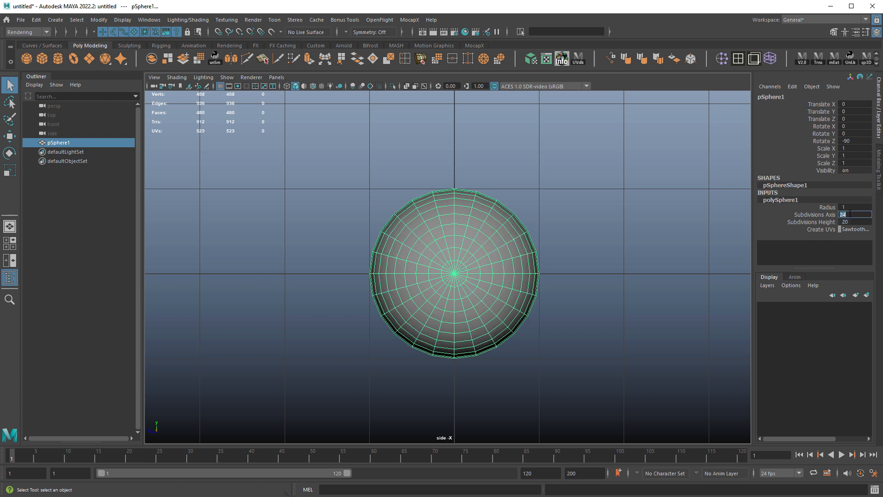
right_click_drag(384, 255, 545, 193, "alt")
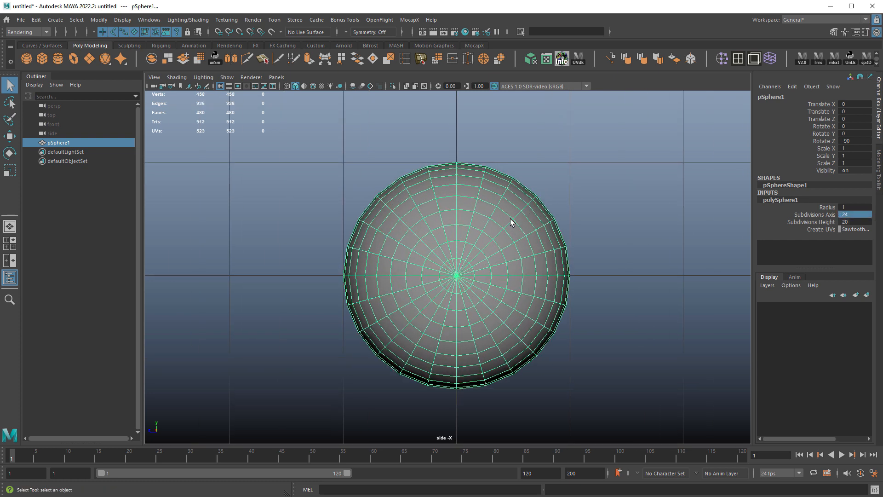
scroll(509, 219, "up", 5)
left_click(855, 214)
type("3")
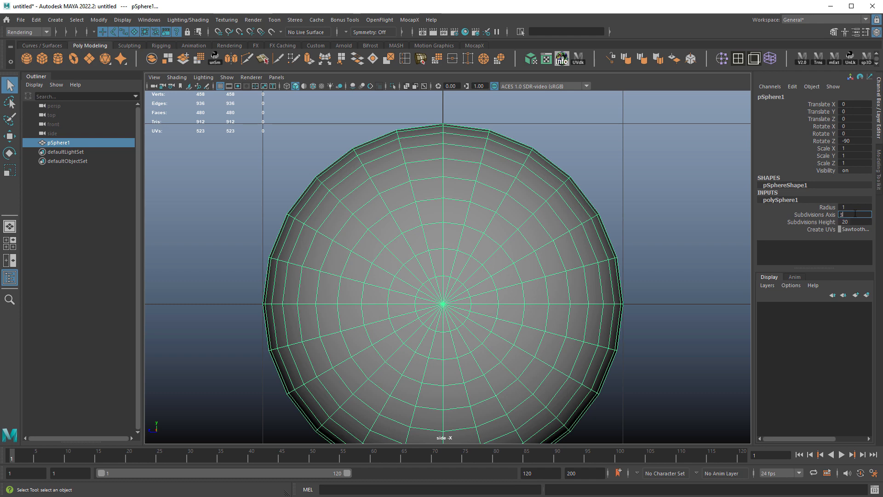
key("Return")
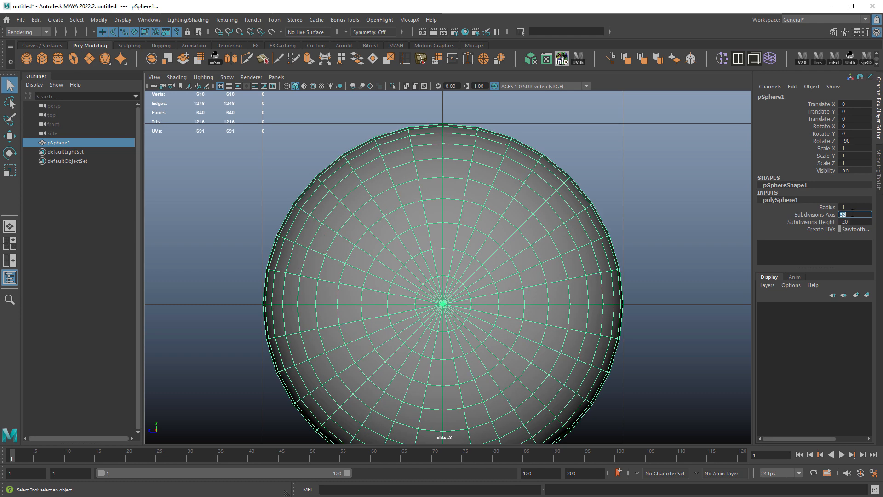
Step: Set the sphere's Subdivisions Axis to 64
type("64")
key("Return")
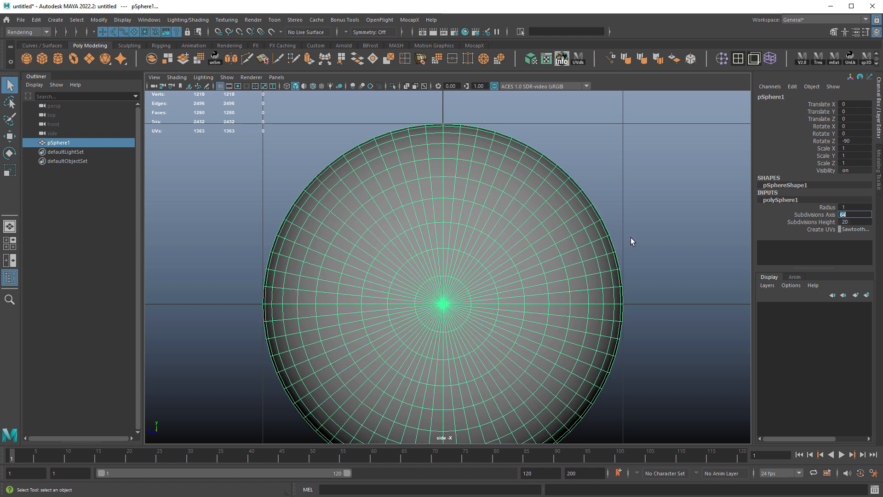
right_click_drag(631, 238, 609, 202, "alt")
Step: Raise the sphere's Subdivisions Height to 34 interactively in the perspective view
key("space")
key("space")
left_click_drag(456, 233, 519, 242, "alt")
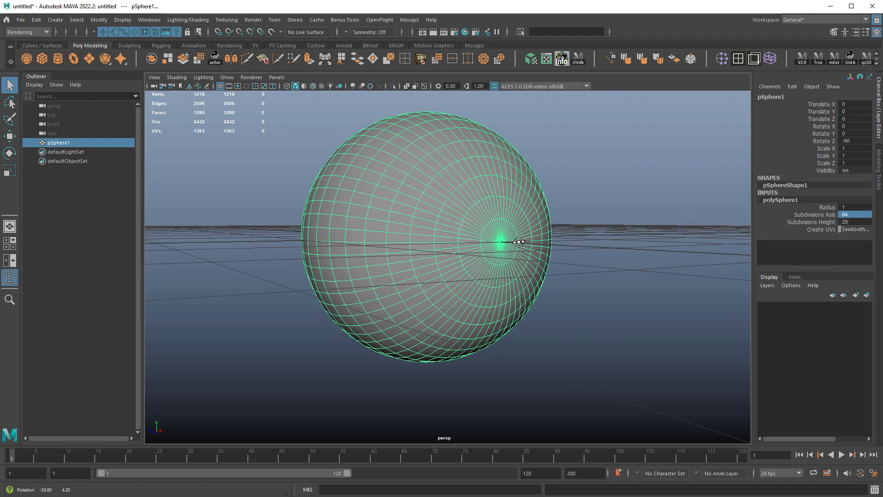
right_click_drag(518, 242, 548, 223, "alt")
left_click_drag(575, 259, 613, 267, "alt")
scroll(613, 266, "up", 2)
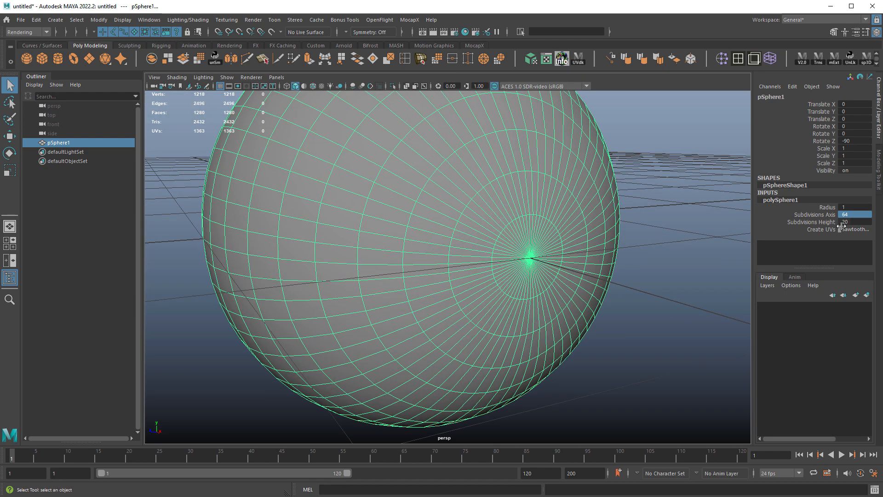
left_click(811, 222)
left_click_drag(514, 243, 570, 249, "alt")
middle_click_drag(570, 248, 548, 280, "alt")
right_click_drag(547, 280, 512, 262, "alt")
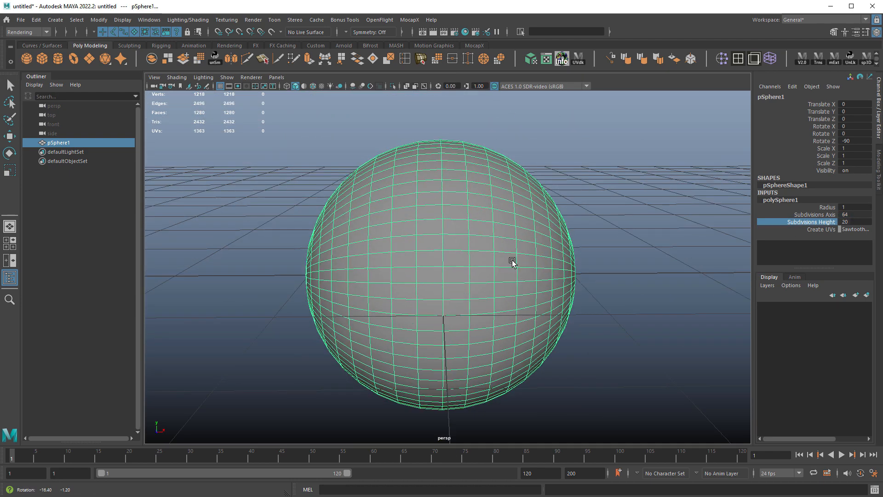
middle_click_drag(458, 243, 521, 248)
Step: Check the grid around the sphere's pole and raise its Subdivisions Height to 35
left_click_drag(562, 252, 457, 252, "alt")
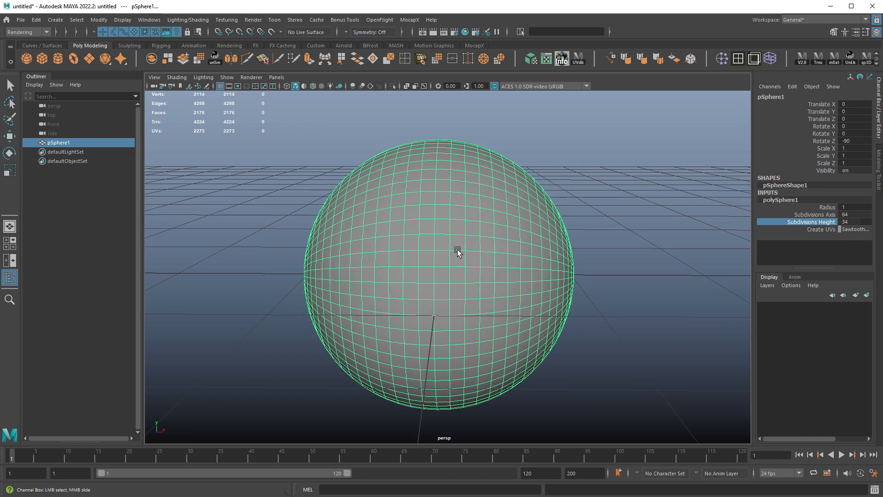
left_click_drag(596, 252, 436, 217, "alt")
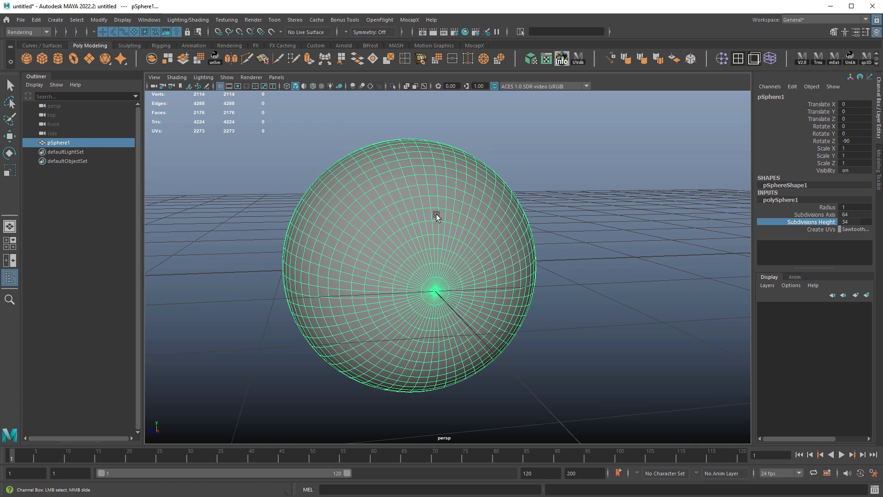
left_click_drag(540, 265, 583, 267, "alt")
middle_click_drag(582, 266, 588, 267)
left_click_drag(589, 266, 602, 263, "alt")
Step: Check the sphere's centre edge loops in the front view and set its Subdivisions Height to 36
key("space")
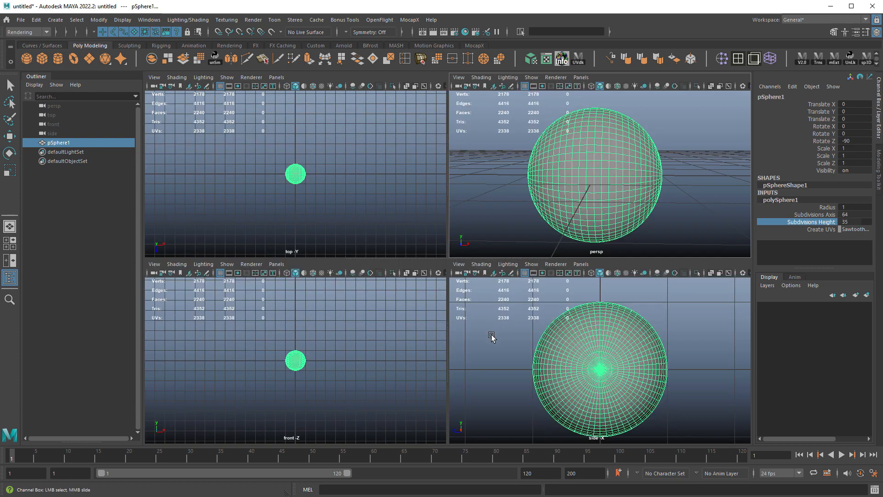
key("space")
key("space")
key("space")
key("f")
scroll(487, 238, "up", 1)
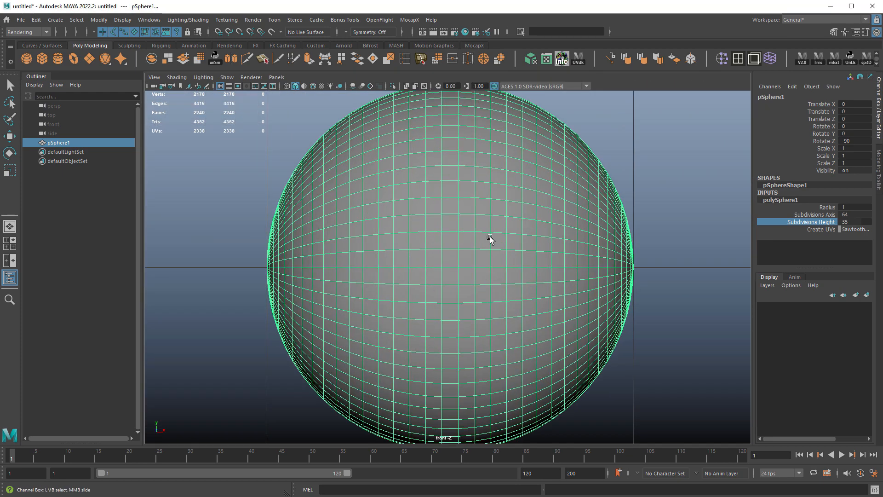
middle_click_drag(484, 210, 520, 288, "alt")
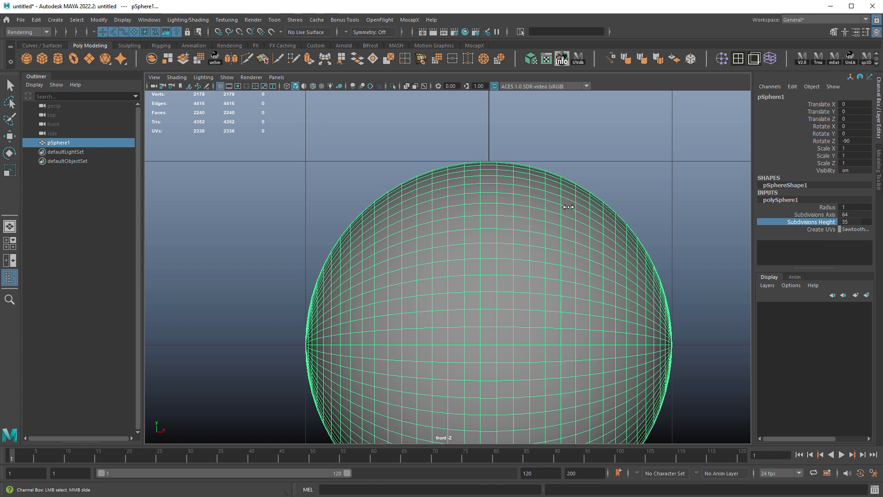
middle_click_drag(568, 207, 572, 207)
Step: Duplicate the sphere and hide the duplicate
key("space")
key("space")
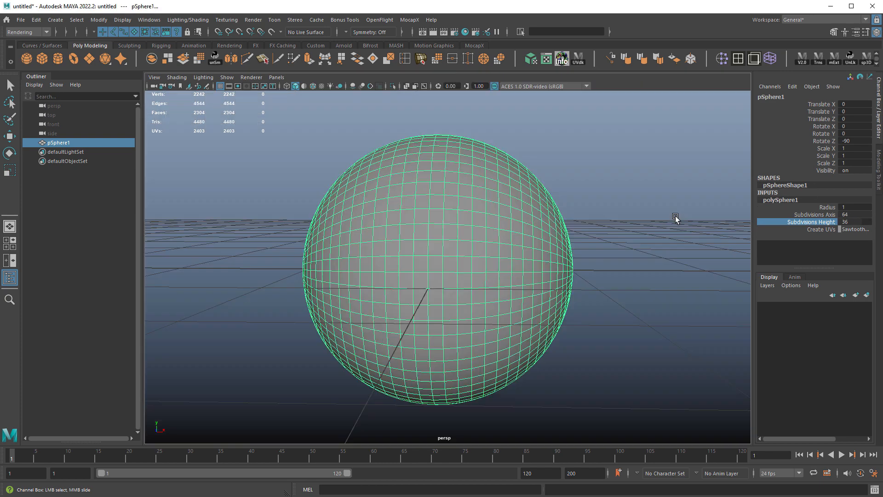
left_click_drag(619, 238, 529, 237, "alt")
scroll(520, 241, "up", 1)
scroll(529, 237, "down", 1)
scroll(529, 238, "down", 1)
key("q")
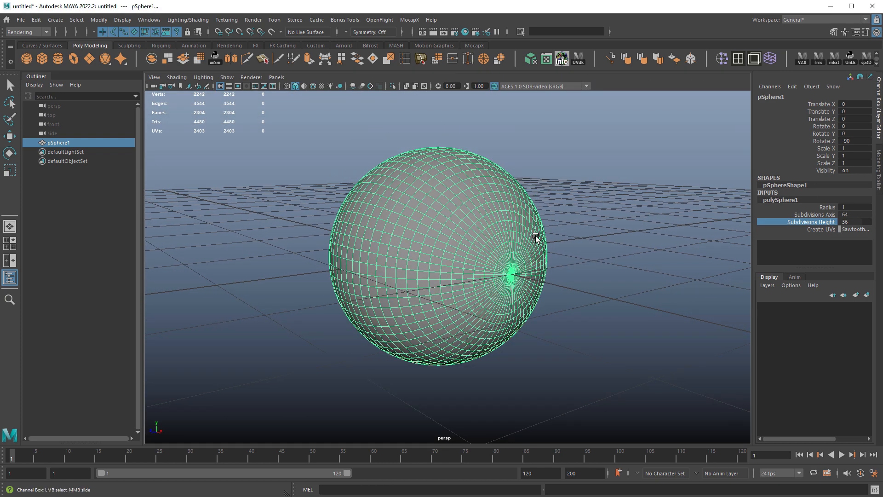
key("ctrl+d")
key("ctrl+h")
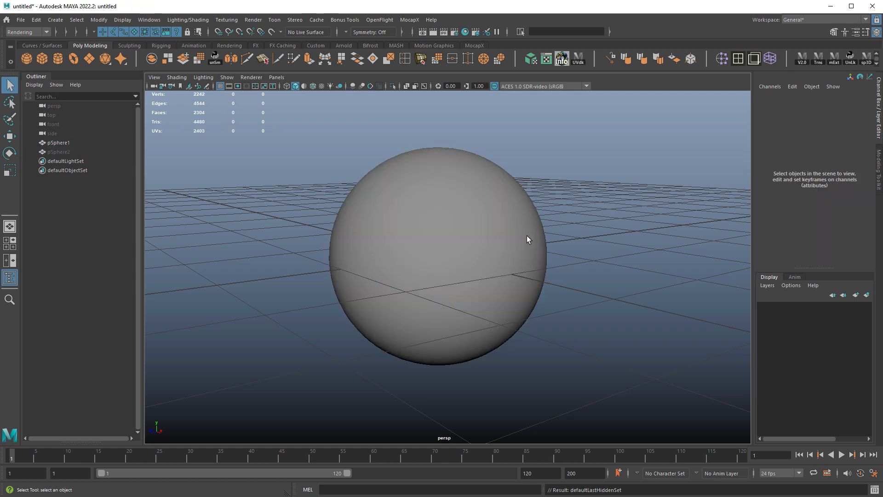
Step: Select the visible original sphere, delete its construction history, and bring it up in the side view
left_click(464, 222)
left_click_drag(475, 226, 539, 239, "alt")
middle_click_drag(539, 236, 495, 237, "alt")
left_click_drag(495, 237, 488, 228, "alt")
right_click_drag(488, 229, 516, 239, "alt")
key("w")
middle_click_drag(516, 238, 513, 244, "alt")
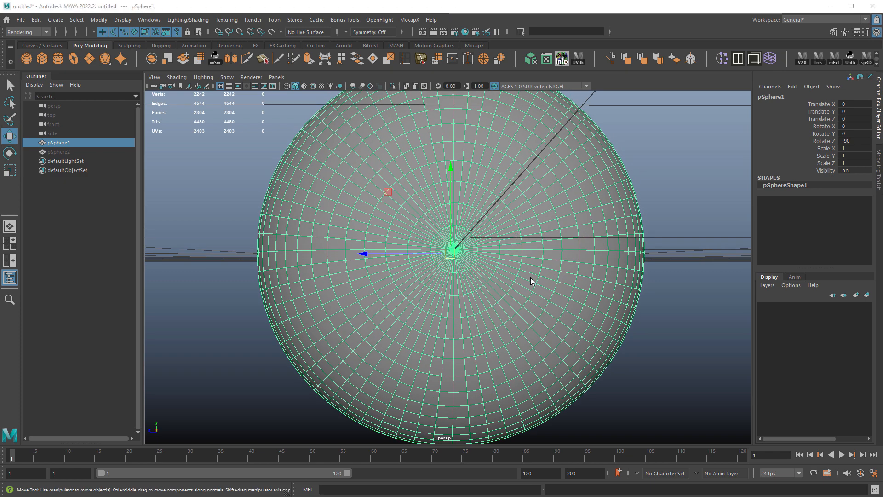
key("space")
key("space")
right_click_drag(486, 272, 609, 301, "alt")
key("q")
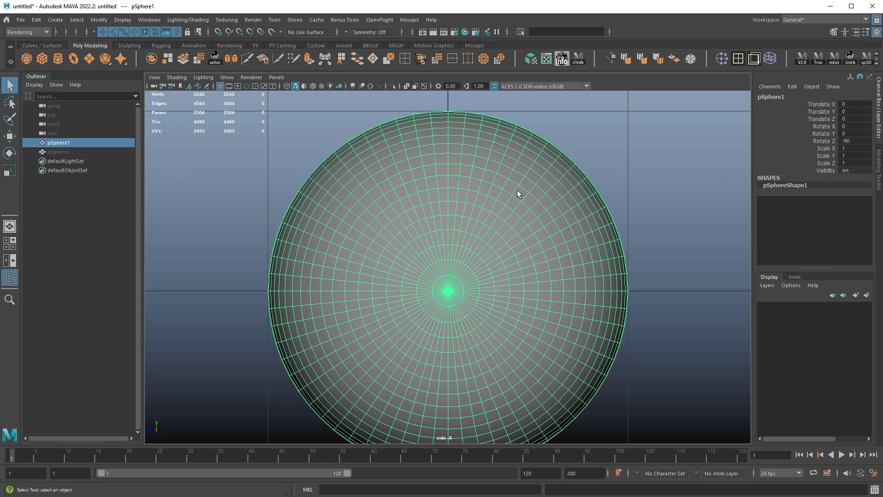
Step: Switch the sphere to face selection with its pole facing the camera in the side view
right_click_drag(518, 190, 518, 216)
right_click_drag(653, 262, 578, 253, "alt")
key("space")
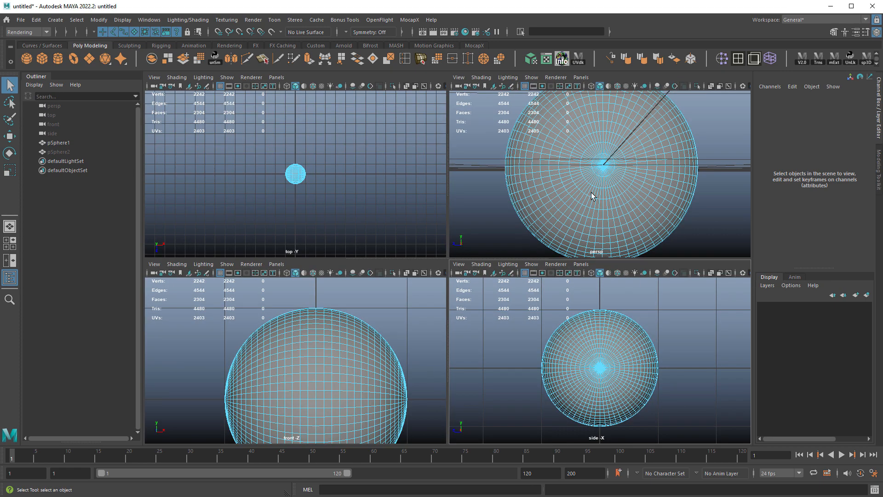
key("space")
right_click_drag(538, 232, 532, 219, "alt")
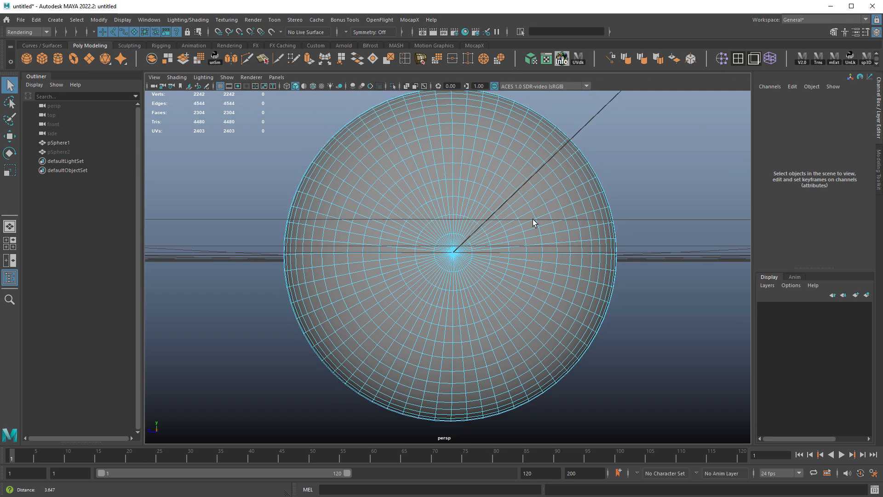
left_click_drag(532, 219, 537, 244, "alt")
key("w")
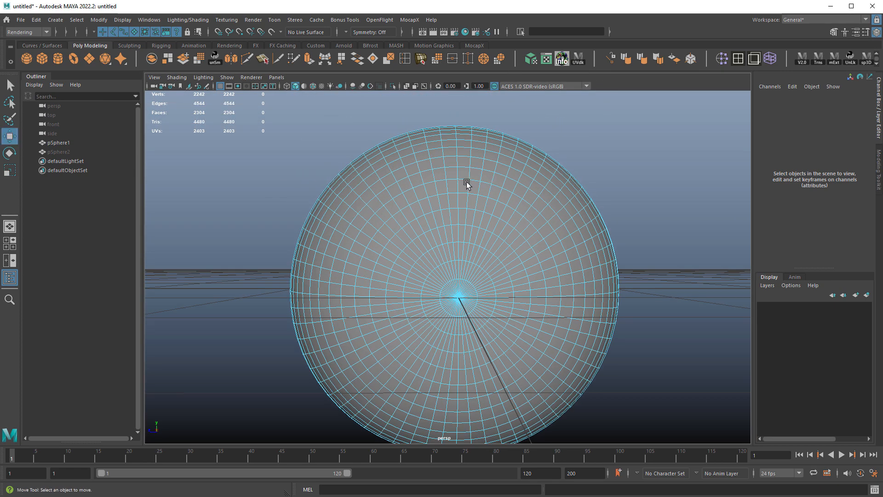
left_click_drag(466, 182, 467, 219, "alt")
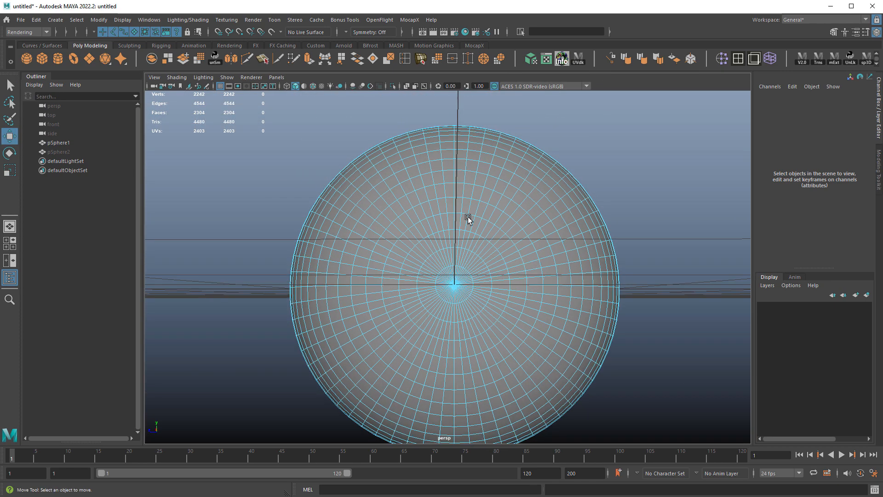
key("space")
key("space")
right_click(482, 192)
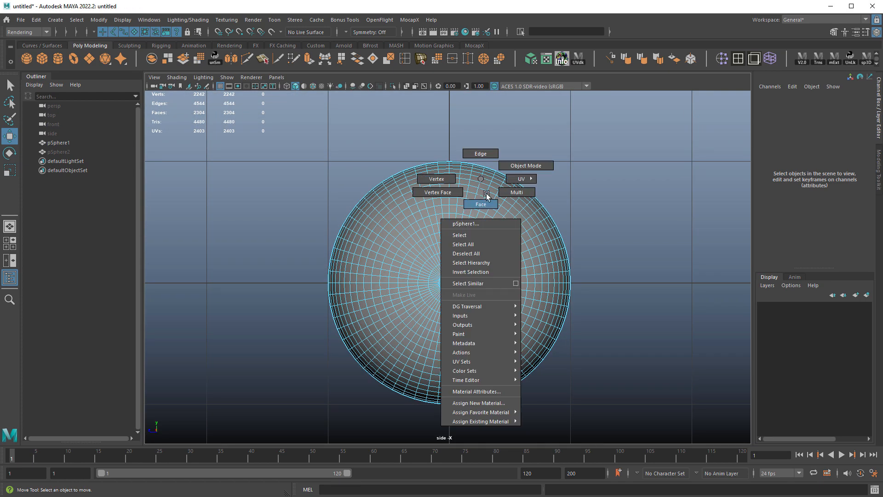
Step: Select the faces of the sphere's upper-right quarter in the side view, invert the selection, and delete the other faces
left_click_drag(661, 119, 451, 279)
right_click_drag(512, 287, 642, 295, "alt")
middle_click_drag(642, 259, 631, 292, "alt")
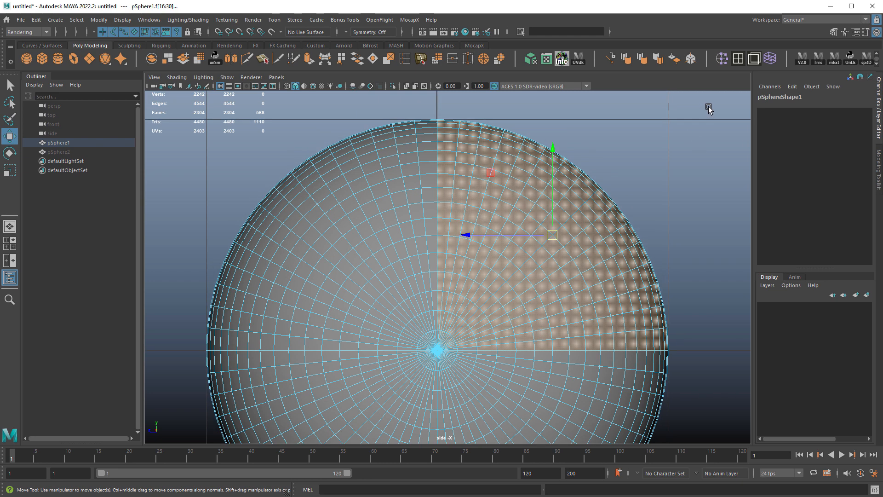
left_click_drag(709, 107, 437, 349)
right_click_drag(567, 340, 389, 278, "alt")
key("ctrl+shift+i")
key("Delete")
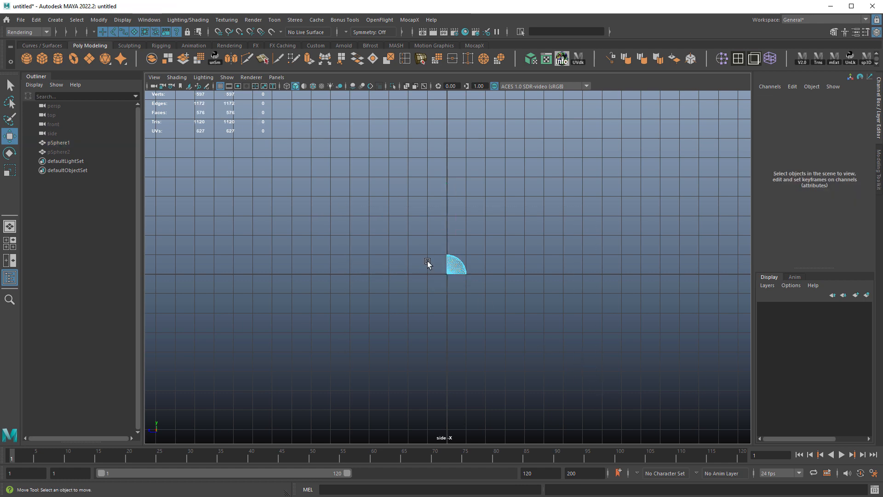
Step: Select the faces of the mesh's left half in the top view and delete them, leaving one eighth of the sphere
key("space")
key("space")
right_click_drag(434, 256, 276, 148, "alt")
left_click_drag(189, 101, 448, 399)
key("Delete")
key("space")
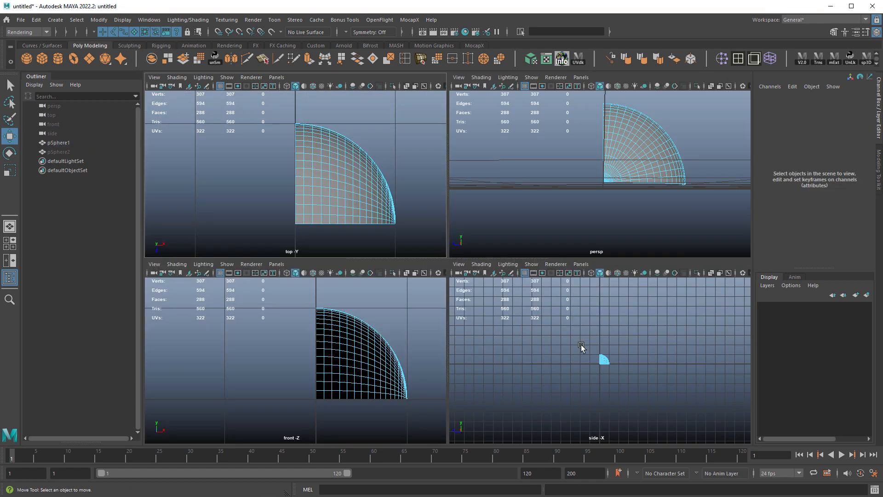
Step: Show the remaining eighth of the sphere as wireframe in the enlarged side view, with the area around the pole filling the view
key("space")
key("f")
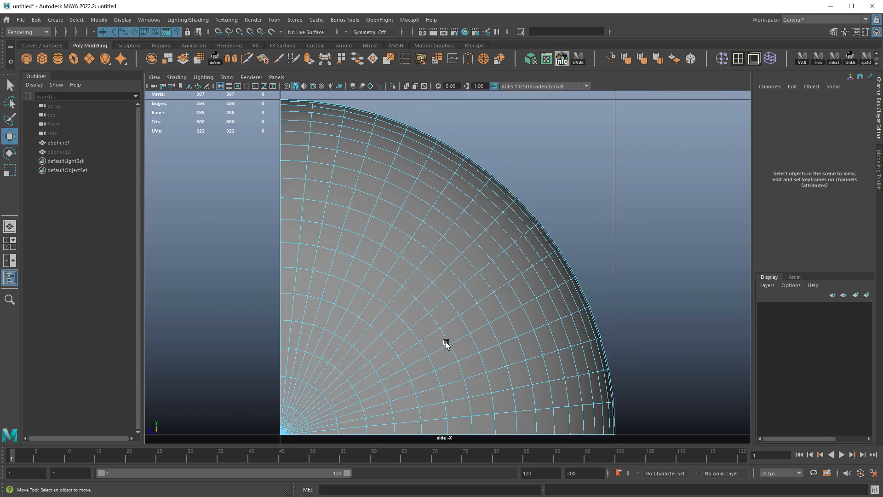
middle_click_drag(446, 343, 589, 232, "alt")
right_click_drag(588, 231, 671, 299, "alt")
key("4")
middle_click_drag(549, 196, 476, 251, "alt")
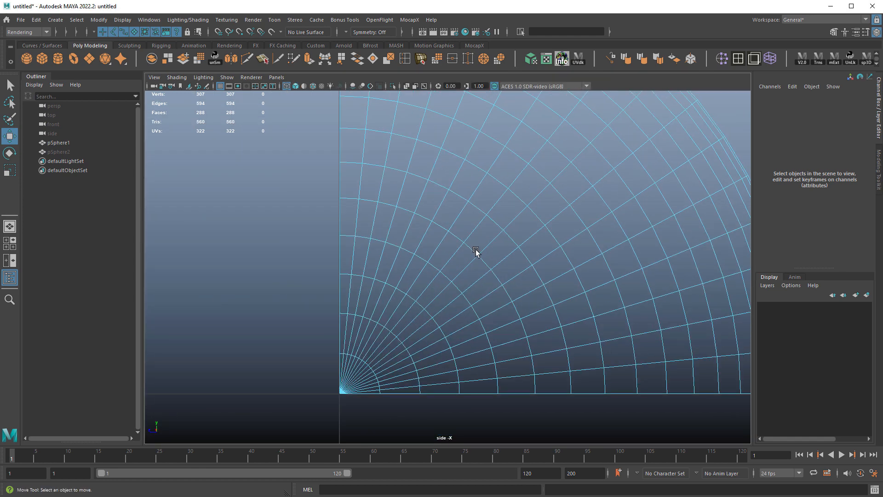
Step: Multi-Cut a vertical line from the first ring's diagonal vertex up to where the first radial edge meets the eighth ring
left_click(248, 59)
left_click(396, 336)
middle_click_drag(459, 310, 549, 283, "alt")
right_click_drag(549, 283, 574, 306, "alt")
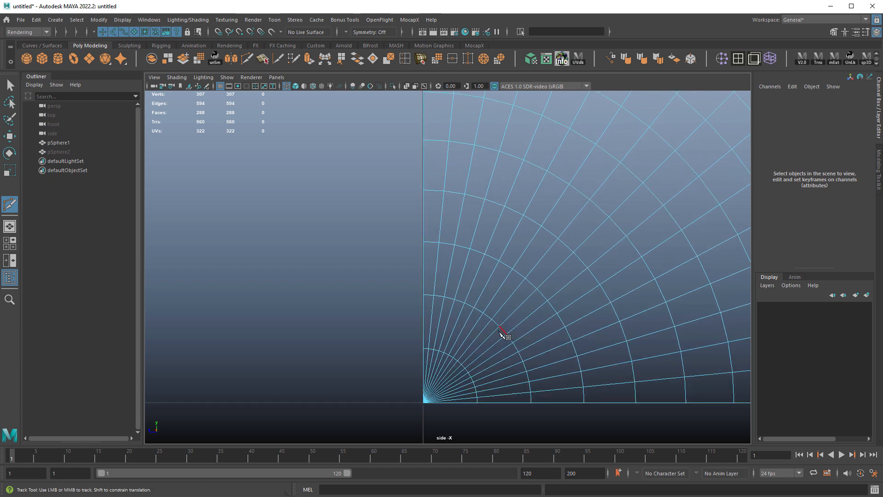
left_click(461, 364)
right_click_drag(531, 329, 864, 426, "alt")
middle_click_drag(505, 310, 535, 359, "alt")
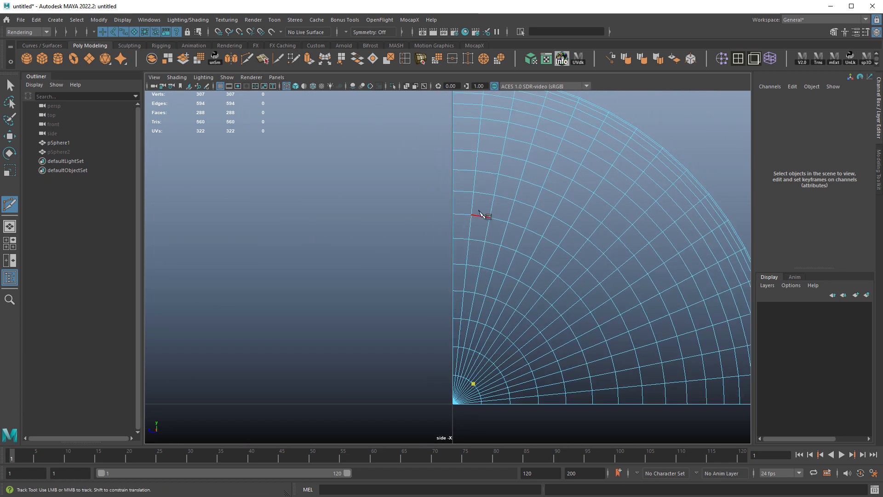
left_click(475, 171)
right_click_drag(456, 229, 517, 228, "alt")
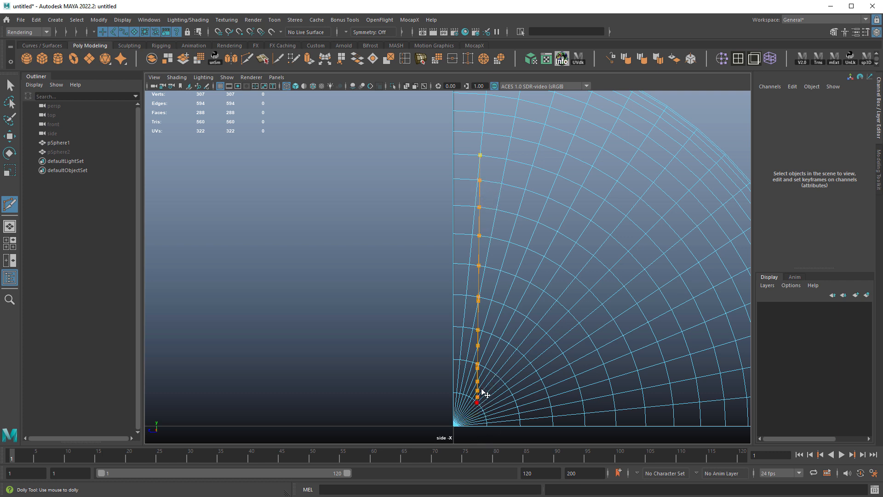
key("ctrl+z")
left_click_drag(478, 188, 482, 163)
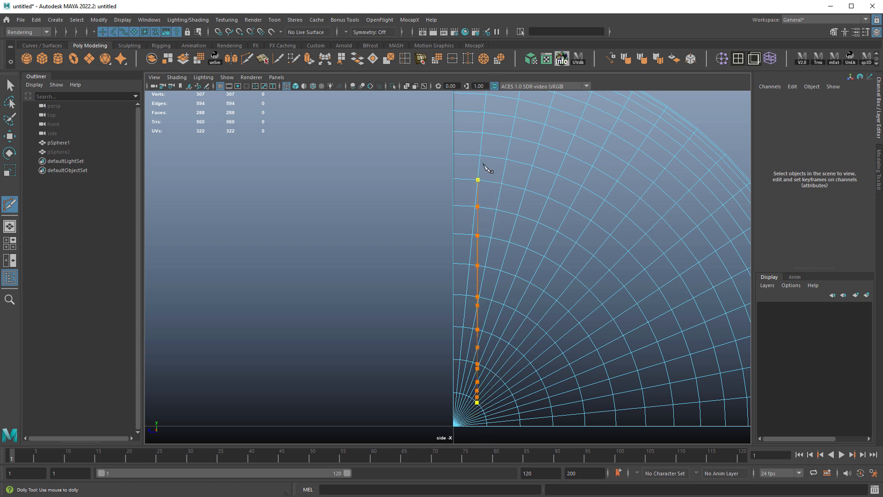
key("w")
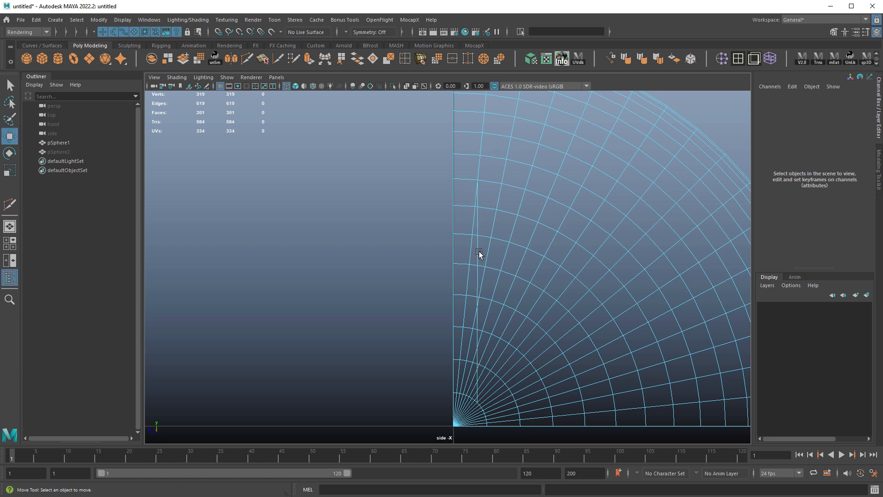
Step: Multi-Cut a horizontal line from the first ring's diagonal vertex to the eighth ring, completing the first L-shaped cut
middle_click_drag(516, 261, 481, 272, "alt")
middle_click_drag(468, 243, 460, 222, "alt")
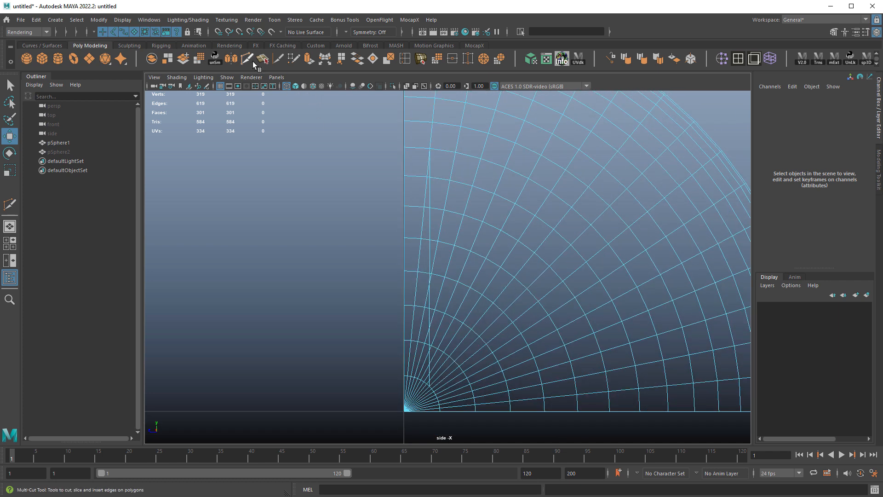
key("ctrl+shift+x")
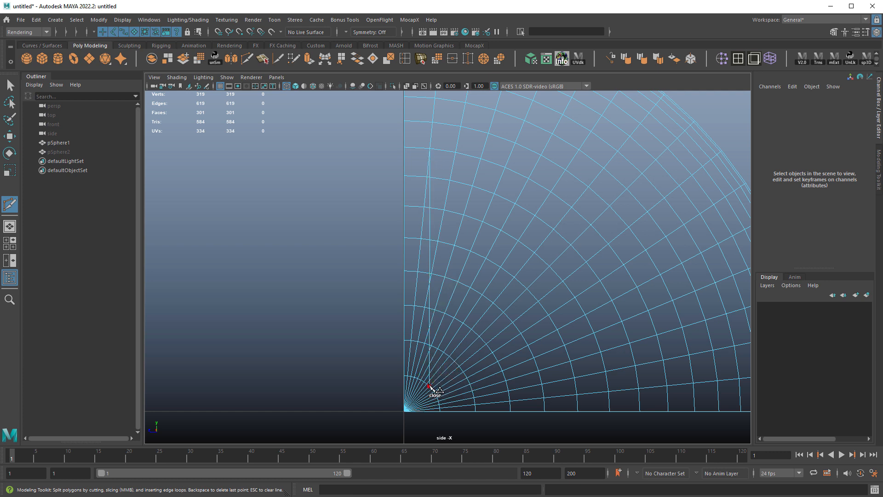
left_click_drag(667, 370, 669, 404)
right_click(654, 375)
Step: Multi-Cut a second L through the second ring's diagonal vertex, with both ends on the eighth ring
right_click_drag(479, 374, 528, 381, "alt")
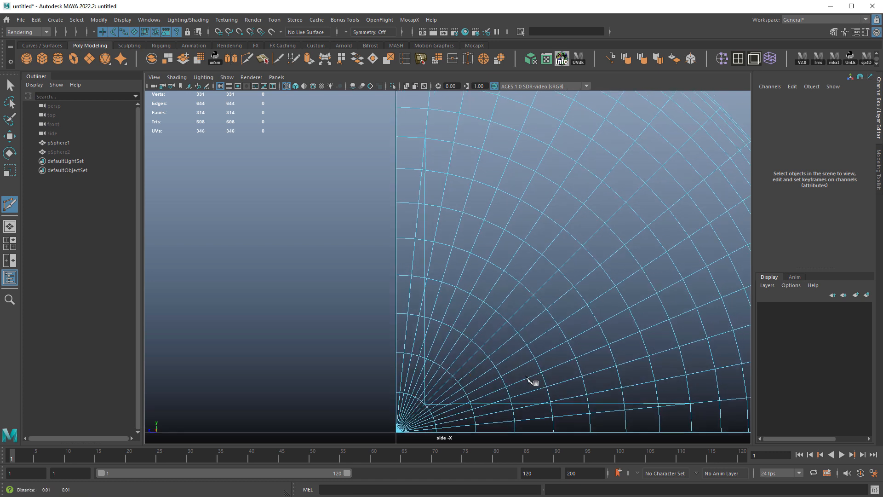
middle_click_drag(528, 381, 522, 392, "alt")
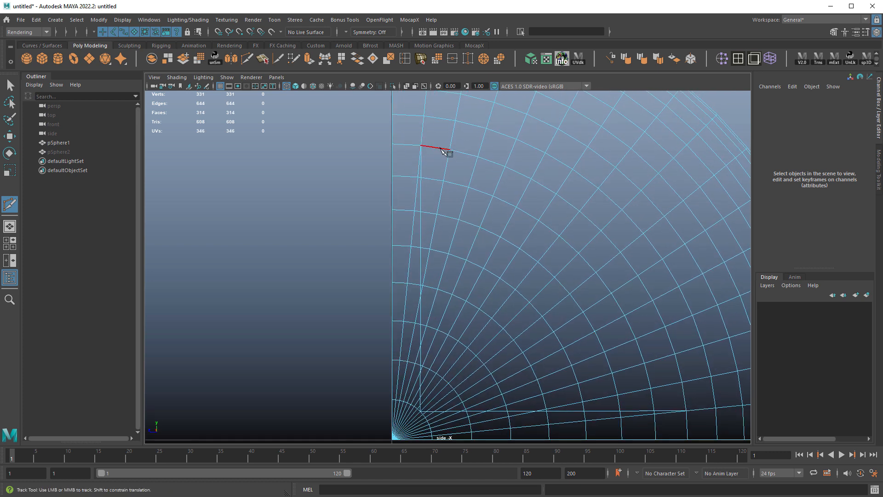
left_click(449, 383)
middle_click_drag(583, 361, 566, 361, "alt")
left_click(664, 382)
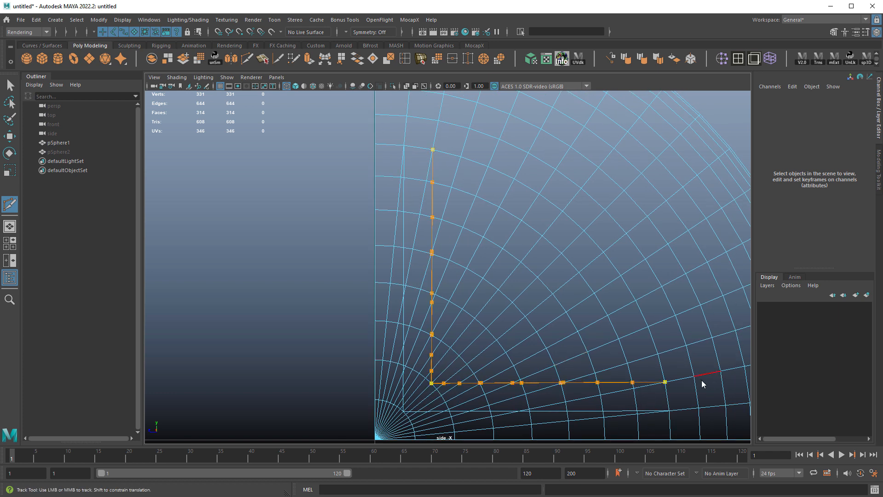
key("Return")
Step: Multi-Cut two more nested Ls cornered on the diagonal vertices of the third and fourth rings, ending on the eighth ring
left_click(458, 355)
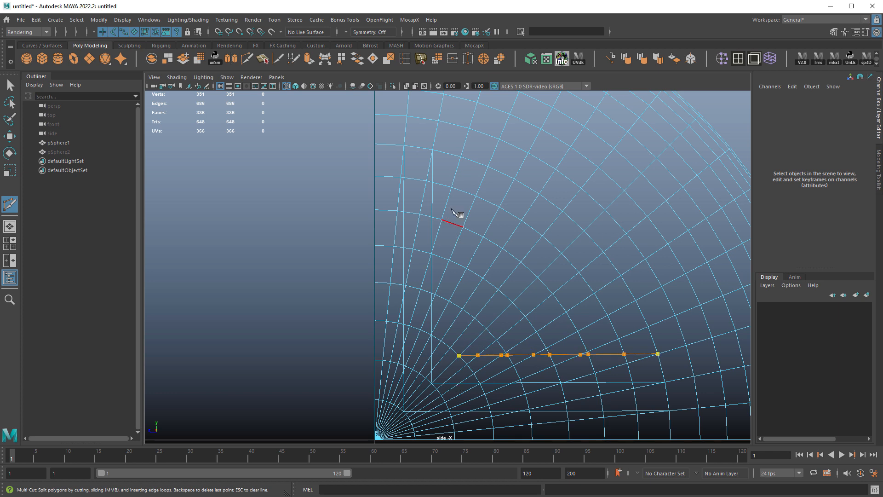
left_click(461, 156)
key("Return")
left_click(488, 167)
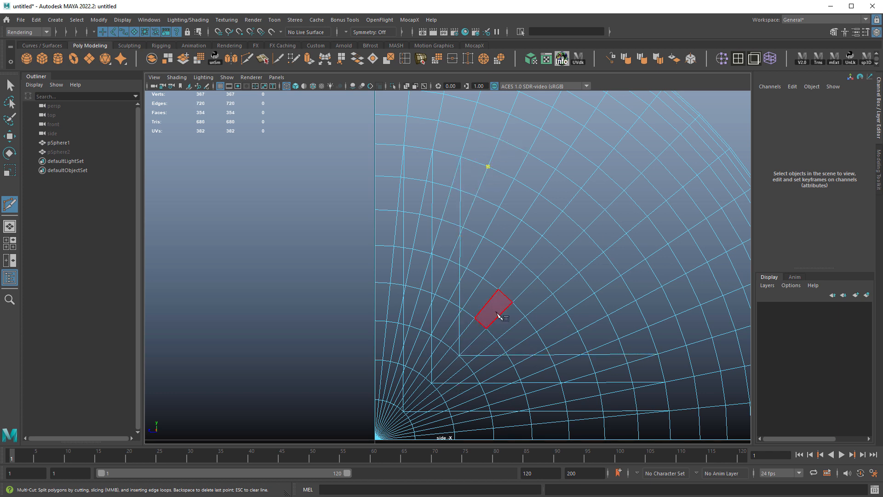
left_click(486, 328)
left_click(649, 327)
key("Return")
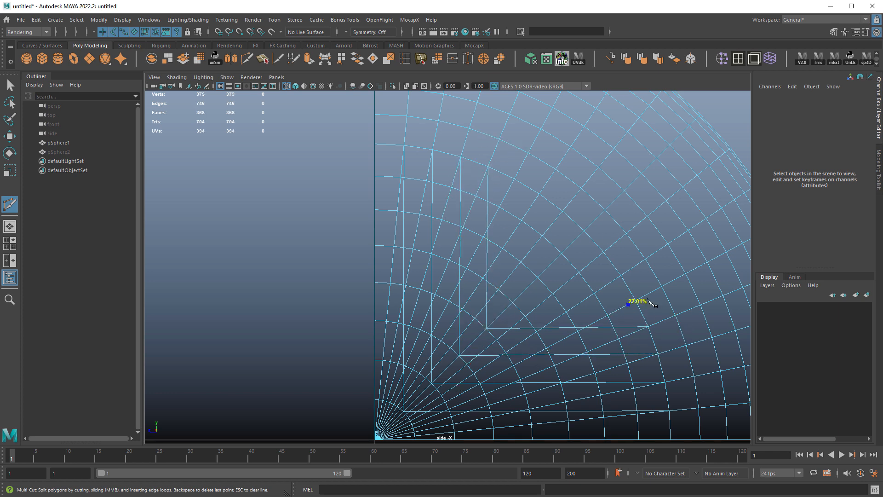
Step: Multi-Cut the next two nested Ls cornered on the diagonal vertices of the fifth and sixth rings, ending on the eighth ring
left_click(636, 301)
left_click(513, 302)
left_click(513, 179)
key("Return")
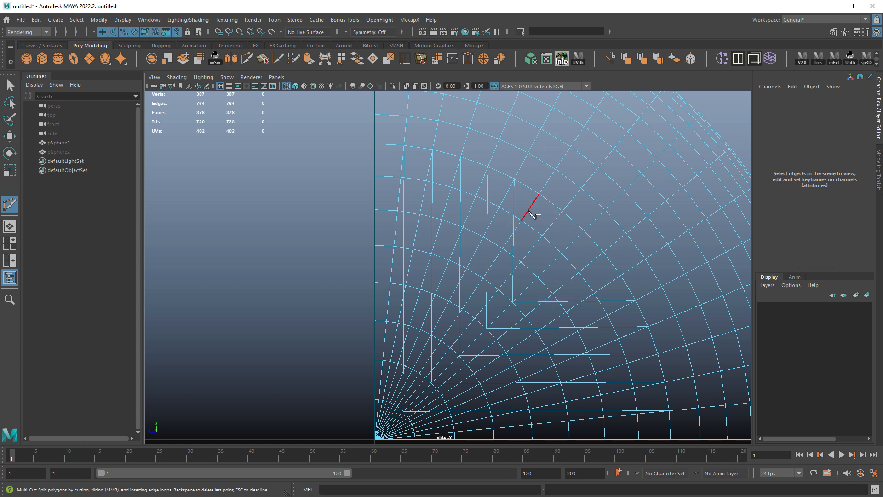
left_click(538, 277)
left_click(620, 275)
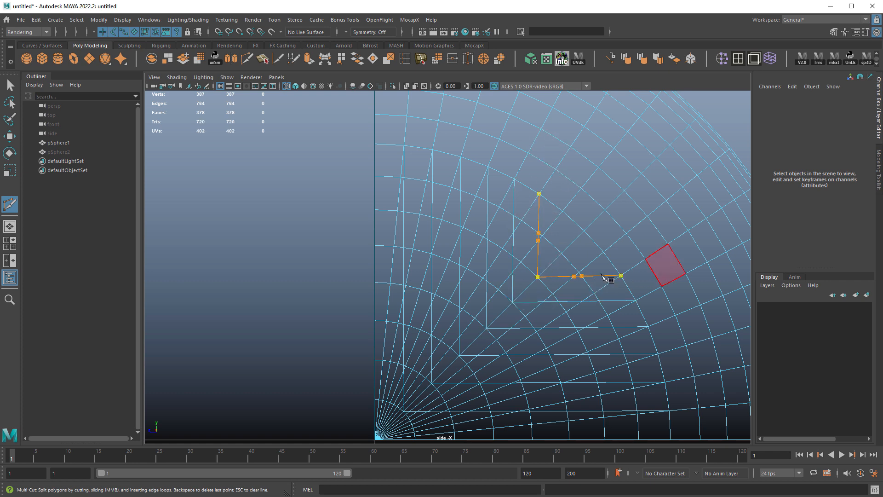
key("Return")
left_click(542, 236)
key("Escape")
Step: Multi-Cut the smallest L at the seventh ring's diagonal vertex and delete the diagonal edge inside it
left_click(562, 253)
left_click(562, 211)
key("w")
right_click_drag(572, 239, 573, 214)
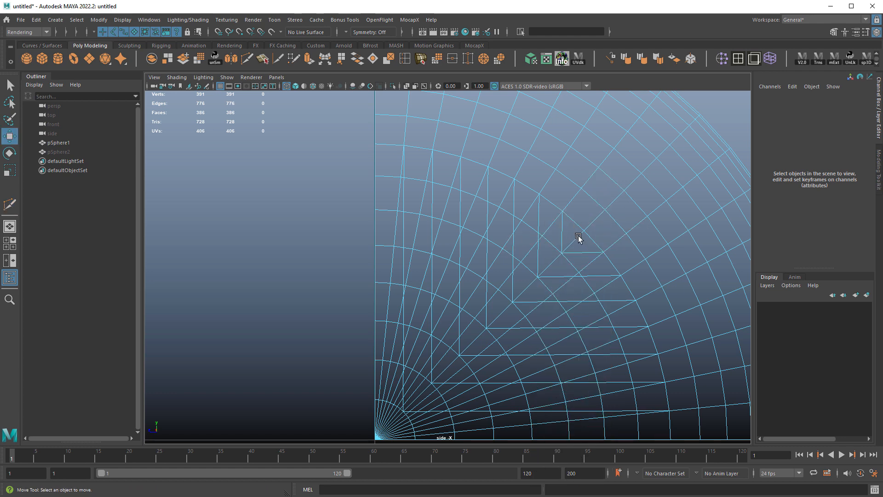
left_click(579, 236)
key("Delete")
Step: Select the radial edges running out from the pole, except the diagonal one, and delete them together with their vertices
middle_click_drag(598, 292, 597, 269, "alt")
key("q")
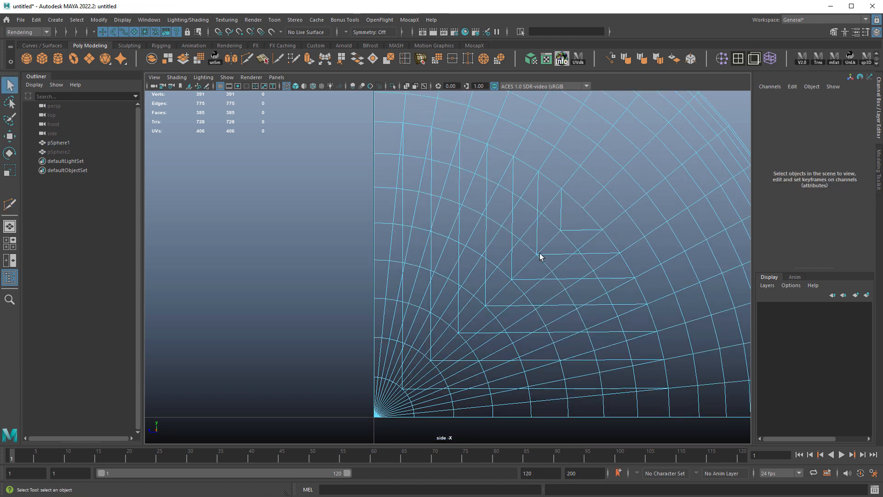
right_click_drag(538, 253, 539, 231)
right_click_drag(389, 402, 574, 390, "alt")
middle_click_drag(400, 383, 404, 306, "alt")
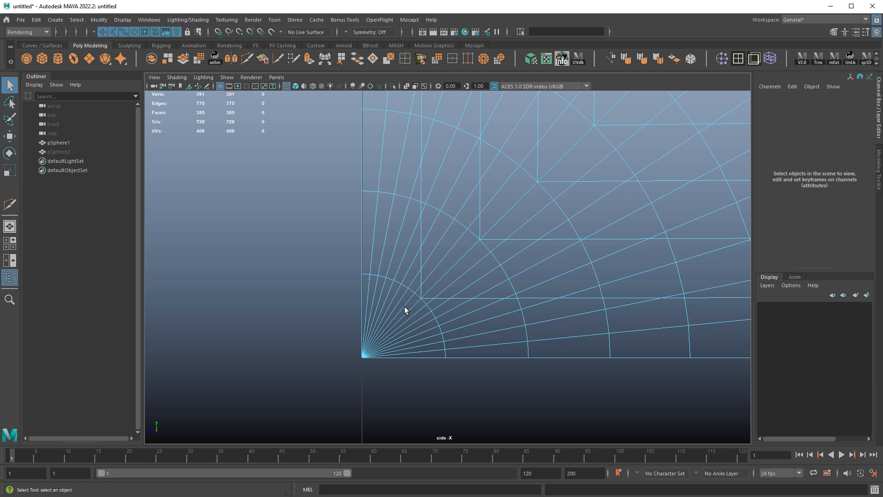
left_click(368, 286)
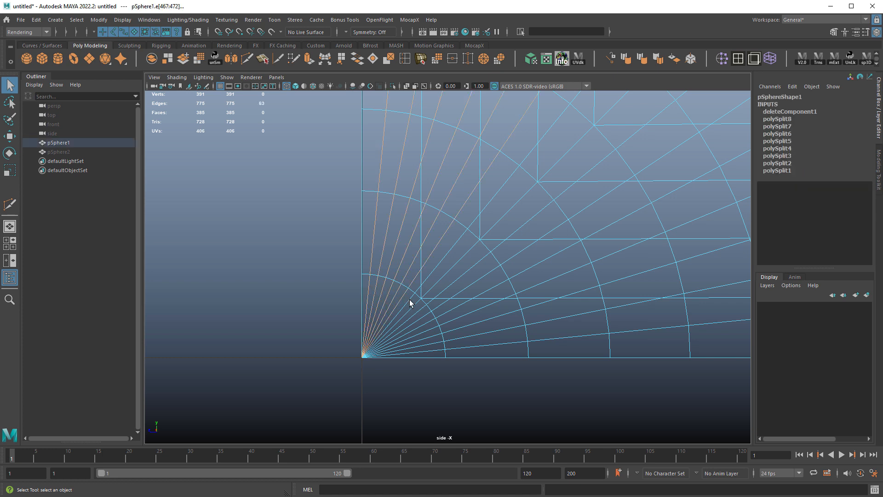
double_click(418, 308, "shift")
double_click(426, 316, "shift")
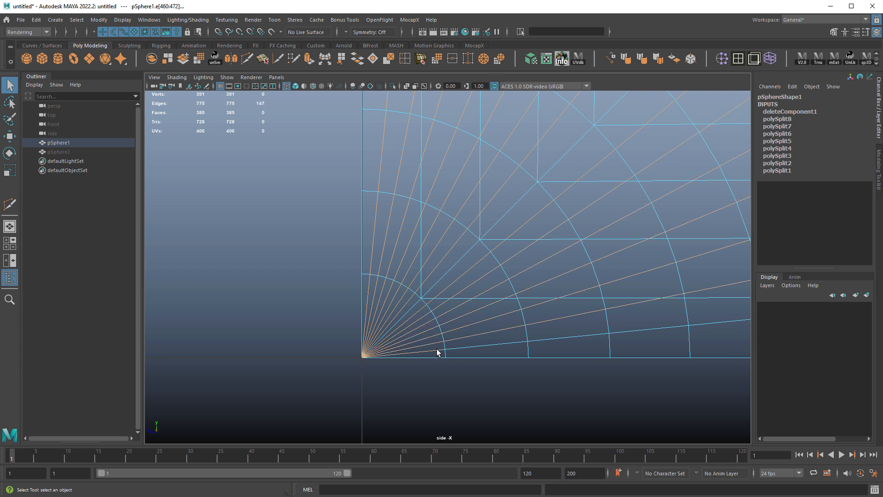
key("ctrl+Delete")
Step: Select the diagonal edges between the pole and the seventh ring's L corner and delete them
scroll(447, 307, "down", 5)
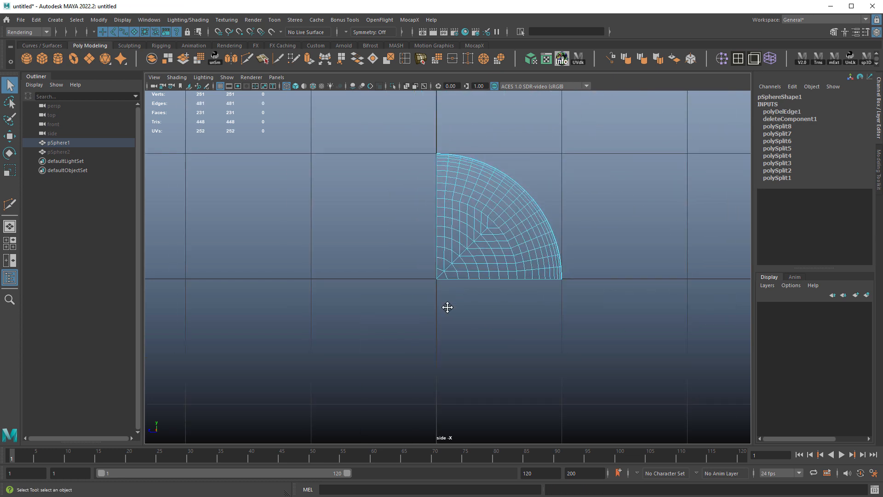
scroll(593, 350, "up", 2)
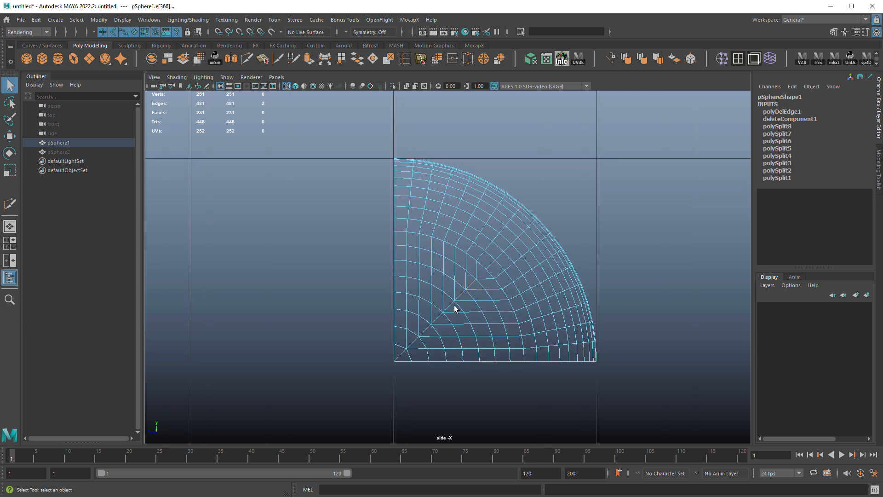
left_click(413, 344, "shift")
left_click(403, 356, "shift")
key("Delete")
Step: Return the patch to object mode and delete its construction history in the perspective view
right_click_drag(481, 264, 529, 252)
key("space")
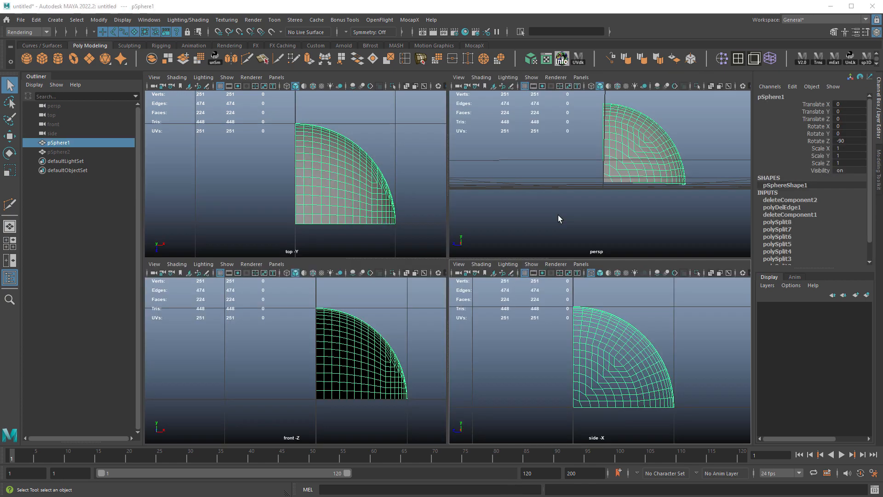
key("space")
left_click_drag(572, 258, 523, 266, "alt")
key("alt+shift+d")
key("w")
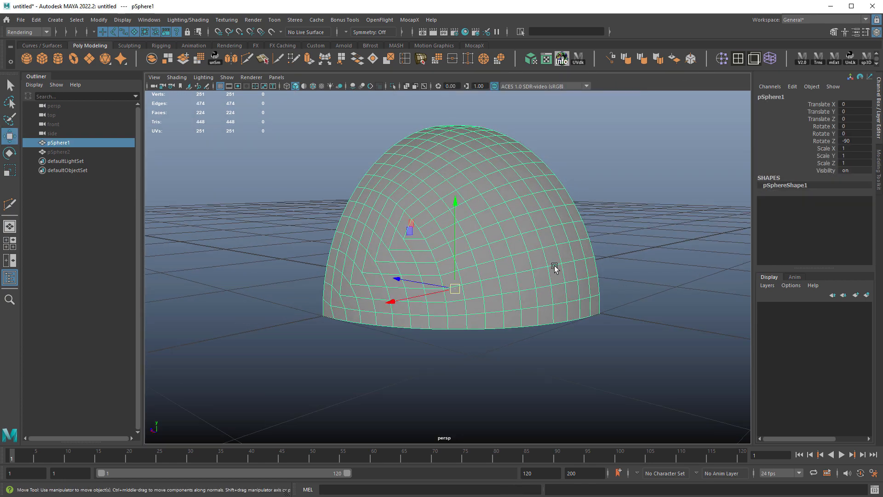
Step: Duplicate the patch, rotate the copy 90 degrees around the X axis, and repeat the transformed duplicate twice to form a half sphere
right_click_drag(562, 265, 523, 265, "alt")
left_click_drag(522, 265, 481, 272, "alt")
right_click_drag(481, 271, 502, 252, "alt")
left_click_drag(502, 252, 531, 297, "alt")
key("ctrl+d")
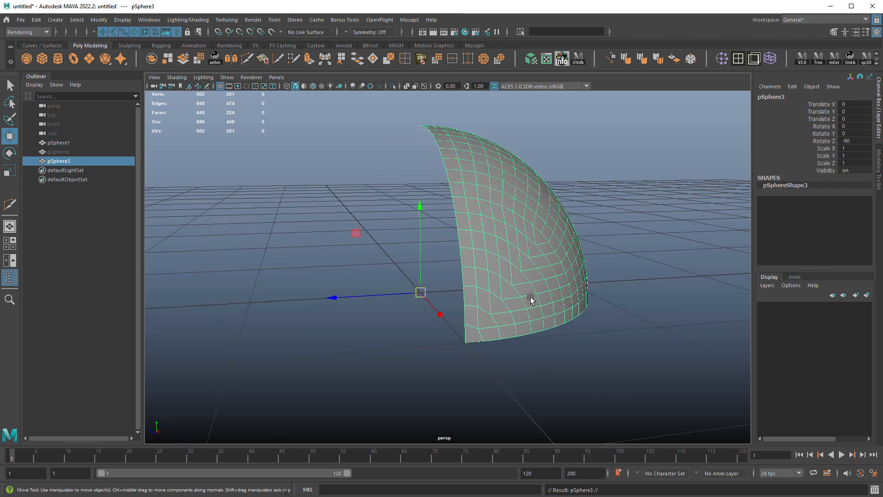
key("e")
left_click_drag(454, 213, 384, 221)
key("shift+d")
key("shift+d")
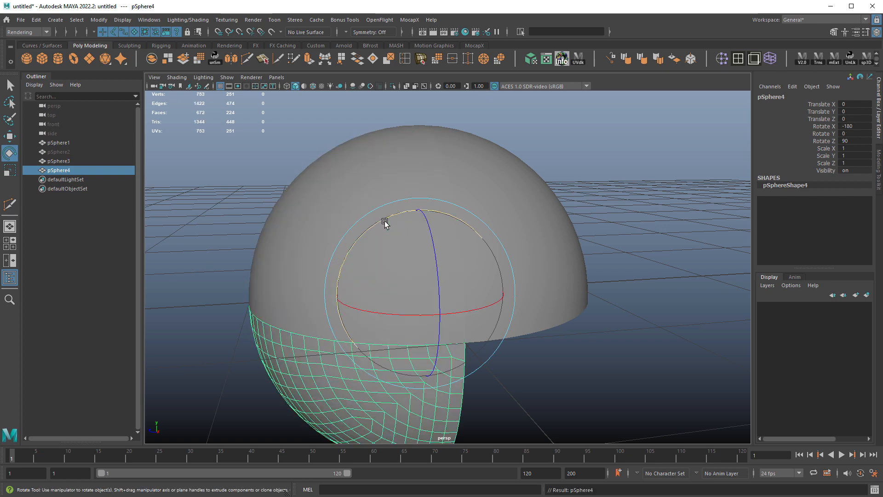
Step: Duplicate the four patches of the half sphere and mirror the copies by setting their Scale Y to -1
left_click_drag(379, 277, 476, 359)
left_click_drag(464, 322, 444, 294, "alt")
key("ctrl+d")
key("r")
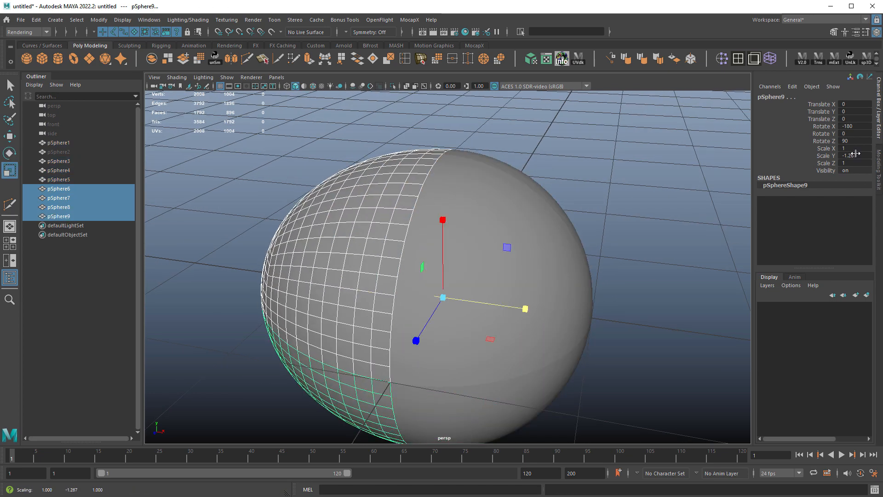
type("-1")
key("Return")
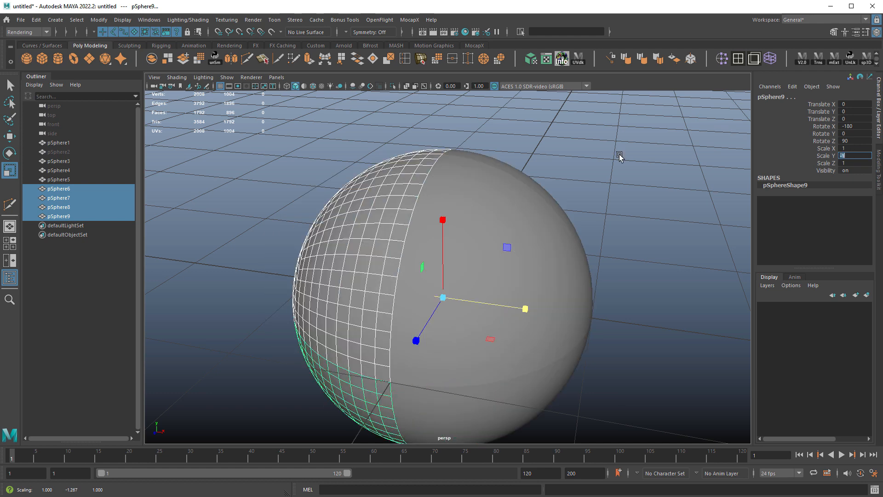
Step: Combine all eight patches into one sphere mesh with merged vertices and softened edges
left_click_drag(278, 138, 614, 456)
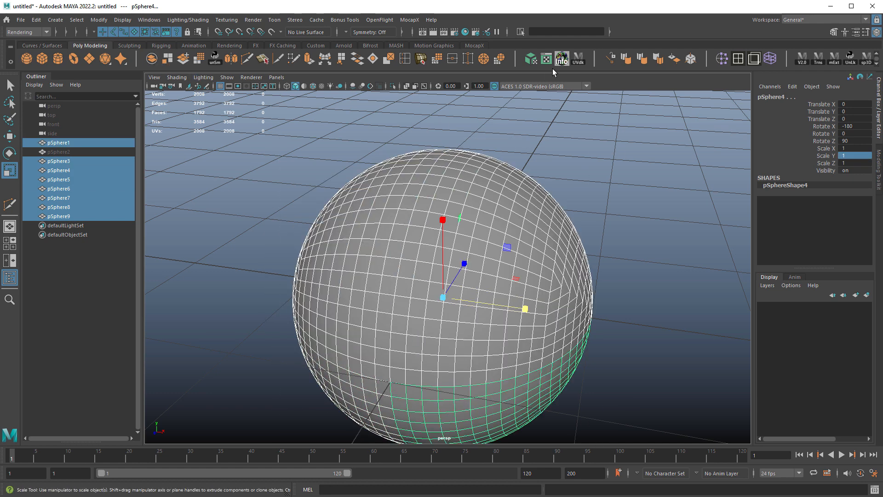
left_click(454, 61)
left_click(646, 61)
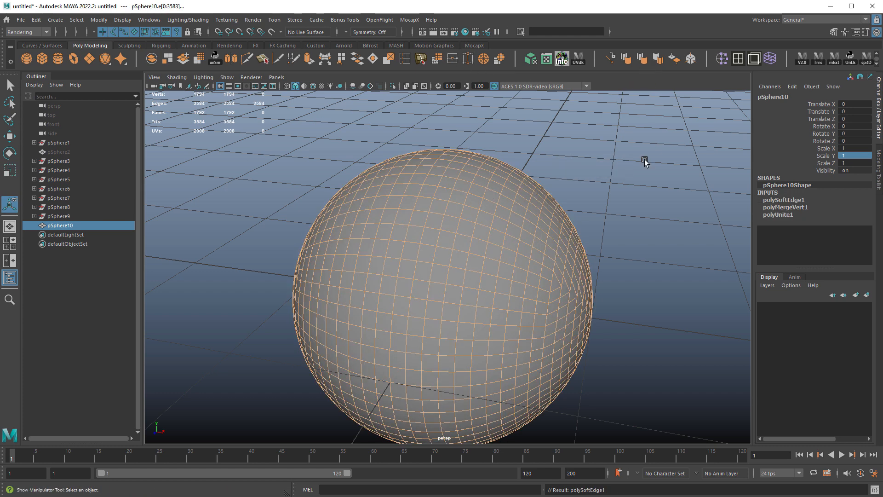
Step: Delete the combined sphere's construction history and turn on its smooth mesh preview
left_click(597, 268)
left_click_drag(615, 285, 543, 239, "alt")
left_click(506, 254)
key("alt+shift+d")
key("3")
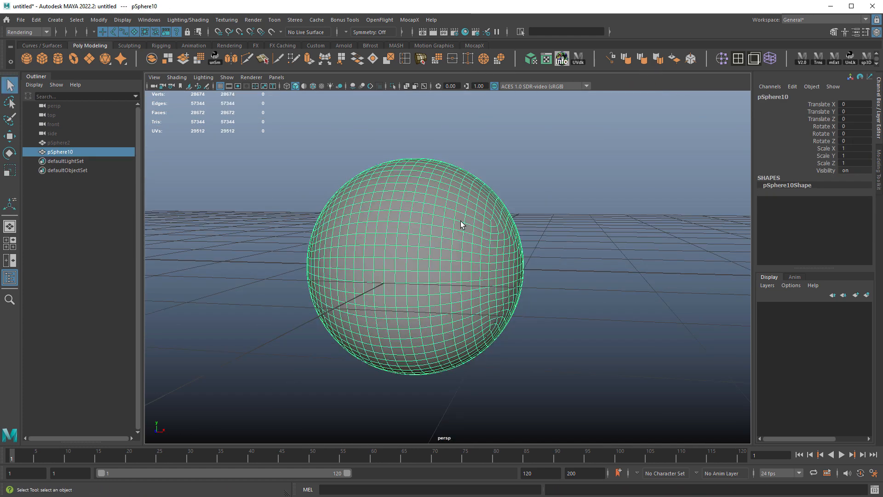
Step: Hide the rebuilt quad sphere, unhide the original pole sphere, and duplicate the original
key("ctrl+h")
left_click(90, 142)
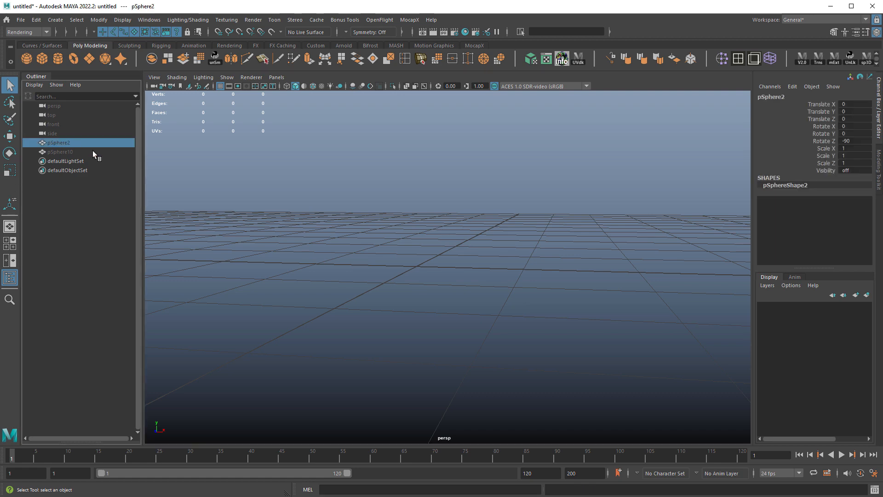
key("shift+h")
left_click_drag(418, 227, 415, 220, "alt")
right_click_drag(415, 220, 424, 228, "alt")
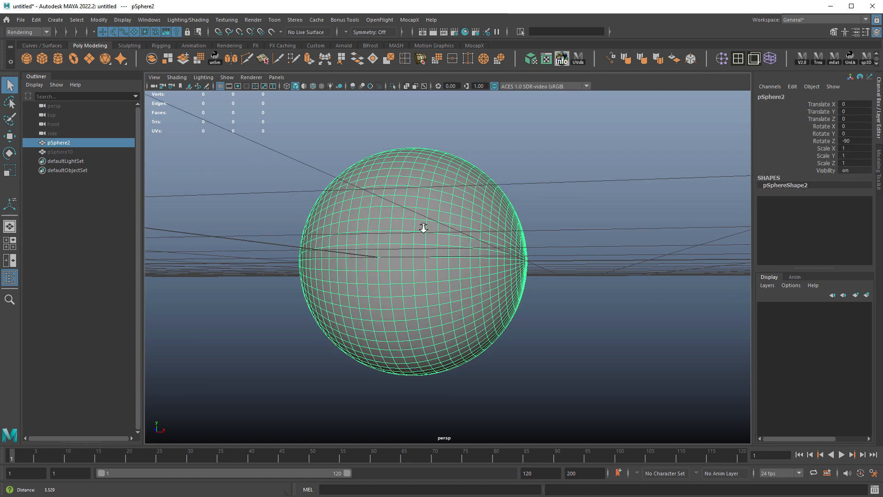
left_click_drag(506, 256, 534, 217, "alt")
key("ctrl+d")
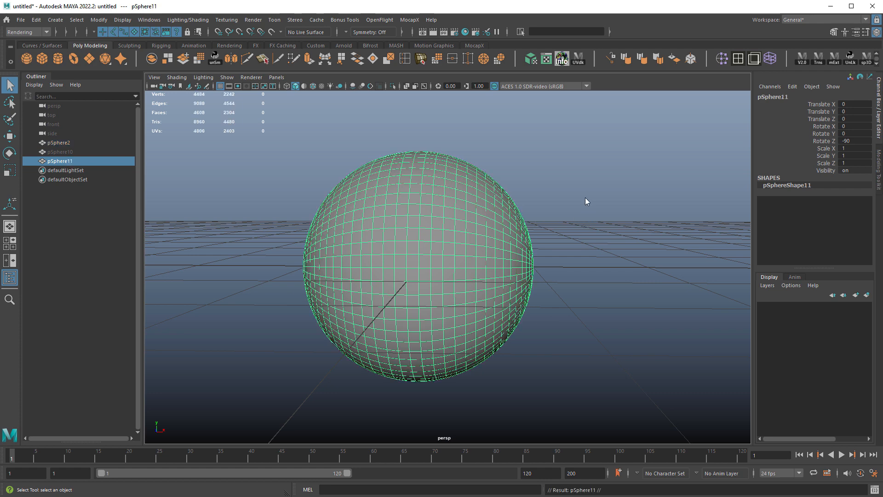
Step: Delete the negative-X half of the duplicated pole sphere's faces in the front view, keeping the positive-X half
right_click_drag(585, 197, 542, 298)
key("space")
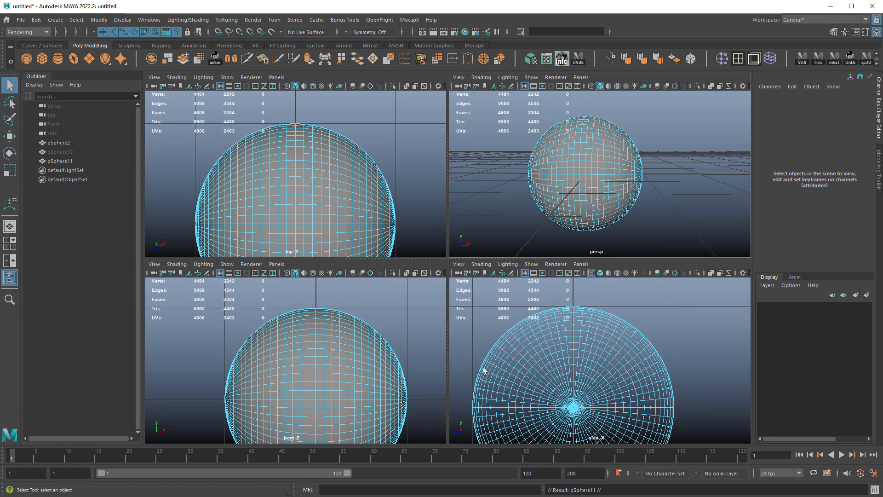
key("space")
key("space")
key("space")
left_click_drag(323, 153, 461, 437)
key("Delete")
key("space")
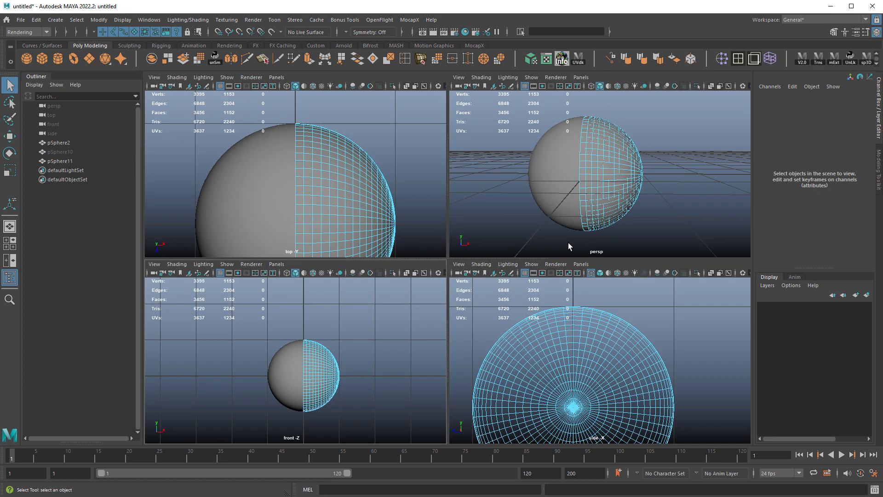
key("space")
left_click_drag(568, 241, 394, 258, "alt")
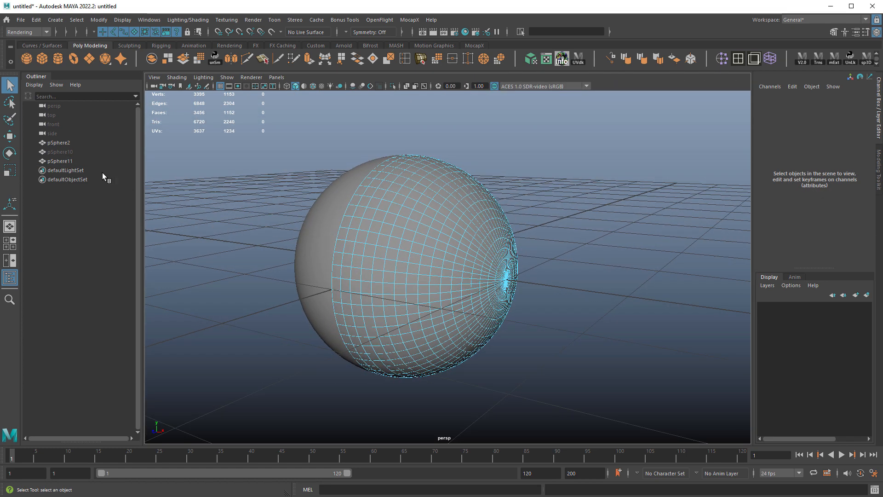
Step: Unhide the rebuilt quad sphere and delete the faces of its positive-X half in the front view
left_click(76, 151)
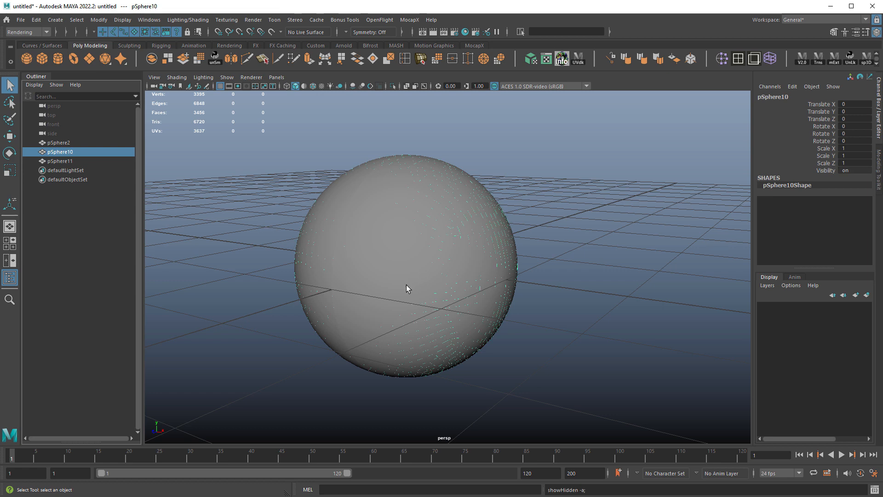
left_click_drag(407, 286, 528, 237, "alt")
right_click_drag(549, 212, 549, 238)
key("space")
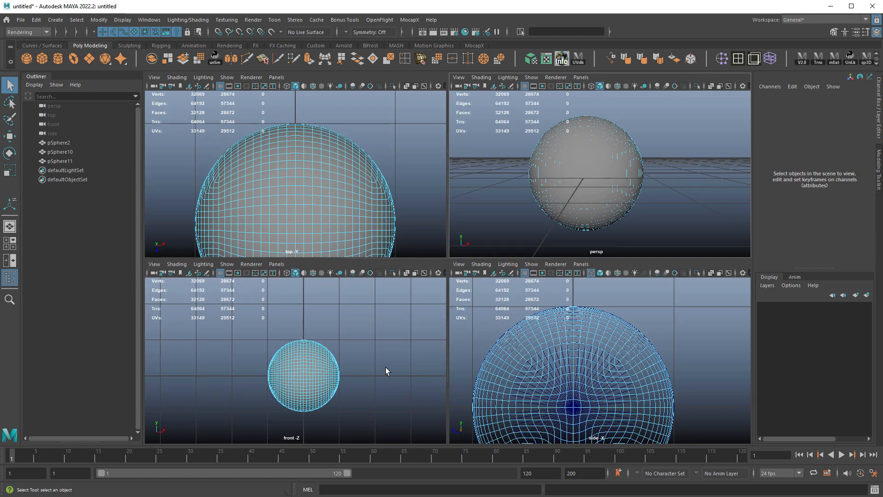
key("space")
key("4")
scroll(611, 239, "up", 3)
mouse_move(645, 152)
left_mouse_down()
mouse_move(509, 465)
mouse_move(473, 494)
left_mouse_up()
key("space")
key("space")
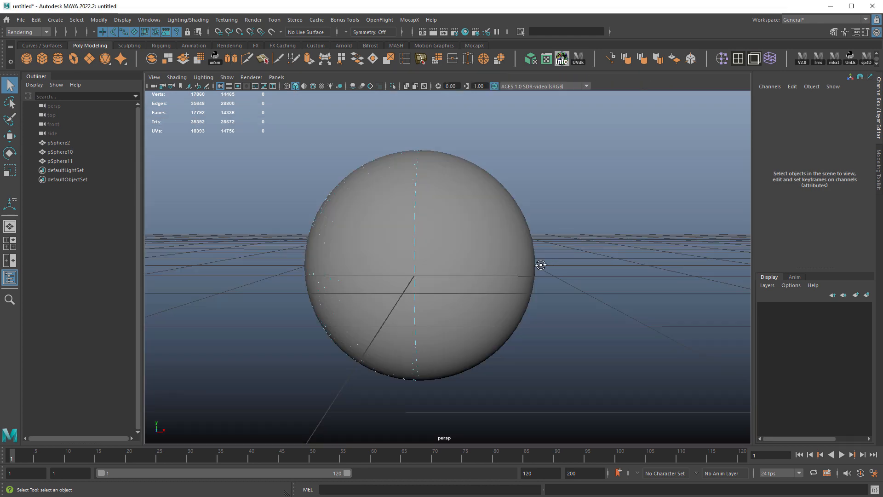
Step: Return to object mode and hide the original pole sphere, leaving the two half spheres on display
right_click_drag(579, 212, 628, 197)
left_click(70, 160)
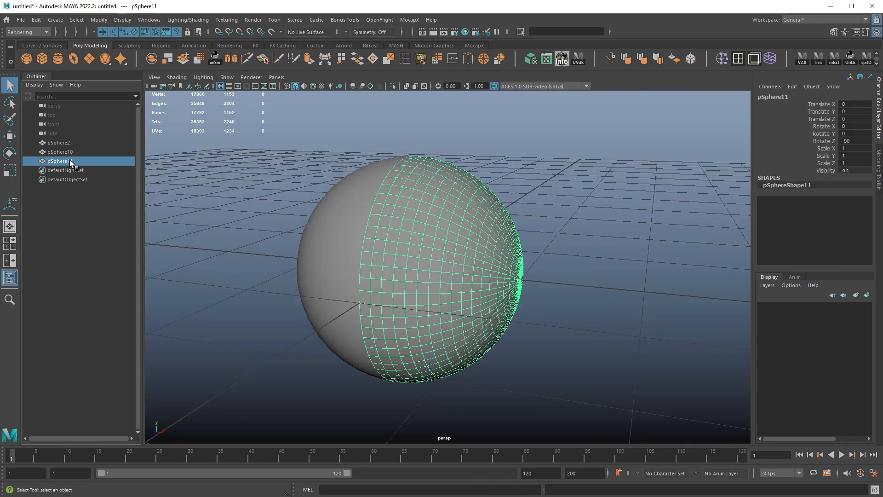
left_click(71, 143)
left_click(71, 144, "ctrl")
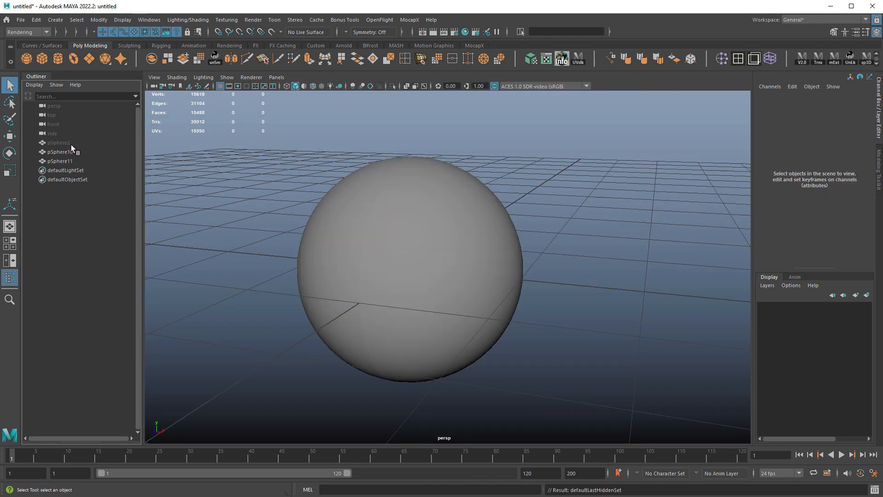
Step: Turn off smooth preview on both half spheres, combine them into one mesh, and merge its vertices with a 0.0001 distance threshold
left_click(340, 228)
left_click(410, 263, "shift")
left_click_drag(411, 264, 406, 281, "alt")
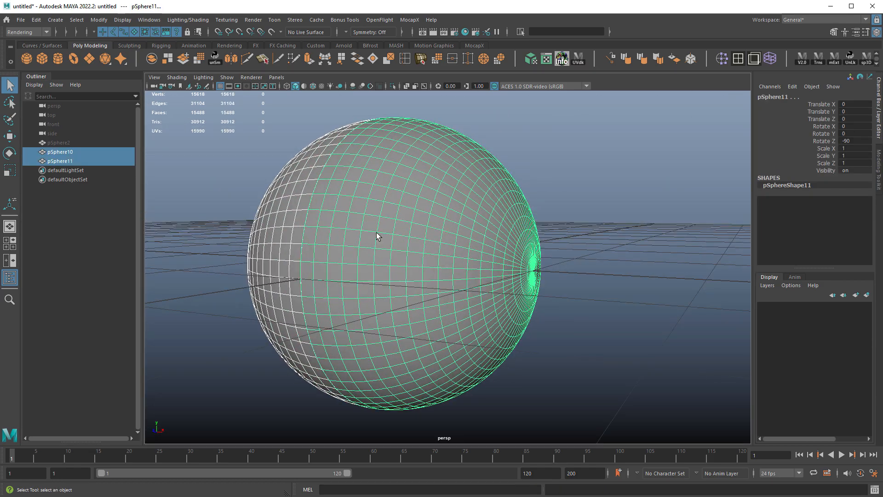
key("1")
left_click_drag(504, 258, 455, 267, "alt")
left_click_drag(402, 269, 444, 246, "alt")
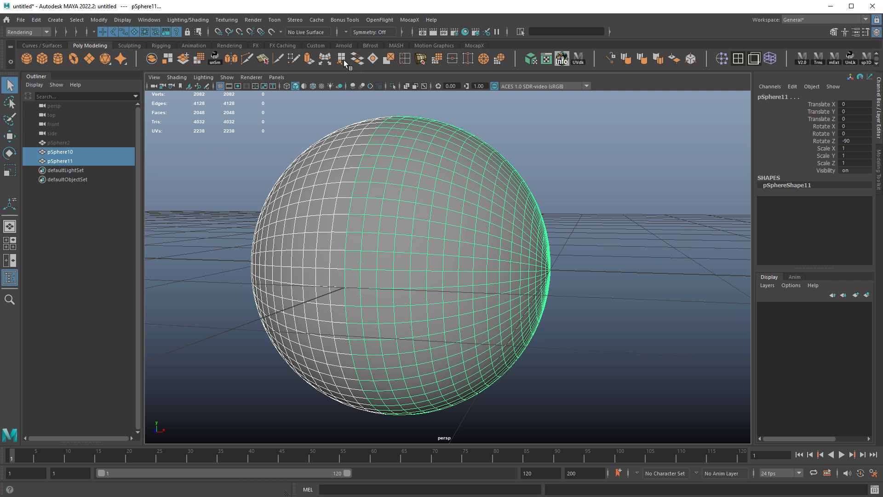
left_click(168, 59)
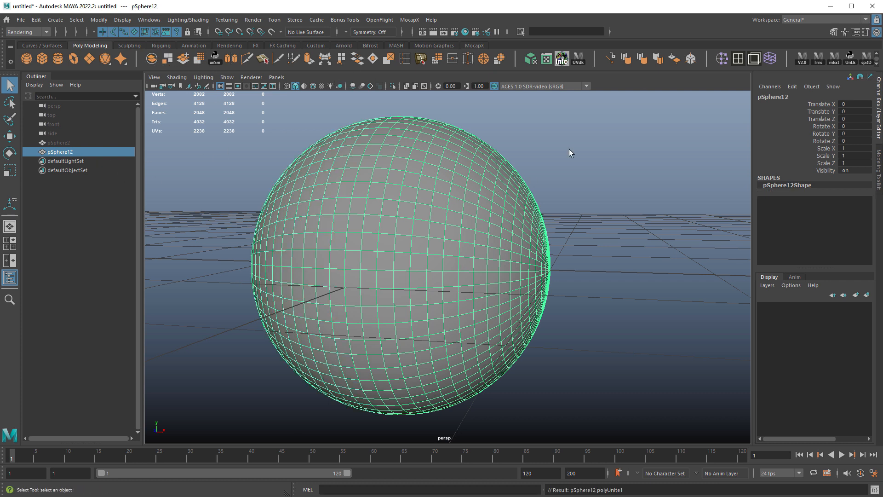
left_click(452, 62)
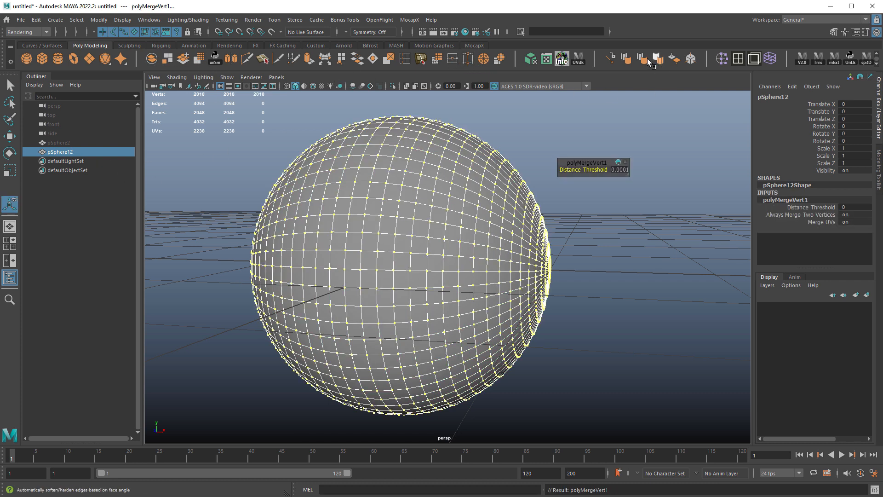
Step: Select an edge loop around the sphere's triangulated pole and examine its position from several angles
left_click_drag(578, 236, 499, 231, "alt")
right_click_drag(499, 231, 552, 232, "alt")
left_click_drag(552, 232, 613, 231, "alt")
right_click_drag(612, 231, 507, 222, "alt")
left_click_drag(506, 221, 457, 224, "alt")
right_click_drag(456, 224, 457, 219)
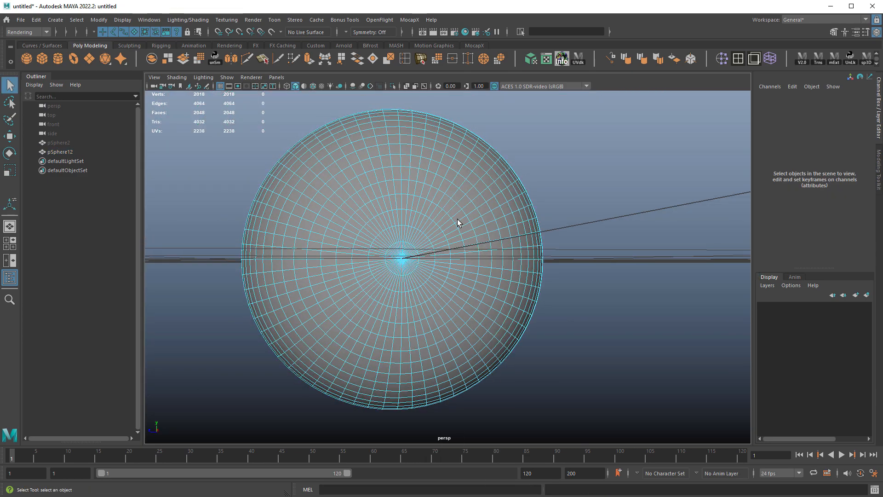
double_click(453, 219)
left_click_drag(546, 241, 587, 217, "alt")
double_click(386, 217)
right_click_drag(587, 217, 484, 206, "alt")
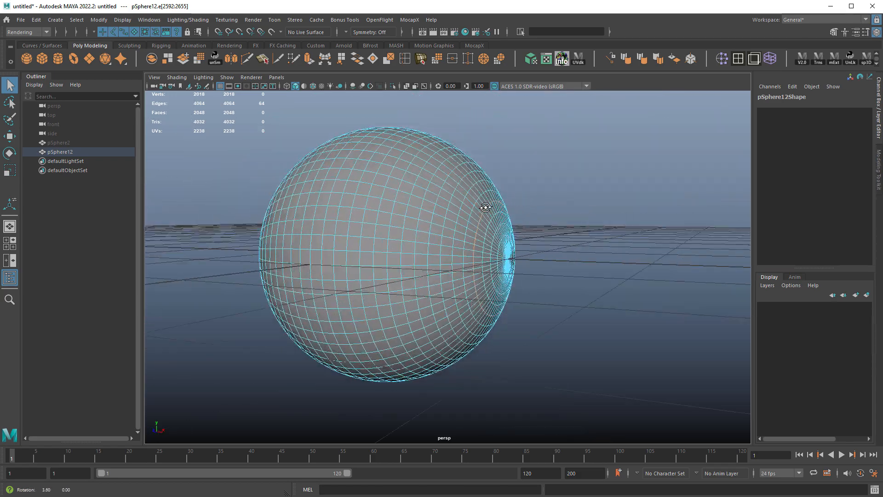
left_click_drag(485, 207, 453, 212, "alt")
right_click_drag(452, 212, 625, 240, "alt")
left_click_drag(625, 241, 561, 235, "alt")
right_click_drag(560, 234, 527, 232, "alt")
left_click_drag(527, 232, 514, 205, "alt")
right_click_drag(514, 205, 553, 213, "alt")
left_click_drag(553, 212, 462, 161, "alt")
Step: Select the pole vertex and its five surrounding rings in the front view, and snap the scale pivot to the outermost ring
key("space")
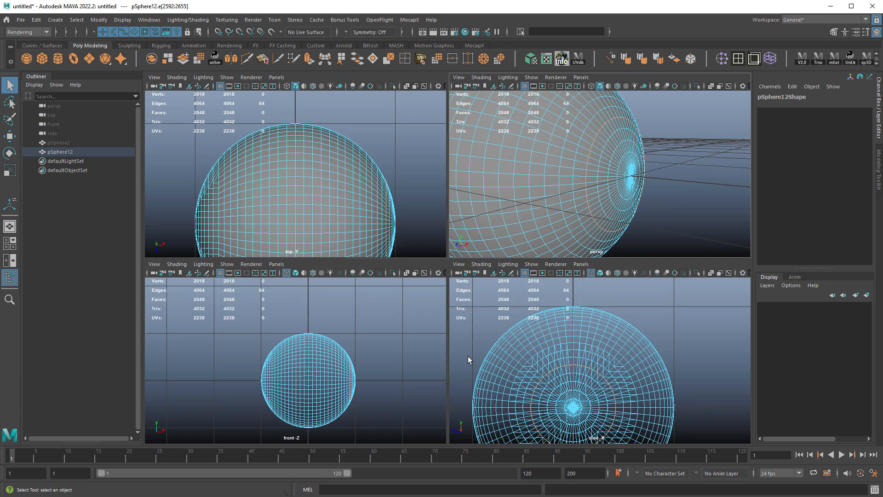
key("space")
right_click_drag(400, 354, 457, 211, "alt")
left_click_drag(542, 148, 445, 380)
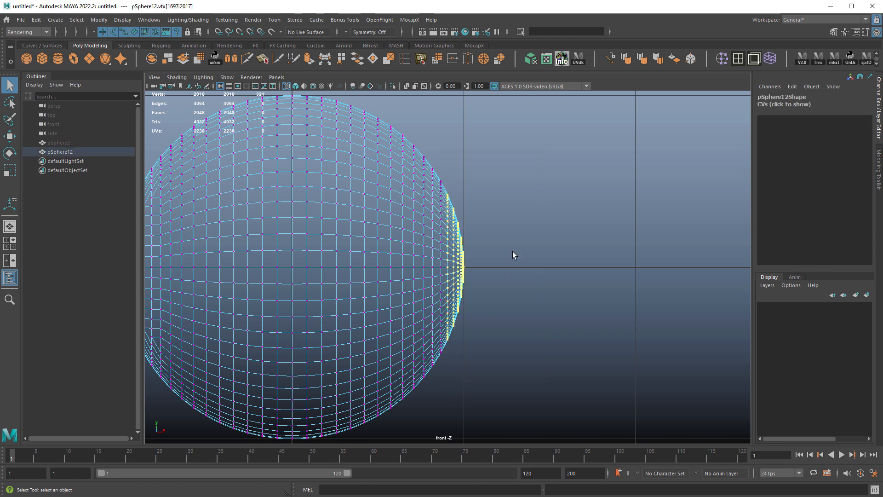
right_click_drag(472, 256, 576, 288, "alt")
key("r")
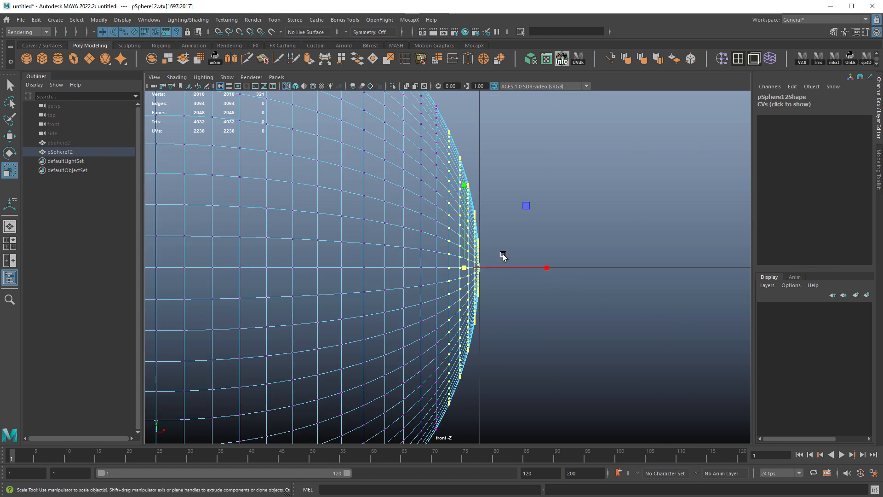
middle_click_drag(511, 263, 502, 273, "alt")
right_click_drag(502, 274, 532, 288, "alt")
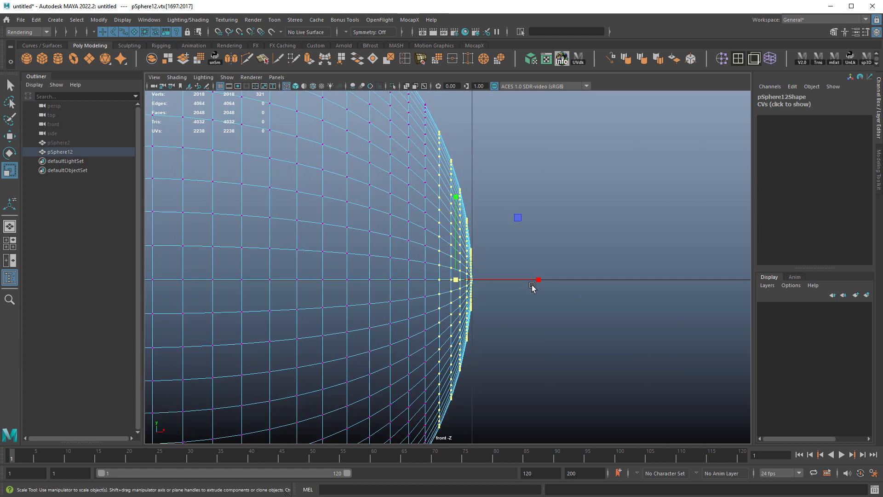
key("d")
key("v")
left_click(442, 288)
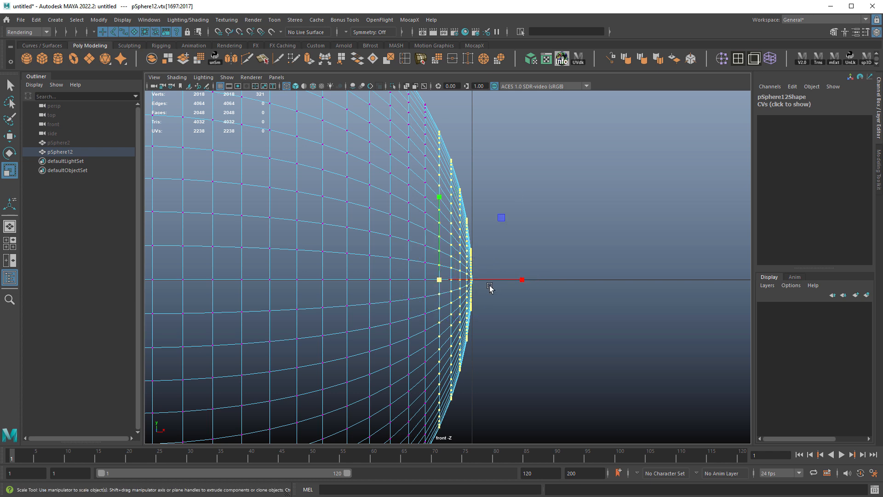
Step: Check the Scale tool's Prevent Negative Scale option and scale the selected cap vertices negatively along X to invert the cap into a dent
double_click(9, 170)
left_click_drag(687, 61, 628, 54)
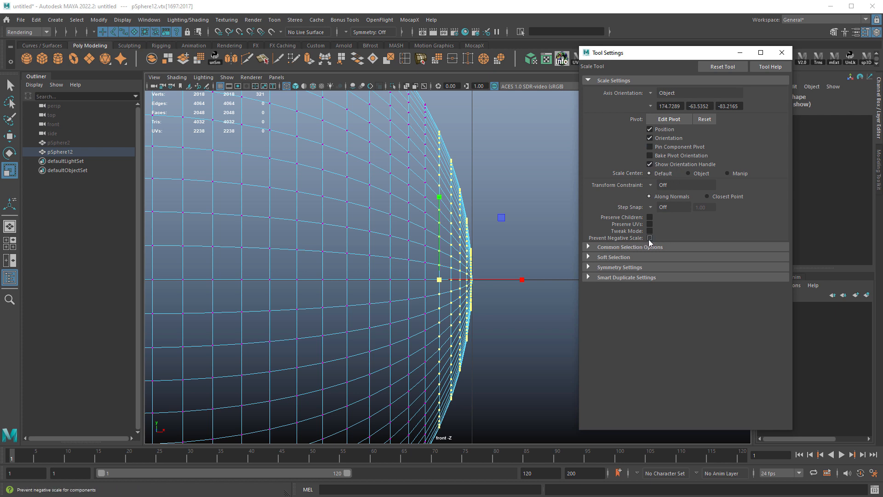
left_click(781, 57)
scroll(554, 261, "down", 2)
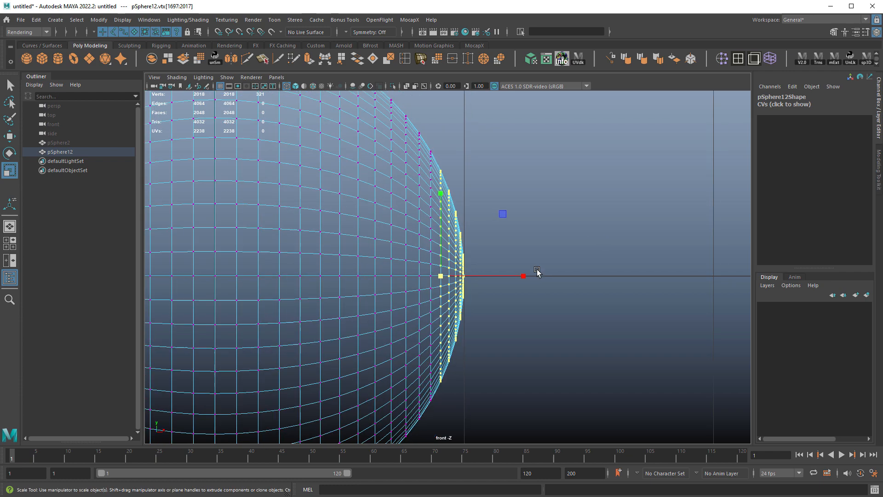
left_click_drag(524, 276, 372, 262)
Step: Select the centre vertex of the dent, convert it to its surrounding faces, and delete them to open a round hole
key("space")
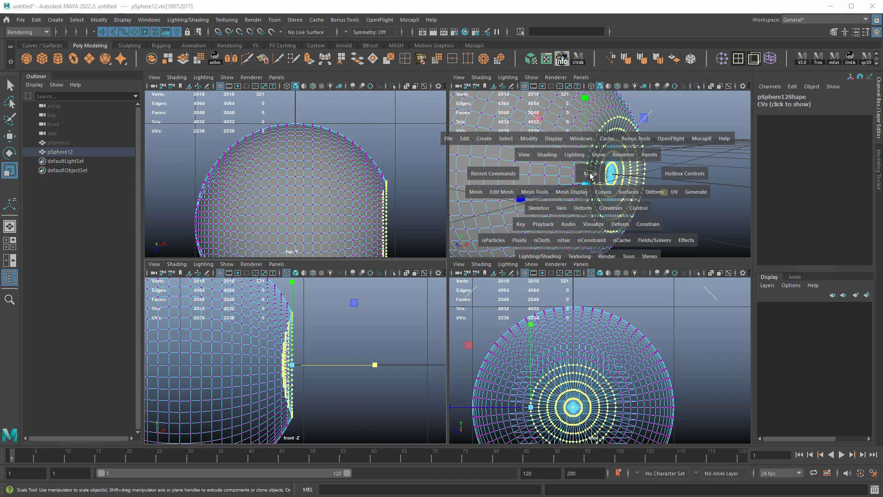
key("space")
left_click_drag(583, 221, 543, 213, "alt")
right_click_drag(504, 203, 547, 191)
left_click_drag(504, 247, 479, 238, "alt")
key("q")
right_click_drag(477, 237, 434, 237)
scroll(472, 265, "up", 3)
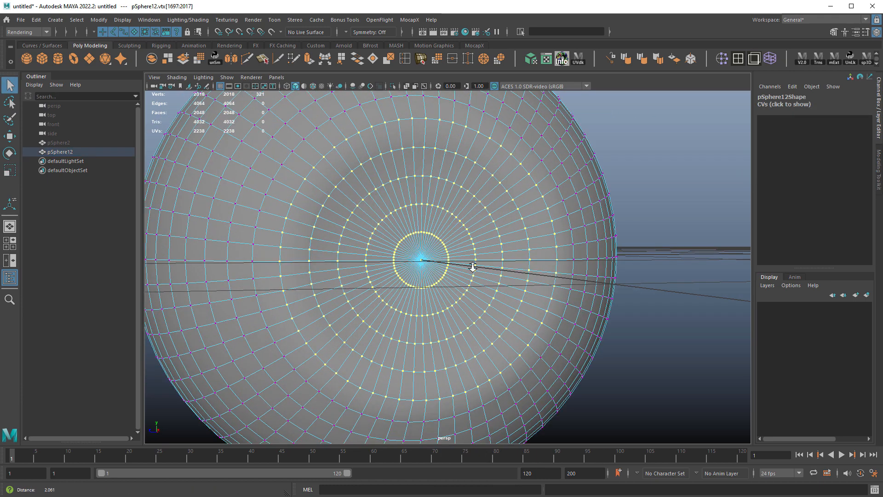
left_click(414, 259)
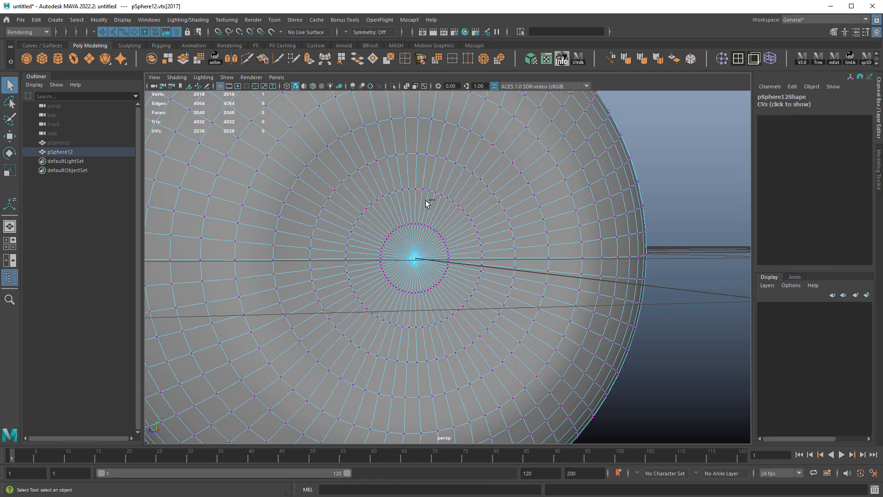
right_click_drag(426, 202, 426, 249, "ctrl")
key("Delete")
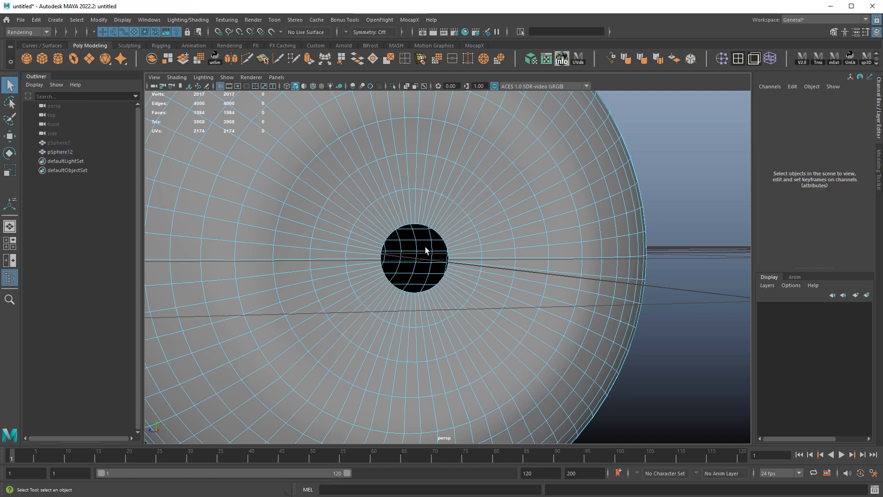
Step: Select the edge loop along the dent's outer rim and bevel it with Chamfer off and a reduced Fraction
right_click_drag(473, 184, 524, 171)
left_click_drag(572, 227, 482, 191, "alt")
right_click_drag(508, 178, 510, 156)
double_click(508, 178)
right_click_drag(515, 216, 595, 241, "alt")
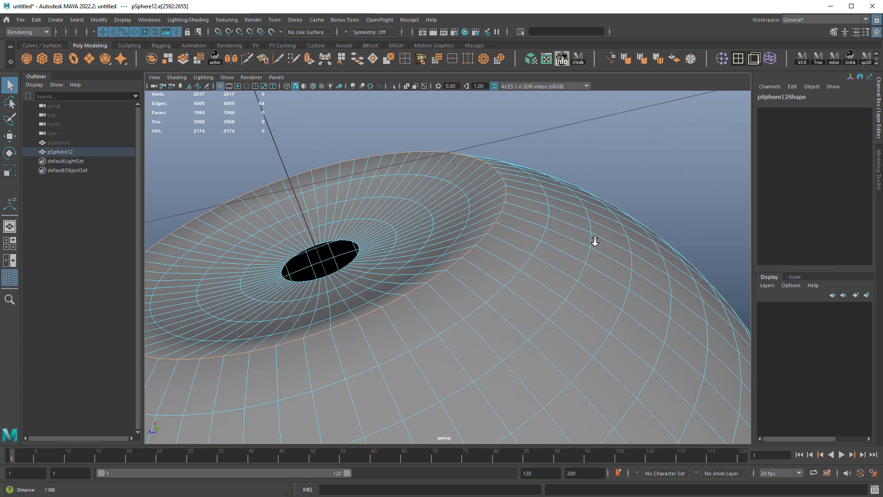
left_click_drag(595, 241, 558, 197, "alt")
right_click_drag(558, 197, 548, 228, "alt")
left_click_drag(548, 228, 538, 258, "alt")
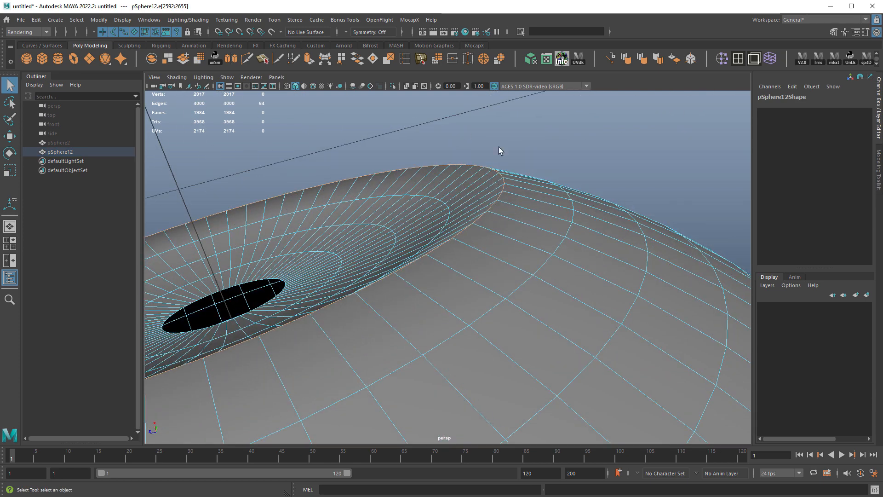
right_click_drag(497, 133, 533, 135, "shift")
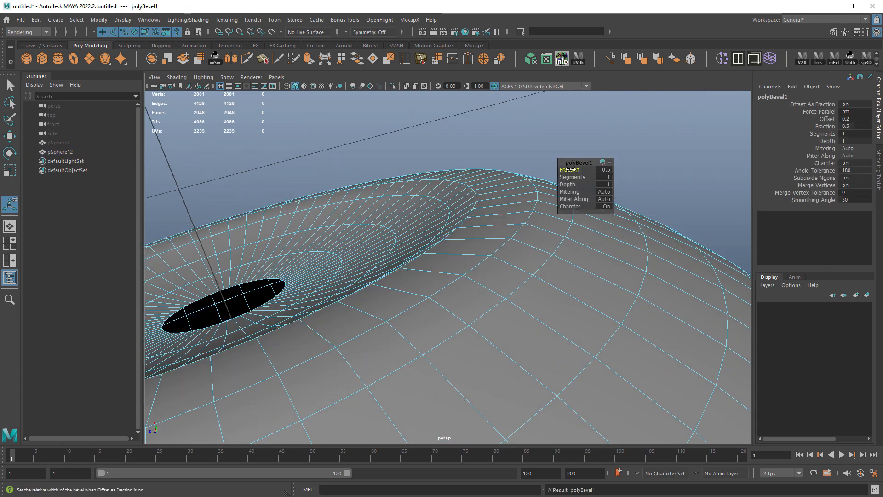
left_click(605, 207)
left_click_drag(576, 169, 560, 174)
Step: Select the edge loop just outside the dent's rim and scale it to adjust the rim's curvature
right_click_drag(510, 201, 510, 189)
double_click(510, 198)
key("r")
left_click_drag(551, 223, 551, 215, "alt")
middle_click_drag(551, 215, 552, 215)
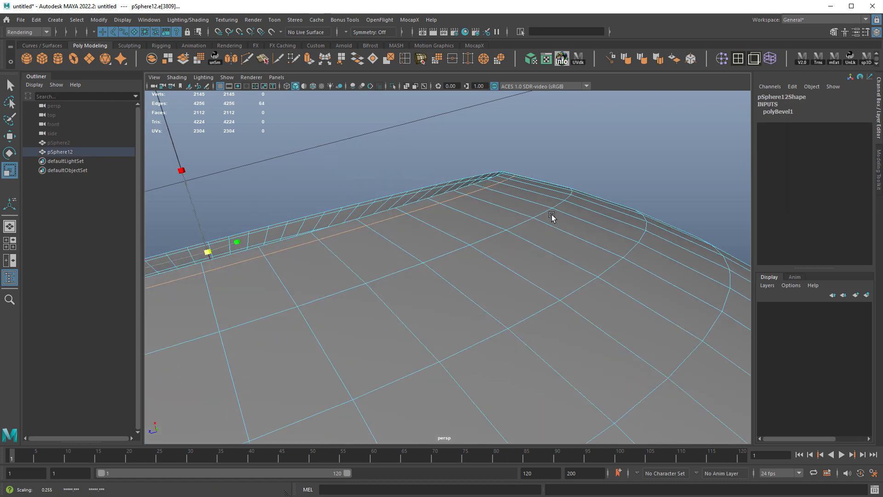
Step: Extrude the central hole's border edges into a short inner wall and reposition an edge ring around the hole
left_click_drag(553, 216, 590, 203, "alt")
right_click_drag(422, 227, 414, 206)
left_click_drag(391, 237, 465, 242, "alt")
key("w")
left_click_drag(473, 185, 482, 185)
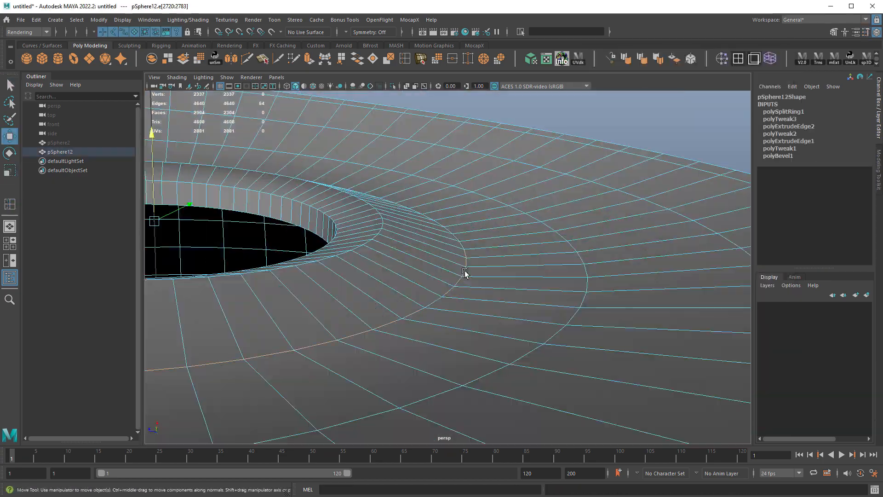
Step: Select the three vertex loops surrounding the central hole's rim and open the Randomizer from the bonus tools
left_click_drag(465, 271, 460, 246, "alt")
right_click_drag(460, 246, 460, 267)
scroll(457, 198, "up", 3)
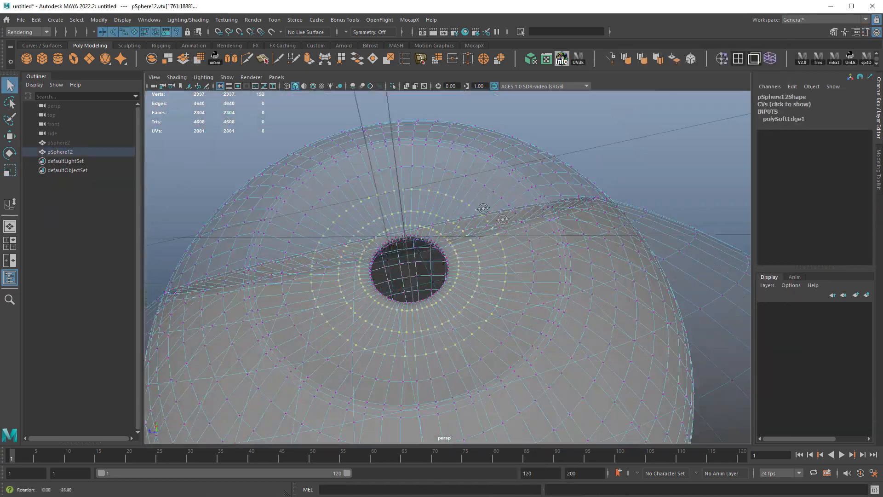
left_click_drag(483, 211, 526, 256, "alt")
scroll(526, 256, "up", 3)
left_click(346, 21)
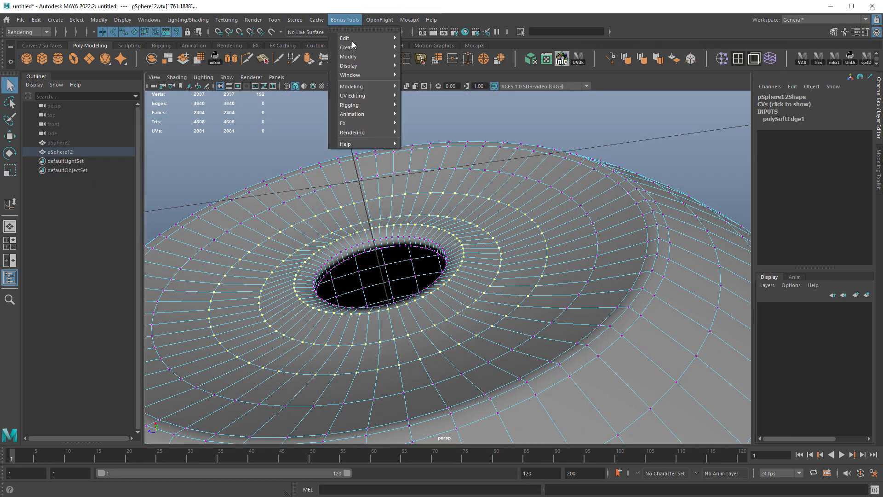
mouse_move(369, 137)
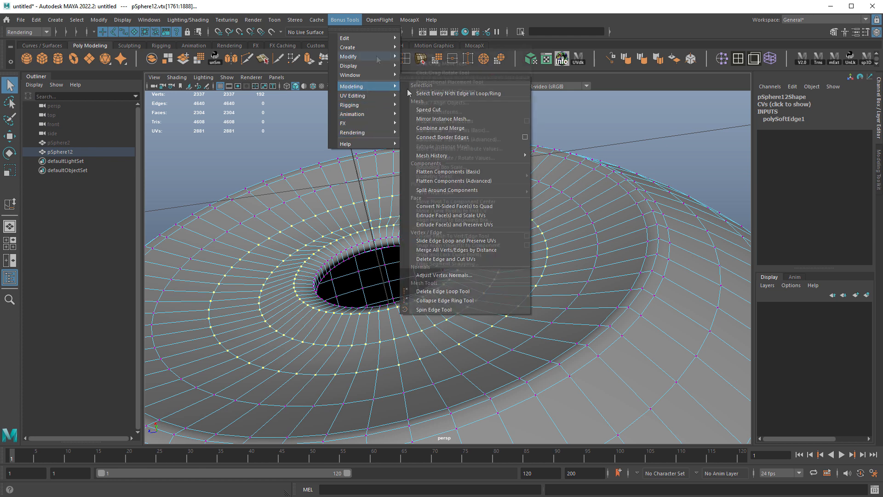
mouse_move(363, 56)
left_click(472, 139)
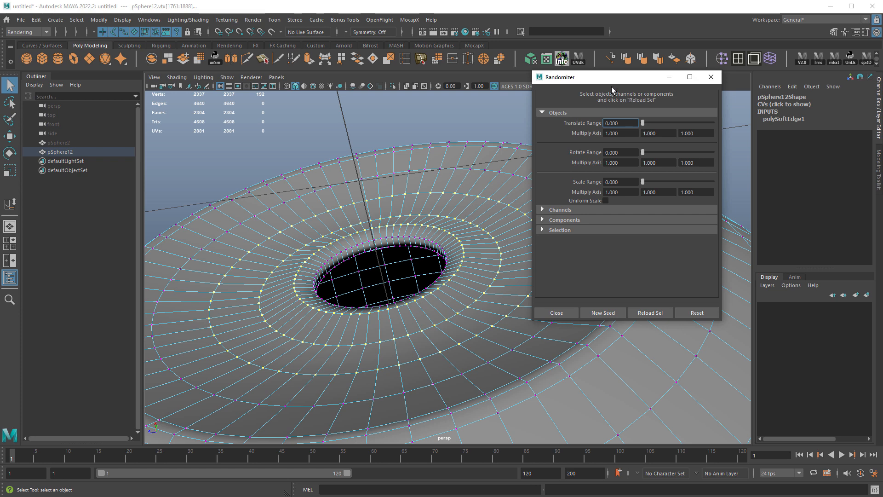
Step: In the Randomizer's component settings, set the Y and Z axis multipliers to 0, leaving X at 1
left_click_drag(611, 86, 649, 79)
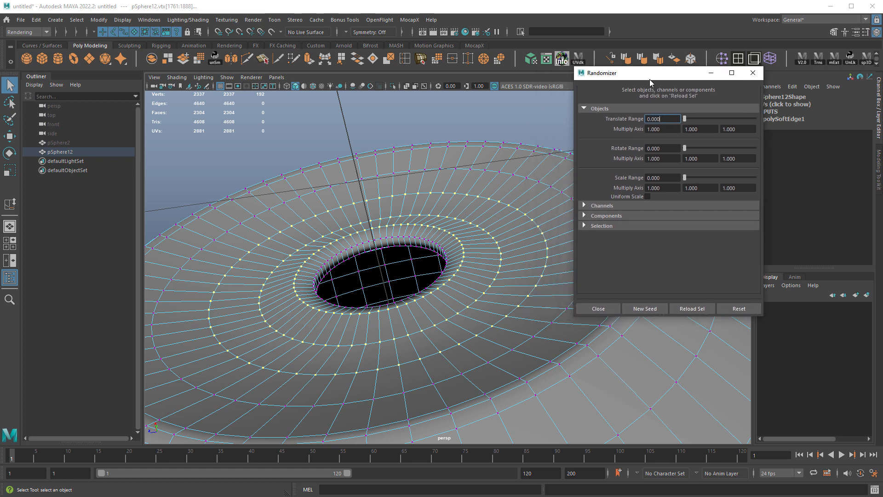
left_click(605, 216)
left_click(585, 108)
left_click(673, 140)
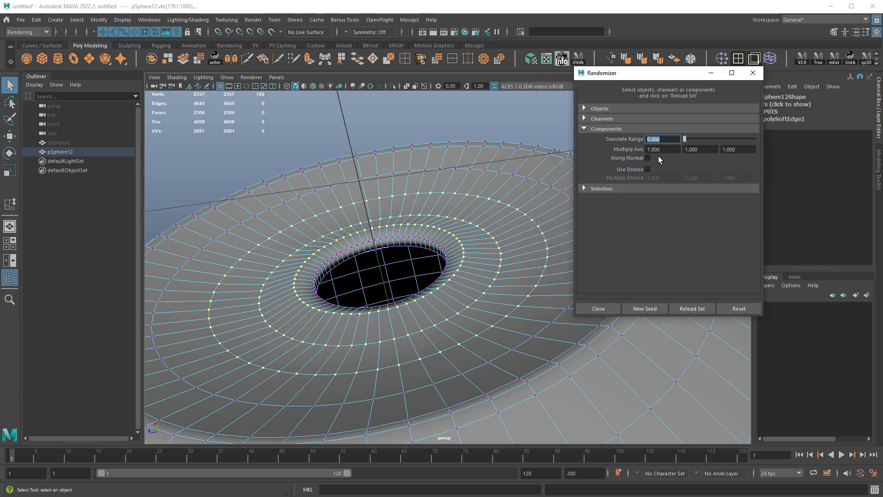
left_click_drag(529, 177, 491, 258, "alt")
scroll(432, 213, "down", 5)
key("w")
middle_click_drag(491, 258, 455, 240, "alt")
right_click_drag(455, 240, 441, 276, "alt")
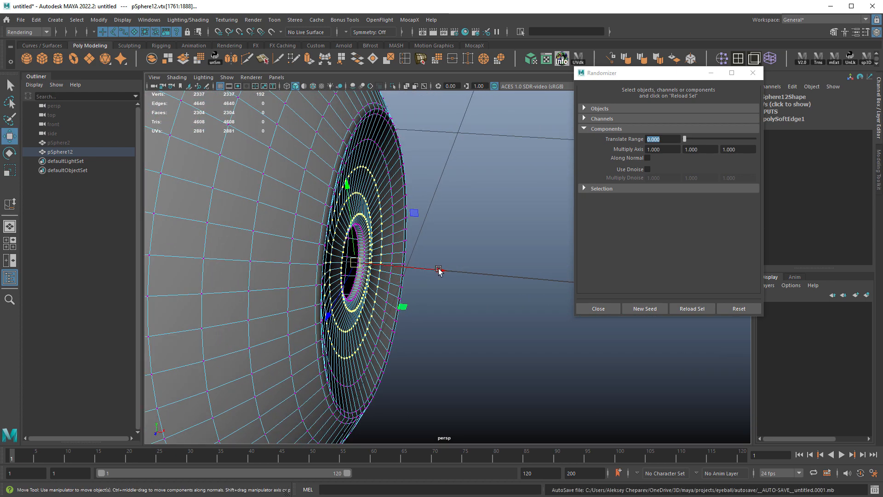
left_click(659, 149)
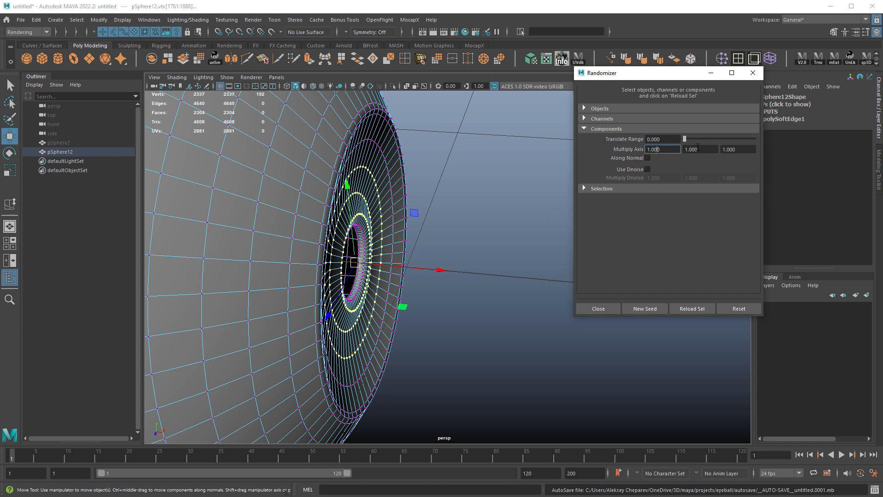
left_click_drag(706, 149, 672, 147)
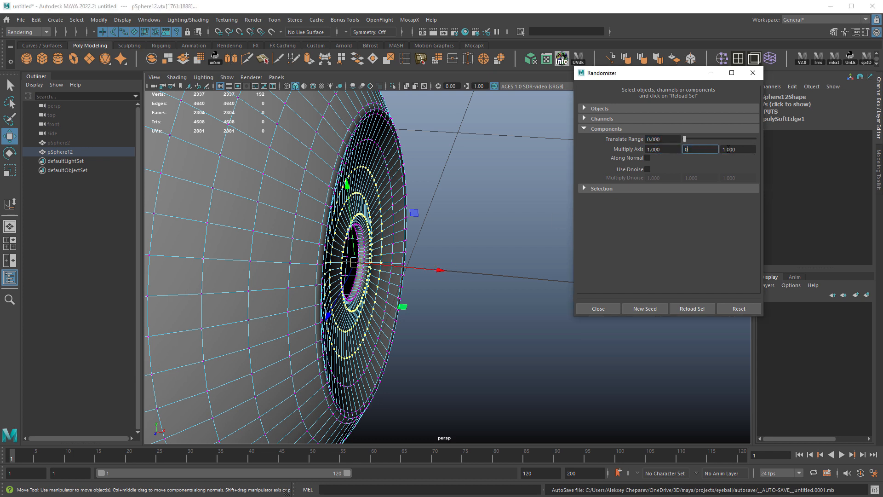
key("Tab")
type("0")
left_click_drag(461, 247, 488, 248, "alt")
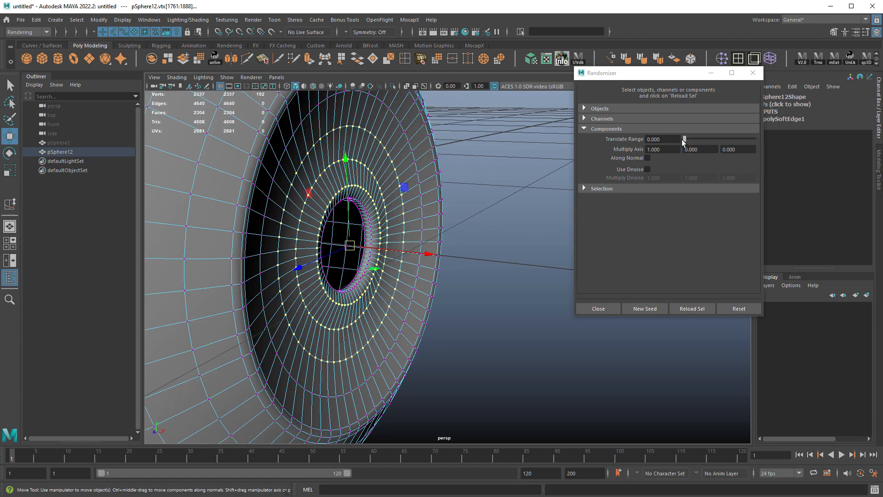
Step: Randomize the selected vertex loops along X with a Translate Range of 0.013
left_click_drag(682, 139, 685, 139)
left_click_drag(473, 184, 514, 227, "alt")
middle_click_drag(514, 227, 526, 174, "alt")
left_click_drag(526, 174, 529, 238, "alt")
middle_click_drag(528, 198, 529, 238, "alt")
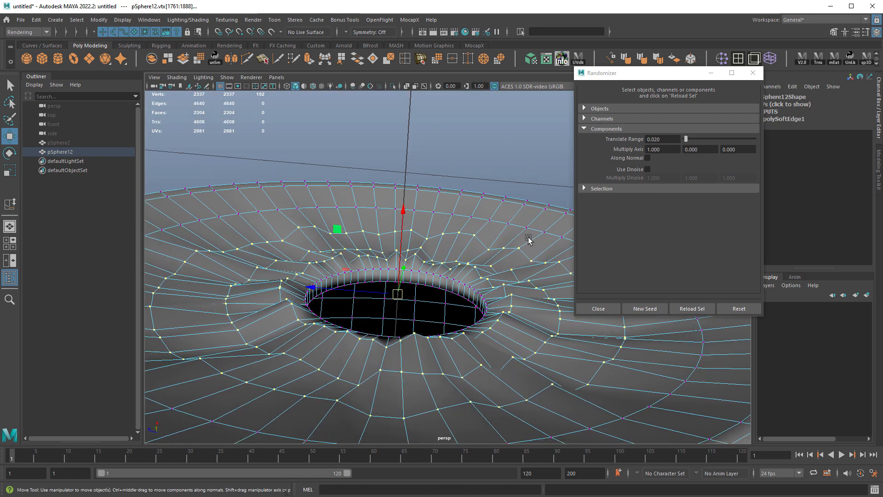
left_click_drag(525, 227, 552, 218, "alt")
left_click_drag(686, 139, 685, 139)
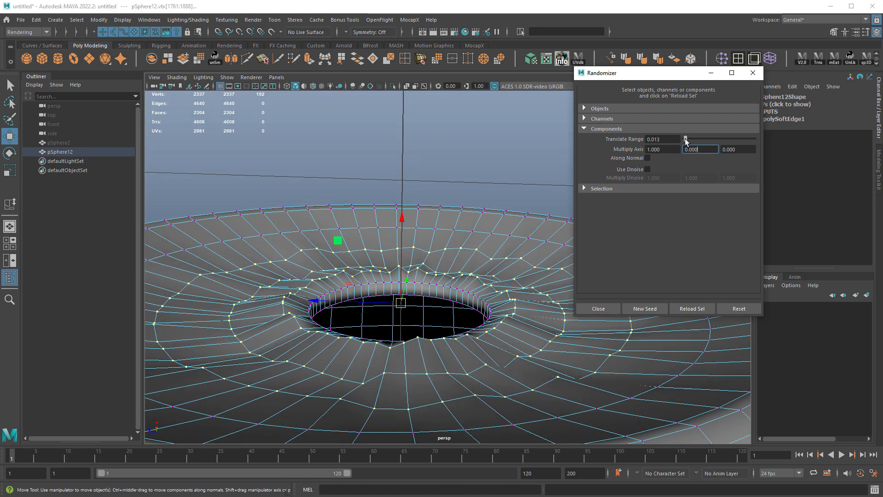
Step: Select the two edge loops bounding the central hole's short inner wall
middle_click_drag(478, 289, 429, 290, "alt")
right_click(448, 269)
right_click_drag(449, 268, 450, 252)
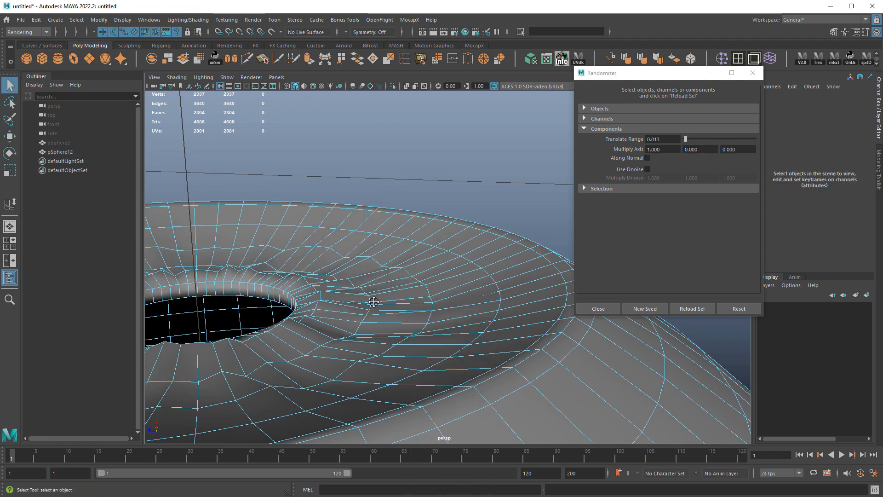
middle_click_drag(374, 302, 436, 323, "alt")
right_click_drag(441, 303, 442, 287)
double_click(427, 297)
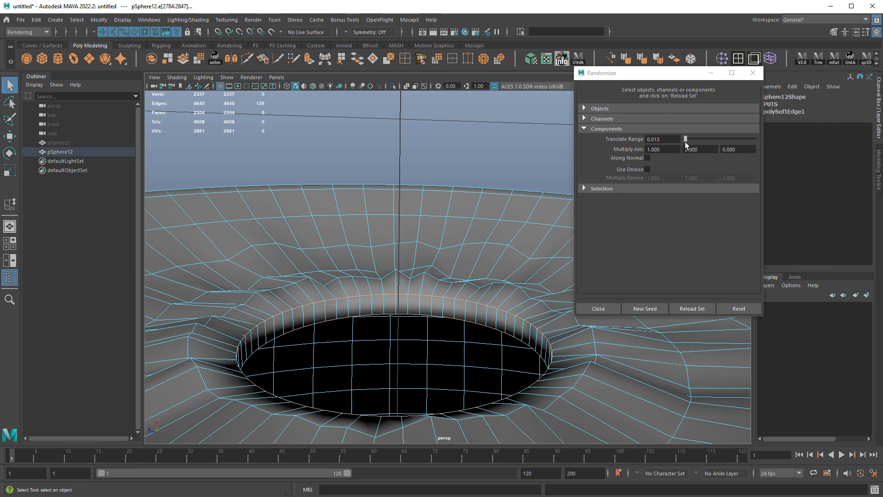
left_click_drag(685, 139, 687, 139)
middle_click_drag(495, 254, 448, 231, "alt")
key("ctrl+z")
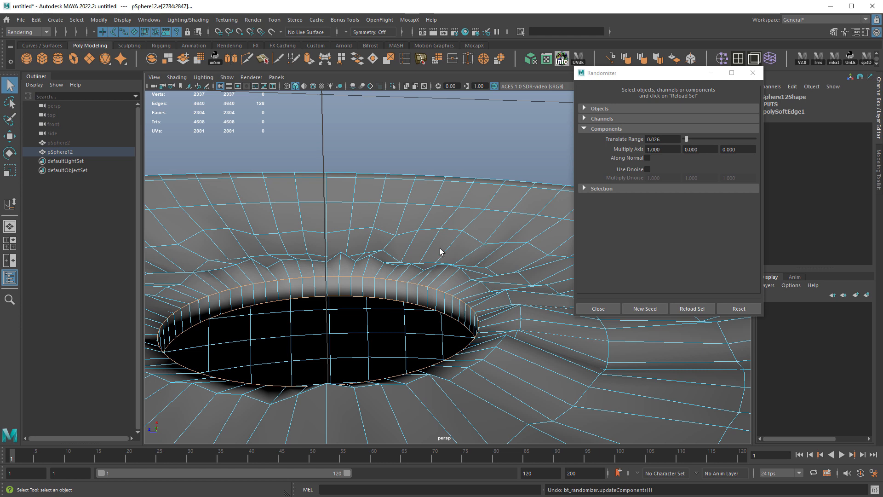
Step: Reload the inner wall's loops as vertices in the Randomizer and randomize them on all axes with a Translate Range of 0.003
left_click(692, 309)
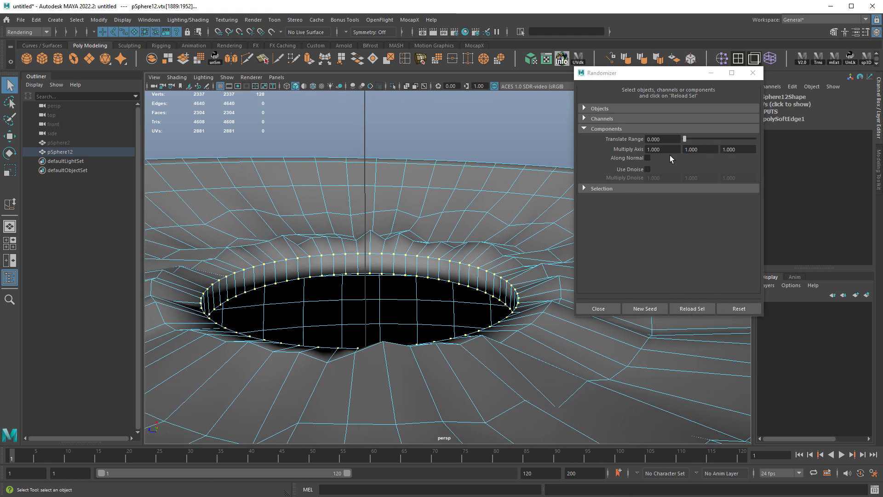
left_click_drag(686, 139, 685, 140)
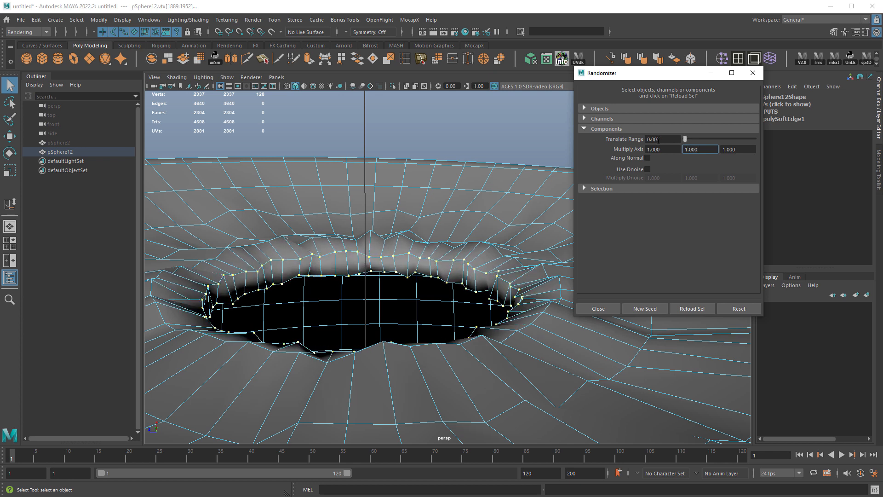
key("BackSpace")
type("3")
key("Return")
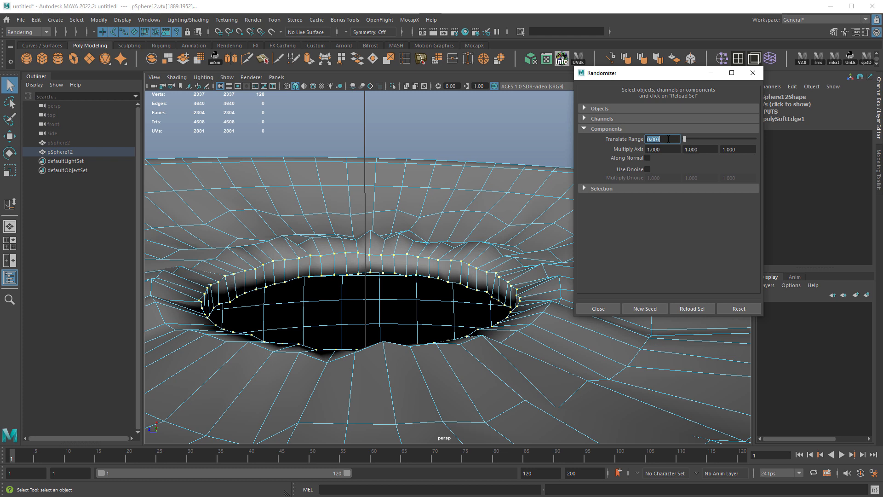
Step: Select the vertex loop just inside the dent's outer rim, reload it in the Randomizer and apply a Translate Range of 0.007
left_click_drag(467, 265, 412, 270, "alt")
right_click_drag(467, 258, 467, 226)
right_click(488, 229)
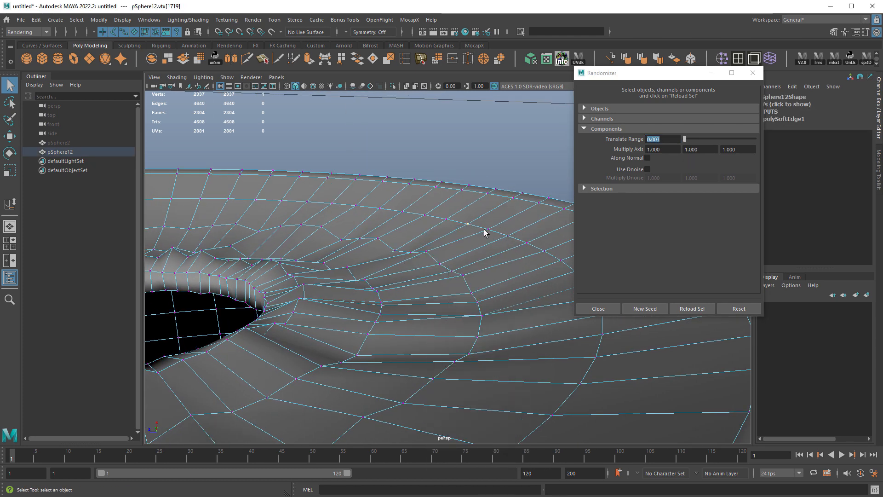
double_click(488, 229, "shift")
left_click(692, 310)
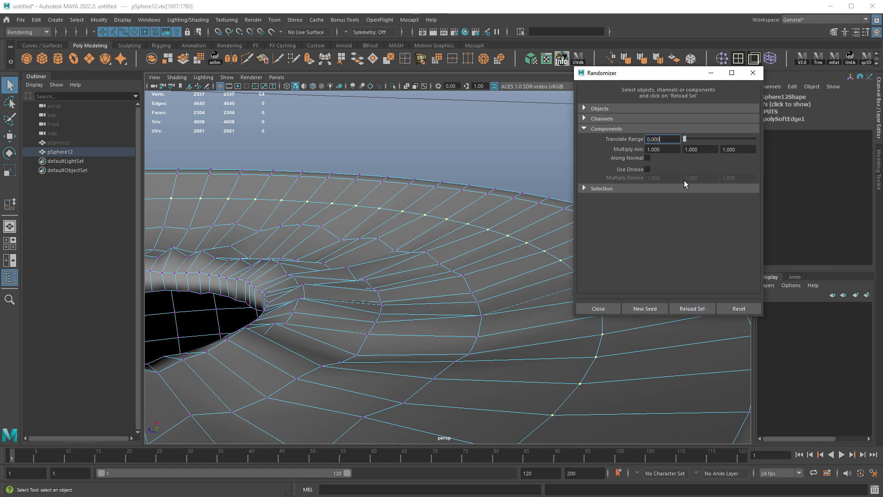
left_click_drag(684, 140, 684, 140)
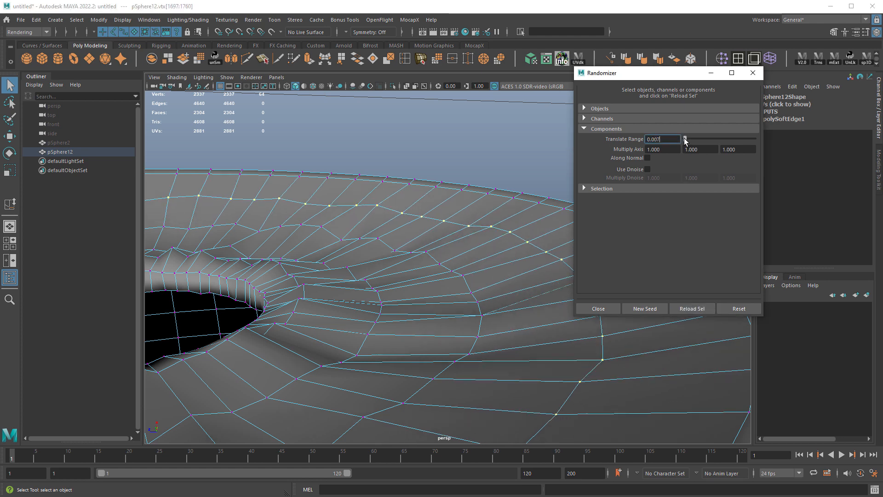
right_click_drag(480, 287, 426, 286, "alt")
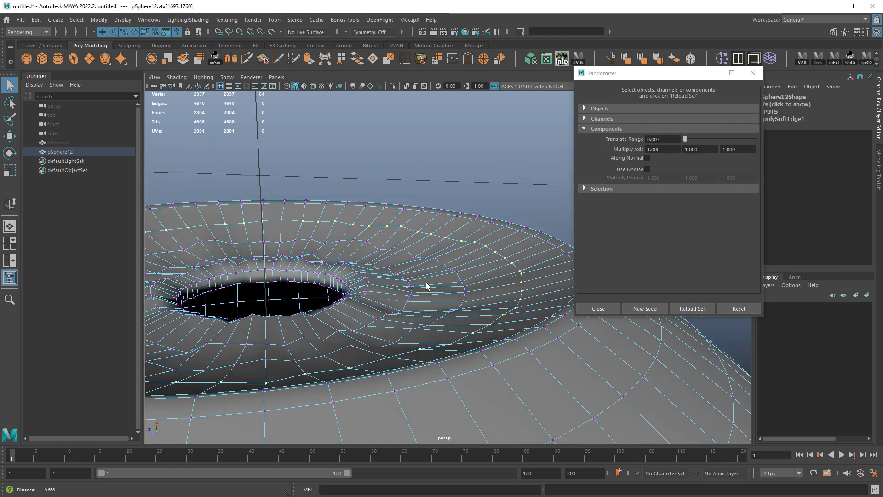
Step: Return the eyeball to object mode and display it with smooth mesh preview to check the iris from several angles
left_click_drag(444, 203, 450, 233, "alt")
right_click_drag(451, 234, 485, 220)
key("3")
left_click_drag(534, 148, 448, 297, "alt")
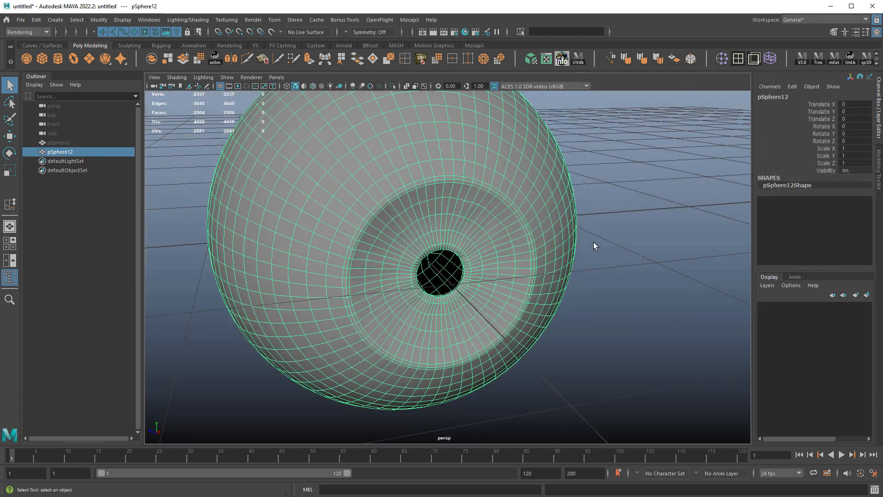
left_click_drag(593, 242, 447, 266, "alt")
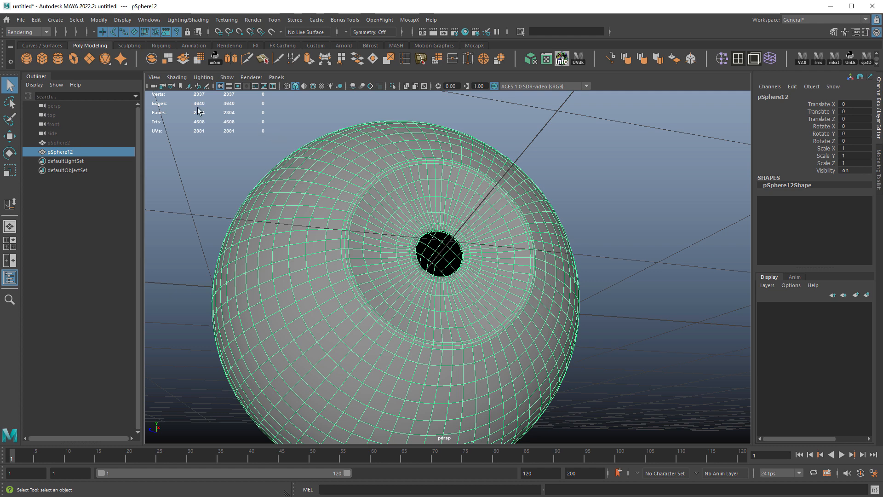
Step: Create a polygon cube, scale it to 0.773 and move it in the top view to Translate X 1.673, beyond the dent
left_click(43, 58)
left_click_drag(489, 271, 517, 294, "alt")
key("space")
key("space")
key("4")
middle_click_drag(534, 310, 504, 226, "alt")
key("r")
middle_click_drag(606, 305, 561, 303)
key("w")
left_click_drag(455, 284, 630, 285)
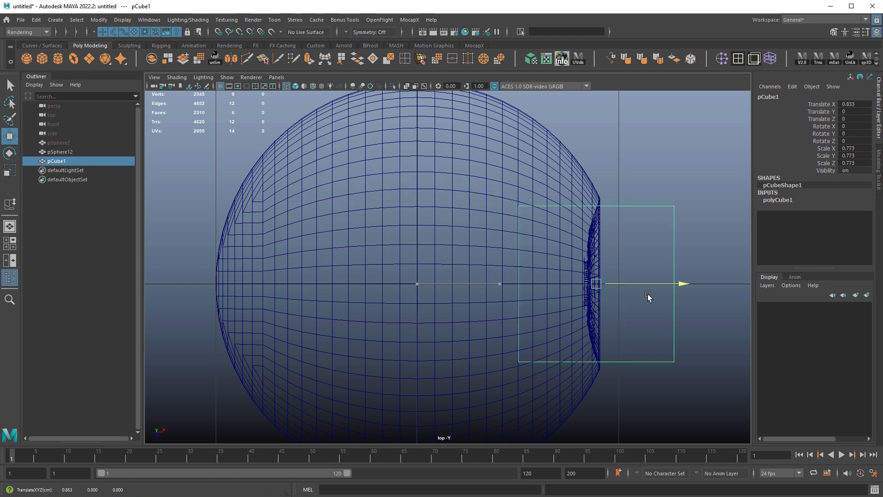
middle_click_drag(630, 285, 467, 272, "alt")
left_click_drag(467, 272, 617, 289)
middle_click_drag(617, 290, 574, 289, "alt")
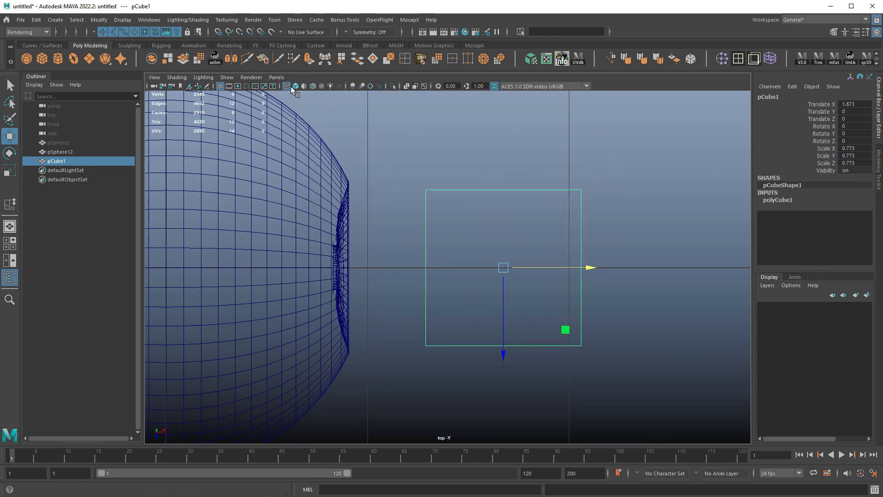
Step: Smooth the cube into a rounded shape and delete the half facing away from the eyeball
left_click(199, 61)
left_click(538, 218)
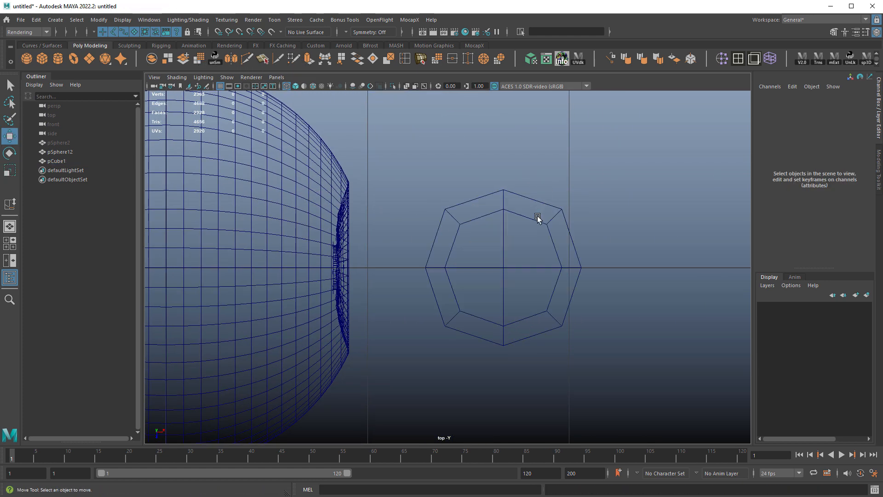
left_click(553, 224)
right_click_drag(541, 231, 554, 249)
left_click_drag(519, 195, 634, 331)
key("Delete")
Step: Extrude the half shape's open border outward along X and scale the new edge loop to about 0.84
left_click(502, 235)
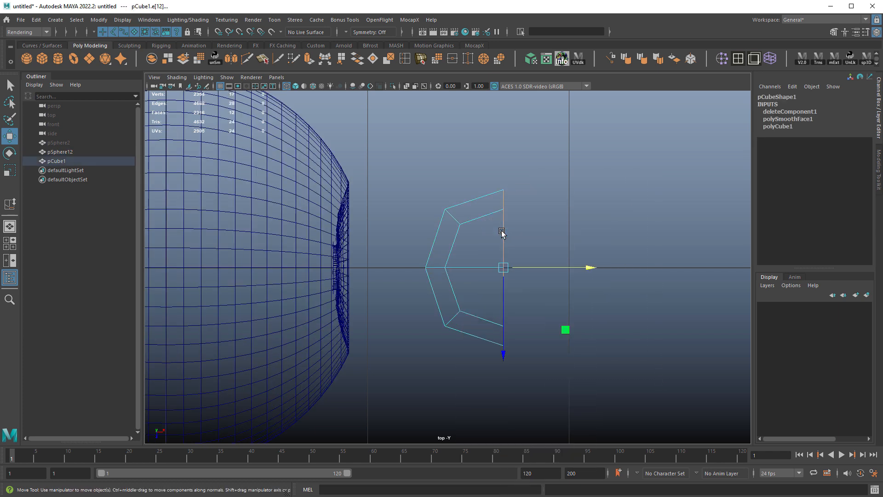
scroll(554, 270, "up", 2)
key("ctrl+e")
key("w")
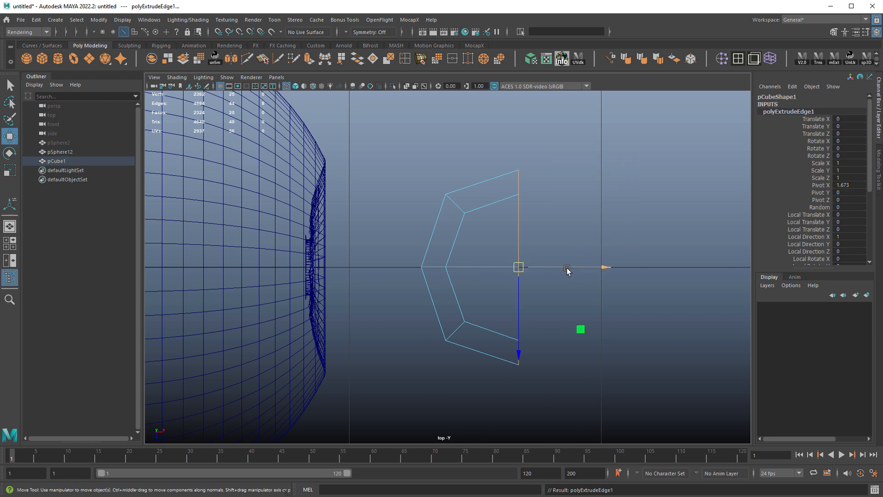
left_click_drag(568, 268, 634, 273)
key("r")
middle_click_drag(652, 327, 643, 325)
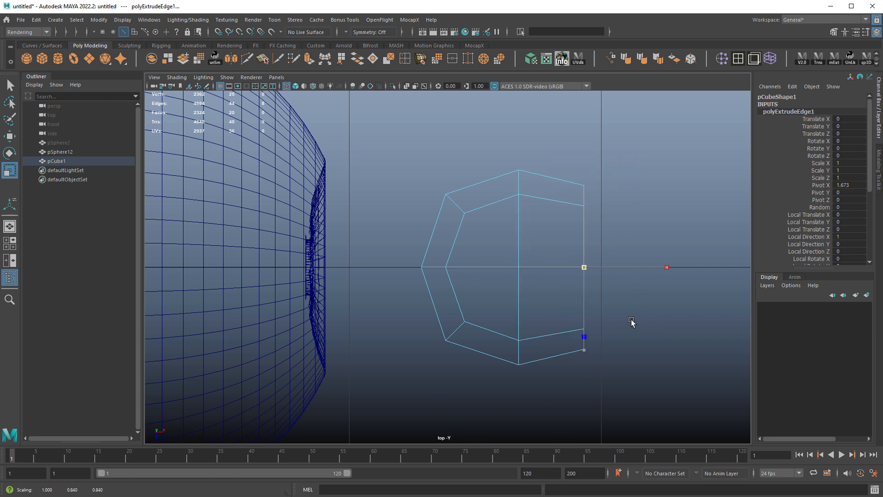
Step: Extrude the border a second time by a shorter distance and scale it inward, leaving a smaller round opening
key("ctrl+e")
key("w")
left_click_drag(621, 270, 645, 270)
key("r")
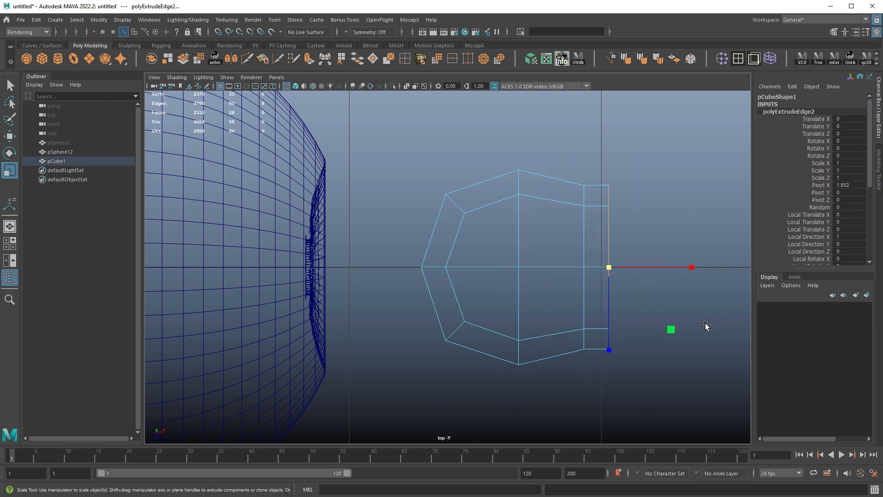
middle_click_drag(654, 314, 651, 313)
key("w")
left_click_drag(641, 269, 637, 269)
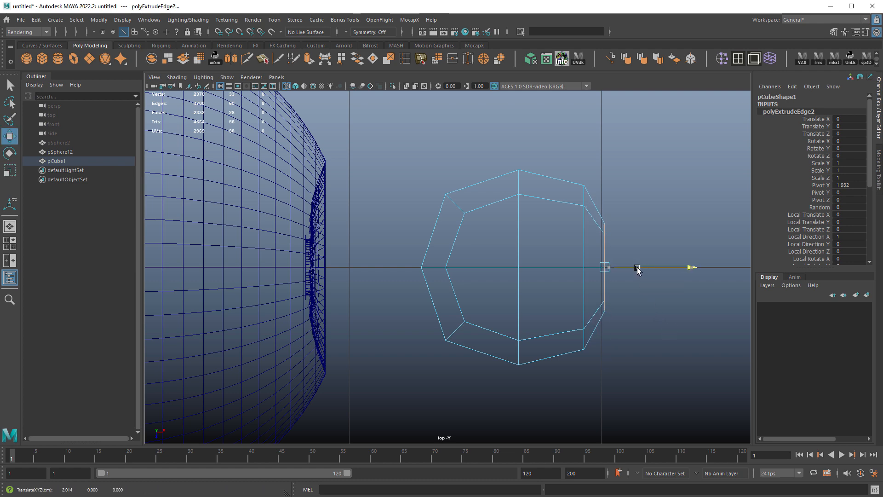
key("r")
middle_click_drag(647, 294, 645, 294)
key("w")
Step: Back in object mode and the perspective view, reverse the rounded shape's normals and delete its construction history
right_click_drag(587, 253, 627, 223)
key("space")
key("space")
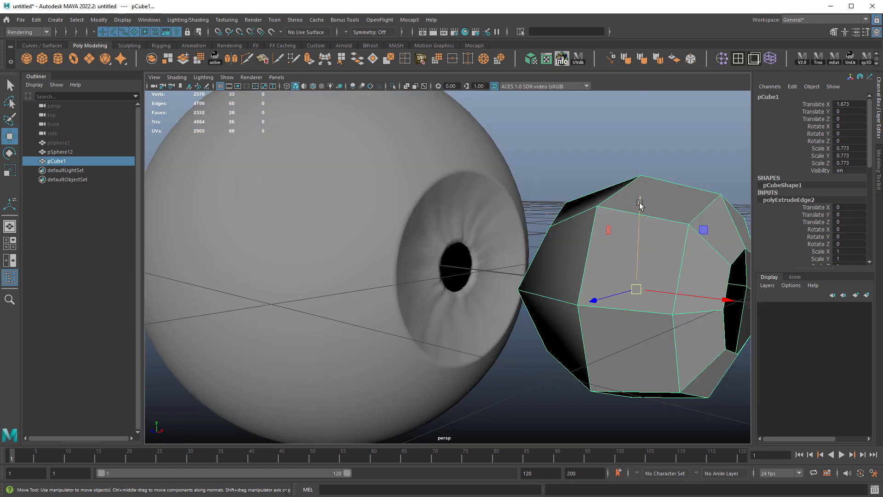
key("f")
left_click_drag(649, 265, 656, 176, "alt")
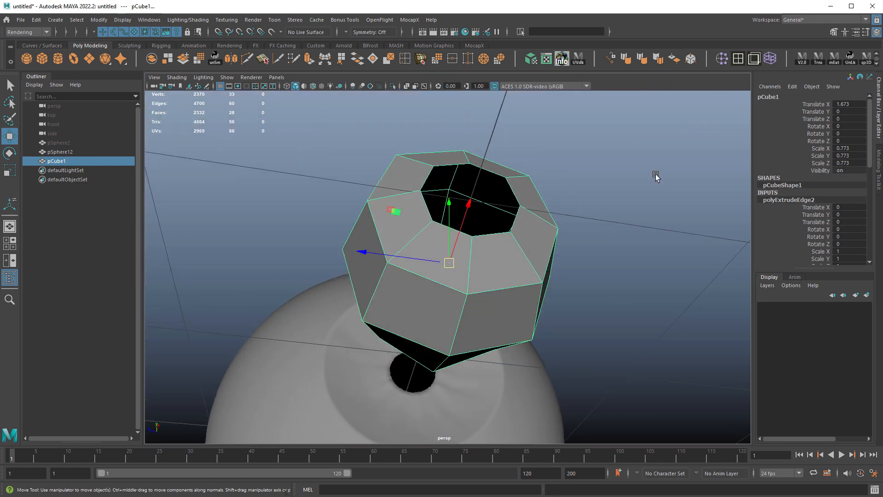
left_click(642, 60)
left_click_drag(611, 227, 575, 290, "alt")
key("r")
left_click(674, 59)
key("alt+shift+d")
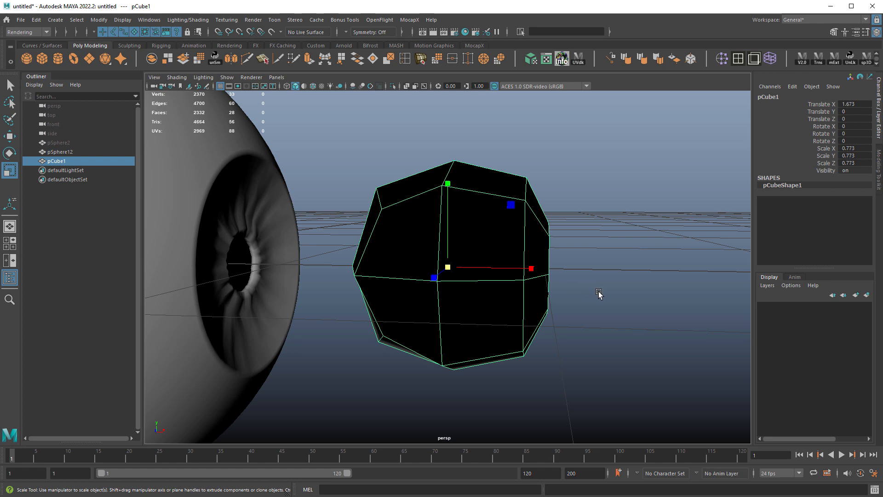
Step: Move the rounded shape along X into the eyeball behind the iris, to an X position of about 0.567
key("w")
middle_click_drag(580, 287, 662, 281, "alt")
left_click_drag(627, 263, 326, 256)
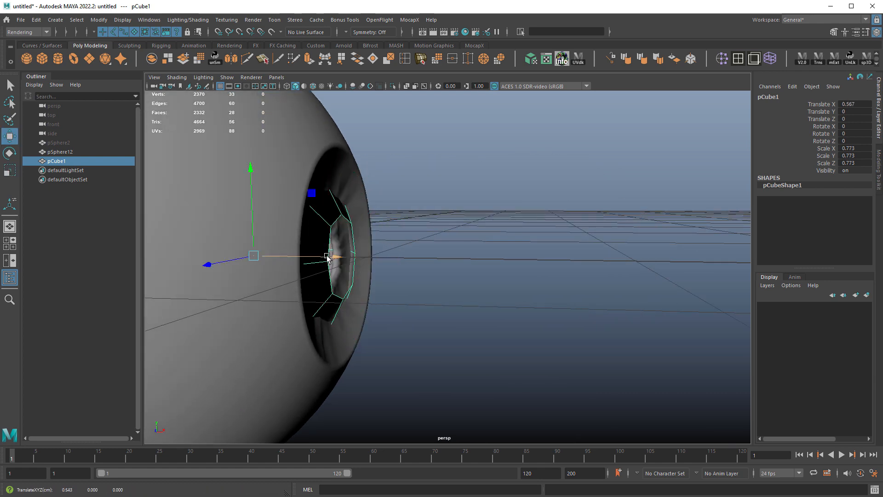
Step: Fit the rounded shape's opening to the rim of the pupil hole, scaling it to about 0.721 at about X 0.52
key("space")
key("space")
scroll(443, 217, "up", 3)
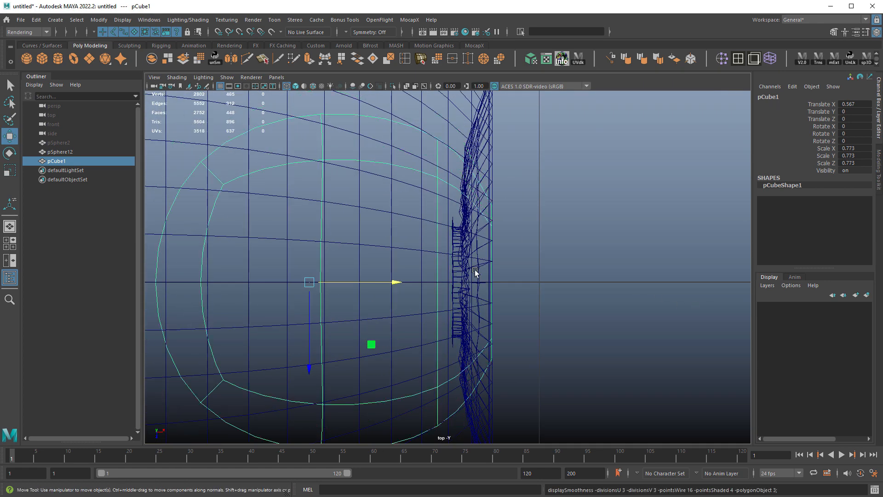
left_click_drag(396, 282, 360, 282)
right_click_drag(483, 289, 593, 290, "alt")
key("r")
middle_click_drag(600, 284, 519, 282)
key("w")
left_click_drag(256, 292, 275, 293)
scroll(458, 257, "up", 5)
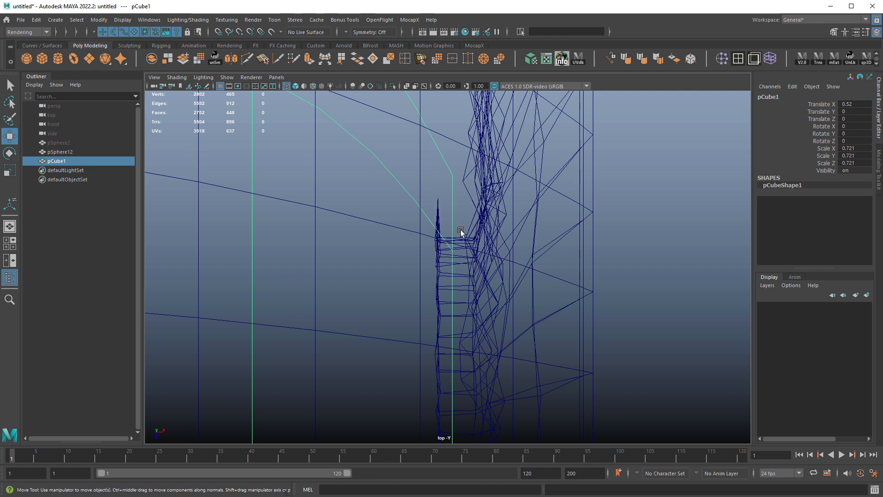
mouse_move(510, 252)
right_mouse_down("alt")
mouse_move(484, 233)
mouse_move(578, 211)
right_mouse_up("alt")
key("space")
key("space")
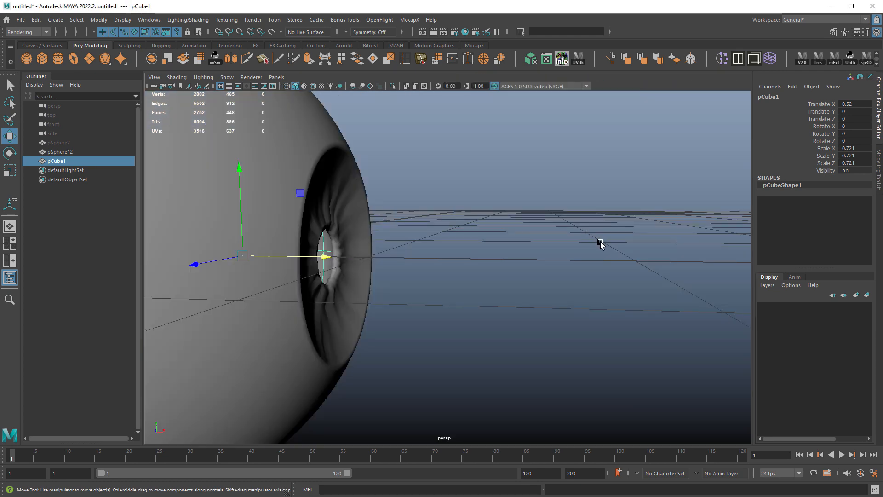
left_click(546, 261)
mouse_move(600, 242)
left_mouse_down("alt")
mouse_move(546, 261)
mouse_move(415, 268)
mouse_move(465, 215)
mouse_move(506, 288)
mouse_move(419, 256)
mouse_move(491, 228)
mouse_move(479, 282)
mouse_move(406, 209)
mouse_move(499, 201)
mouse_move(416, 223)
mouse_move(529, 233)
mouse_move(518, 247)
left_mouse_up("alt")
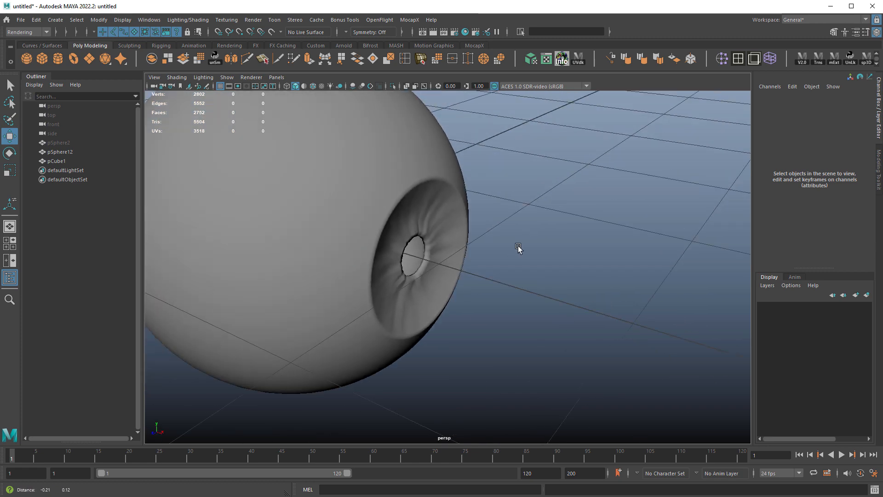
Step: Turn off smooth preview on the eyeball and the rounded inner shape, and combine them into one mesh
left_click(399, 181)
key("4")
left_click_drag(461, 234, 461, 234, "shift")
key("1")
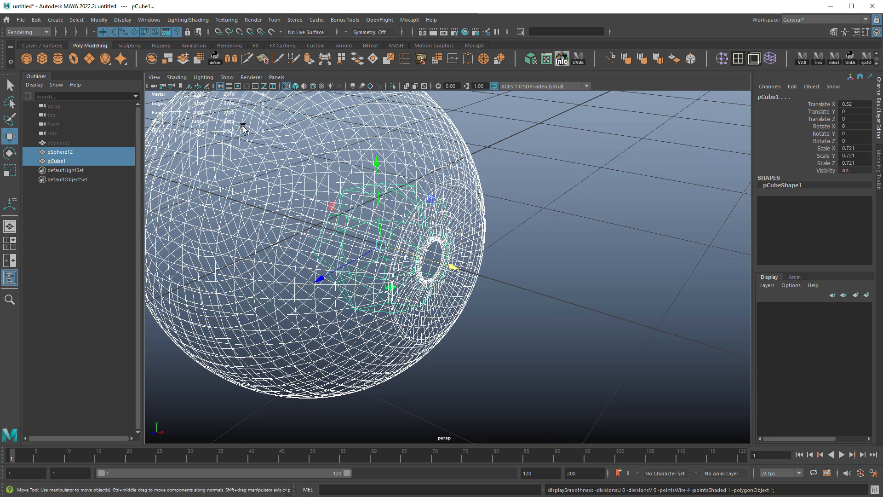
right_click_drag(441, 199, 518, 216, "shift")
left_click(519, 216)
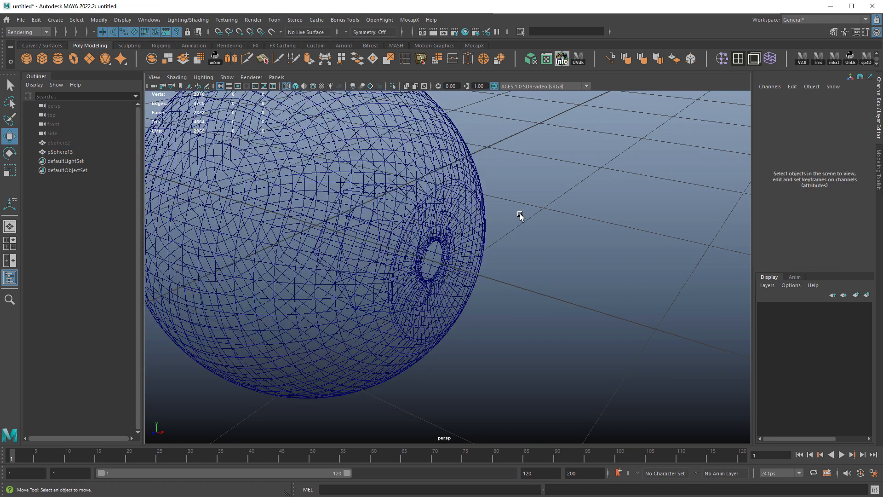
key("5")
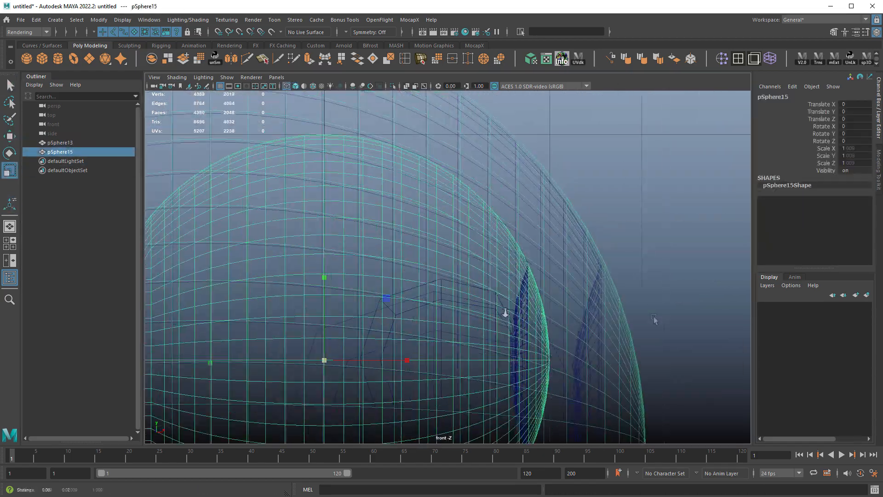
Step: Assign a new Blinn material to the outer sphere that encloses the eyeball
key("space")
key("space")
left_click_drag(658, 261, 618, 263, "alt")
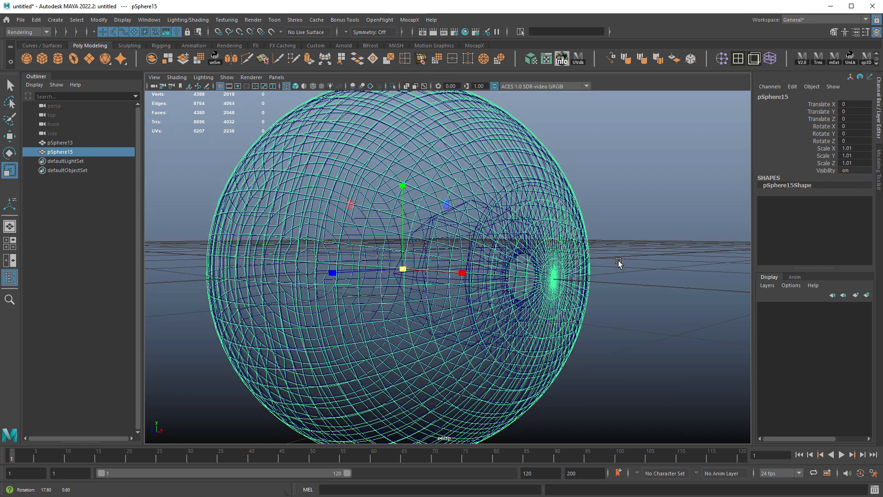
key("6")
middle_click_drag(583, 244, 555, 263, "alt")
right_click_drag(594, 165, 600, 290)
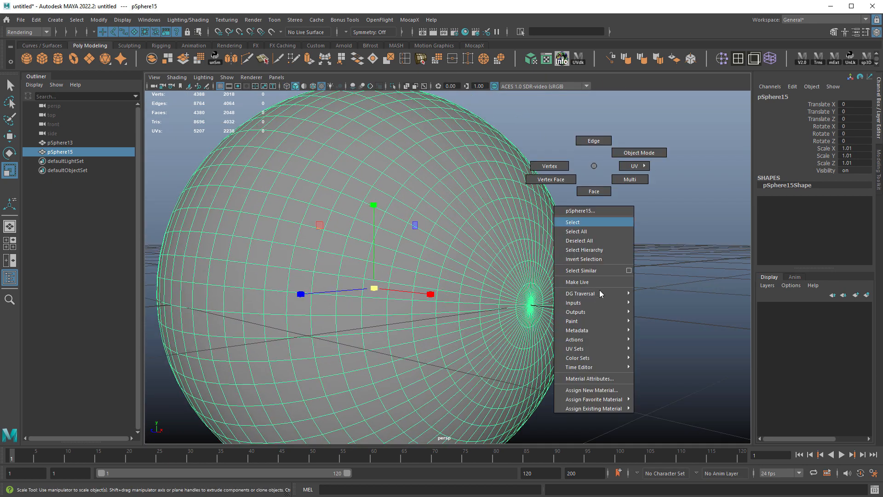
right_click_drag(605, 385, 606, 391)
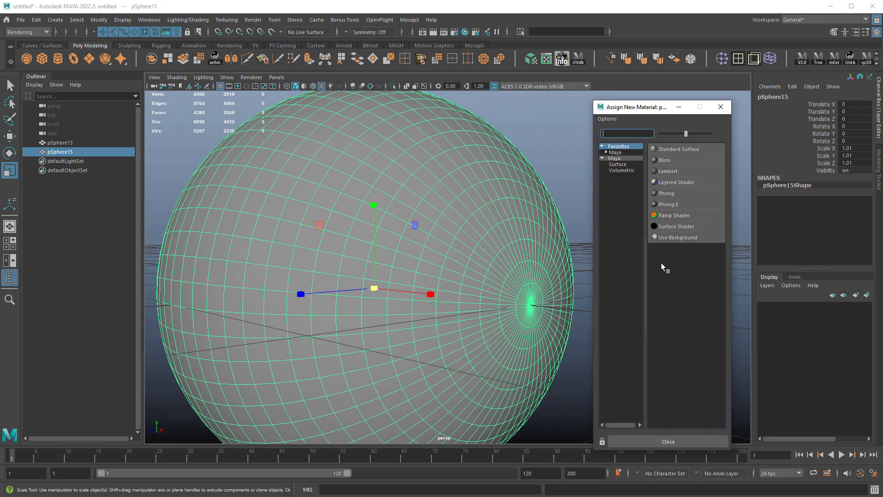
left_click(664, 160)
left_click_drag(741, 94, 720, 51)
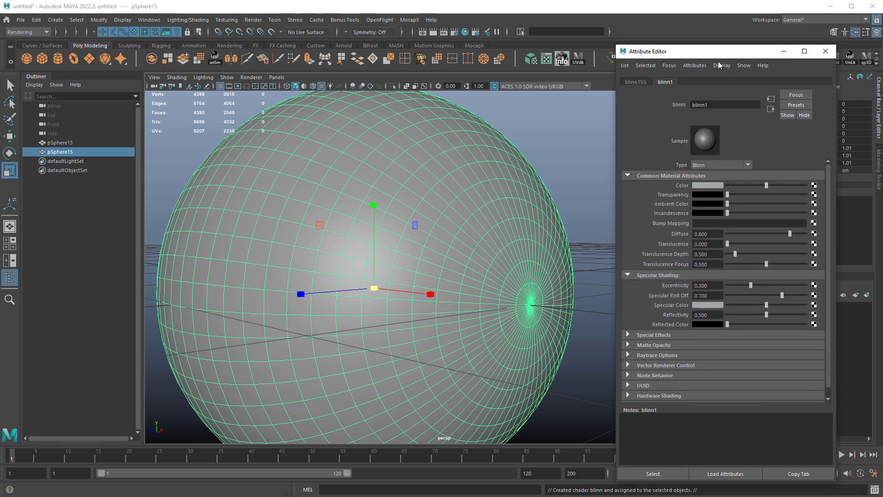
Step: Give the Blinn a dark grey color, white specular color, eccentricity of about 0.136 and high transparency
left_click_drag(766, 184, 735, 183)
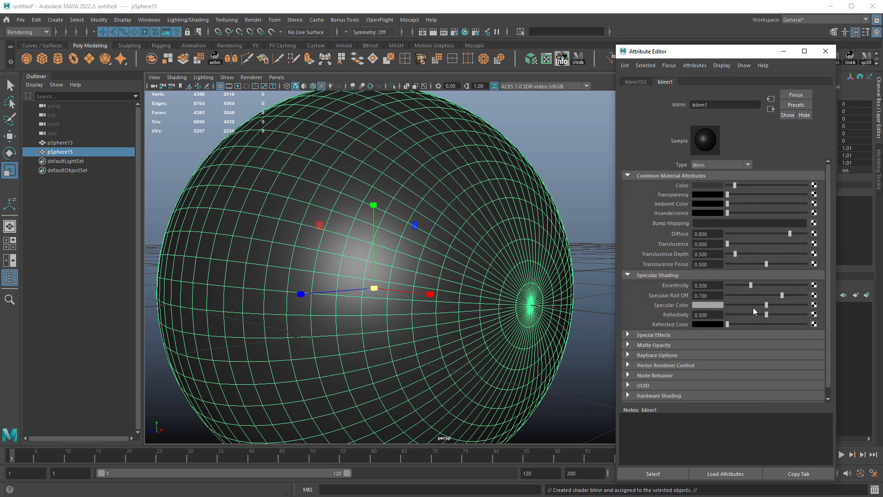
left_click_drag(765, 305, 836, 313)
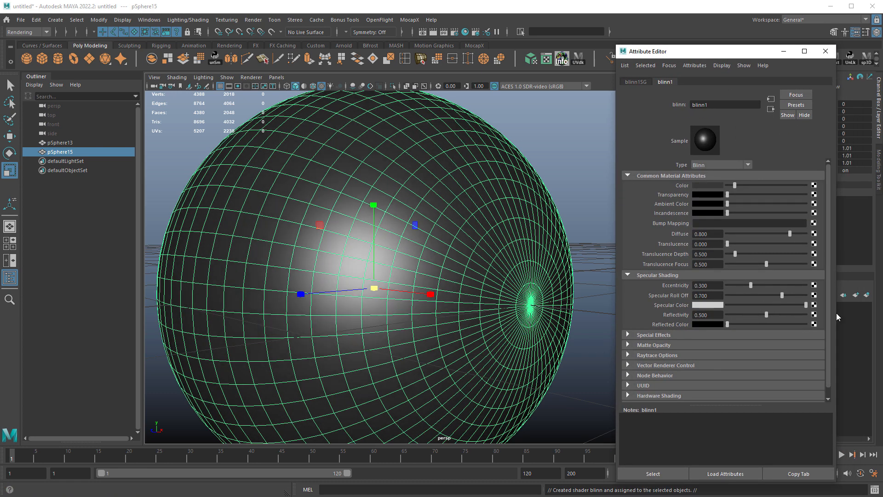
left_click_drag(753, 285, 738, 283)
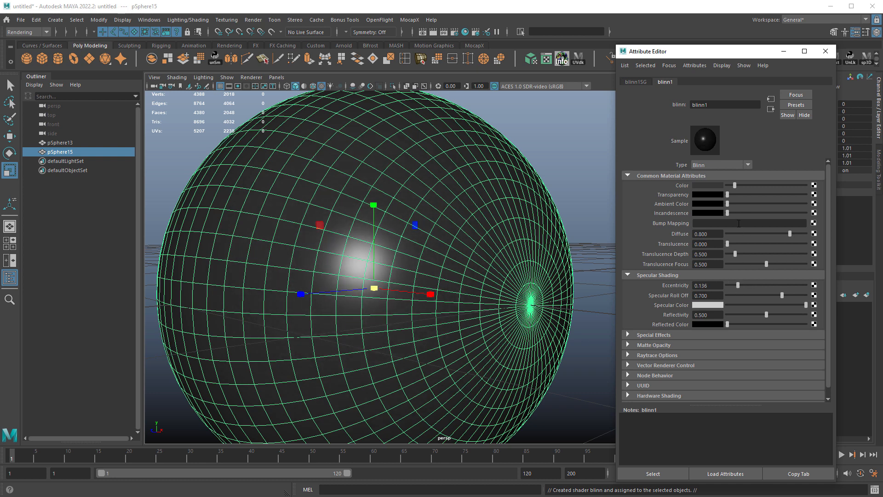
left_click_drag(728, 194, 798, 195)
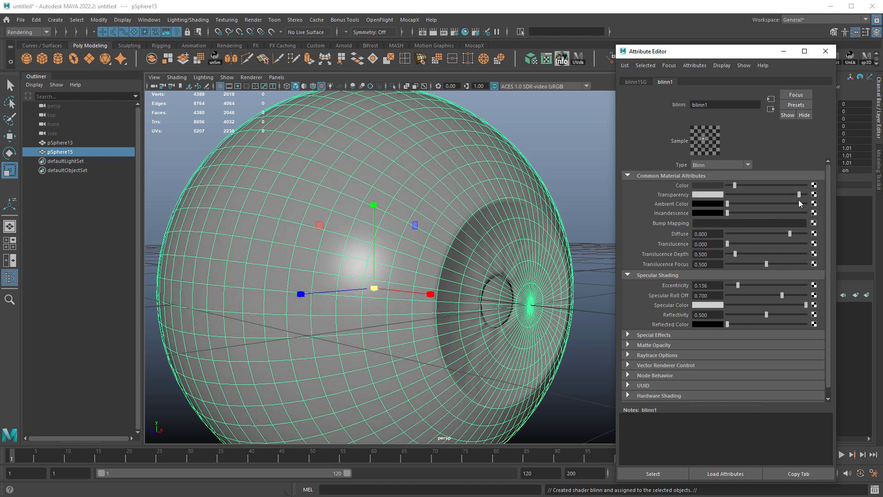
left_click(825, 52)
Step: Examine the transparent outer sphere around the iris in perspective and from the front
left_click(634, 181)
left_click_drag(635, 181, 601, 309, "alt")
left_click(473, 301)
right_click_drag(601, 310, 543, 294, "alt")
left_click_drag(543, 294, 556, 281, "alt")
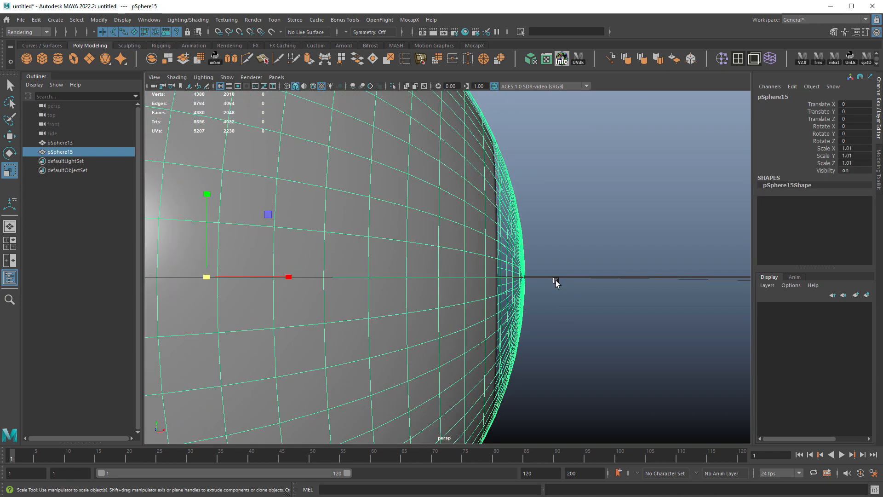
key("space")
key("space")
key("space")
key("space")
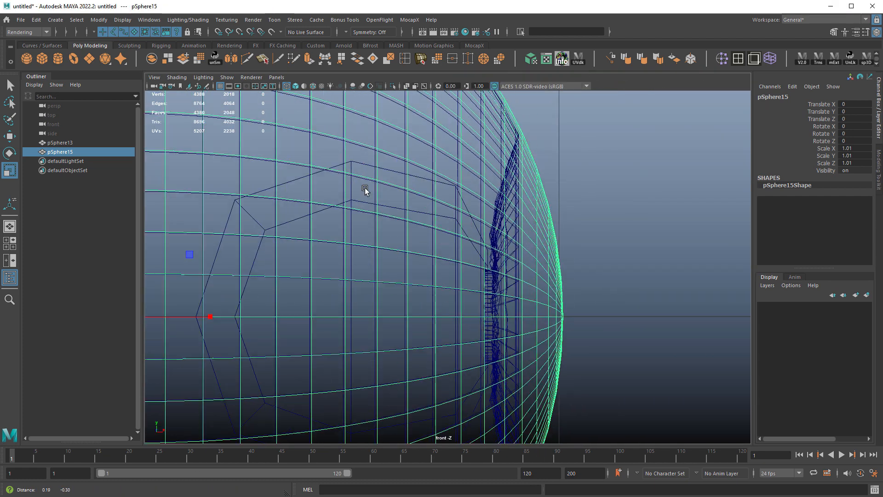
scroll(540, 263, "down", 3)
scroll(514, 288, "up", 3)
scroll(640, 349, "up", 1)
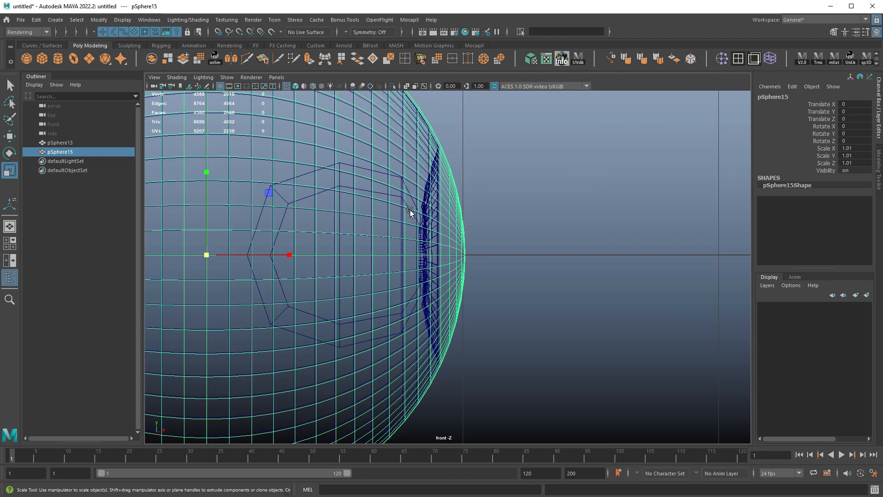
Step: Create a NURBS circle at the origin and rotate it 90 degrees around X to face the front view
left_click(57, 44)
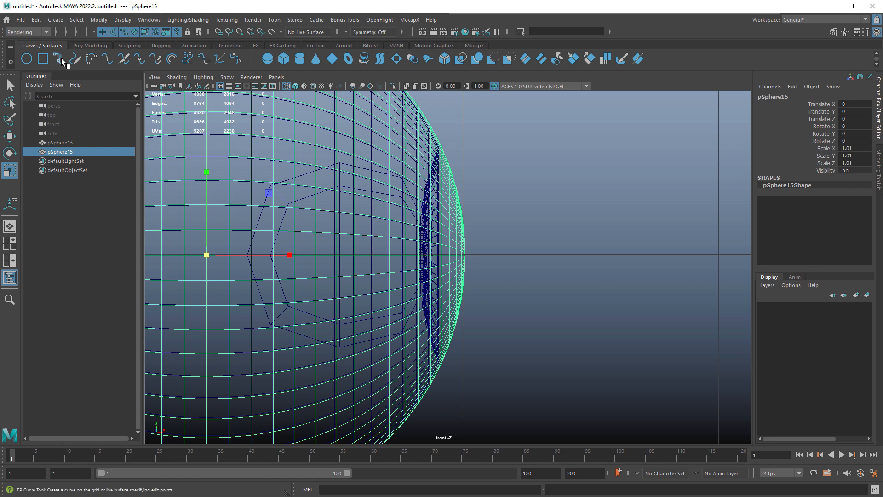
left_click(27, 59)
key("w")
middle_click_drag(384, 272, 423, 256, "alt")
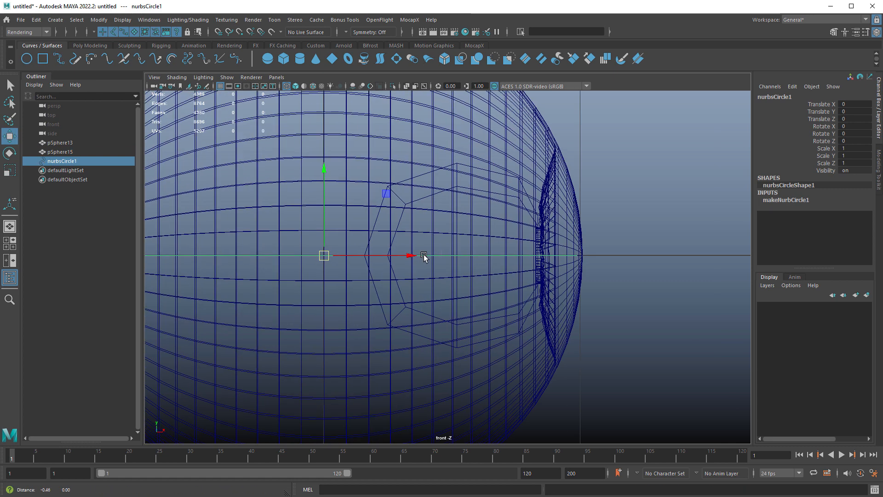
key("e")
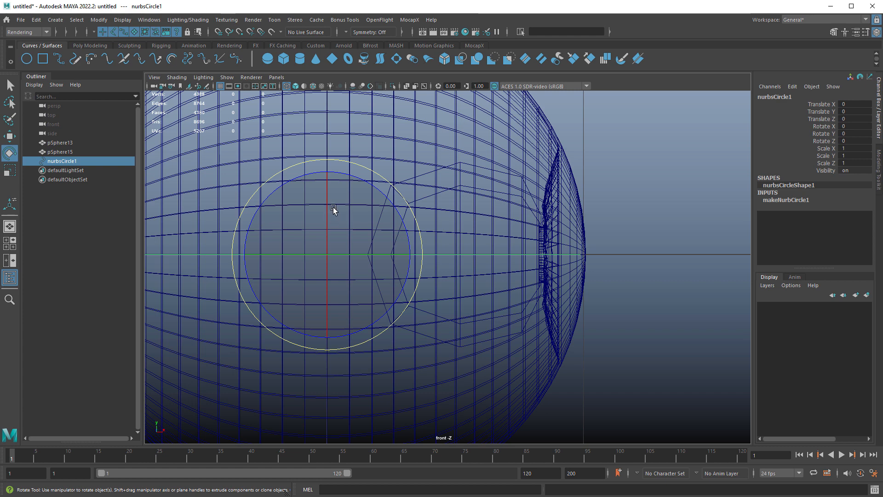
left_click_drag(333, 209, 330, 259)
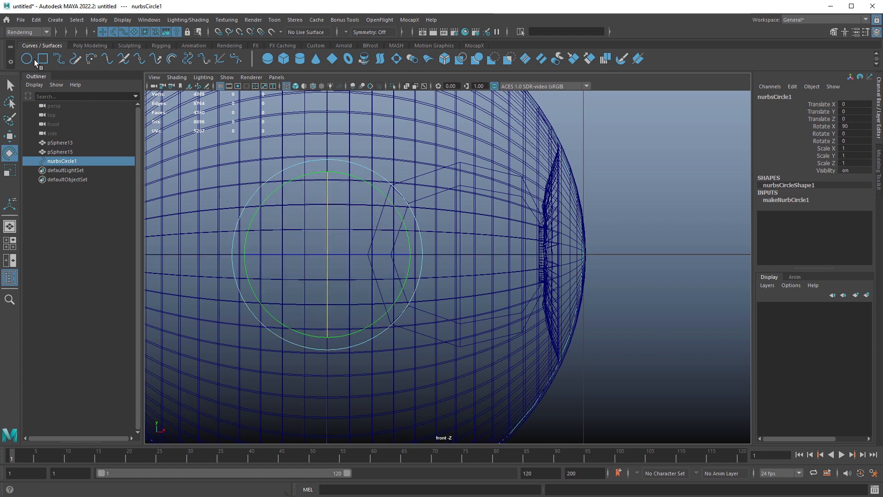
Step: Move the circle along X to about 0.763 at the iris and scale it uniformly to about 0.594
middle_click_drag(431, 267, 380, 271, "alt")
key("w")
left_click_drag(362, 259, 558, 266)
key("r")
middle_click_drag(630, 312, 477, 291)
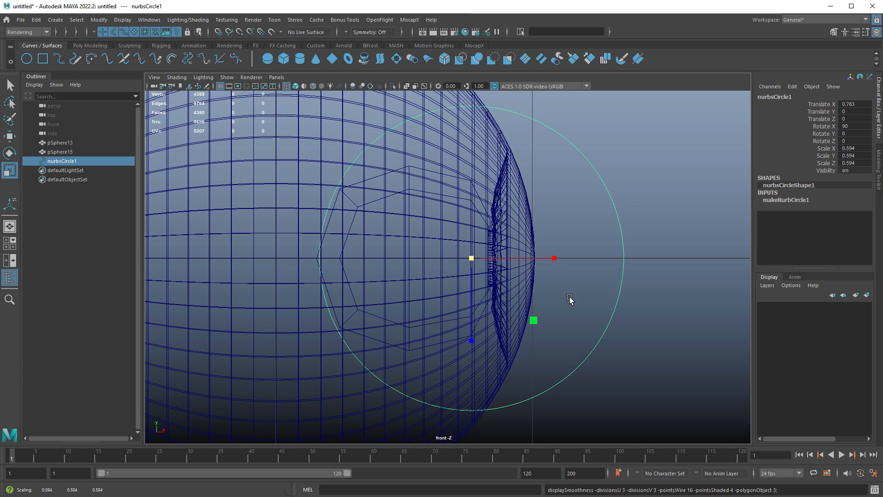
Step: Shift the circle's pivot along X toward the circle's outer edge in front of the eye
middle_click_drag(569, 297, 517, 302, "alt")
right_click_drag(518, 303, 602, 301, "alt")
middle_click_drag(602, 302, 498, 303, "alt")
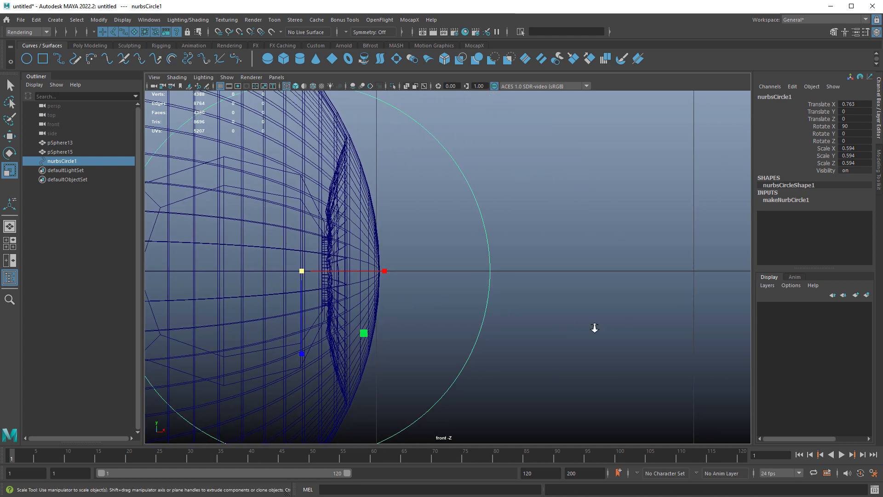
right_click_drag(595, 327, 552, 301, "alt")
key("d")
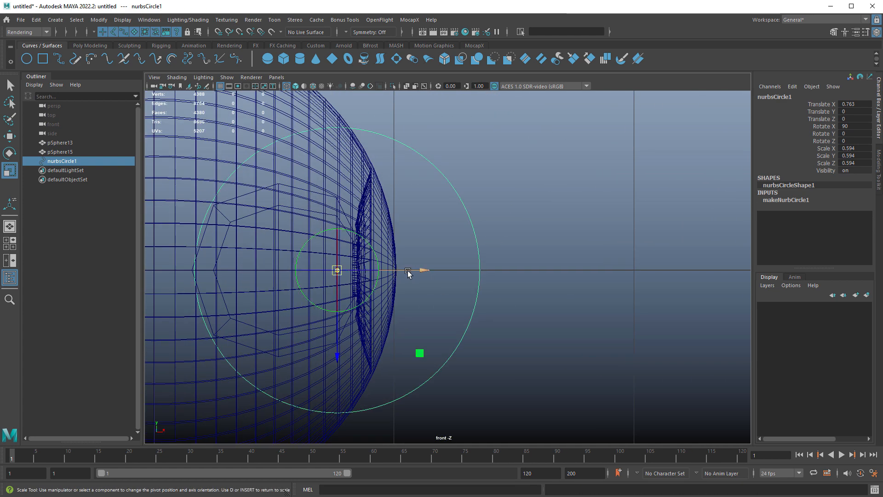
left_click_drag(408, 273, 440, 269)
key("ctrl+z")
Step: Enlarge the circle to a scale of about 0.698 and move it back along X to about 0.465
key("w")
right_click_drag(441, 305, 472, 311, "alt")
key("r")
middle_click_drag(473, 311, 536, 315)
key("w")
left_click_drag(477, 273, 469, 274)
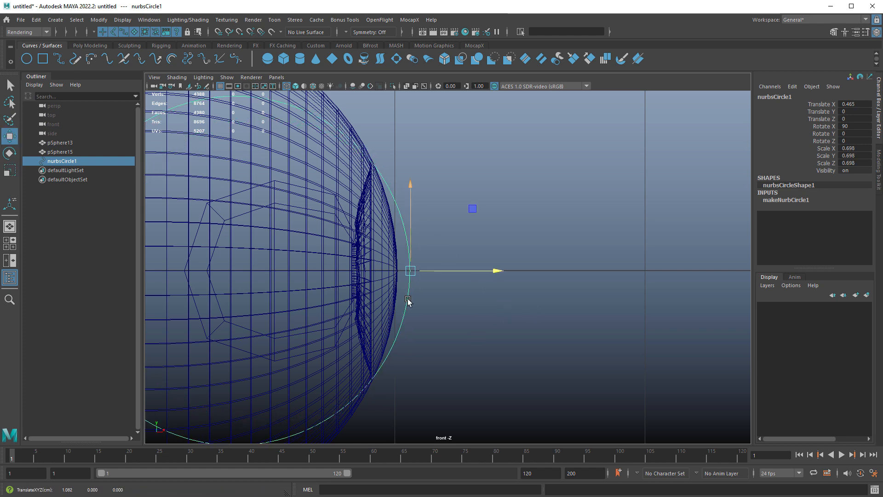
Step: Adjust the circle against the eye's front outline, moving it to about X 0.477 and scaling it to about 0.666
middle_click_drag(468, 306, 528, 311, "alt")
scroll(528, 311, "up", 1)
key("r")
key("w")
left_click_drag(500, 276, 503, 277)
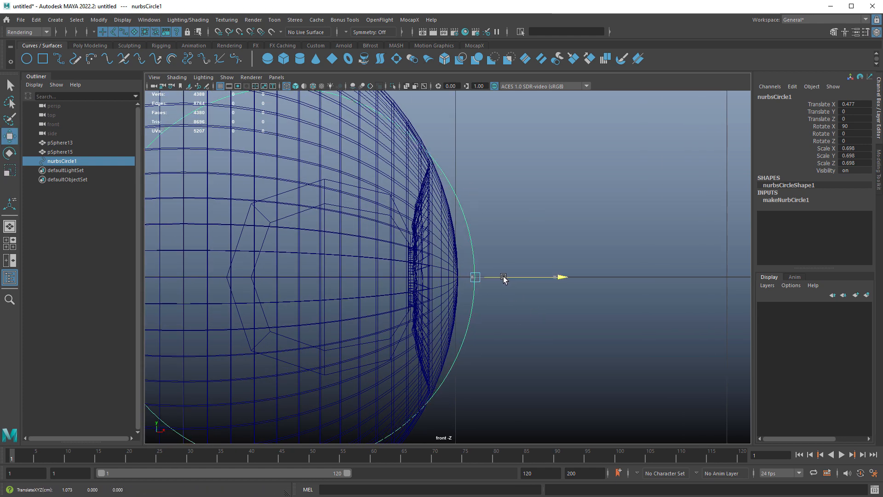
key("r")
middle_click_drag(512, 302, 503, 298)
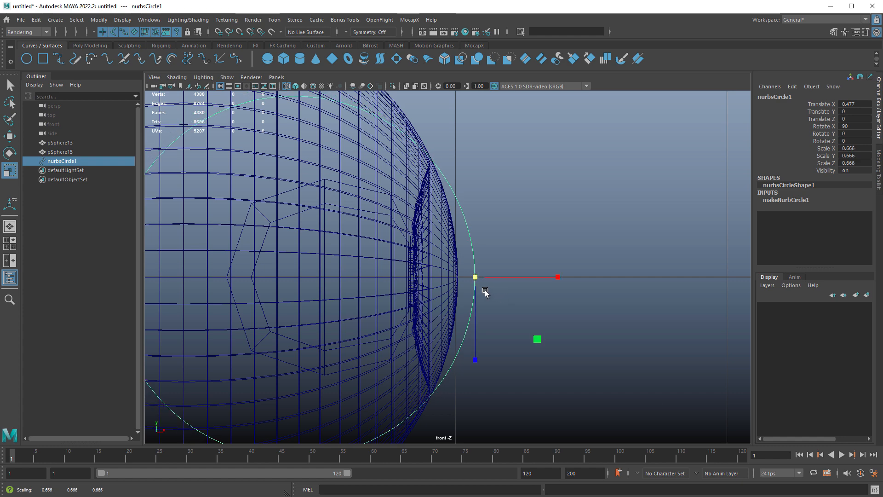
Step: Refine the cornea guide circle to a scale of about 0.678 at about X 0.467
right_click_drag(483, 285, 562, 316, "alt")
key("w")
left_click_drag(518, 281, 513, 281)
key("r")
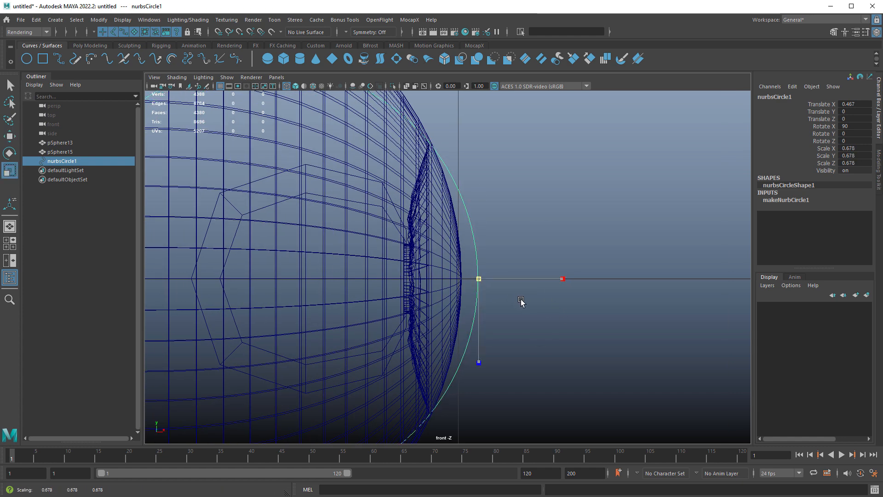
key("w")
Step: Align the circle closely with the outer sphere at the iris edge, using about X 0.47 and a scale of about 0.687
left_click(456, 236)
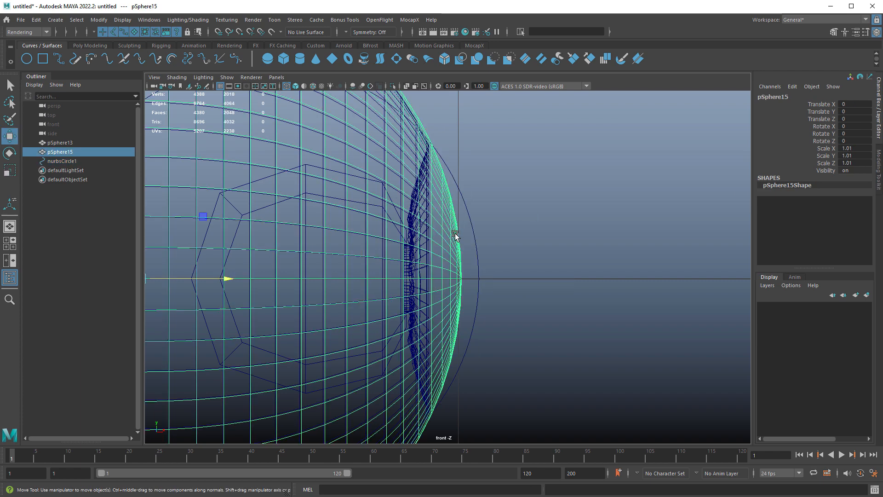
middle_click_drag(456, 236, 485, 308, "alt")
right_click_drag(485, 309, 772, 387, "alt")
middle_click_drag(611, 331, 594, 395, "alt")
right_click_drag(593, 395, 735, 419, "alt")
left_click(528, 198)
key("r")
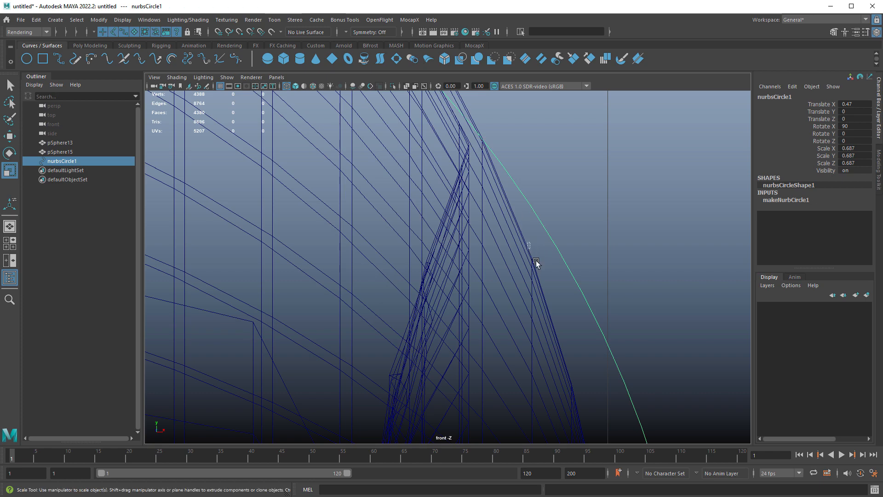
left_click_drag(537, 261, 541, 272)
Step: Select the outer sphere's front vertices covering the cornea area from the iris edge to the tip
right_click_drag(681, 299, 555, 336, "alt")
middle_click_drag(555, 336, 587, 281, "alt")
right_click_drag(586, 280, 603, 290, "alt")
key("q")
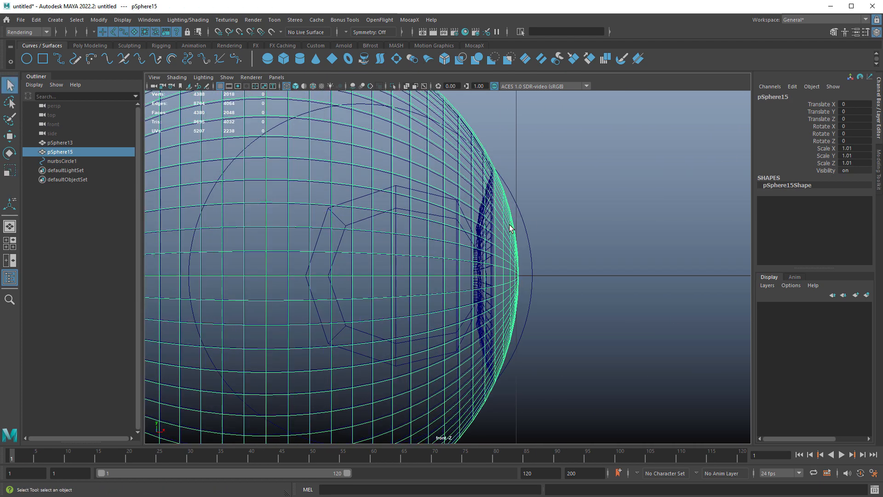
right_click(510, 229)
left_click(495, 227)
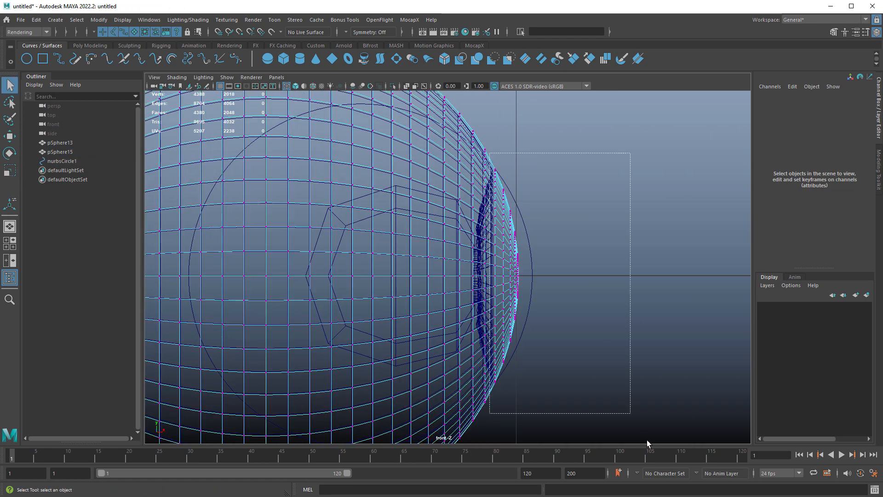
left_click_drag(646, 440, 638, 413)
key("f")
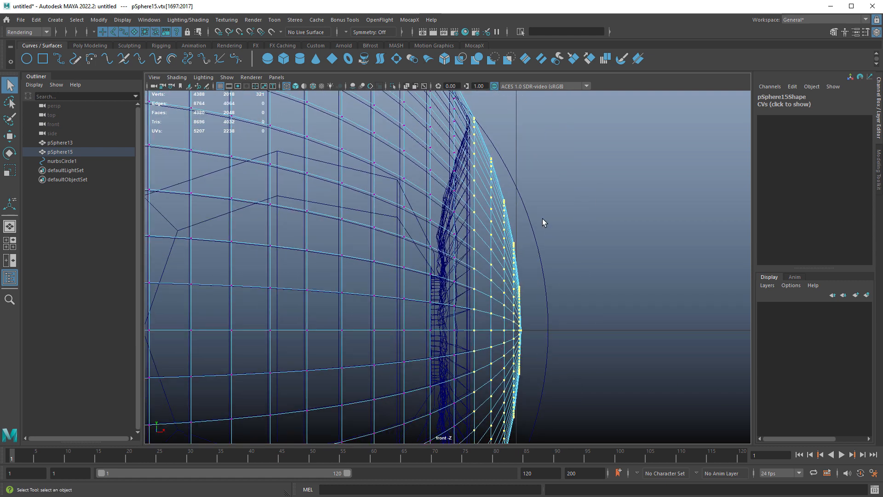
Step: Create a lattice deformer on the selected cornea vertices with 3 S, 2 T and 2 U divisions
left_click(95, 47)
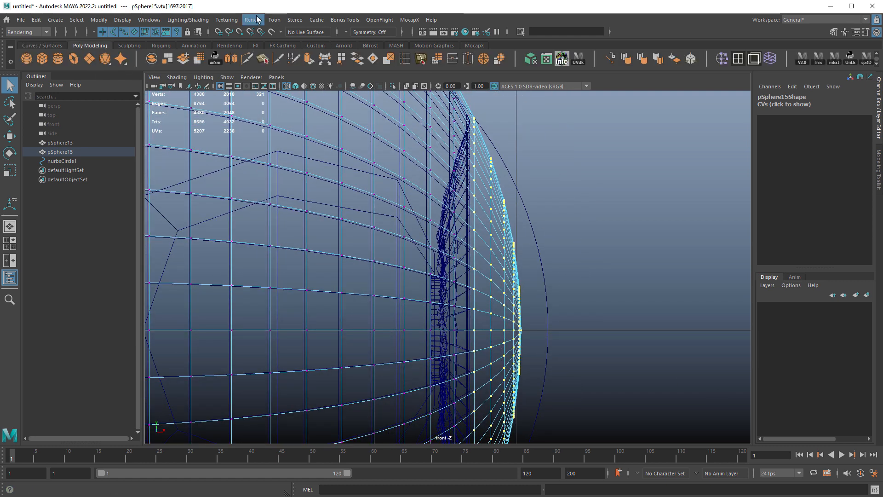
left_click(121, 20)
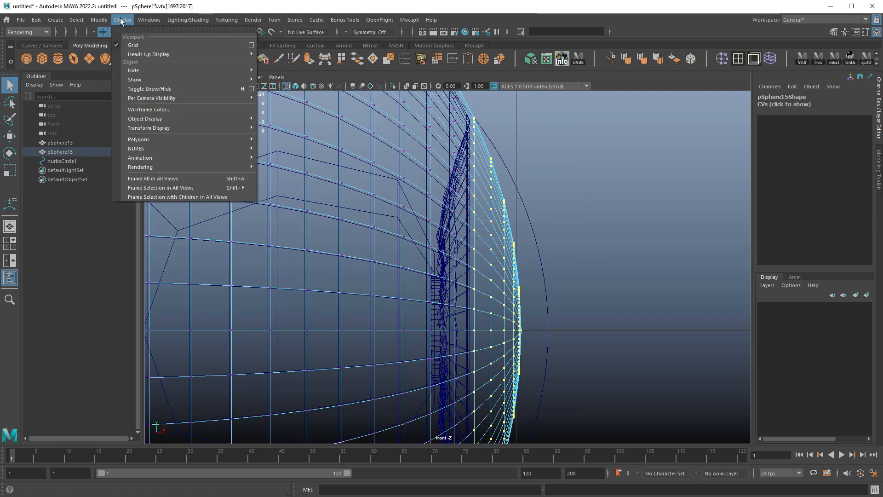
left_click(285, 20)
key("space")
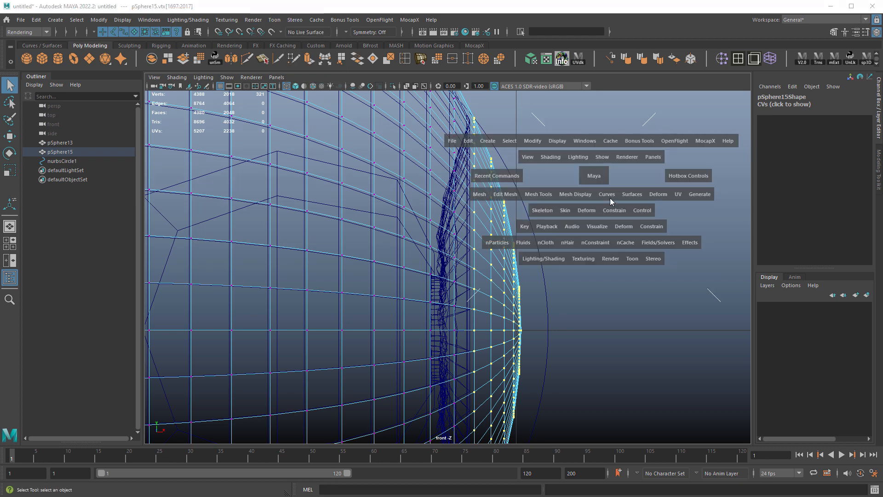
left_click(587, 211)
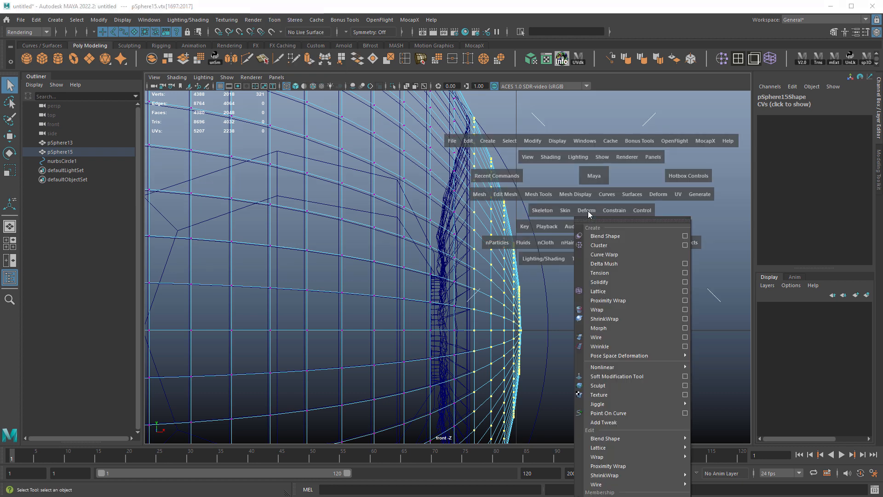
left_click(622, 286)
scroll(623, 281, "down", 5)
right_click_drag(565, 182, 566, 158)
key("ctrl+z")
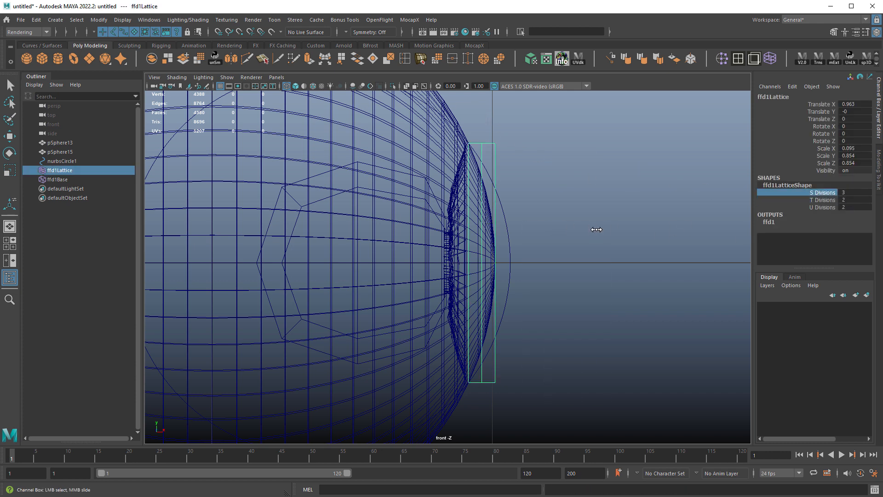
Step: Move the lattice's front points outward along X until the cornea tip meets the guide circle
right_click_drag(520, 155, 521, 137)
left_click_drag(574, 133, 488, 389)
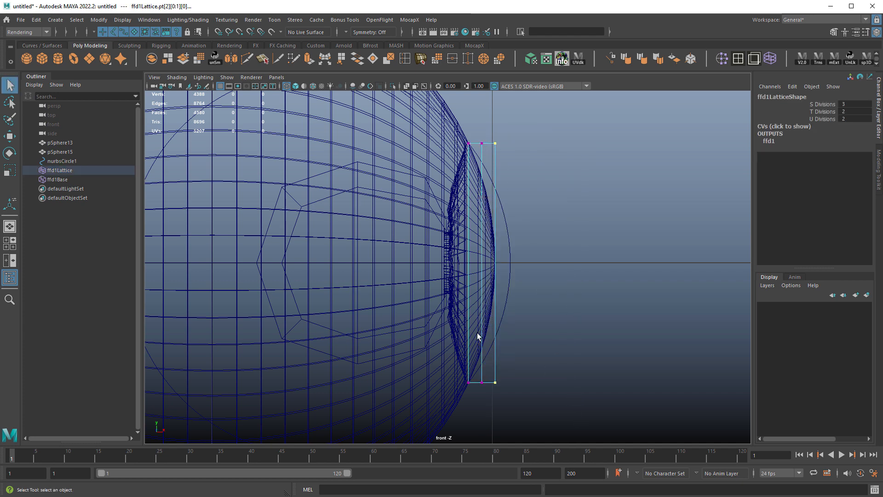
key("w")
scroll(549, 238, "up", 4)
left_click_drag(536, 260, 557, 259)
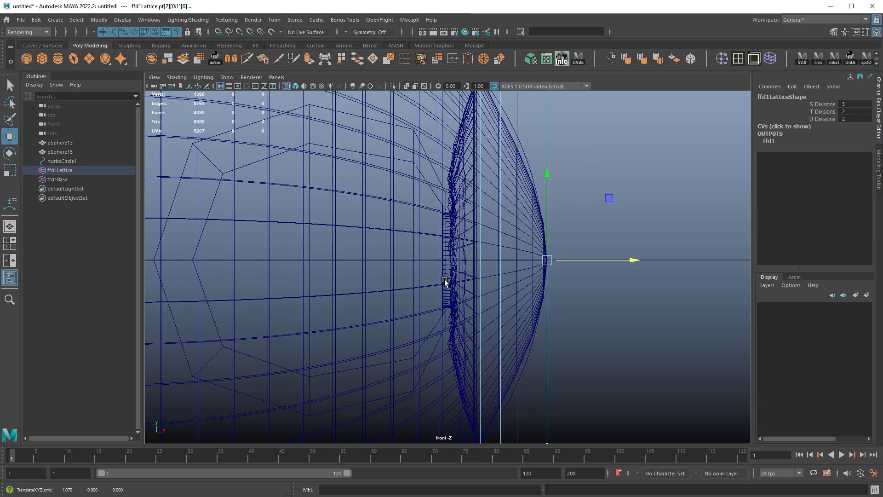
scroll(721, 339, "up", 4)
middle_click_drag(721, 339, 597, 334, "alt")
middle_click_drag(650, 326, 645, 327)
scroll(644, 325, "down", 4)
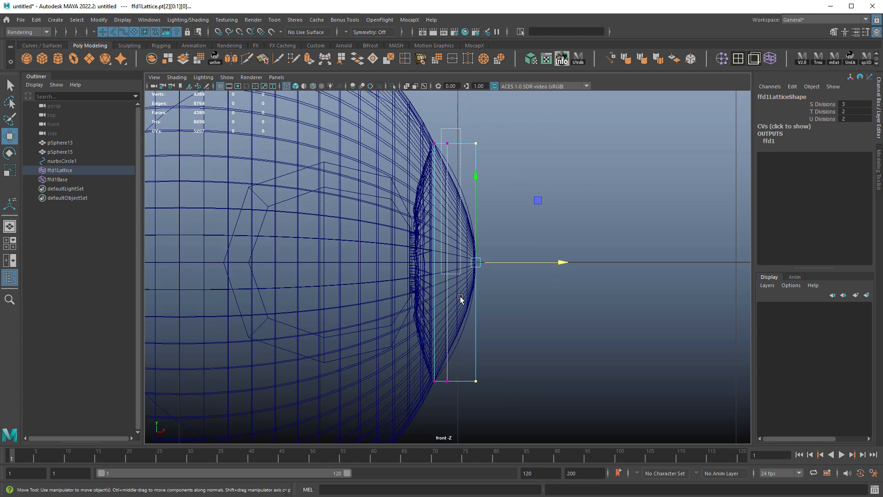
Step: Scale the lattice's middle points and move them along X to about 0.99 so the cornea profile follows the guide circle
left_click_drag(468, 399, 468, 396)
scroll(609, 332, "up", 3)
middle_click_drag(609, 332, 631, 376, "alt")
left_click_drag(550, 304, 562, 304)
middle_click_drag(562, 303, 568, 368, "alt")
right_click_drag(568, 367, 782, 400, "alt")
key("r")
middle_click_drag(656, 309, 620, 159)
key("w")
left_click_drag(606, 426, 607, 426)
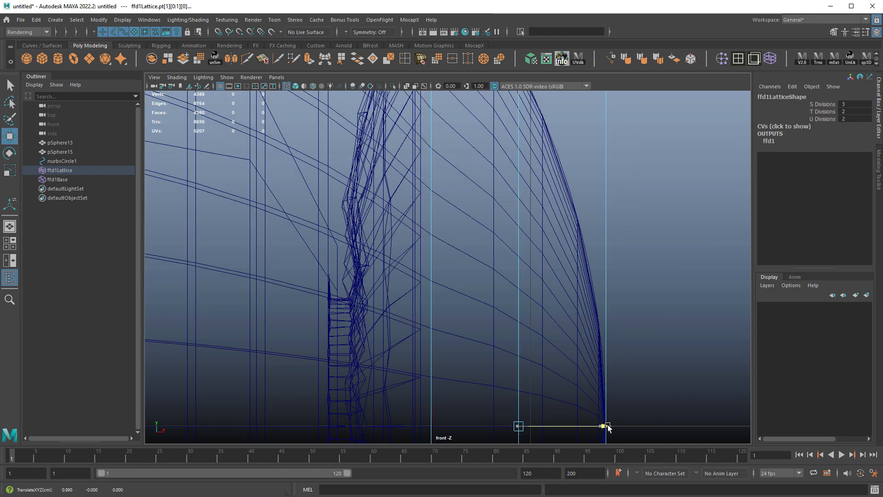
Step: Check the cornea profile against the circle and delete the outer sphere's construction history to bake the lattice deformation
middle_click_drag(586, 308, 600, 452, "alt")
key("r")
middle_click_drag(606, 289, 593, 353, "alt")
left_click(510, 271)
key("alt+shift+d")
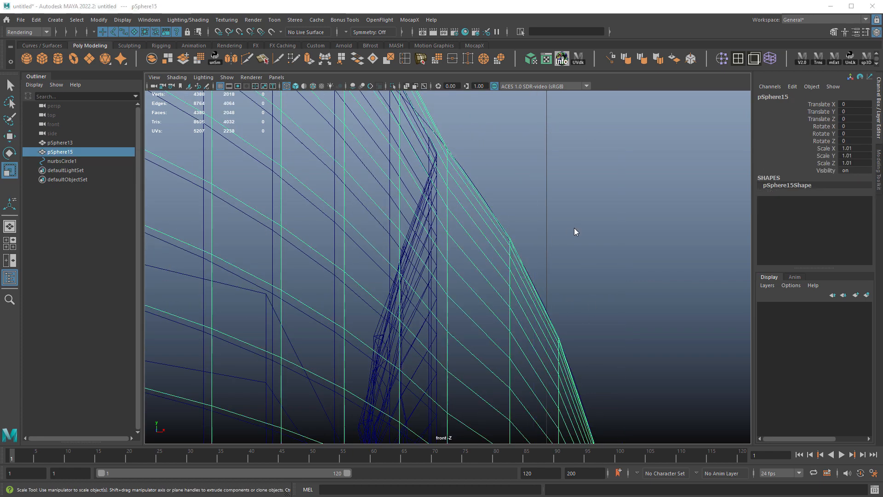
Step: Inspect the cornea bulge in perspective and delete the guide circle
key("space")
key("space")
mouse_move(574, 230)
left_mouse_down("alt")
mouse_move(403, 247)
mouse_move(380, 235)
left_mouse_up("alt")
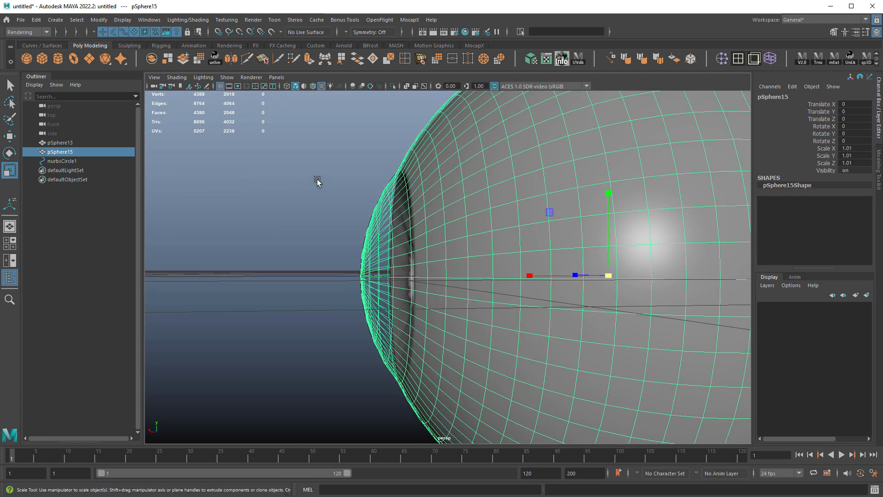
left_click(316, 178)
left_click_drag(317, 180, 532, 239, "alt")
left_click_drag(534, 243, 571, 289)
left_click(531, 267, "ctrl")
key("Delete")
Step: Bevel the outer sphere's edge loop at the cornea border with fraction 0.5, one segment and chamfer off
left_click(486, 202)
middle_click_drag(487, 202, 492, 264, "alt")
right_click_drag(492, 263, 616, 298, "alt")
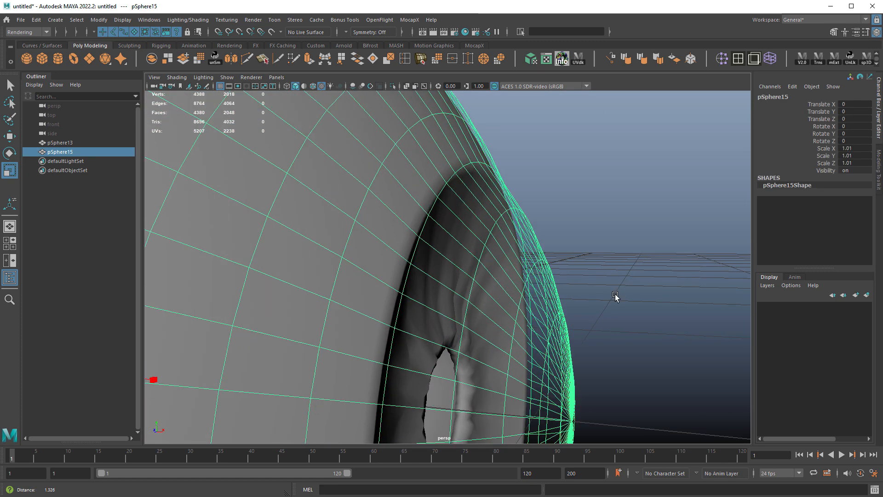
right_click_drag(521, 178, 577, 146)
double_click(468, 162)
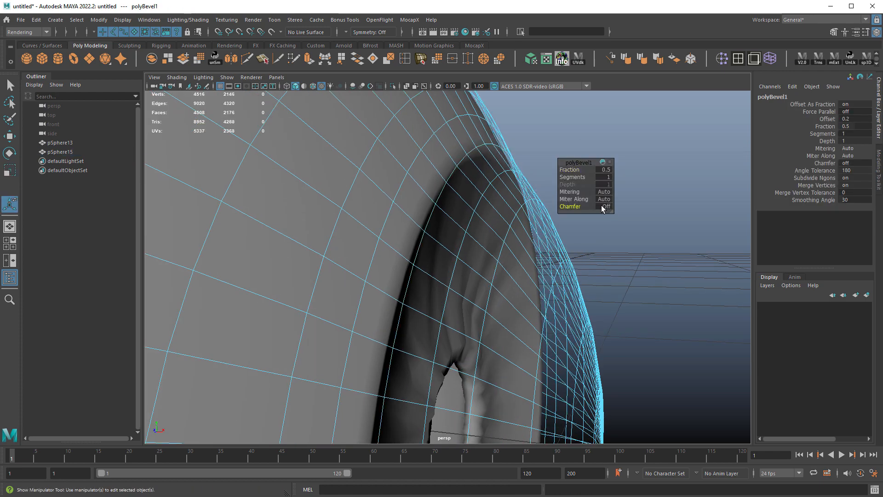
Step: Adjust the Y and Z scale of the bevel's cornea-side edge loop to smooth the transition in the front outline
key("space")
key("q")
key("space")
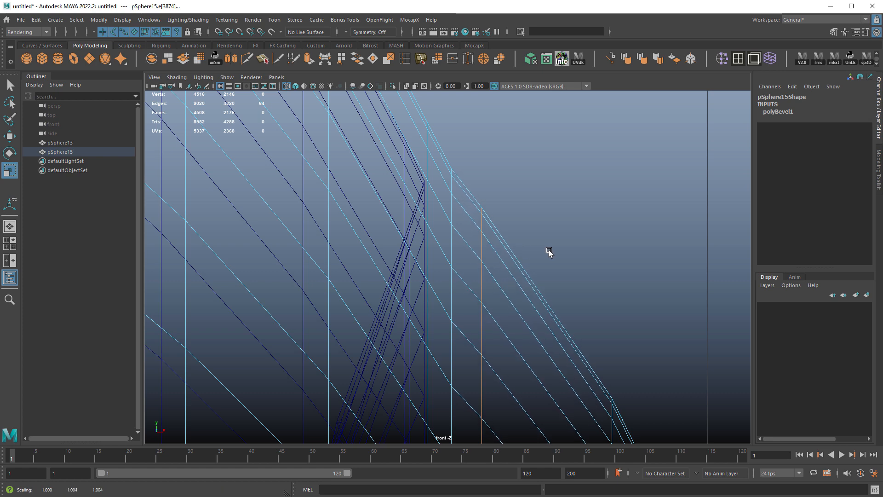
scroll(650, 309, "down", 5)
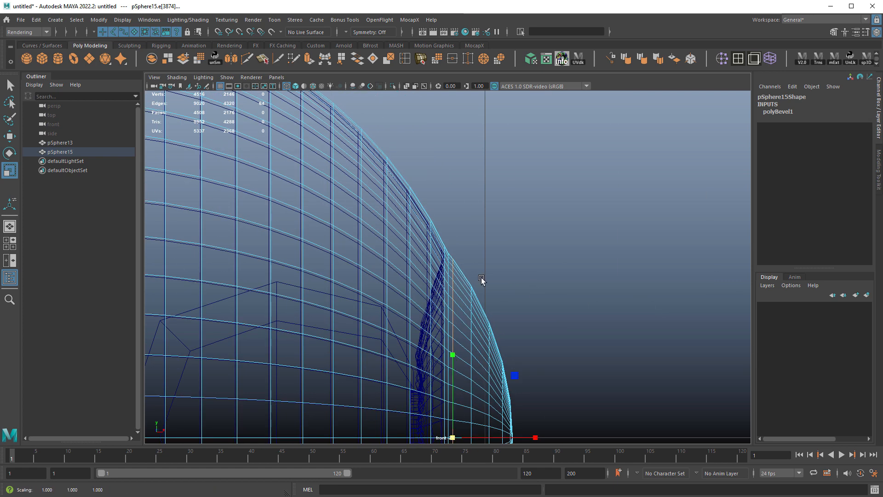
right_click_drag(481, 281, 814, 370, "alt")
middle_click_drag(702, 330, 700, 330)
key("space")
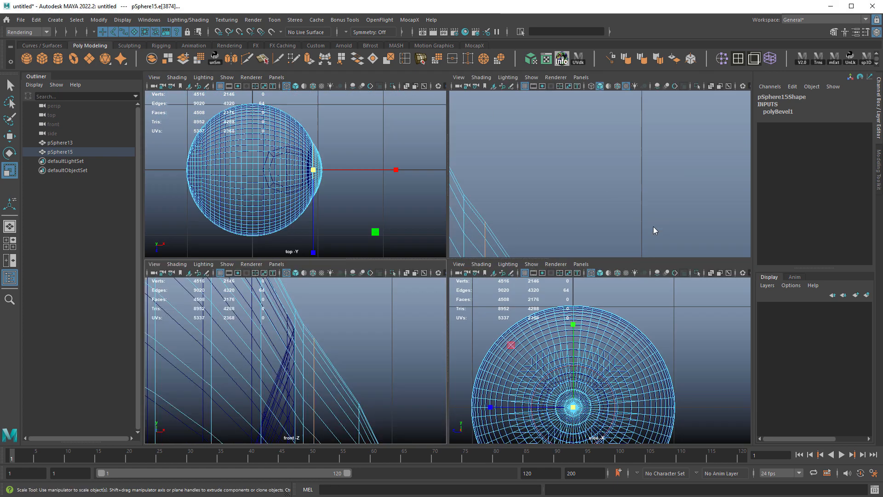
key("space")
Step: Examine the bevelled cornea border in perspective and select the cornea's front vertices
left_click_drag(653, 227, 533, 232, "alt")
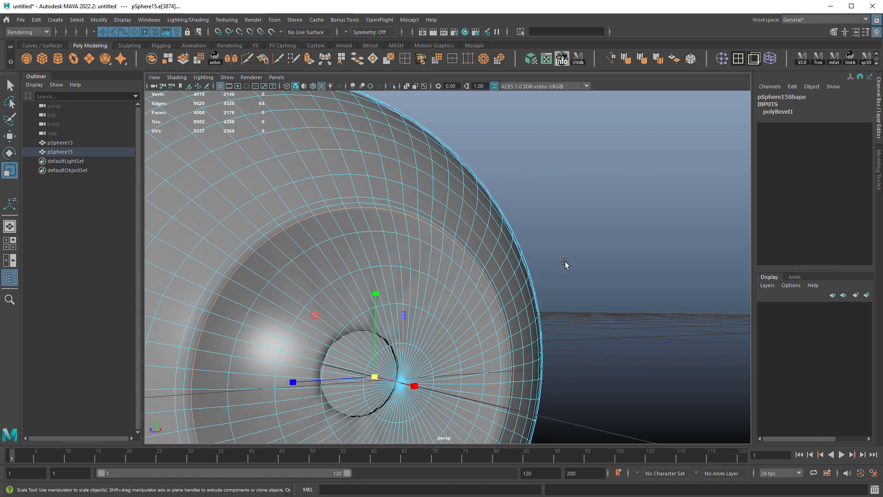
left_click_drag(565, 263, 537, 181, "alt")
key("q")
left_click_drag(370, 217, 448, 285, "alt")
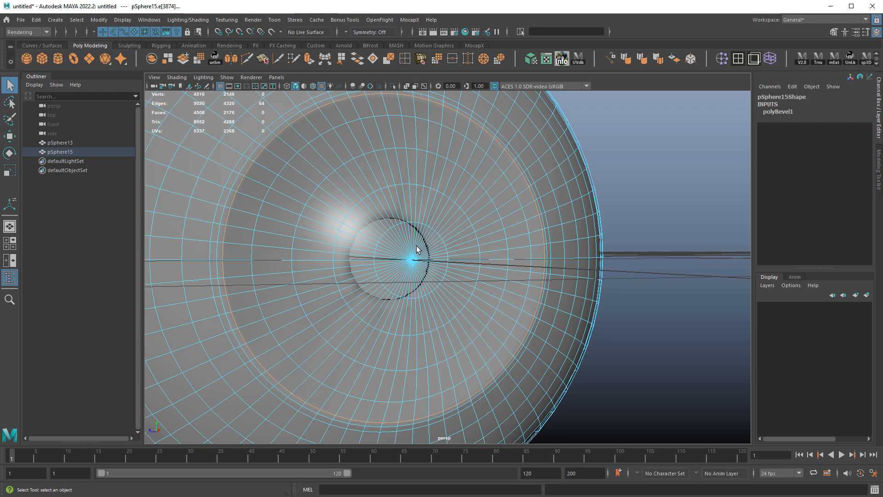
left_click_drag(428, 243, 396, 256, "alt")
right_click_drag(396, 256, 364, 253)
left_click_drag(370, 252, 482, 230, "alt")
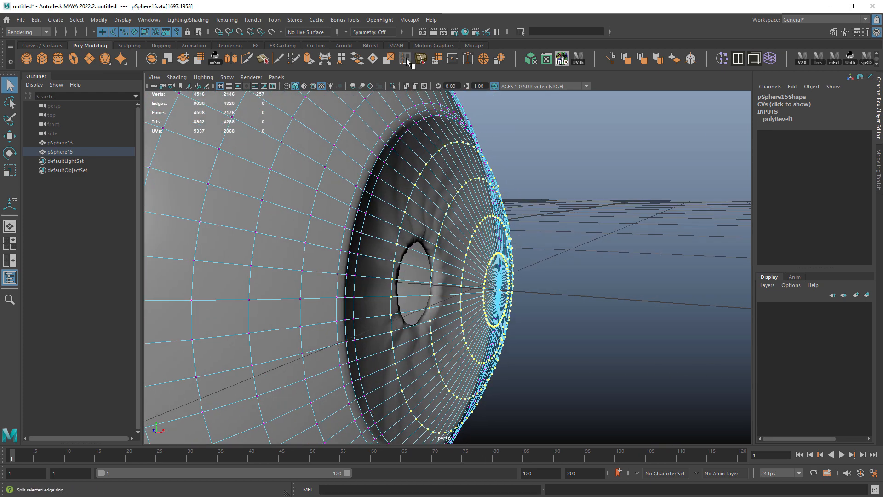
Step: Set the Insert Edge Loop tool to insert with edge flow
double_click(421, 58)
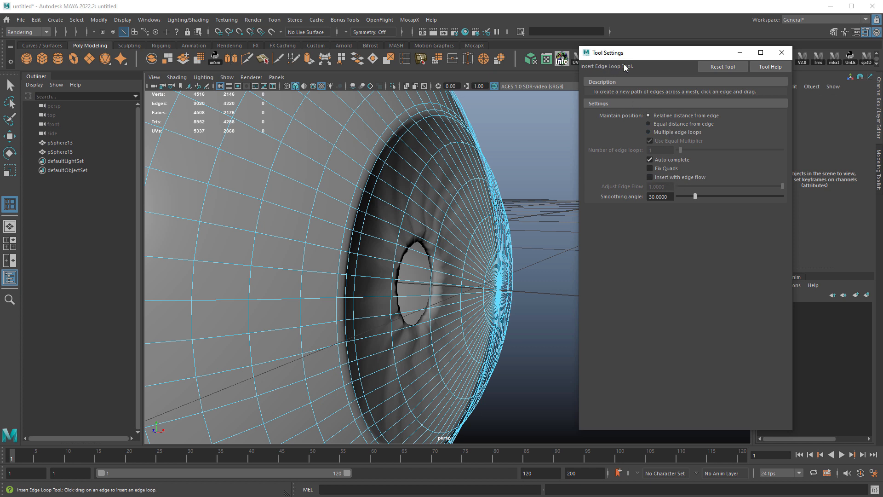
left_click(663, 179)
left_click_drag(389, 268, 432, 258, "alt")
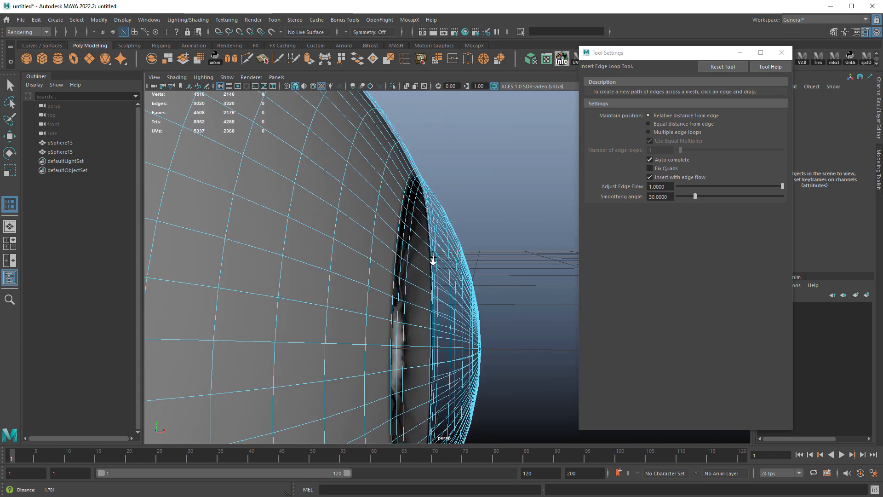
scroll(432, 258, "up", 3)
Step: Insert five edge loops between the existing rings of the cornea to round its profile
key("space")
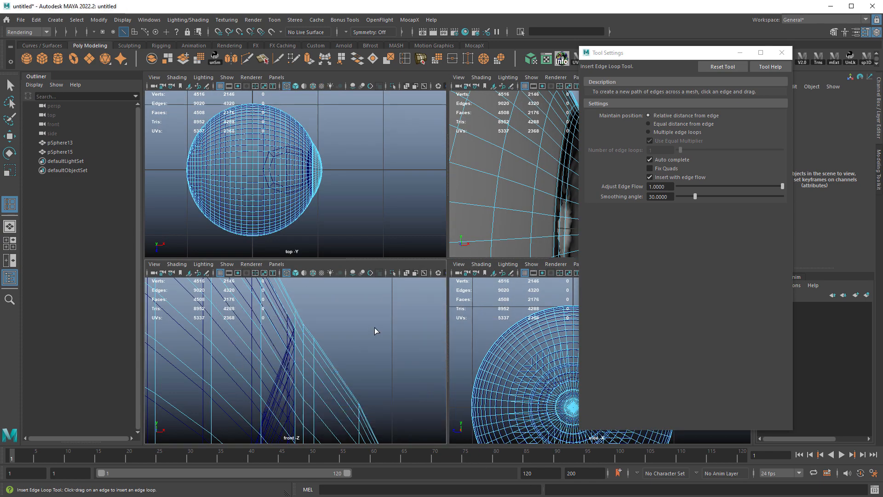
key("space")
scroll(420, 298, "down", 8)
middle_click_drag(420, 298, 363, 234, "alt")
scroll(413, 261, "up", 5)
scroll(413, 243, "up", 2)
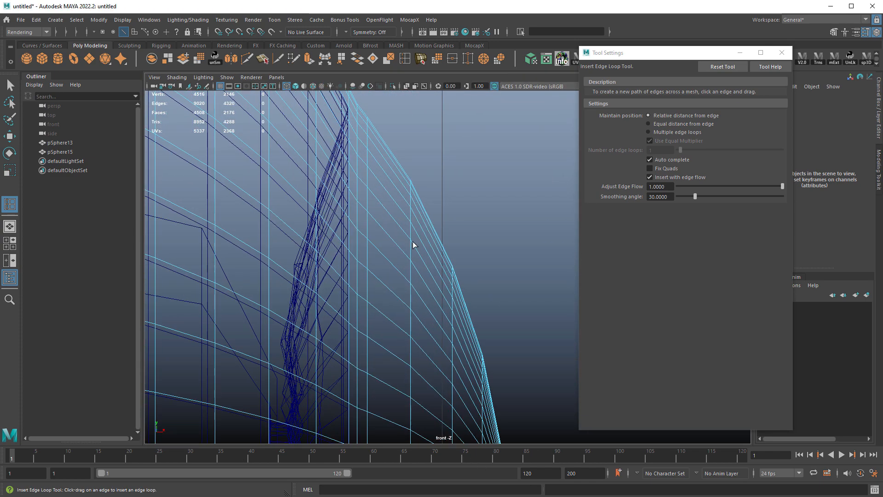
left_click(434, 244)
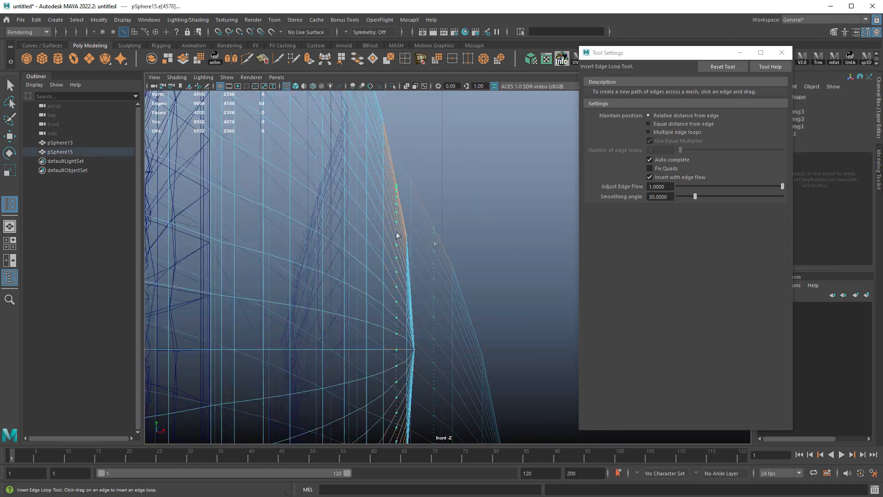
left_click_drag(398, 237, 416, 314, "alt")
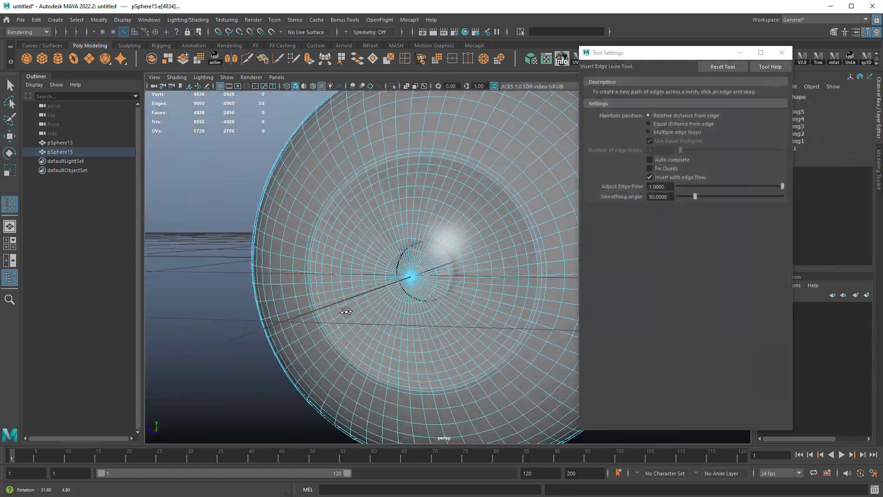
Step: Return the outer sphere to object mode, close the tool settings and examine the cornea bulge from several angles
key("w")
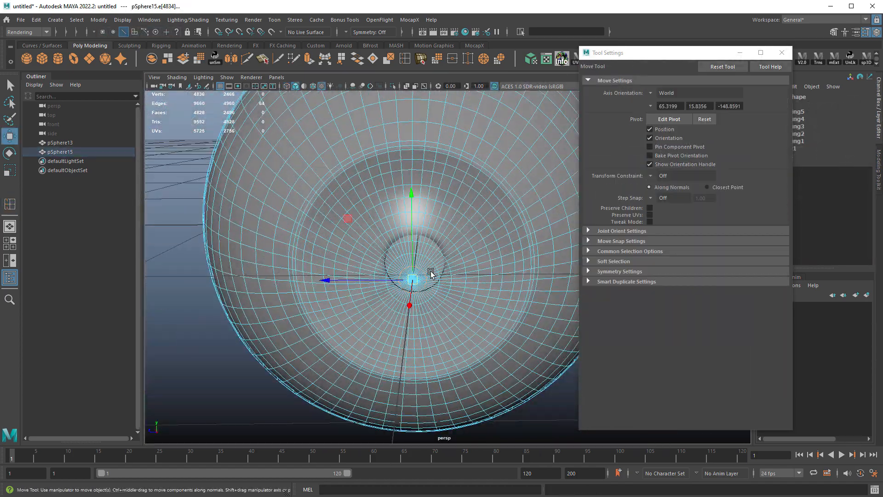
key("F8")
key("space")
key("space")
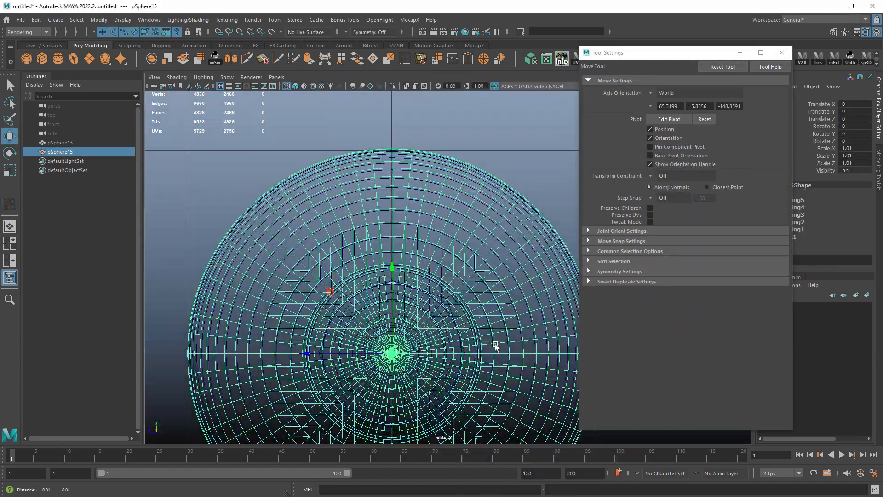
key("space")
key("space")
left_click_drag(395, 257, 496, 237, "alt")
right_click_drag(497, 237, 317, 216, "alt")
middle_click_drag(317, 216, 366, 212, "alt")
left_click_drag(262, 242, 291, 235, "alt")
left_click_drag(391, 262, 361, 256, "alt")
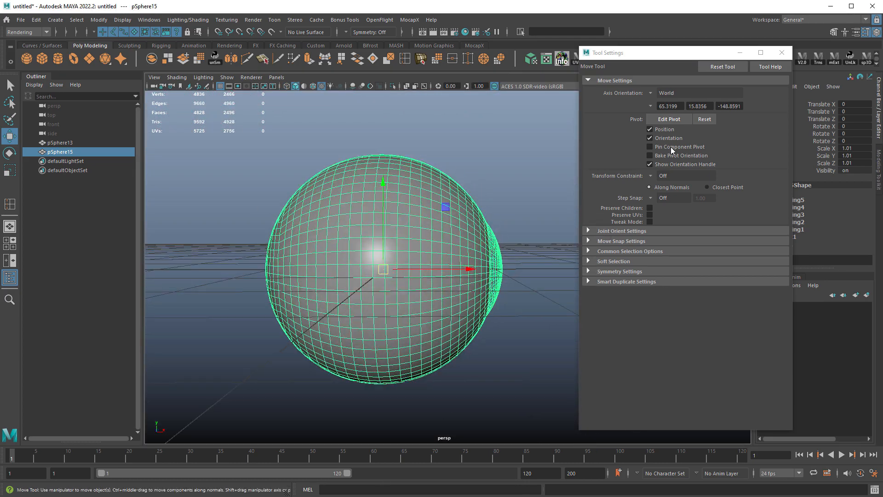
left_click(781, 52)
left_click_drag(568, 236, 492, 237, "alt")
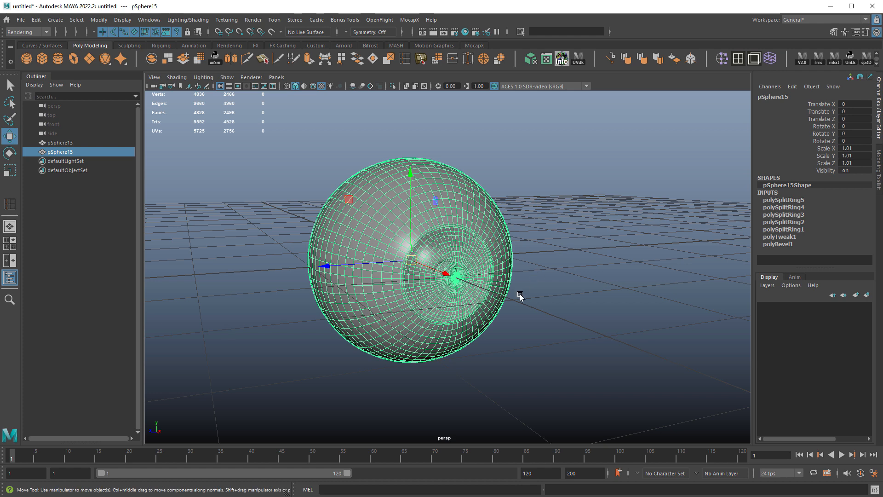
left_click_drag(518, 296, 597, 289, "alt")
Step: Detach the outer sphere along the vertical edge loop around its middle and return to object mode
right_click_drag(548, 260, 548, 235)
left_click_drag(466, 246, 498, 237, "alt")
key("q")
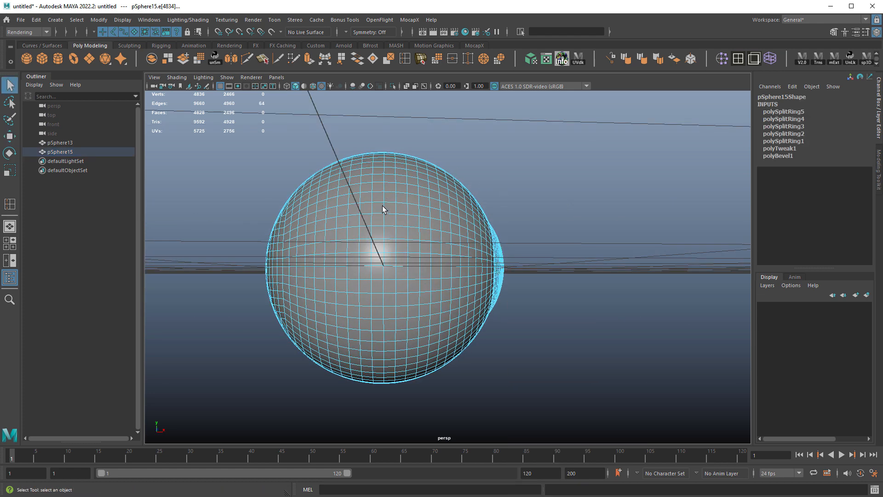
double_click(382, 209)
right_click_drag(531, 173, 526, 317, "shift")
right_click_drag(566, 225, 506, 193)
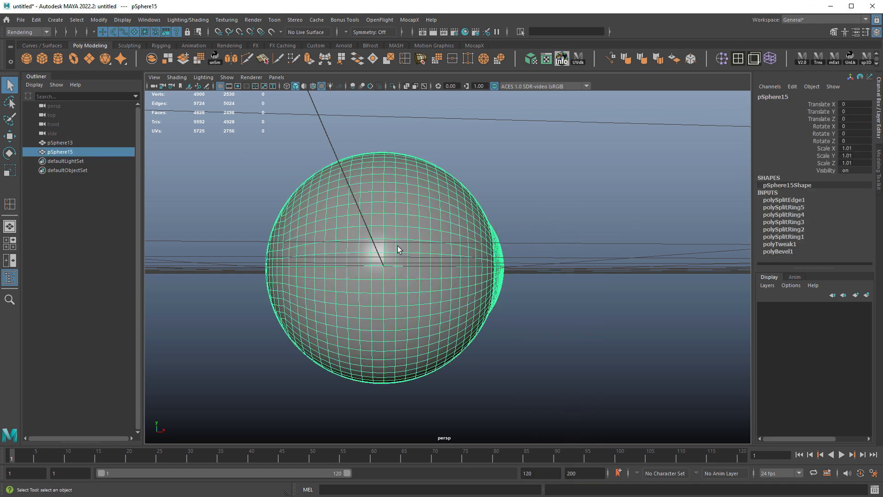
Step: Separate the outer sphere into its detached pieces and delete their construction history
left_click(167, 57)
right_click_drag(483, 147, 400, 164)
left_click_drag(413, 217, 551, 326)
key("alt+shift+d")
left_click(576, 312)
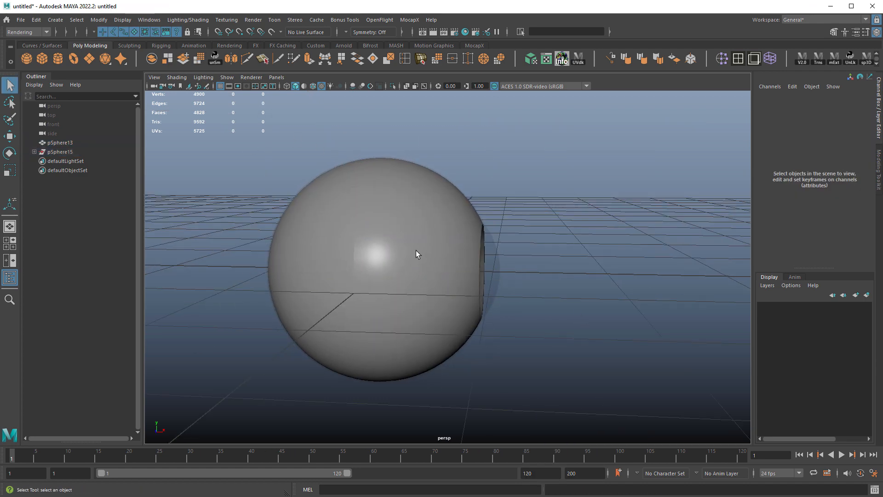
Step: Hide the rear half of the outer sphere and the inner eyeball, leaving the front half on display
left_click(416, 250)
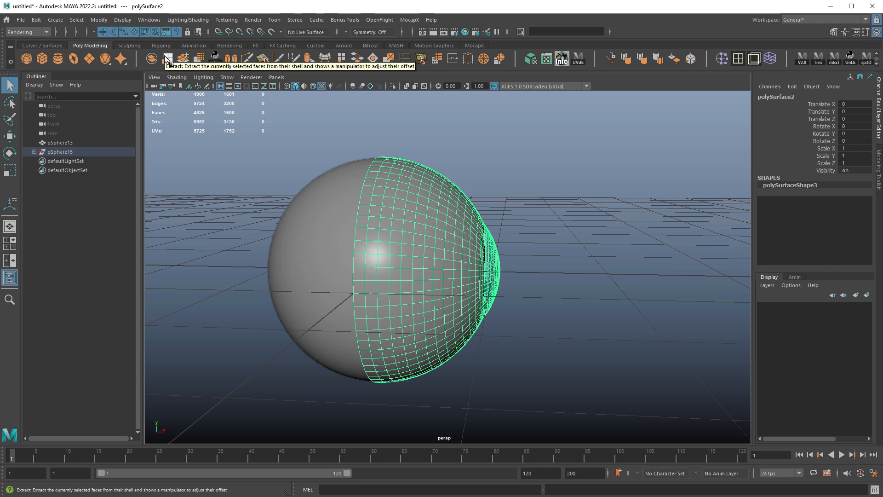
left_click(585, 205)
left_click(296, 241)
key("ctrl+h")
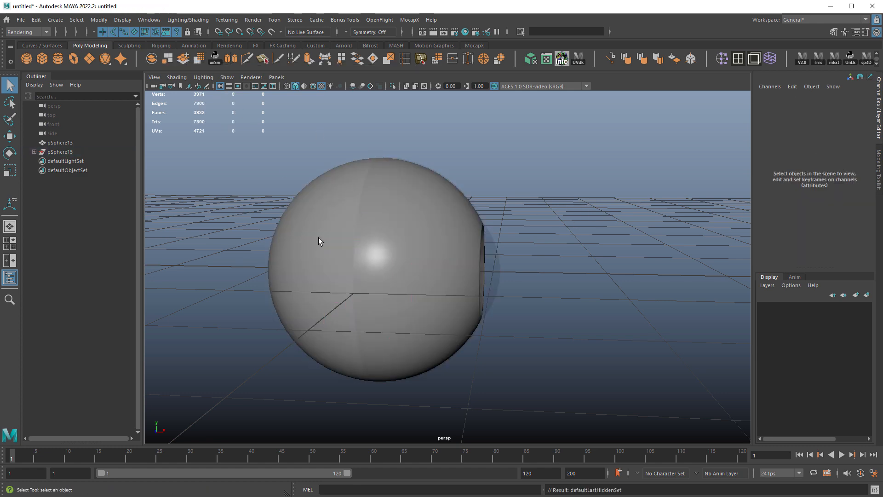
left_click(318, 237)
key("ctrl+h")
Step: In the side view, detach the front half along its vertical and horizontal centre edges and delete all but one quarter
left_click(483, 275)
key("space")
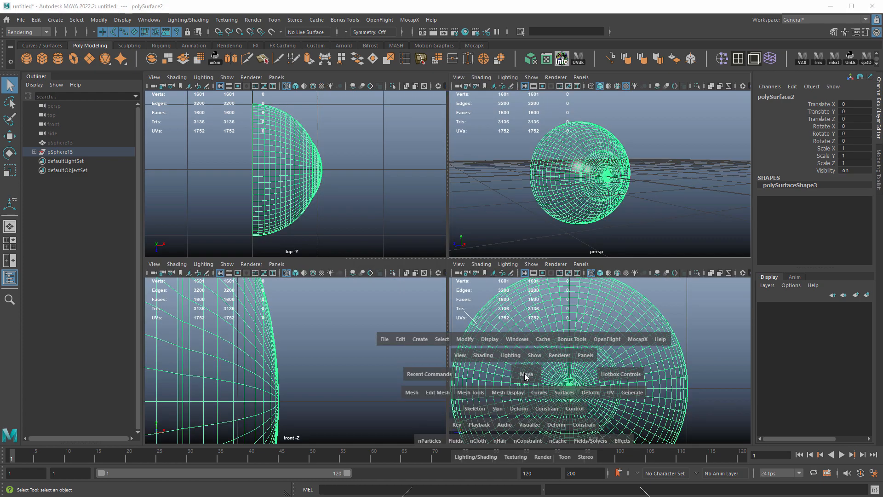
key("space")
middle_click_drag(427, 288, 490, 247, "alt")
right_click_drag(489, 247, 628, 302, "alt")
right_click_drag(545, 265, 545, 242)
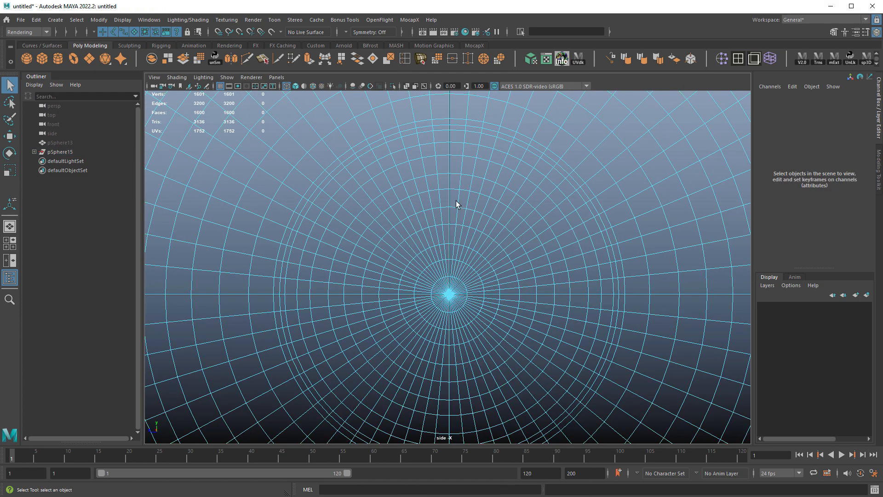
double_click(449, 212)
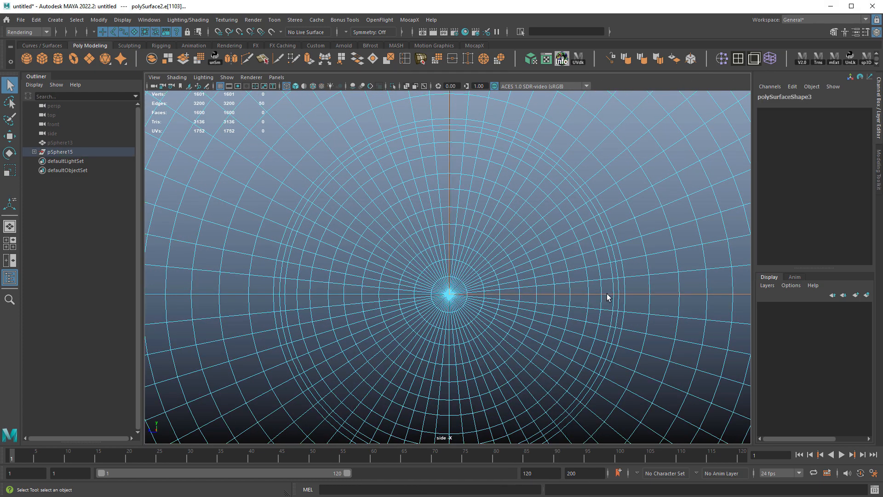
scroll(606, 293, "down", 5)
right_click(497, 237, "shift")
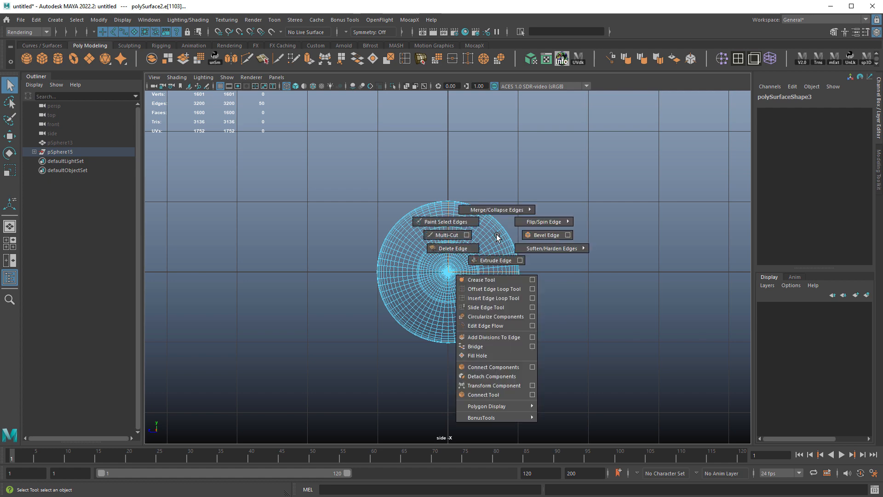
mouse_move(496, 235)
right_mouse_down("shift")
mouse_move(490, 377)
mouse_move(486, 263)
mouse_move(497, 227)
mouse_move(510, 225)
right_mouse_up("shift")
double_click(474, 298)
key("Delete")
Step: Cut right-angled grid edges through the radial topology of the quarter's cornea with Multi-Cut
right_click_drag(520, 257, 851, 363, "alt")
middle_click_drag(579, 278, 494, 320, "alt")
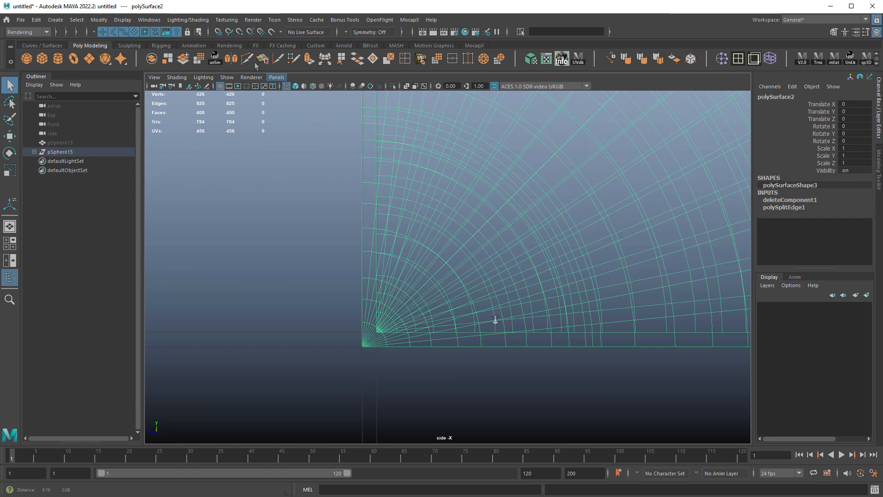
left_click(247, 59)
left_click(432, 424)
left_click(436, 158)
left_click(415, 134)
left_click(406, 339)
key("q")
Step: Delete the radial edges that converge on the quarter's cornea pole
scroll(403, 364, "up", 5)
double_click(347, 296, "shift")
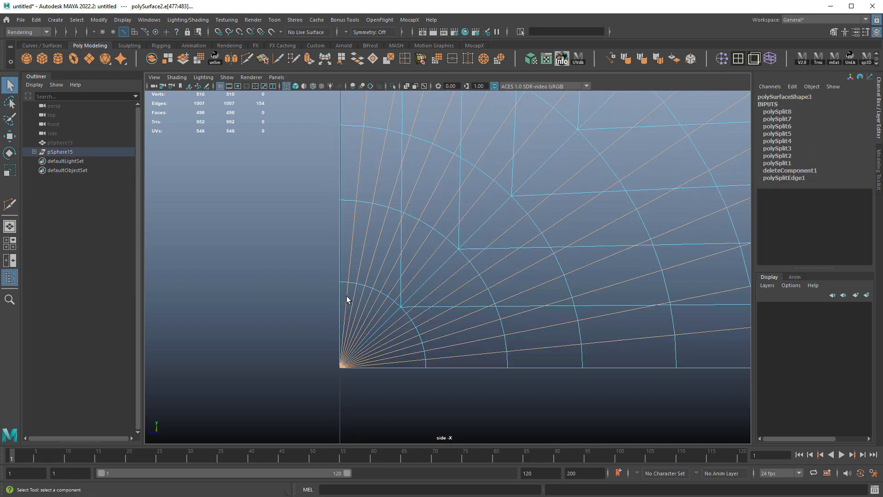
key("ctrl+Delete")
Step: Return to object mode, duplicate the rebuilt quarter to complete the outer sphere, and go back to the perspective view
scroll(346, 296, "down", 5)
right_click_drag(514, 322, 546, 311)
key("w")
key("ctrl+d")
key("space")
left_click_drag(414, 265, 525, 277, "alt")
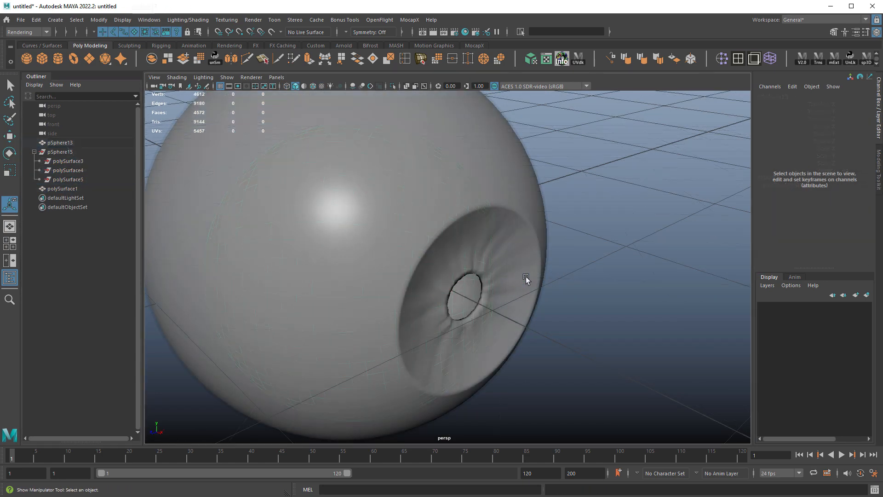
Step: Check the inner eyeball and rebuilt outer sphere together, then delete the leftover pSphere15 group
left_click_drag(487, 211, 543, 239)
right_click_drag(593, 252, 509, 245, "alt")
left_click_drag(500, 249, 267, 222, "alt")
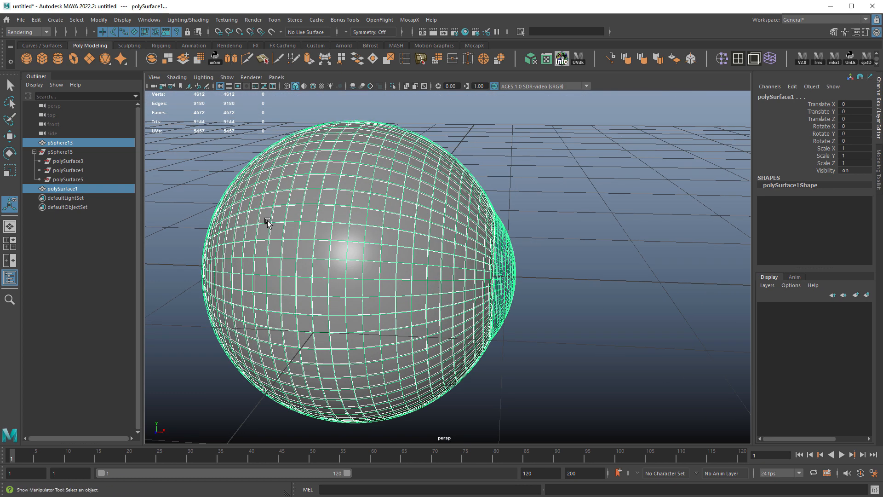
left_click_drag(69, 153, 72, 181)
left_click(67, 187)
left_click(70, 153)
key("Delete")
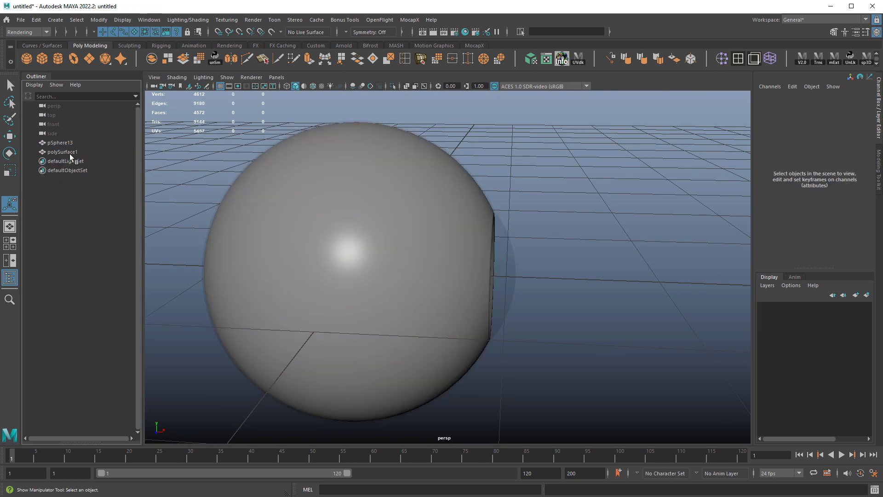
Step: Rename the inner sphere pSphere13 as eyeball
double_click(67, 146)
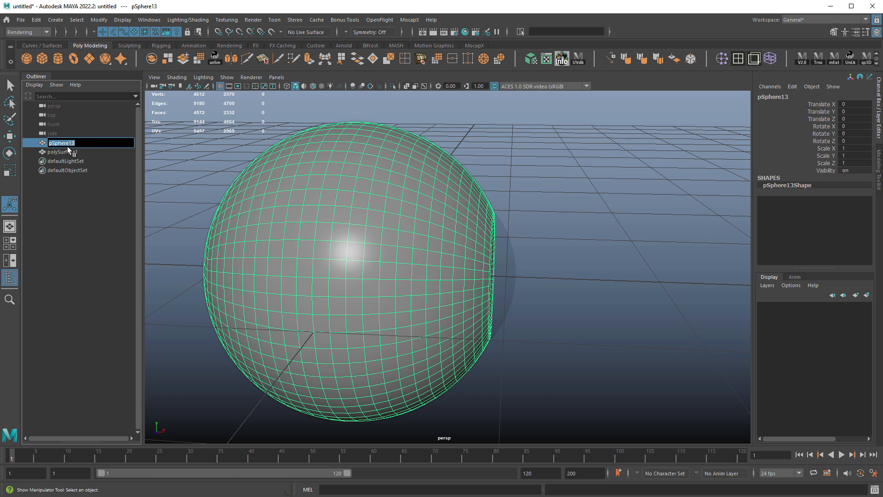
type("eyeball")
key("Return")
Step: Rename the outer sphere polySurface1 as sclera
left_click(66, 150)
double_click(61, 143)
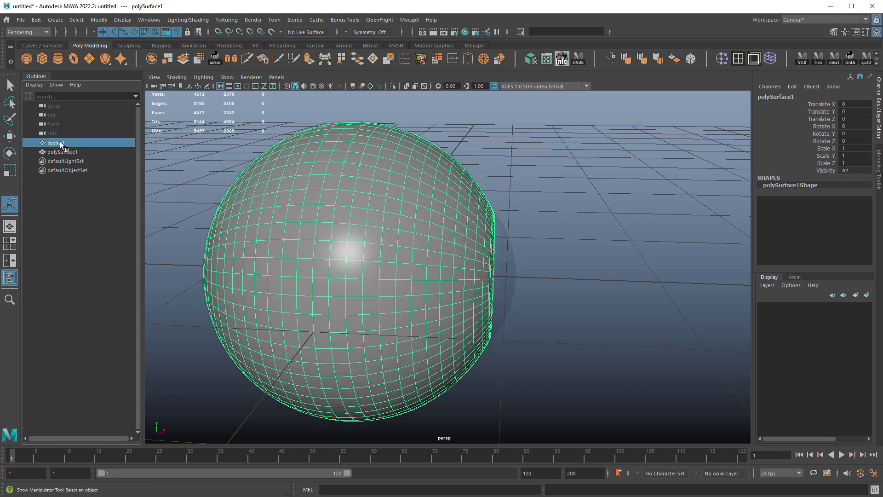
left_click(82, 154)
double_click(81, 154)
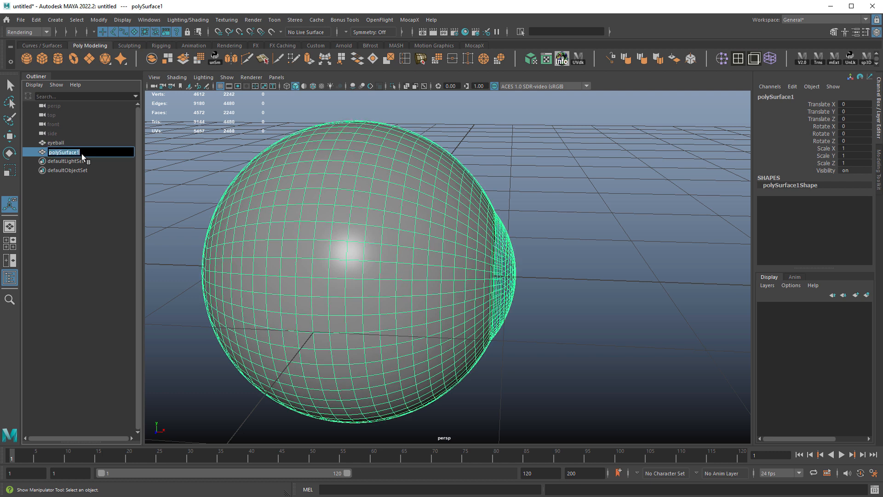
type("sclre")
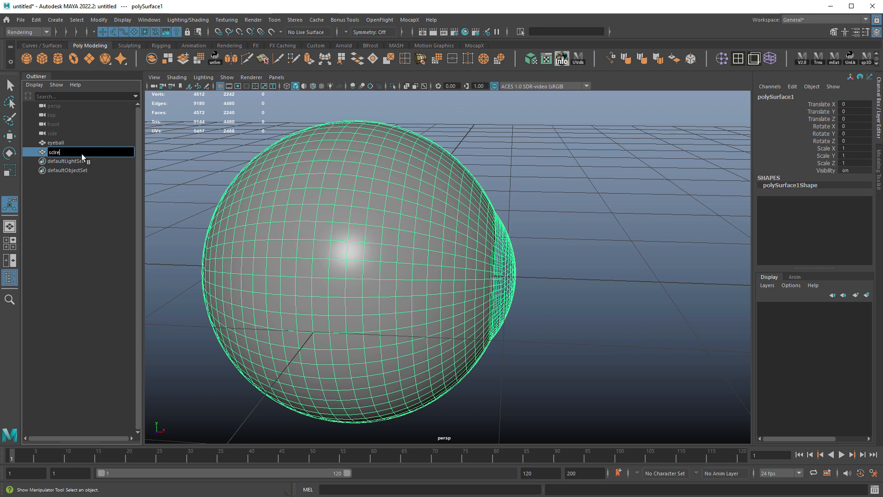
type("a")
key("Return")
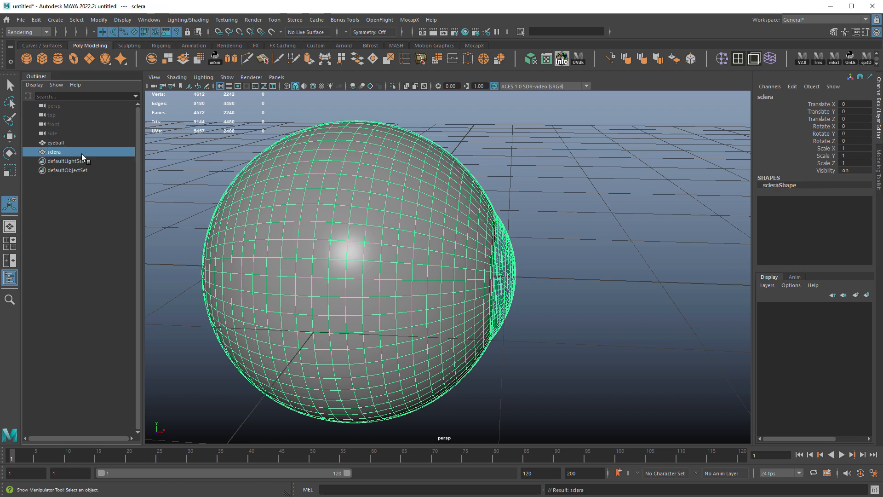
Step: Open the UV Editor with the UV Toolkit for the sclera, and reposition and enlarge its window
left_click_drag(533, 302, 556, 250, "alt")
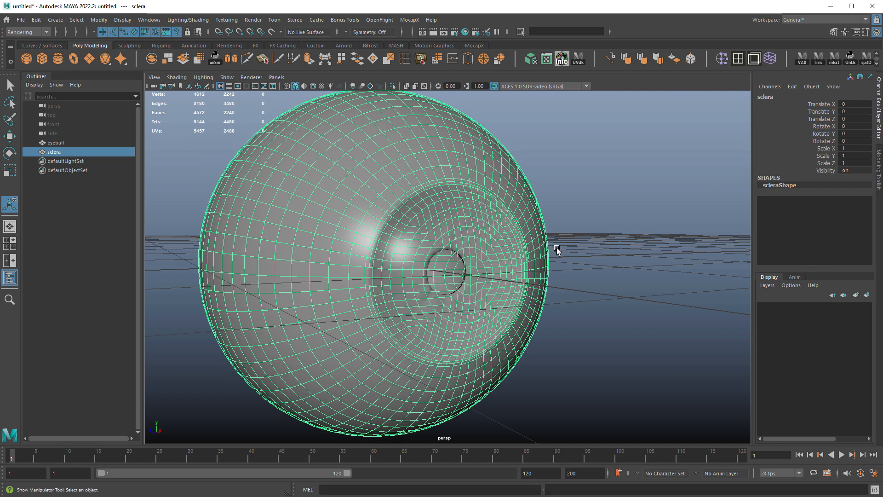
left_click_drag(513, 216, 485, 157, "alt")
left_click(578, 60)
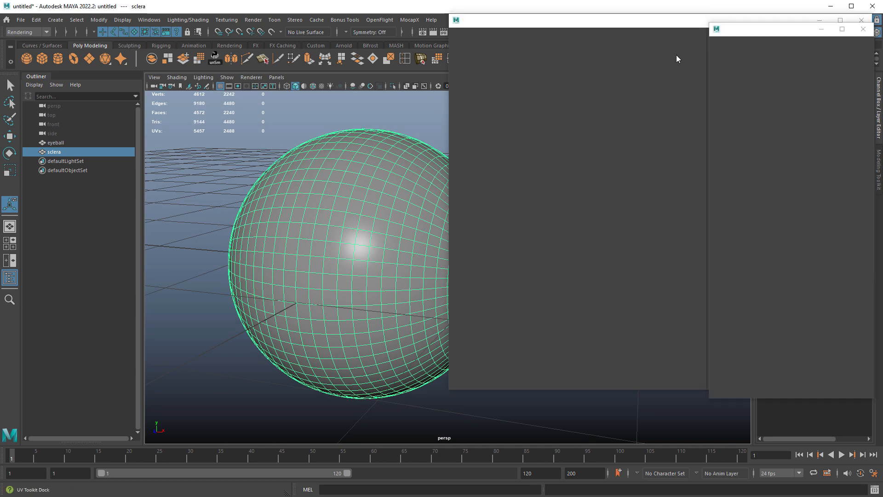
left_click_drag(617, 27, 529, 52)
left_click_drag(692, 46, 785, 20)
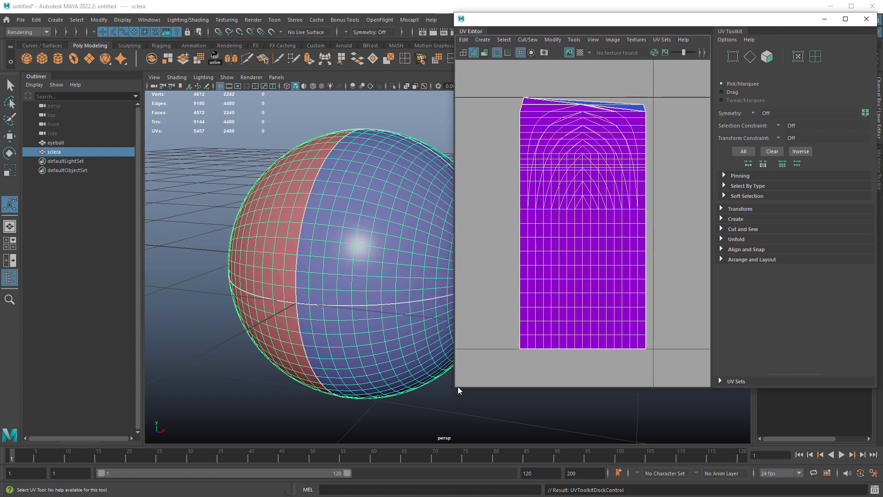
left_click_drag(455, 386, 352, 430)
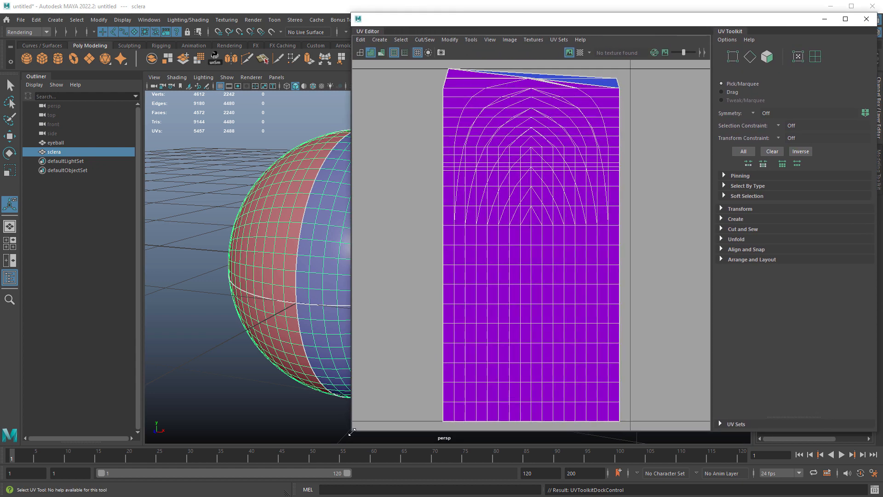
Step: Select both the eyeball and the sclera, move the UV Editor clear of the main commands, and switch to the Modeling command set
left_click_drag(201, 290, 252, 167, "alt")
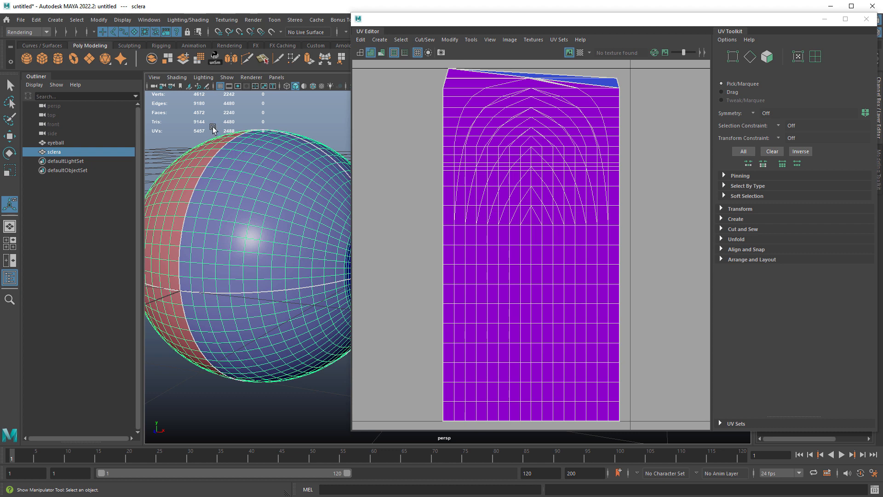
left_click(195, 124)
left_click_drag(195, 124, 316, 248)
left_click_drag(313, 243, 184, 217, "alt")
middle_click_drag(184, 217, 261, 201, "alt")
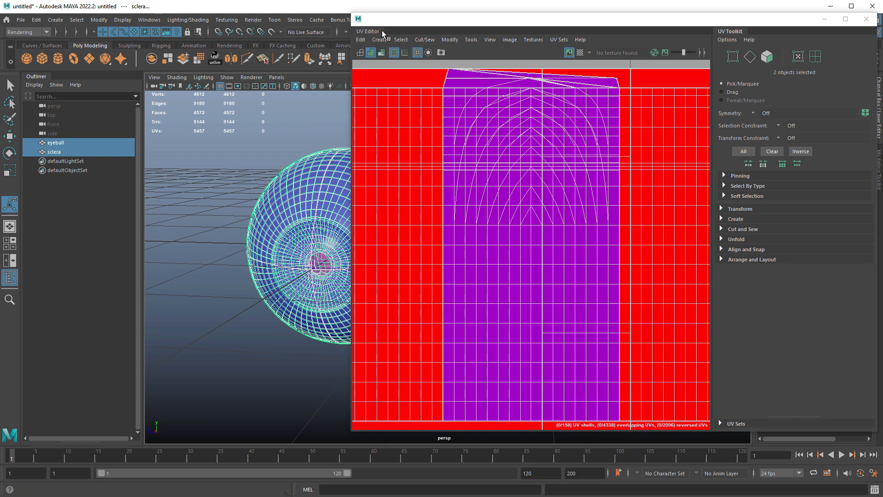
left_click_drag(396, 15, 395, 42)
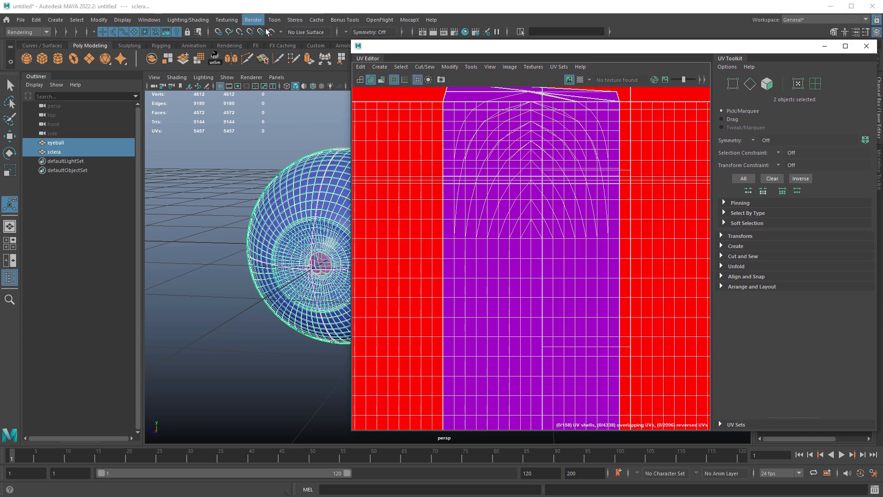
left_click(26, 32)
left_click(28, 44)
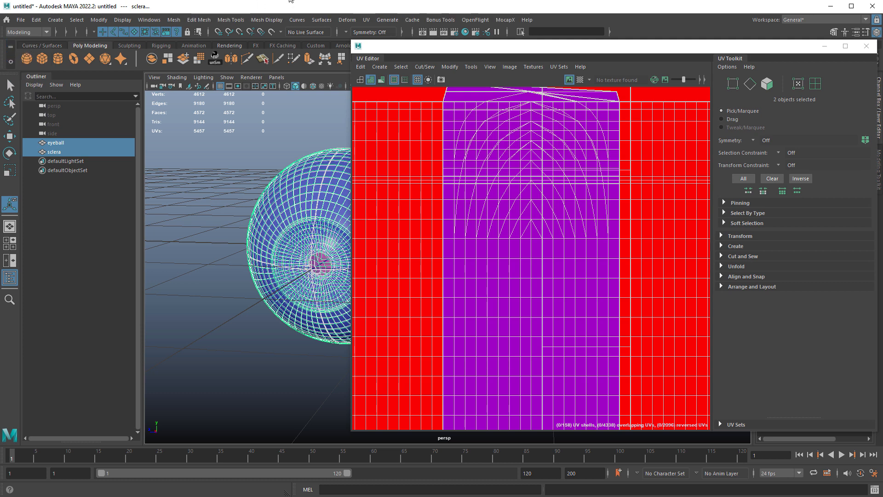
Step: Apply a planar UV projection from the X axis, fitted to the bounding box, to both objects and frame the resulting UVs
left_click(366, 20)
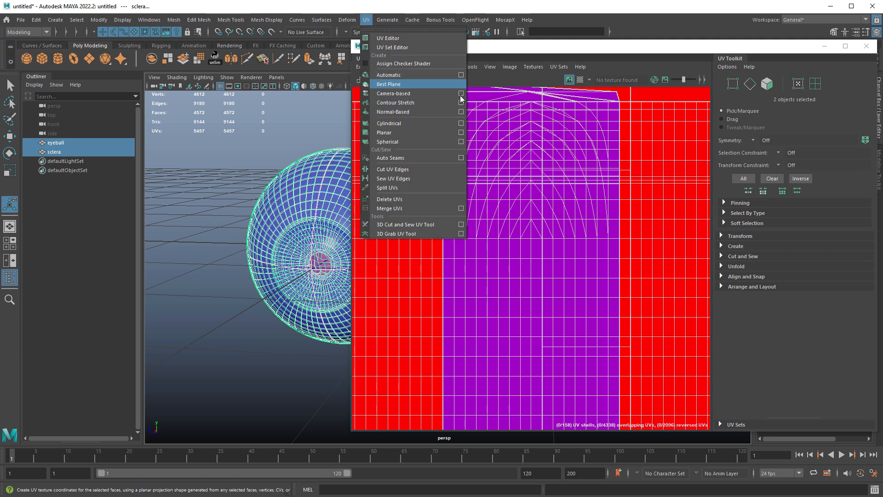
left_click(460, 132)
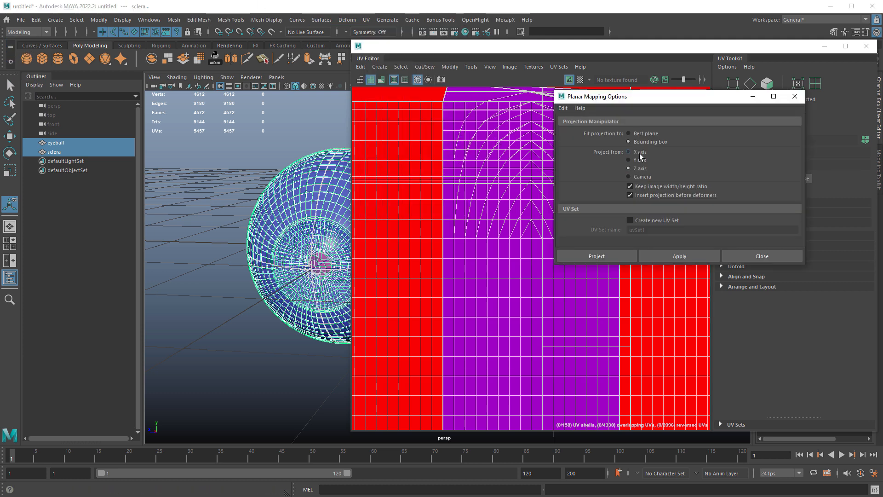
left_click(639, 153)
left_click_drag(311, 284, 326, 281, "alt")
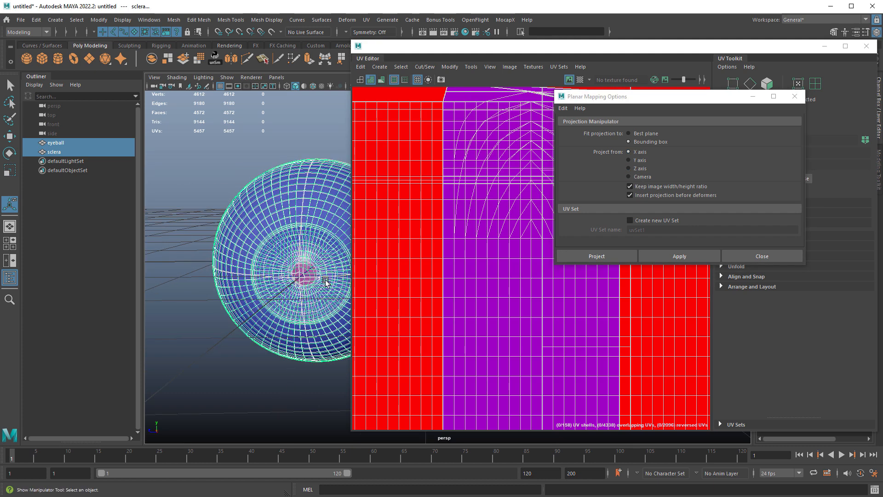
left_click(672, 261)
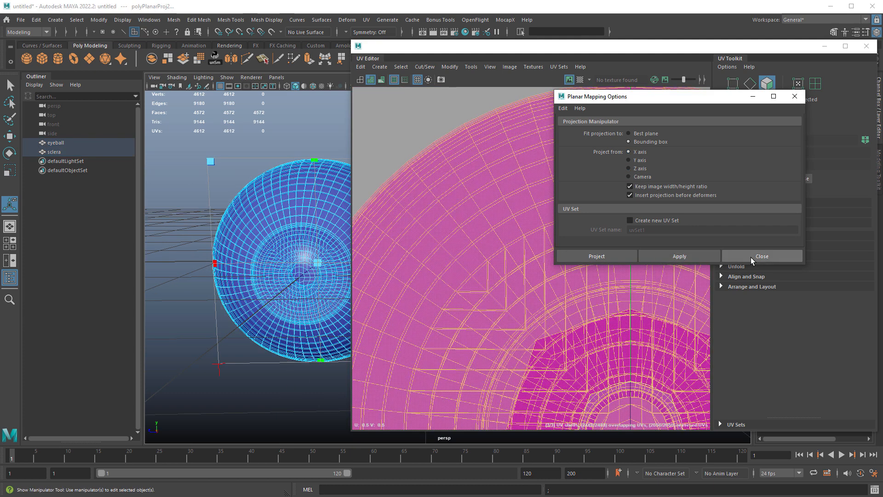
left_click(754, 257)
key("f")
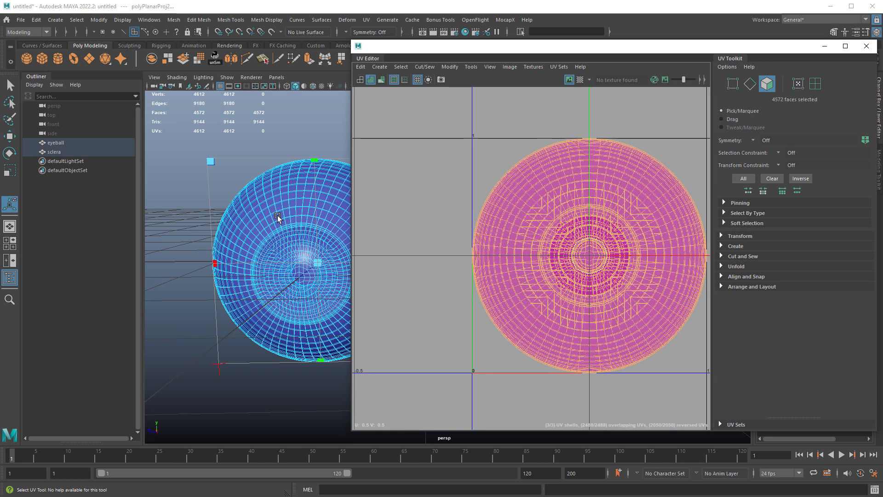
Step: Cut the sclera's UVs along the vertical edge loop around its middle
left_click_drag(277, 219, 285, 198, "alt")
right_click_drag(285, 198, 274, 182)
double_click(274, 181)
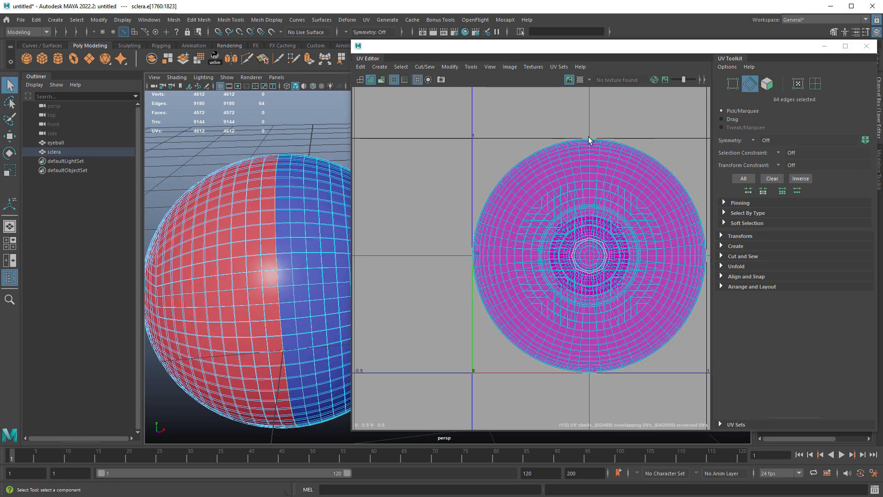
middle_click_drag(589, 139, 549, 154, "alt")
right_click_drag(517, 108, 484, 109, "shift")
right_click_drag(570, 122, 546, 144, "shift")
Step: Move the UV shell of the sclera's rear half out of the 0–1 tile in the positive U direction
scroll(611, 271, "down", 2)
right_click_drag(573, 235, 605, 233)
double_click(602, 224)
right_click_drag(652, 293, 528, 268, "alt")
key("w")
middle_click_drag(528, 268, 510, 265, "alt")
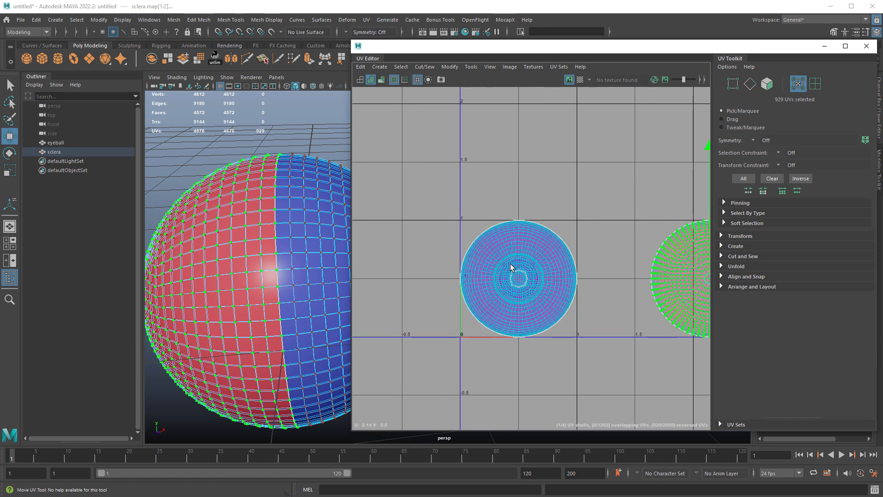
Step: Move the next overlapping UV shell out of the tile in the negative U direction and select the sclera's front shell
double_click(529, 275)
middle_click_drag(582, 307, 418, 321, "shift")
double_click(543, 282)
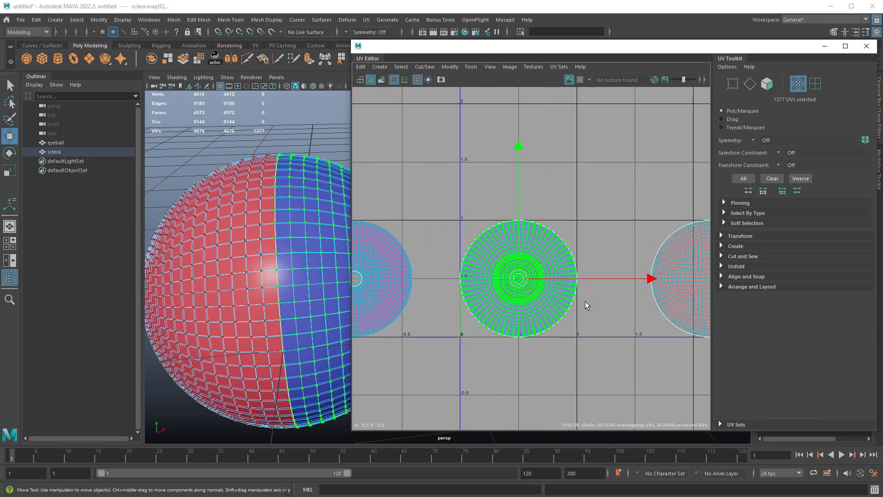
Step: Select the reversed round sclera UV shell and flip it so that its UVs face the correct way
middle_click_drag(585, 301, 830, 317, "alt")
middle_click_drag(714, 297, 567, 293, "alt")
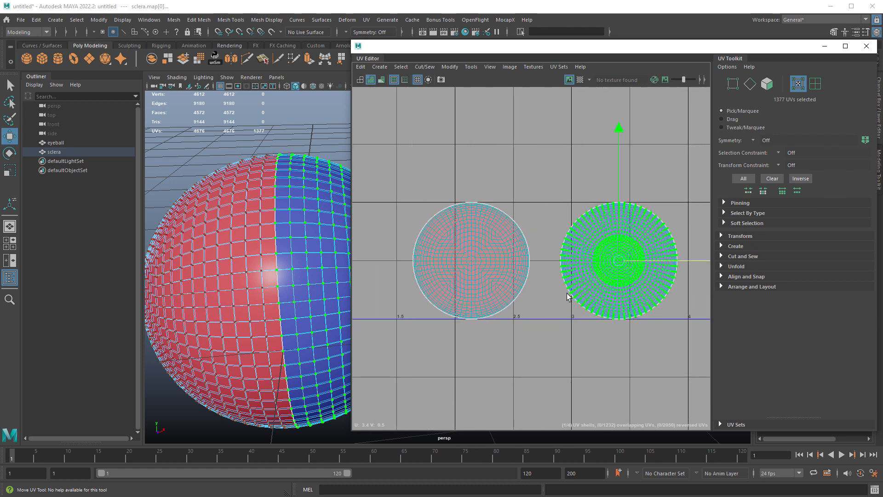
double_click(496, 256)
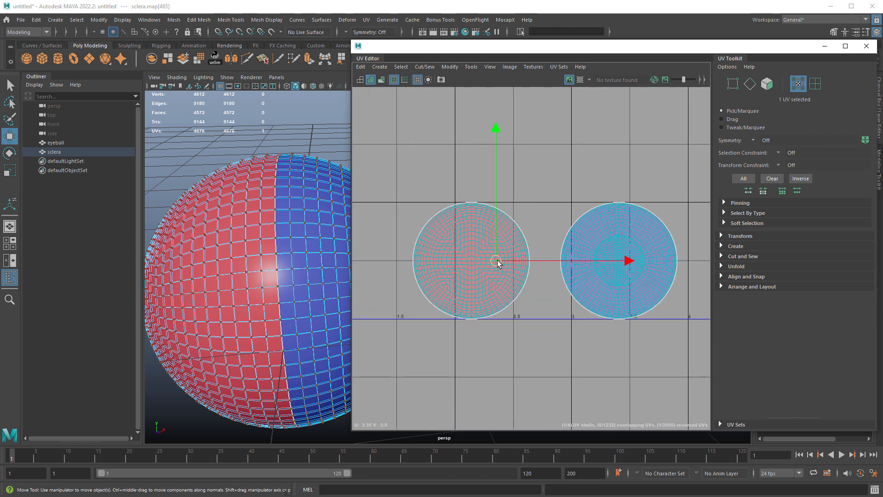
right_click_drag(555, 264, 455, 266, "shift")
left_click(544, 263)
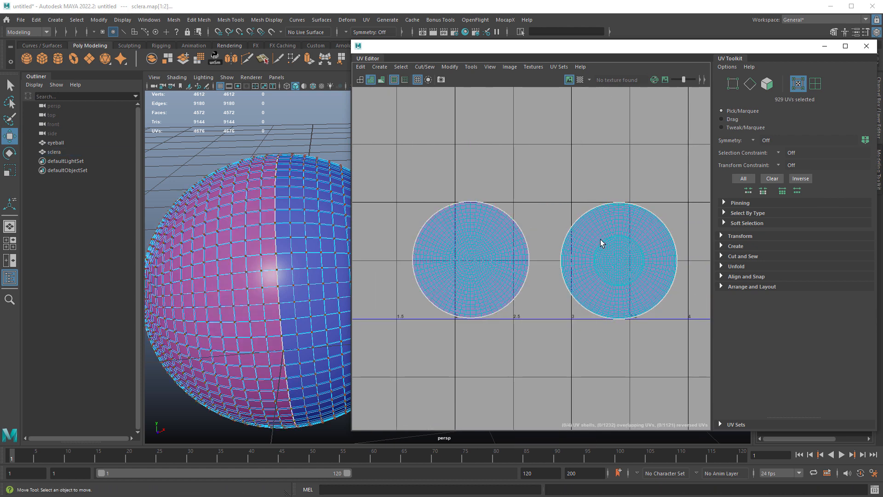
Step: Flip the remaining reversed UV shells, including the eyeball's small octagonal shell
scroll(620, 267, "up", 4)
double_click(602, 267)
right_click_drag(602, 251, 511, 252, "shift")
middle_click_drag(460, 255, 648, 250, "alt")
double_click(570, 253)
key("r")
right_click_drag(611, 253, 523, 255, "shift")
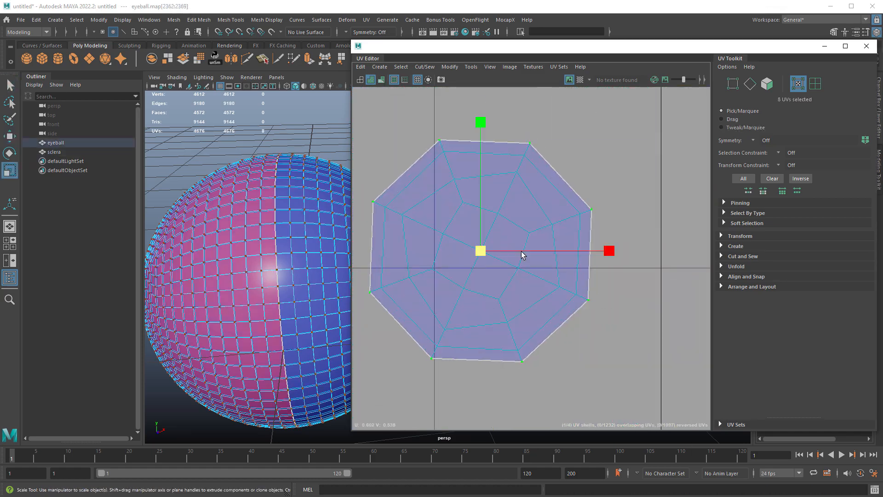
Step: Move the eyeball's large circular UV shell over the 0–1 tile
scroll(617, 267, "down", 8)
middle_click_drag(483, 257, 598, 253, "alt")
scroll(595, 254, "up", 3)
double_click(426, 253)
key("w")
left_click_drag(436, 243, 594, 242)
scroll(600, 234, "up", 6)
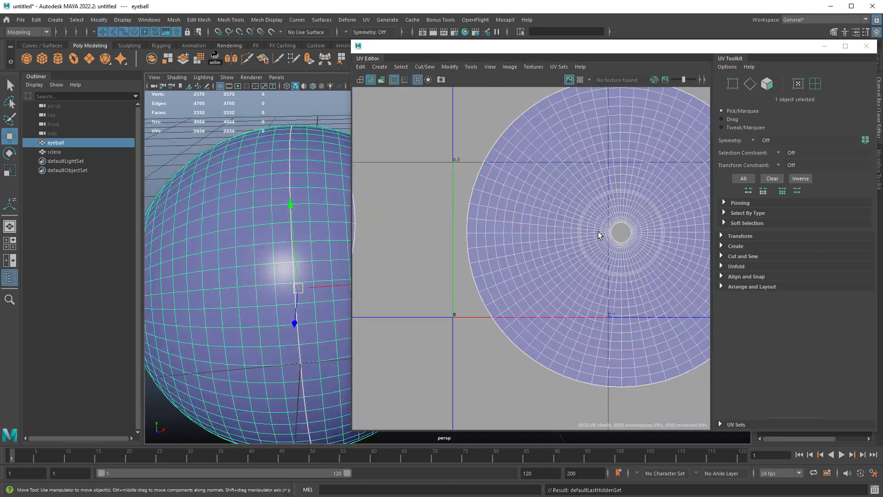
Step: Scale the eyeball's large and smaller circular UV shells together to fit within the 0–1 tile
scroll(552, 276, "down", 5)
double_click(488, 297)
scroll(592, 291, "up", 4)
key("r")
key("w")
key("r")
left_click_drag(526, 254, 506, 254)
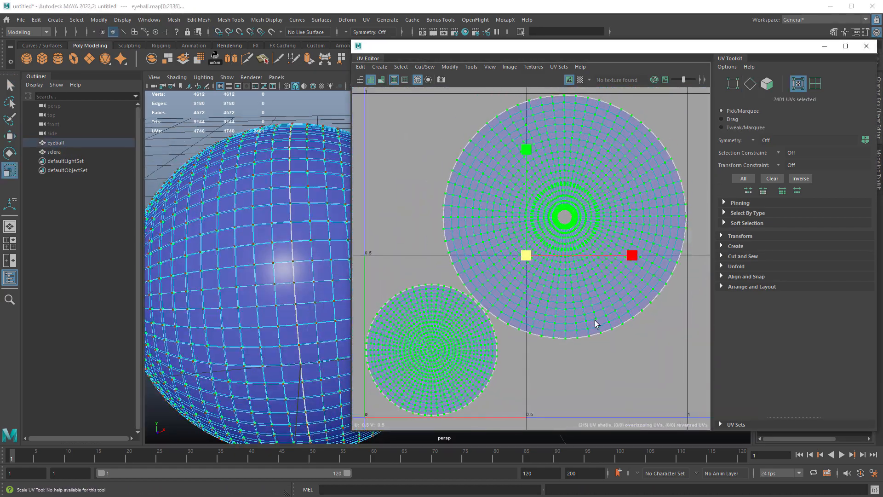
Step: Arrange the four circular eyeball and sclera UV shells side by side inside the 0–1 tile
key("w")
double_click(644, 138)
left_click_drag(644, 138, 604, 148)
scroll(604, 148, "down", 4)
key("r")
scroll(549, 233, "up", 5)
double_click(409, 213)
scroll(549, 233, "down", 5)
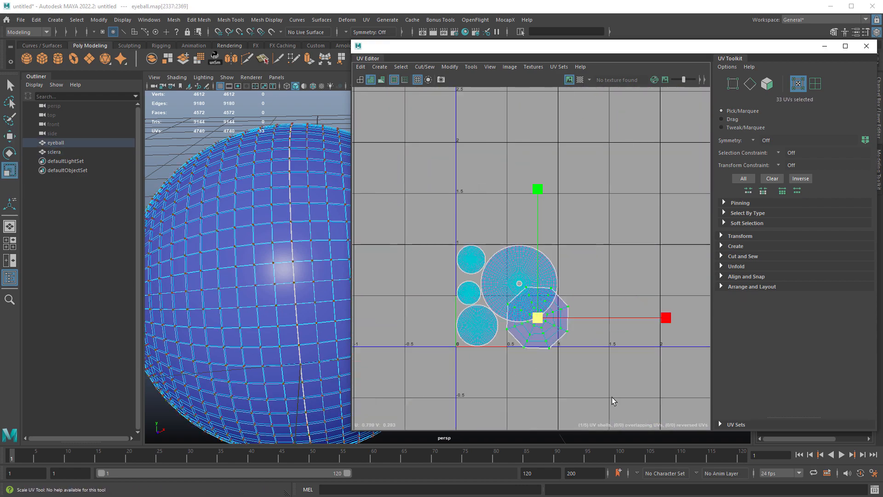
Step: Shrink the octagonal UV shell and place it in the lower-right corner of the 0–1 tile, below the large circle
key("w")
double_click(552, 202)
mouse_move(551, 203)
left_mouse_down()
mouse_move(526, 216)
mouse_move(552, 192)
left_mouse_up()
scroll(552, 193, "up", 1)
double_click(608, 297)
key("r")
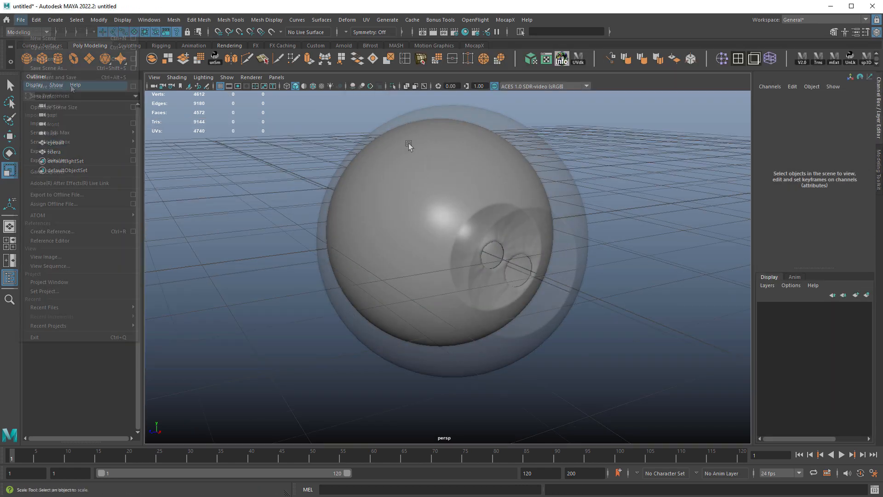
Step: Save the scene as a Maya ASCII file named eyeball in the eyeball project's scenes folder
left_click_drag(410, 145, 445, 165, "alt")
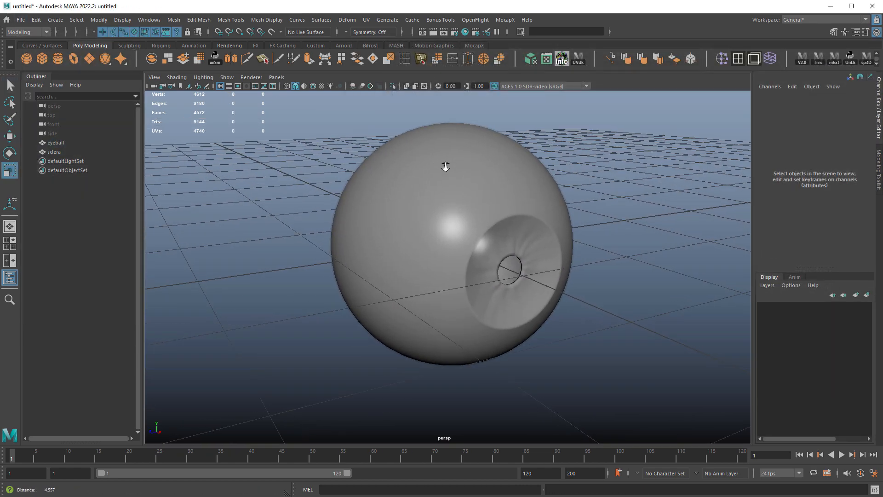
scroll(445, 166, "up", 1)
left_click(21, 20)
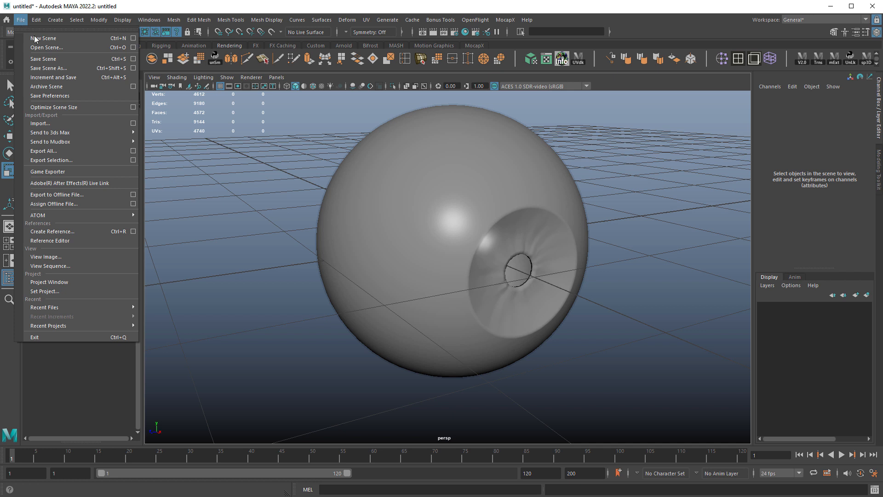
left_click(67, 69)
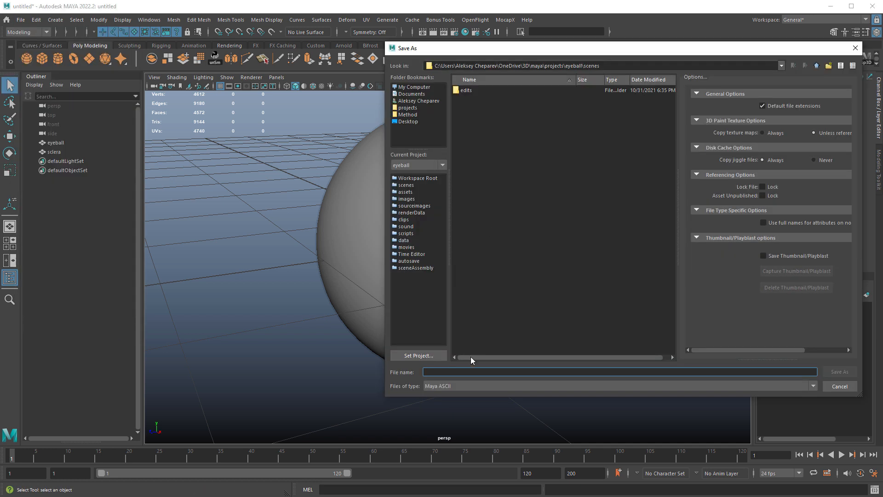
type("eyeba")
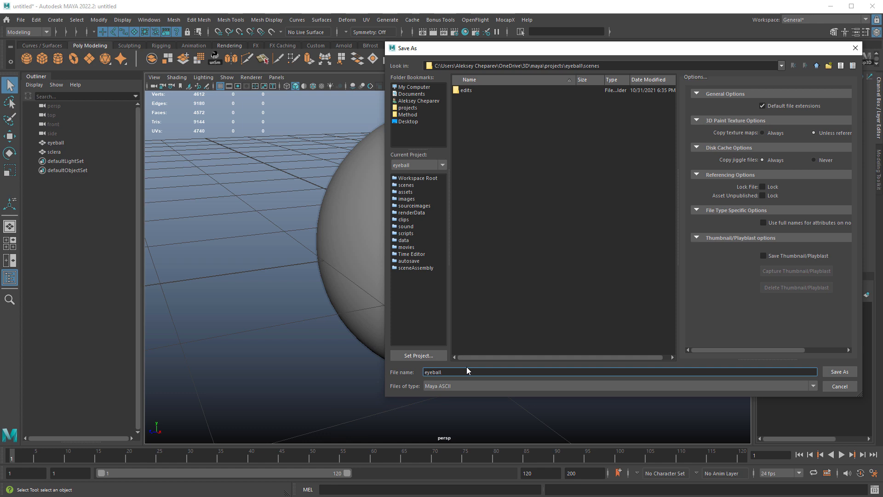
type("ll")
key("Return")
key("r")
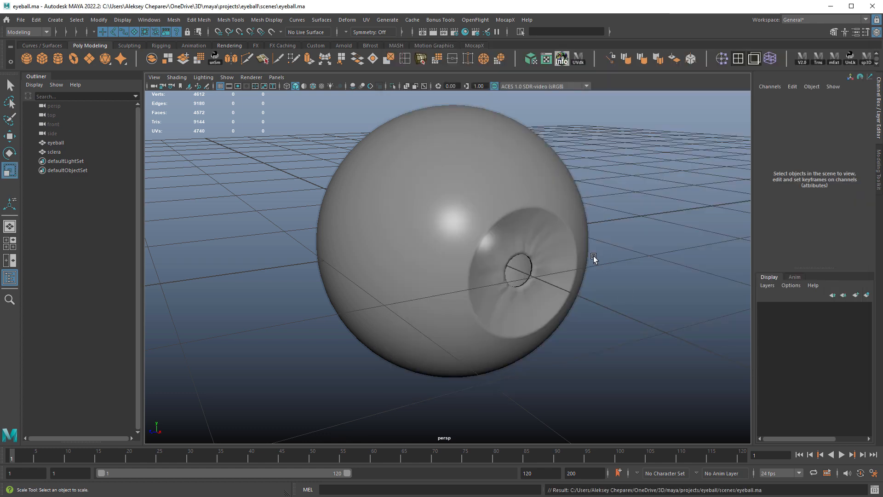
Step: Select the eyeball and sclera meshes and open the UV Snapshot options for their UV layout
middle_click_drag(593, 256, 610, 269, "alt")
left_click_drag(391, 146, 499, 264)
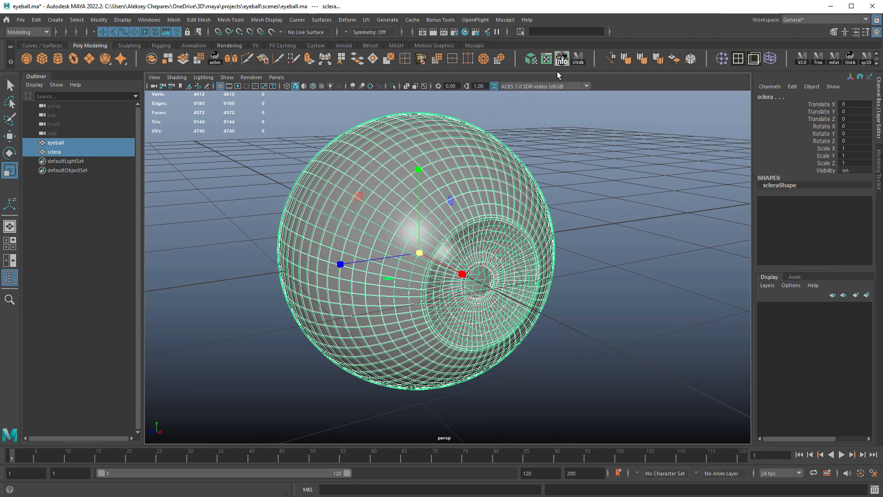
left_click(578, 58)
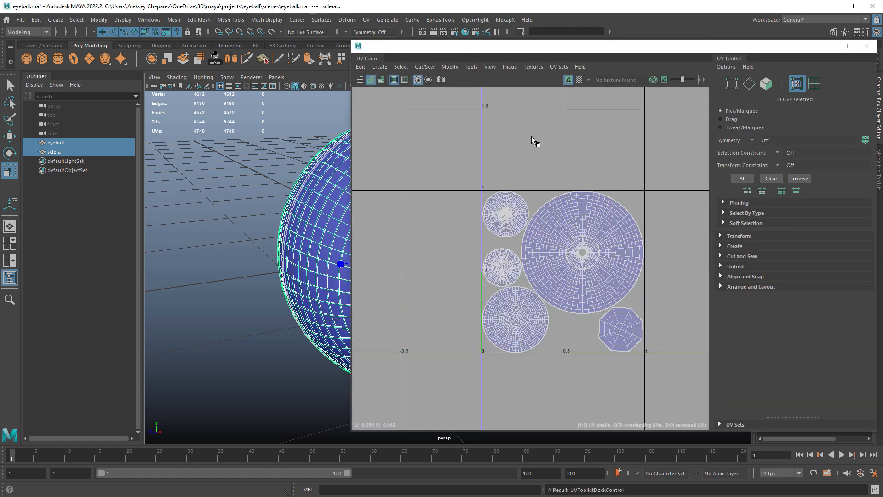
left_click(510, 67)
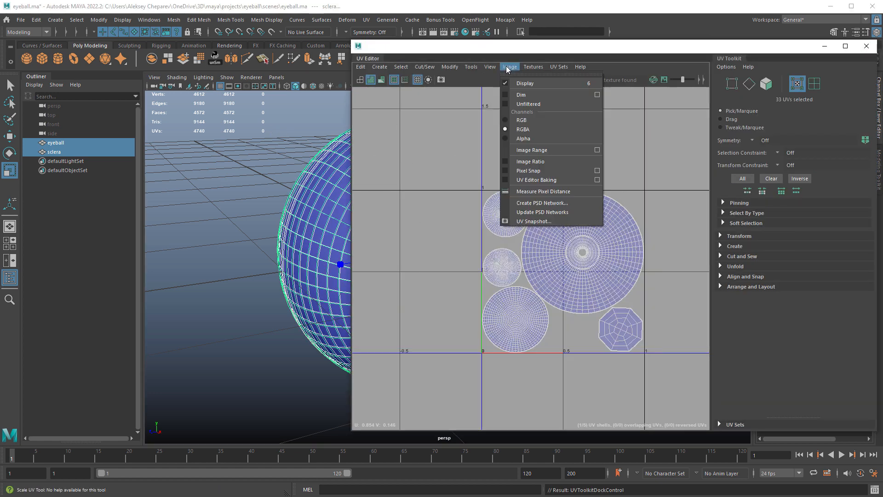
left_click(548, 223)
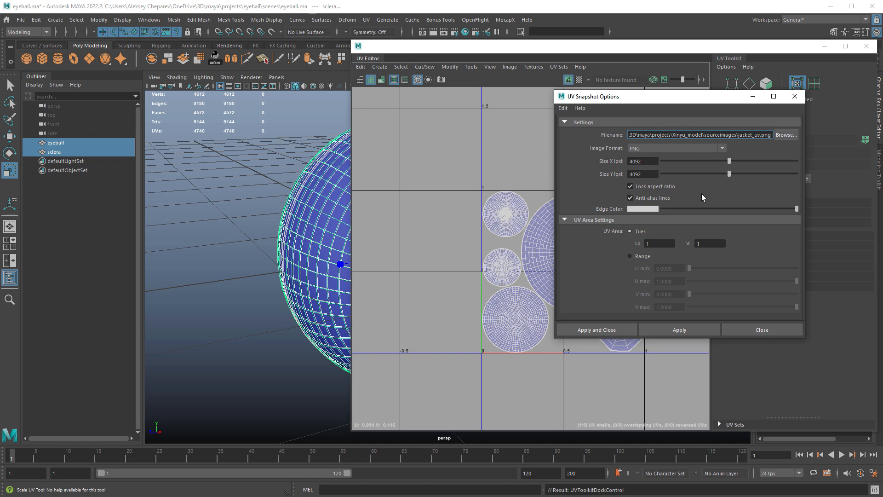
Step: Set the UV snapshot size to 2048 by 2048 pixels, keeping the layout visible beside the options
left_click(645, 162)
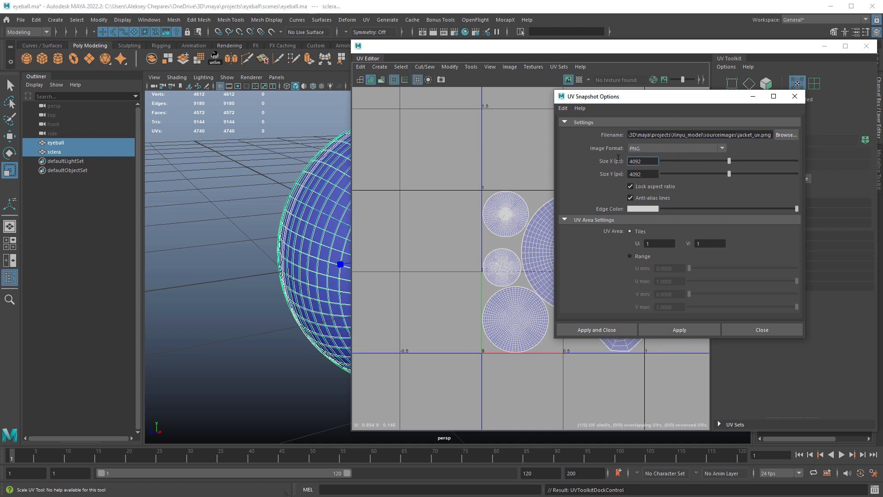
type("2048")
left_click(647, 173)
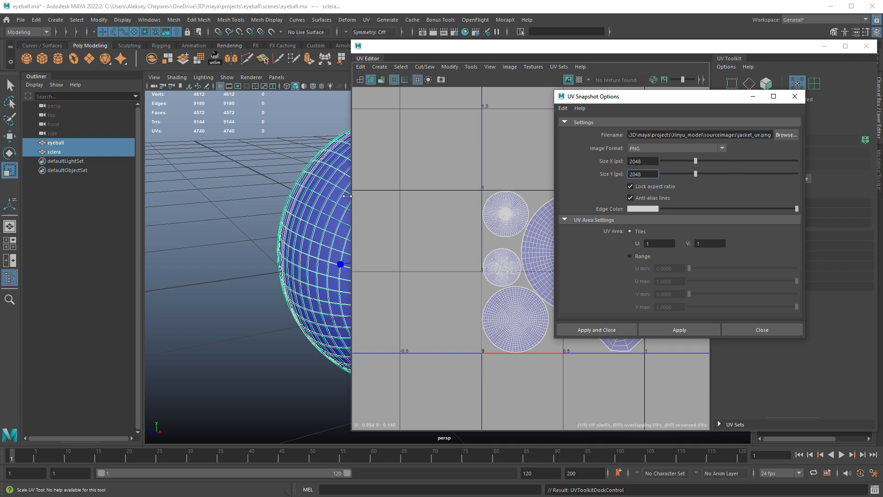
left_click(483, 228)
middle_click_drag(483, 228, 405, 220, "alt")
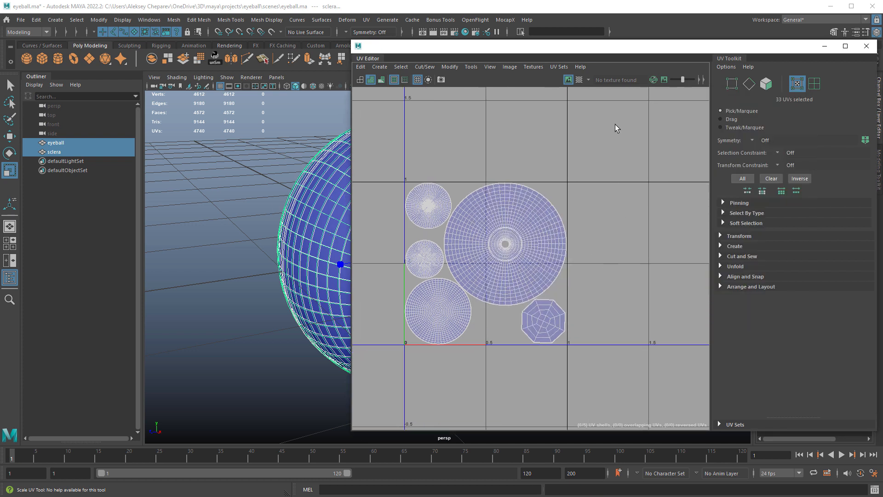
left_click_drag(667, 46, 516, 39)
left_click(743, 114)
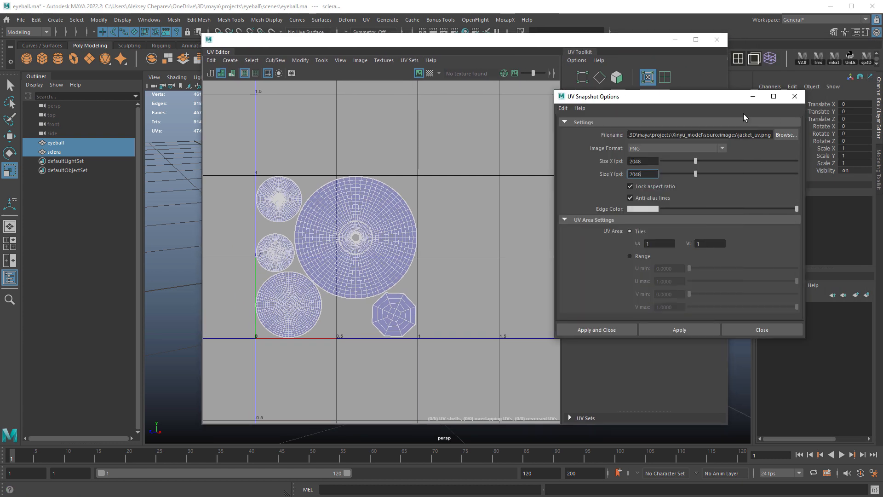
Step: Set the snapshot's output file to eye_uv.png in the eyeball project's sourceimages folder
left_click(784, 134)
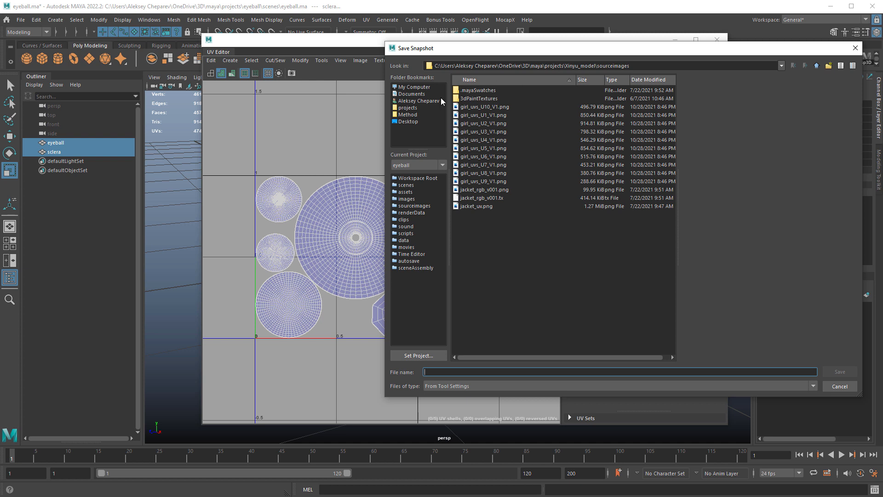
left_click(408, 108)
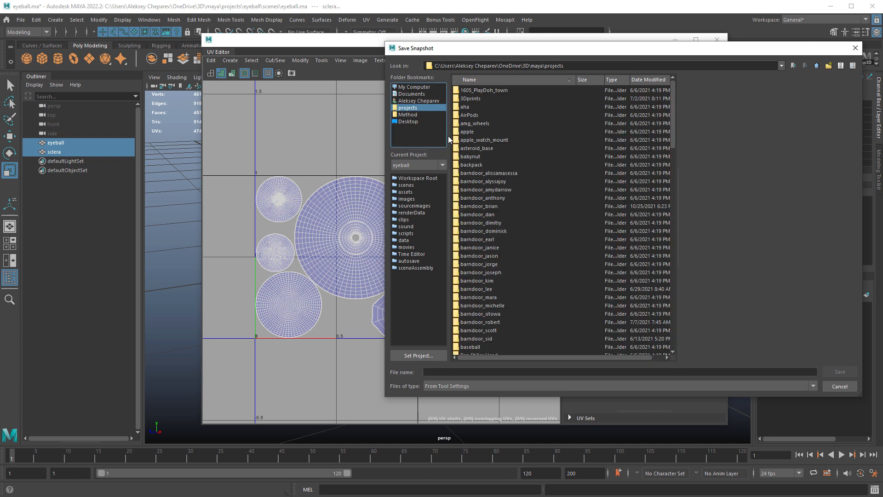
scroll(482, 327, "down", 2)
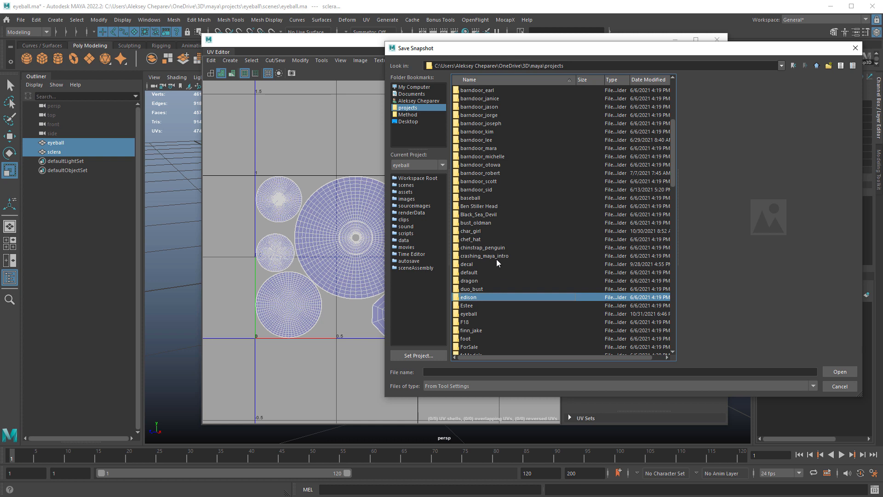
left_click(423, 179)
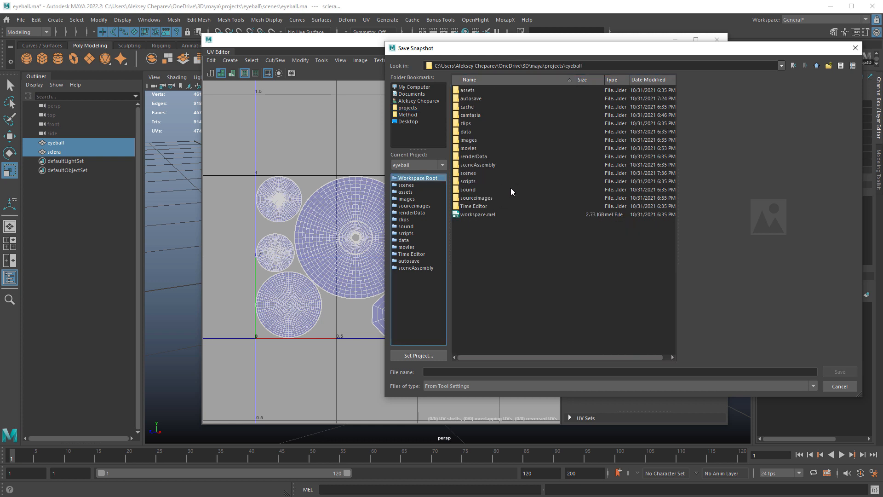
double_click(483, 199)
left_click(475, 374)
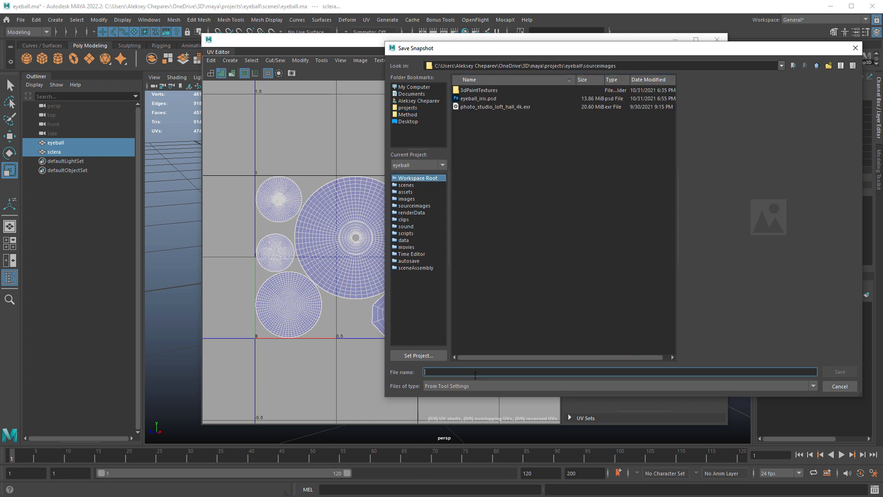
type("eye")
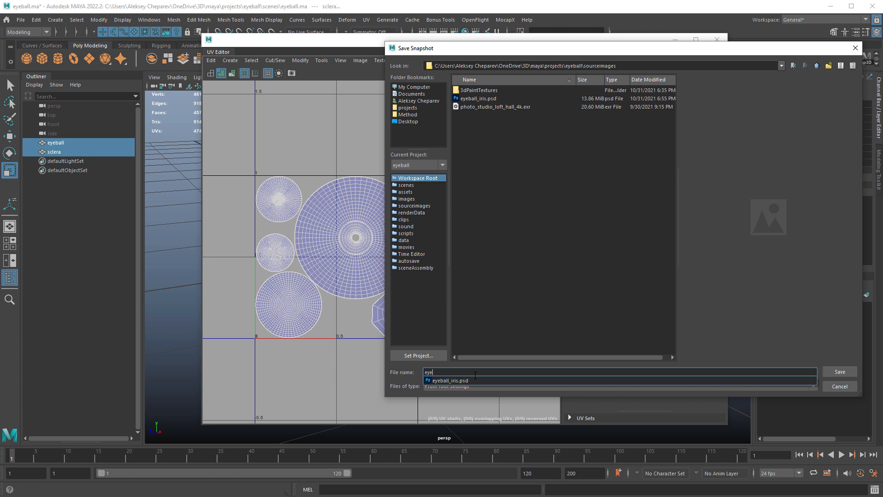
type("_uv.png")
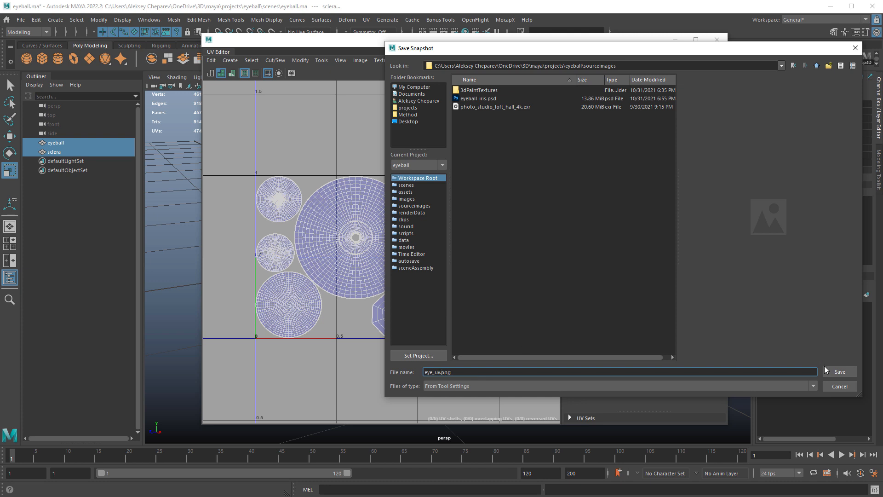
left_click(837, 372)
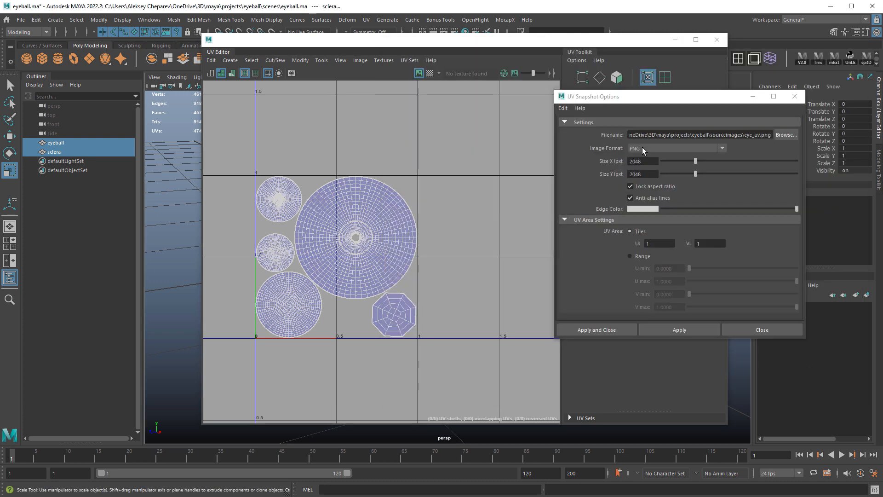
Step: Export the PNG UV snapshot for tile U 1, V 1 and close the snapshot options
left_click(649, 243)
key("Tab")
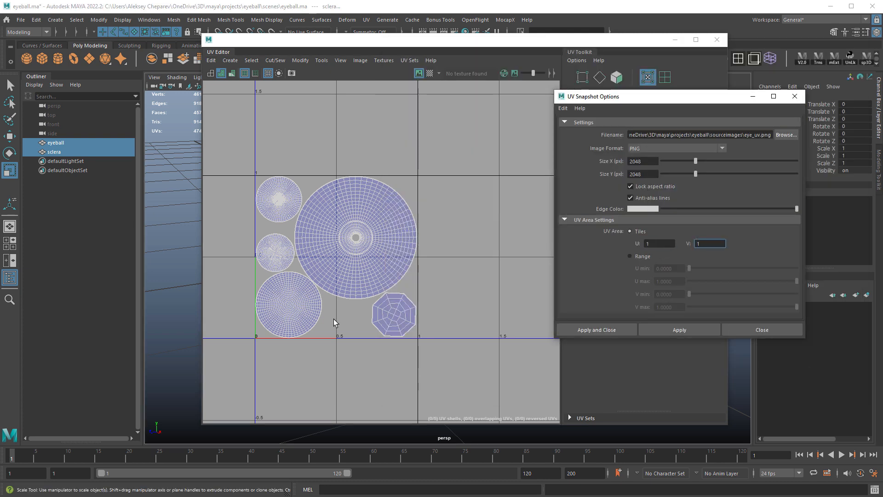
left_click(679, 329)
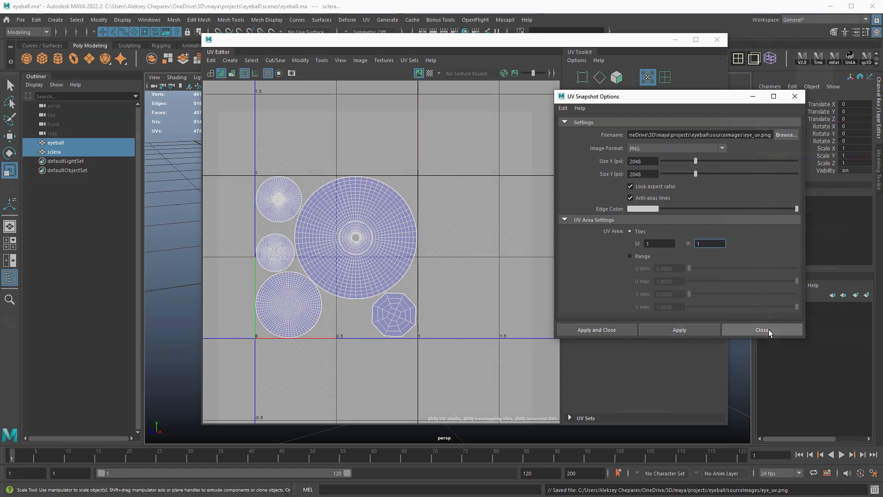
left_click(767, 329)
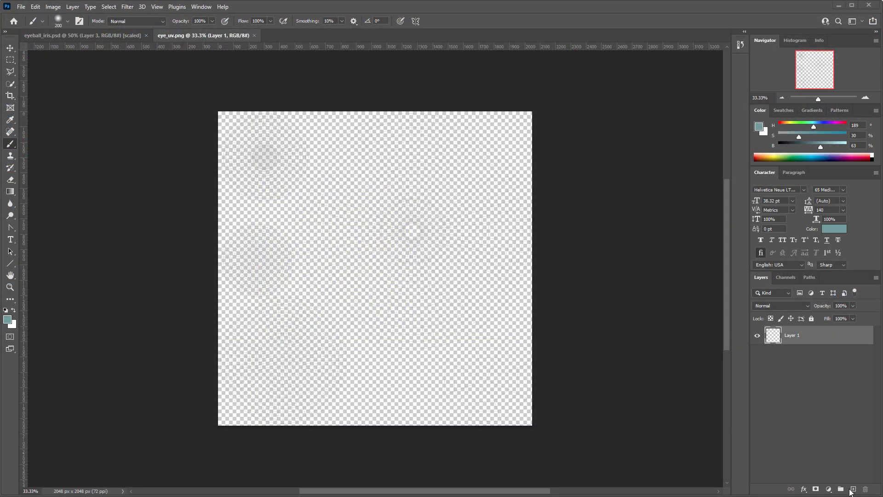
Step: In Photoshop, add a layer beneath the UV wireframe layer of eye_uv.png and fill it with dark gray at 27% brightness
left_click(853, 489)
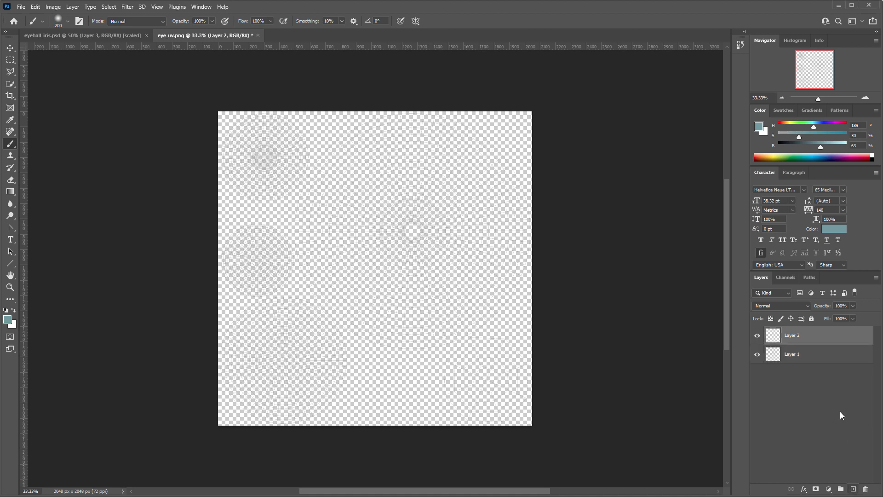
left_click_drag(808, 345, 809, 363)
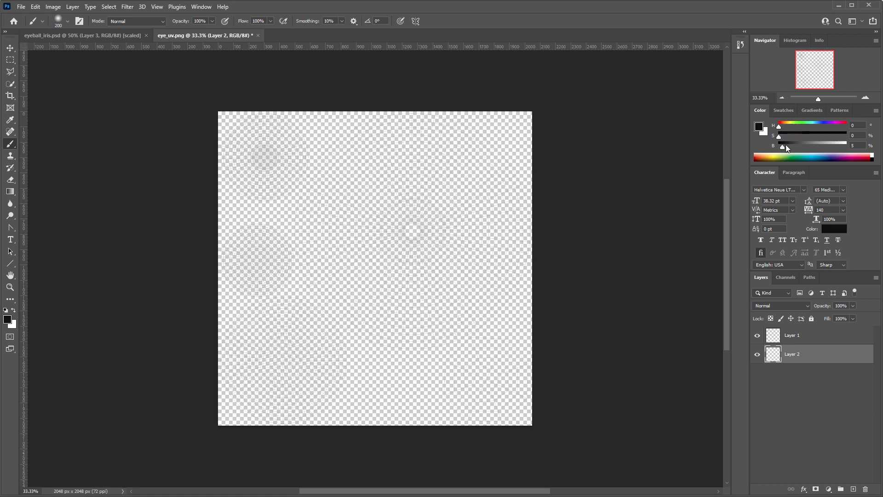
left_click_drag(786, 146, 796, 147)
key("alt+BackSpace")
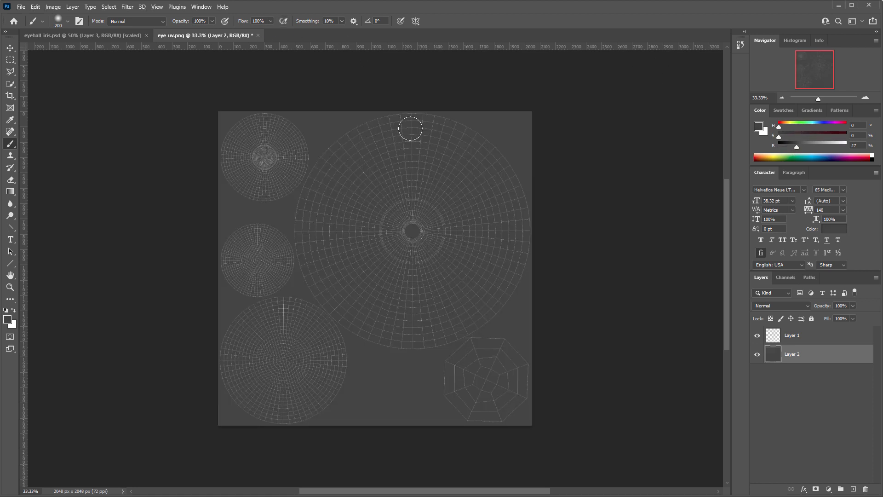
Step: Lock the transparent pixels of the UV wireframe layer and recolor its lines with the RGB green swatch
left_click(762, 337)
left_click(761, 336)
left_click(773, 334)
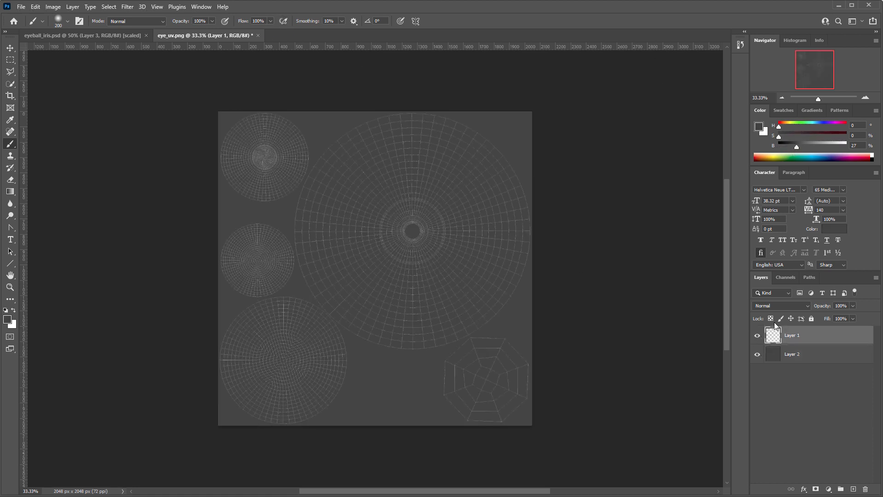
left_click(771, 319)
left_click(792, 111)
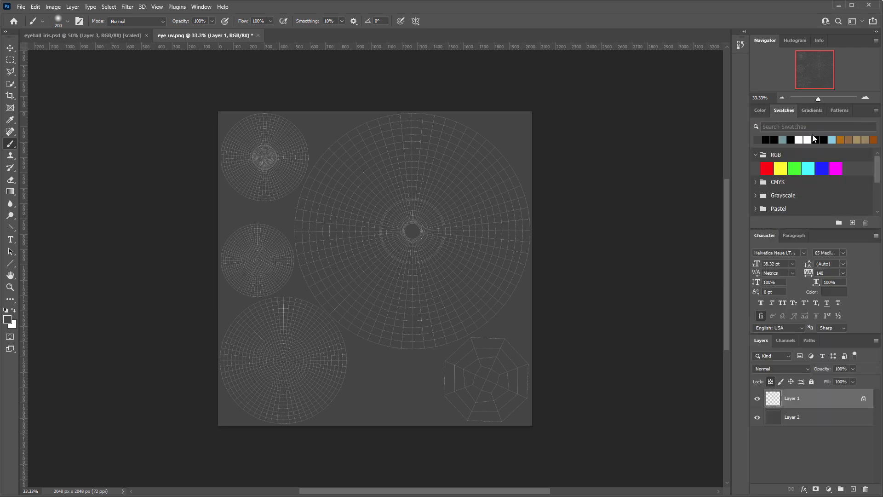
left_click(793, 168)
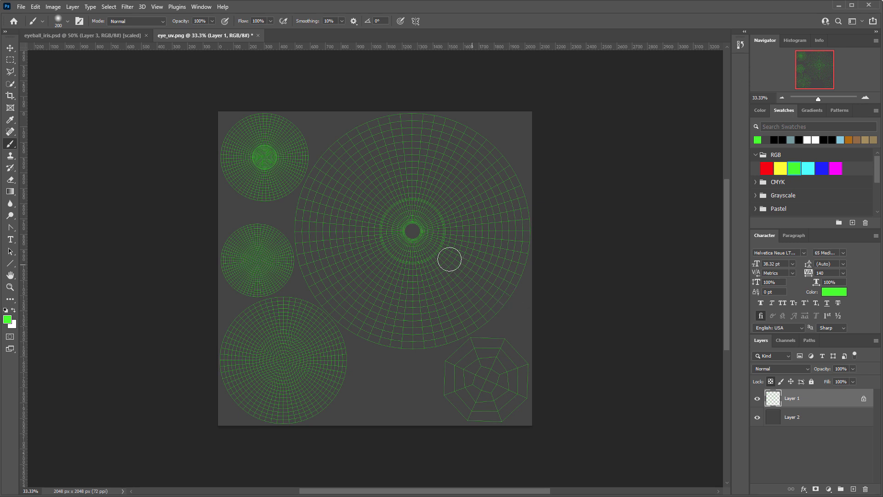
Step: In the iris image, on a new layer, paint blue (H 200, S 54, B 73) radial strokes above the pupil and trace the upper and right fiber ridges
left_click(123, 36)
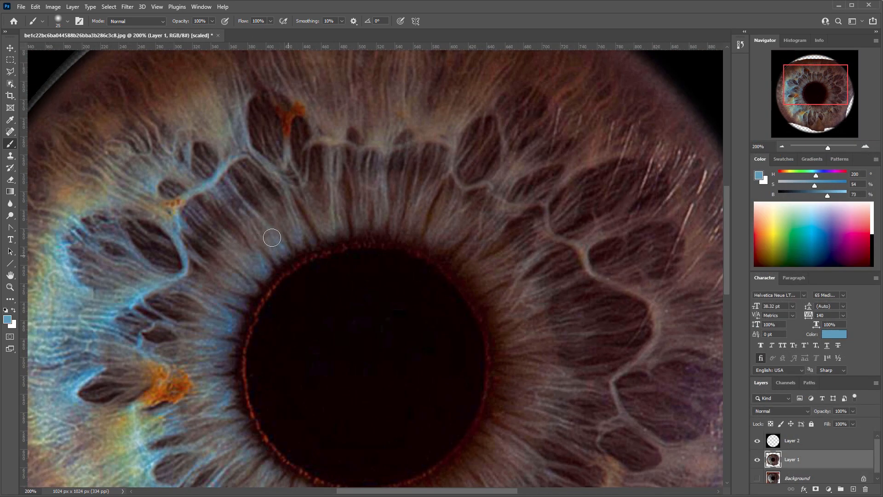
left_click_drag(283, 211, 300, 248)
left_click_drag(293, 187, 323, 241)
left_click_drag(338, 154, 340, 235)
left_click_drag(352, 165, 355, 235)
left_click_drag(433, 184, 408, 231)
left_click_drag(453, 189, 423, 240)
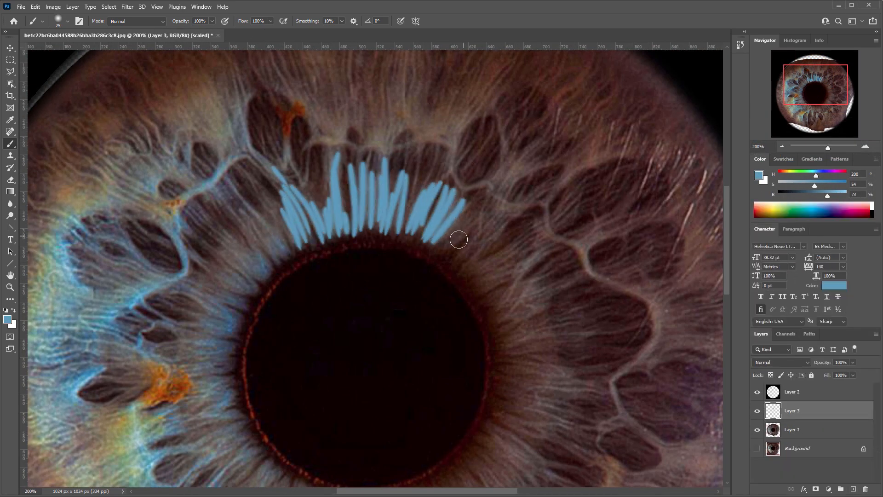
left_click_drag(478, 223, 450, 250)
left_click_drag(286, 137, 281, 172)
left_click_drag(240, 112, 278, 174)
mouse_move(296, 185)
left_mouse_down()
mouse_move(316, 150)
mouse_move(504, 198)
mouse_move(615, 382)
left_mouse_up()
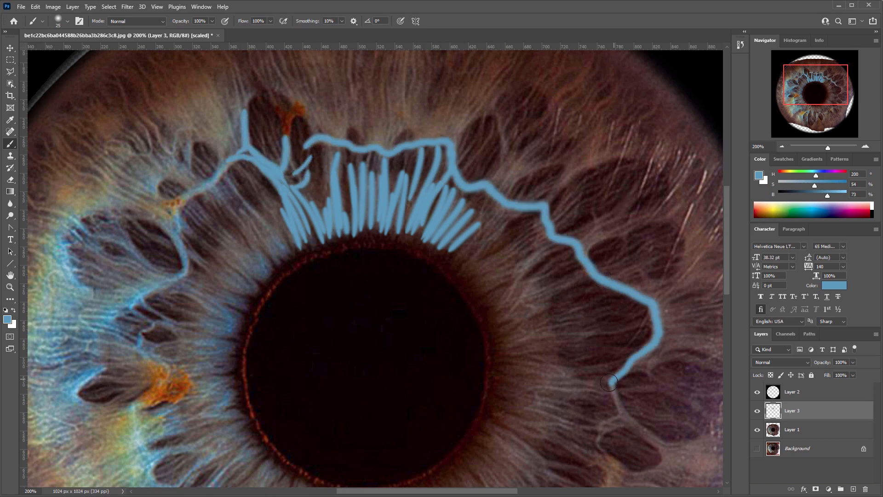
Step: Trace the branching fiber ridges below and to the right of the pupil in the same blue
left_click_drag(382, 410, 389, 131)
mouse_move(307, 273)
left_mouse_down()
mouse_move(338, 240)
mouse_move(368, 344)
left_mouse_up()
left_click_drag(367, 254, 384, 351)
left_click_drag(396, 304, 462, 350)
mouse_move(458, 299)
left_mouse_down()
mouse_move(598, 223)
mouse_move(612, 282)
left_mouse_up()
left_click_drag(597, 229, 503, 302)
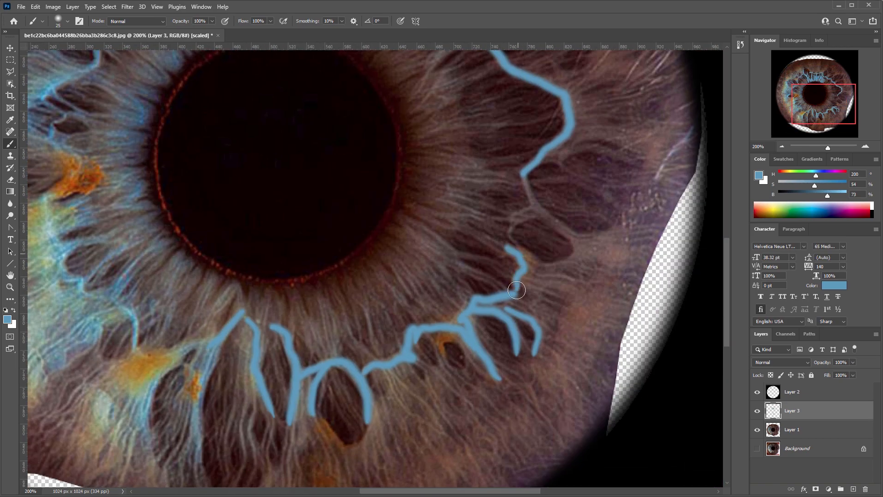
left_click_drag(513, 249, 577, 267)
left_click_drag(525, 174, 595, 245)
left_click_drag(566, 144, 645, 161)
Step: Continue the blue radial strokes around the right and lower edges of the pupil
left_click_drag(460, 184, 497, 281)
left_click_drag(400, 148, 453, 121)
left_click_drag(412, 165, 494, 151)
left_click_drag(442, 218, 502, 215)
left_click_drag(336, 393, 362, 445)
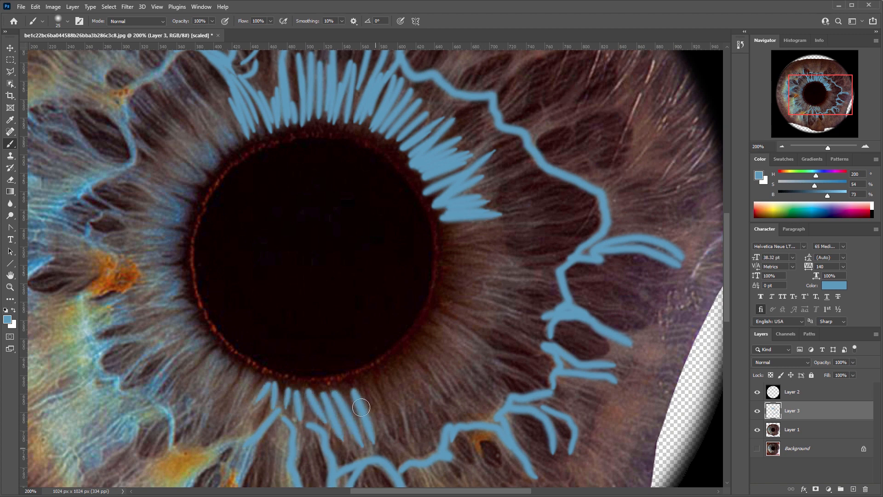
left_click_drag(377, 383, 399, 421)
mouse_move(422, 331)
left_mouse_down()
mouse_move(460, 361)
mouse_move(508, 266)
left_mouse_up()
left_click_drag(422, 390, 444, 427)
left_click_drag(468, 336, 527, 375)
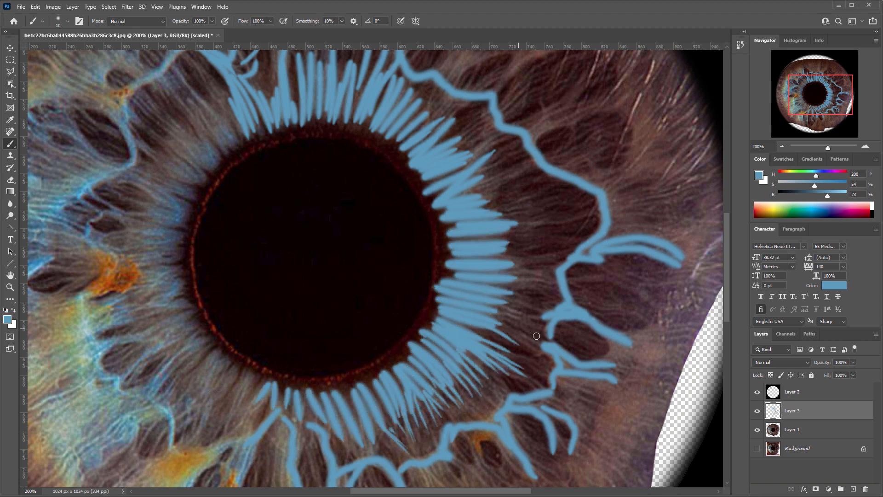
Step: Extend the radial strokes outward with fine blue lines around the right and upper pupil, using a 10-pixel brush
left_click_drag(486, 306, 542, 332)
left_click_drag(506, 255, 563, 257)
left_click_drag(492, 225, 553, 216)
left_click_drag(479, 156, 540, 233)
left_click_drag(538, 257, 581, 243)
left_click_drag(506, 233, 541, 213)
left_click_drag(354, 177, 357, 129)
left_click_drag(471, 196, 501, 168)
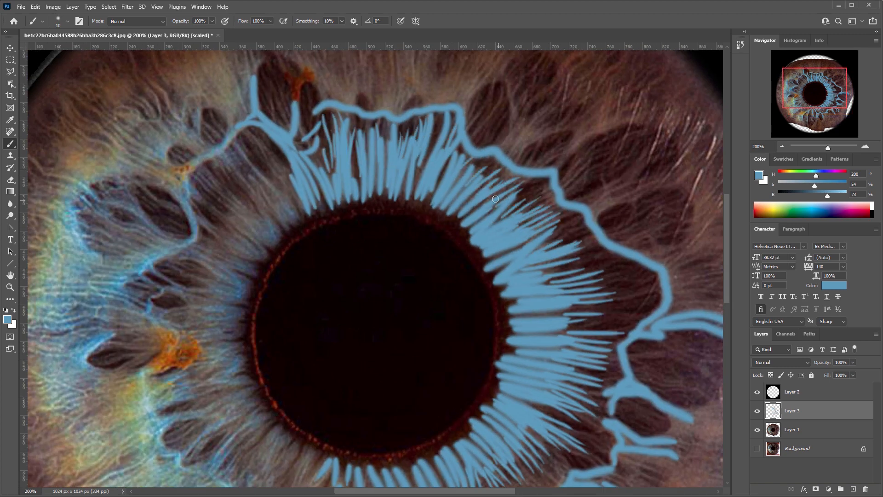
Step: Paint fine blue offshoots fanning outward from the traced ridges on the upper-right and right side of the iris
mouse_move(571, 193)
left_mouse_down()
mouse_move(462, 230)
mouse_move(521, 224)
left_mouse_up()
mouse_move(443, 207)
left_mouse_down()
mouse_move(484, 150)
mouse_move(534, 156)
left_mouse_up()
left_click_drag(537, 294, 598, 252)
mouse_move(559, 309)
left_mouse_down()
mouse_move(617, 275)
mouse_move(598, 169)
left_mouse_up()
left_click_drag(524, 339, 581, 336)
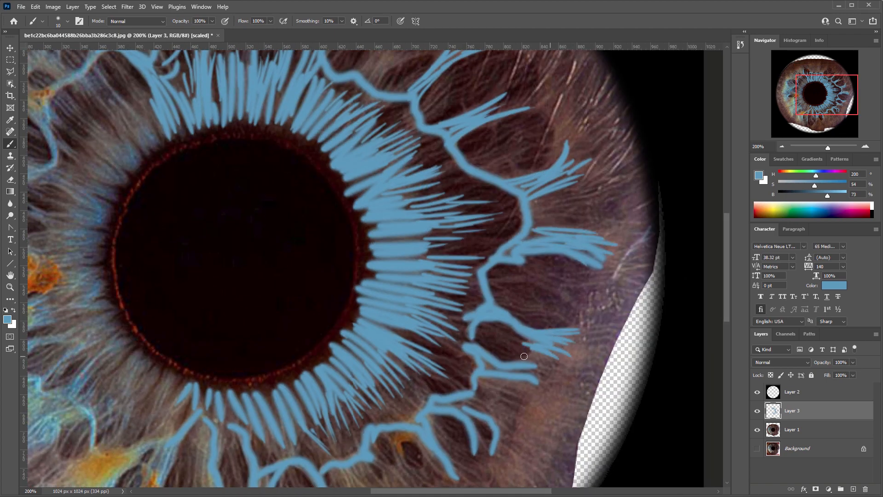
Step: Add fine blue offshoots along the traced ridges on the lower-right and lower part of the iris
left_click_drag(531, 357, 594, 361)
mouse_move(483, 414)
left_mouse_down()
mouse_move(523, 205)
mouse_move(576, 227)
left_mouse_up()
left_click_drag(474, 221, 501, 276)
left_click_drag(422, 251, 472, 296)
mouse_move(460, 277)
left_mouse_down()
mouse_move(439, 251)
mouse_move(497, 301)
left_mouse_up()
left_click_drag(496, 271, 528, 294)
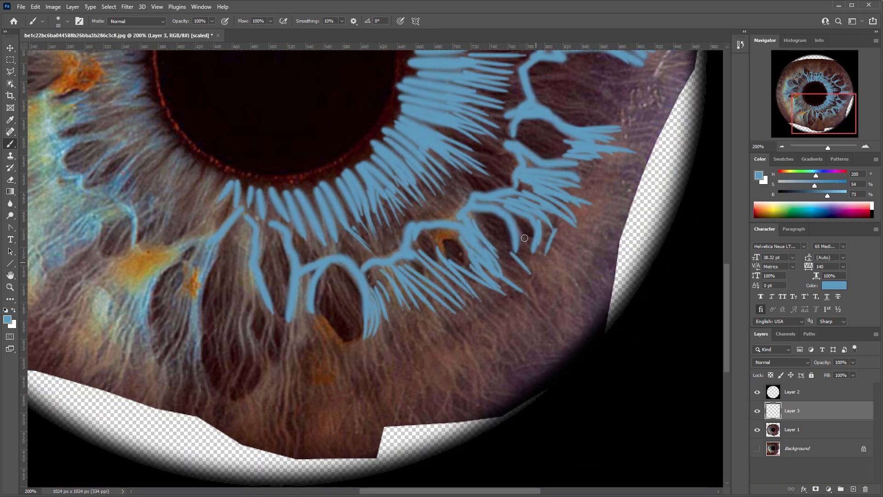
left_click_drag(391, 294, 535, 256)
left_click_drag(348, 216, 355, 351)
left_click_drag(432, 271, 451, 368)
left_click_drag(457, 276, 482, 328)
left_click_drag(512, 301, 497, 344)
Step: Fill the gaps between the outer right branches of the iris with more fine blue lines
mouse_move(644, 52)
left_mouse_down()
mouse_move(534, 266)
mouse_move(389, 345)
left_mouse_up()
left_click_drag(460, 261, 518, 248)
left_click_drag(477, 332, 534, 349)
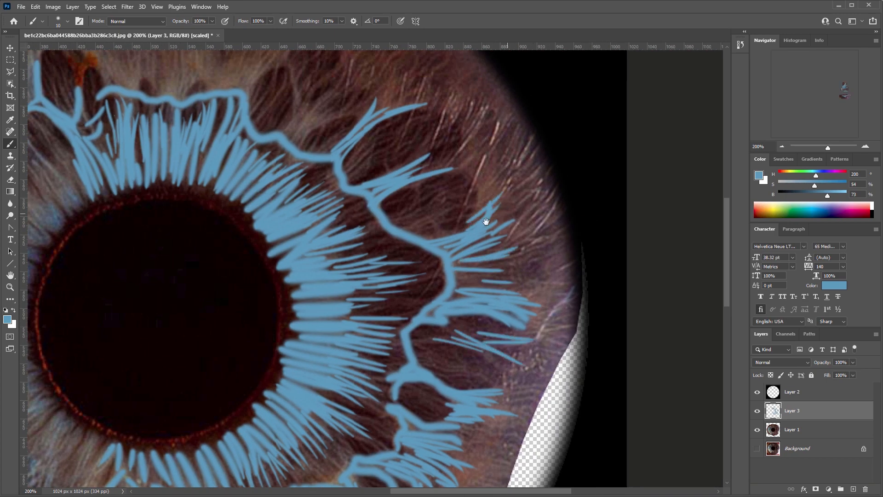
Step: Paint fine blue offshoots along the upper ridge and outline the dark pockets at the iris's upper right
left_click_drag(355, 132, 694, 288)
left_click_drag(371, 248, 396, 184)
mouse_move(448, 237)
left_mouse_down()
mouse_move(404, 183)
mouse_move(456, 174)
left_mouse_up()
mouse_move(549, 248)
left_mouse_down()
mouse_move(554, 183)
mouse_move(424, 251)
left_mouse_up()
left_click_drag(462, 230, 524, 188)
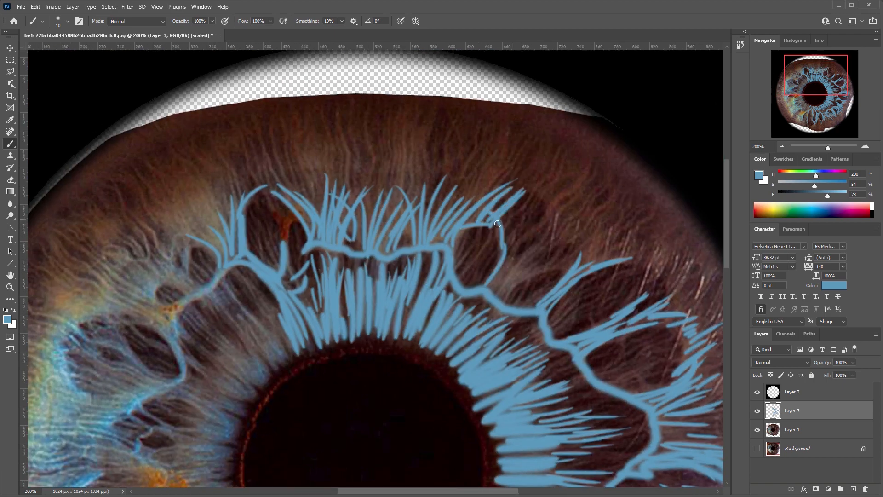
left_click_drag(495, 294, 554, 202)
left_click_drag(575, 271, 548, 177)
left_click_drag(540, 235, 592, 203)
left_click_drag(589, 276, 634, 262)
Step: On a new layer, paint broad darker blue (H 200, S 49, B 66) patches across the iris's top and upper right with a 150-pixel brush
left_click(781, 147)
left_click(867, 147)
left_click(866, 148)
left_click(782, 147)
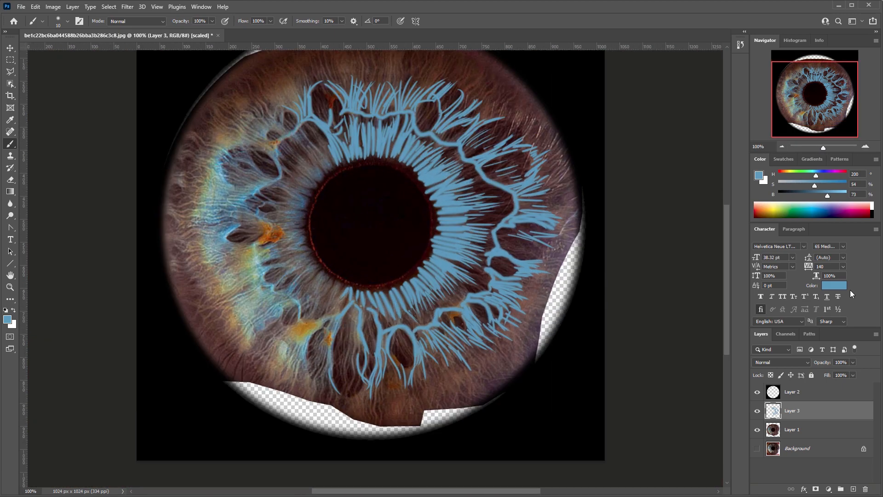
left_click_drag(350, 120, 327, 153)
left_click(853, 488)
key("bracketright")
key("bracketright")
key("bracketright")
key("bracketright")
key("bracketright")
left_click_drag(814, 186, 811, 186)
left_click_drag(827, 196, 823, 195)
mouse_move(340, 134)
left_mouse_down()
mouse_move(417, 134)
mouse_move(513, 228)
left_mouse_up()
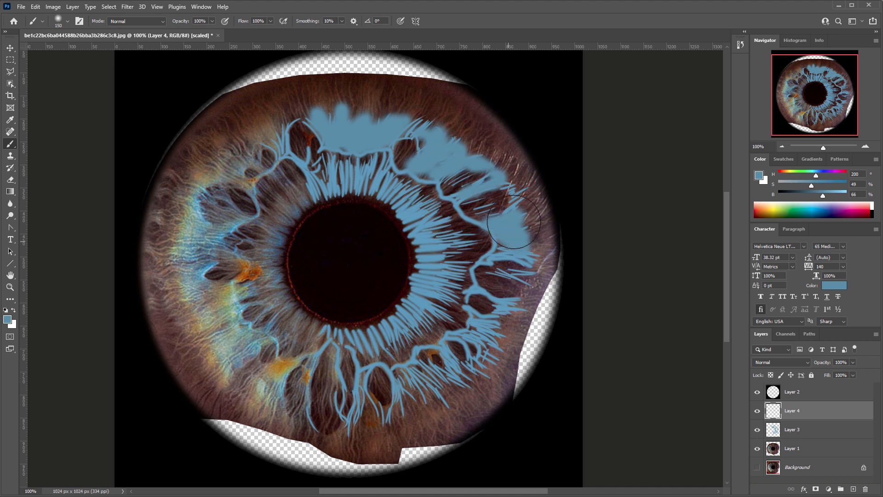
Step: Continue the broad blue patches along the lower-right and bottom of the iris
left_click_drag(542, 285, 503, 311)
left_click_drag(460, 368, 361, 407)
left_click_drag(301, 412, 273, 392)
left_click_drag(372, 416, 460, 398)
Step: Switch to olive yellow (H 57, S 50, B 57) and dab it over the blue near the traced ridges
left_click_drag(816, 176, 789, 175)
left_click_drag(823, 196, 816, 195)
left_click_drag(451, 354, 452, 363)
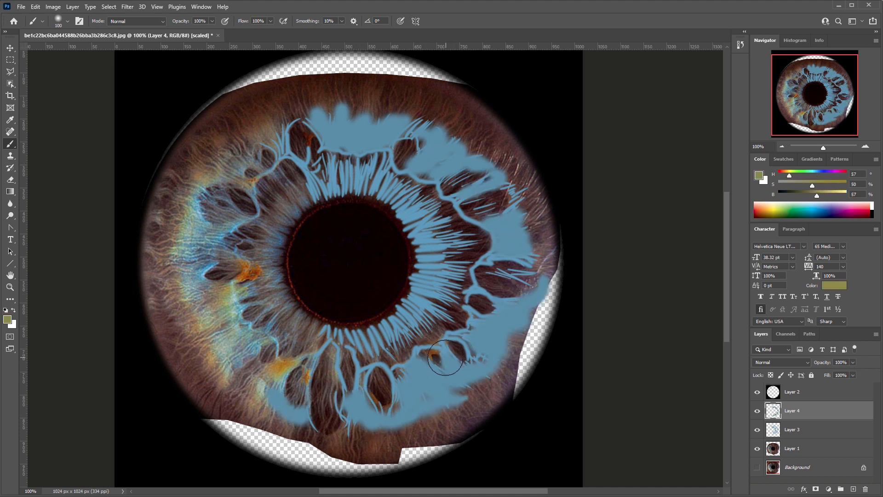
Step: Sample the orange from the iris spot left of the pupil and dab it onto the olive patches
left_click(250, 271, "alt")
left_click(338, 151)
left_click(372, 149)
left_click(416, 173)
left_click(456, 194)
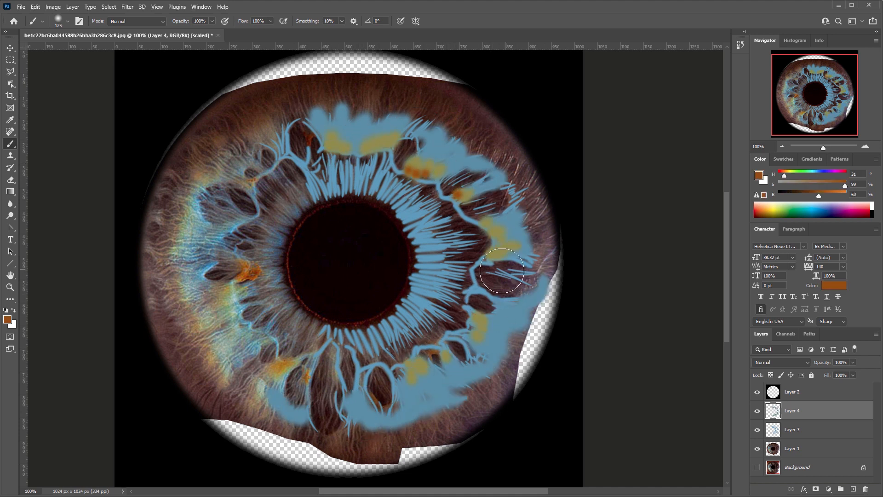
left_click(487, 252)
left_click(490, 319)
left_click(424, 361)
Step: Sample a tan (H 40, S 40, B 59) from the iris and paint it below the blue area on a new layer with a smaller brush
left_click(202, 328, "alt")
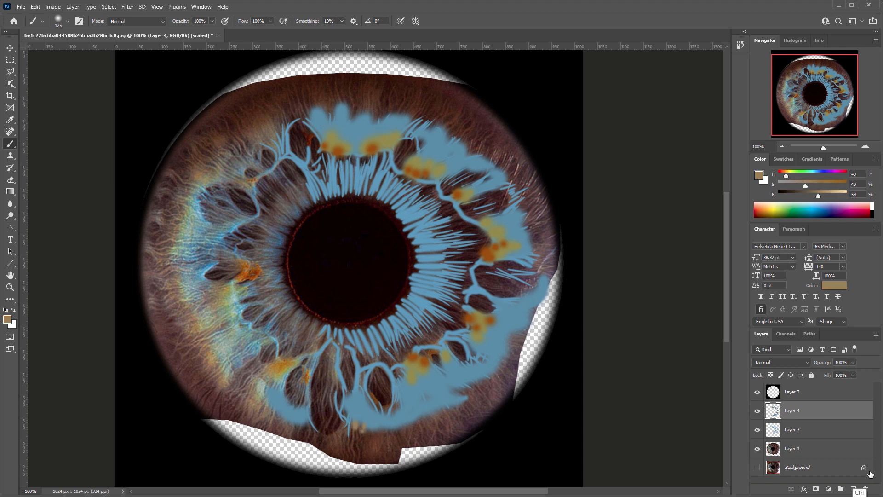
left_click(853, 489)
key("bracketleft")
key("bracketleft")
key("bracketleft")
left_click_drag(350, 418, 339, 436)
Step: Sample a lighter tan (H 41, S 42, B 65) and paint short strokes along the outer edge of the blue patches
left_click(217, 349, "alt")
left_click_drag(393, 424, 396, 432)
left_click_drag(466, 386, 483, 394)
left_click_drag(544, 278, 528, 308)
left_click_drag(352, 113, 367, 102)
left_click_drag(380, 114, 394, 97)
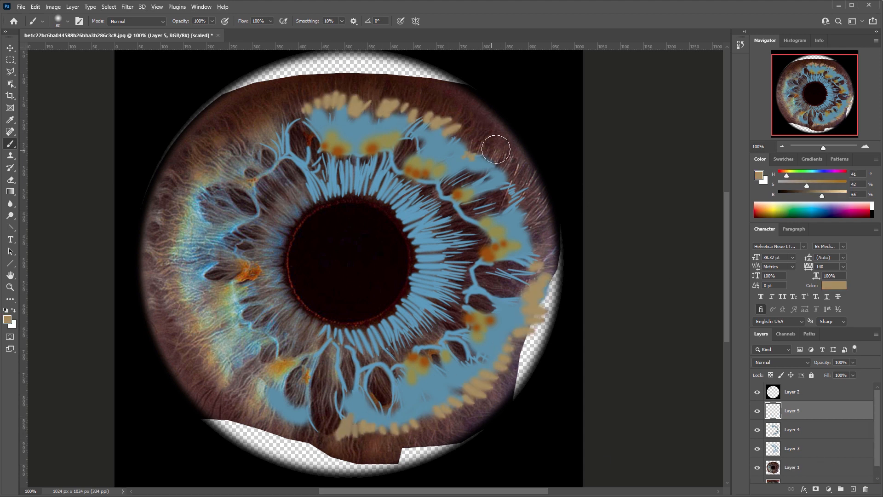
left_click_drag(491, 166, 509, 159)
Step: Sample another tone from the iris's upper left and thicken the tan band along the blue area's outer edge
left_click(258, 131, "alt")
left_click_drag(301, 105, 299, 97)
left_click_drag(427, 109, 467, 123)
left_click_drag(546, 279, 549, 303)
left_click_drag(347, 430, 333, 434)
Step: Sample orange (H 38, S 99, B 70) from the lower-left iris and dab it along the tan band
left_click(279, 366, "alt")
left_click(441, 411)
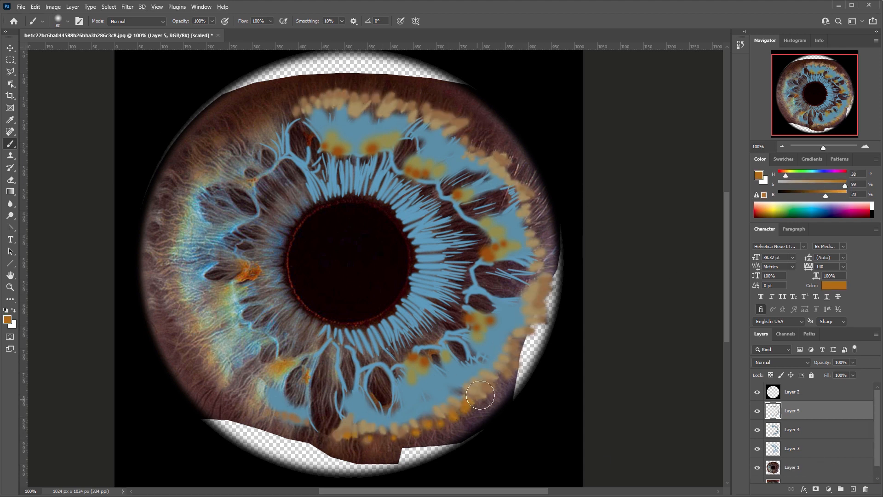
left_click(545, 289)
left_click(525, 214)
left_click(301, 105)
Step: Hide Layers 5 and 4 and set the blend mode of the fine blue strokes on Layer 3 to Soft Light
key("w")
key("v")
left_click(757, 410)
left_click(757, 430)
left_click(792, 448)
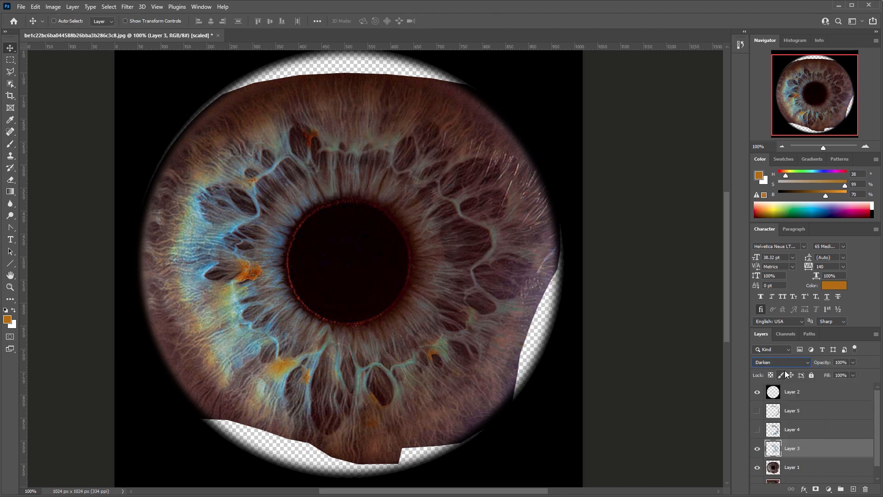
left_click(757, 452)
scroll(765, 362, "down", 11)
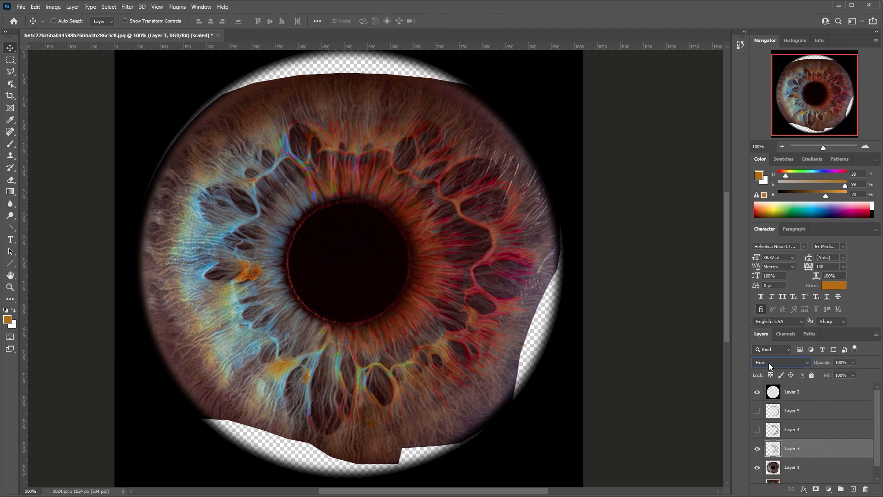
Step: Show Layer 4 and try out blend modes to merge its color patches with the iris
left_click(757, 431)
left_click(800, 434)
scroll(778, 362, "down", 2)
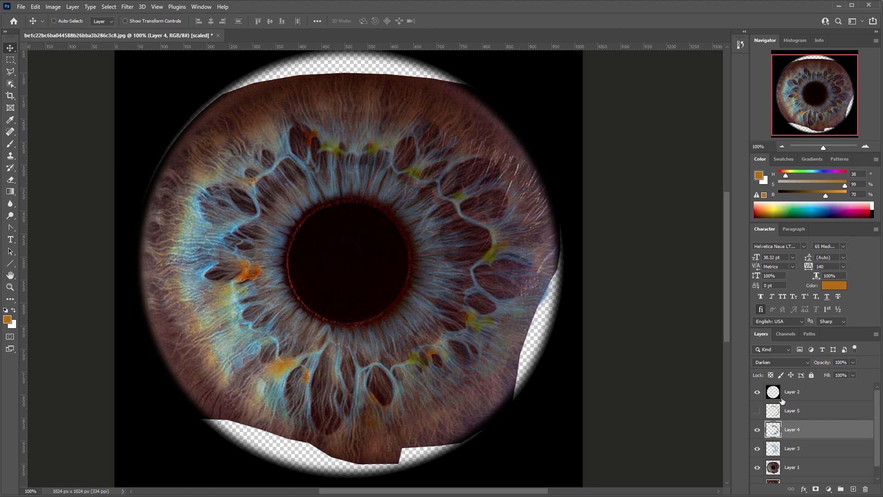
scroll(779, 362, "down", 5)
scroll(779, 362, "down", 6)
Step: Show Layer 5 and set its blend mode to Soft Light
left_click(757, 410)
left_click(792, 411)
scroll(779, 361, "down", 13)
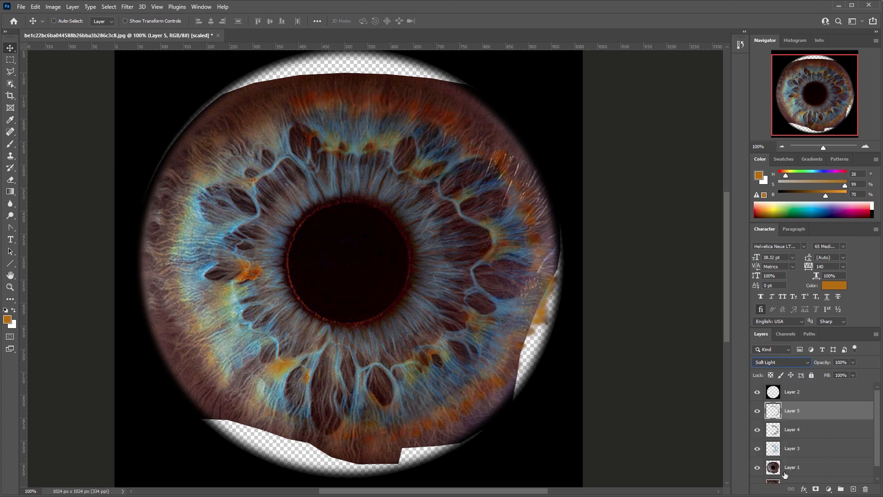
Step: Reduce the opacity of the blue stroke layer, Layer 3
left_click(793, 430)
left_click(792, 449)
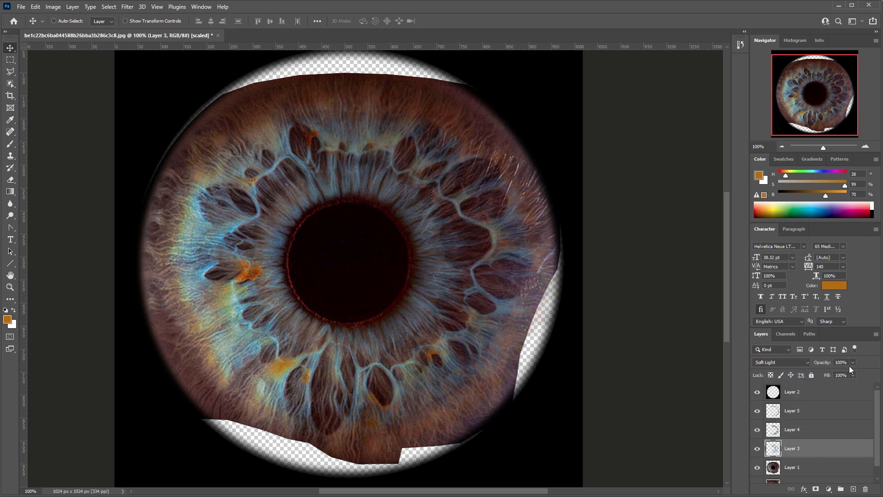
left_click(852, 363)
left_click_drag(855, 372, 843, 371)
Step: On a new layer above Layer 5, paint light blue (H 195, S 42, B 87) radial highlights around the pupil's top, right and lower right
left_click(793, 411)
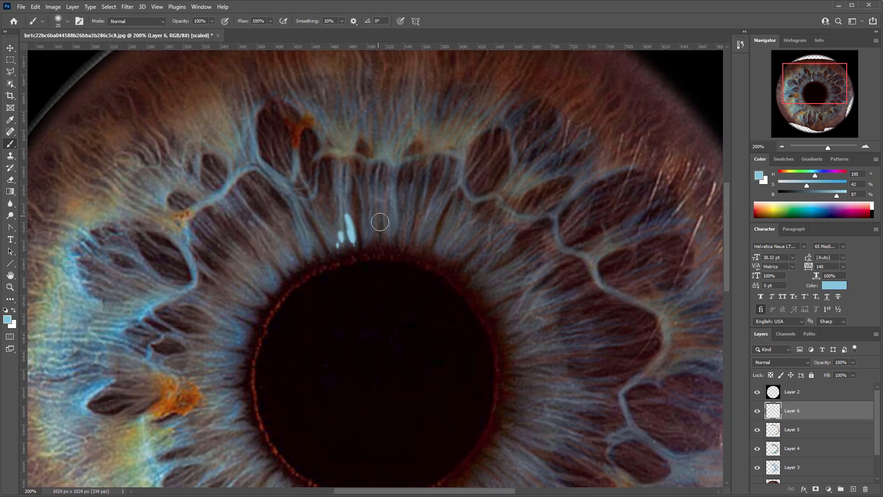
left_click_drag(379, 222, 513, 305)
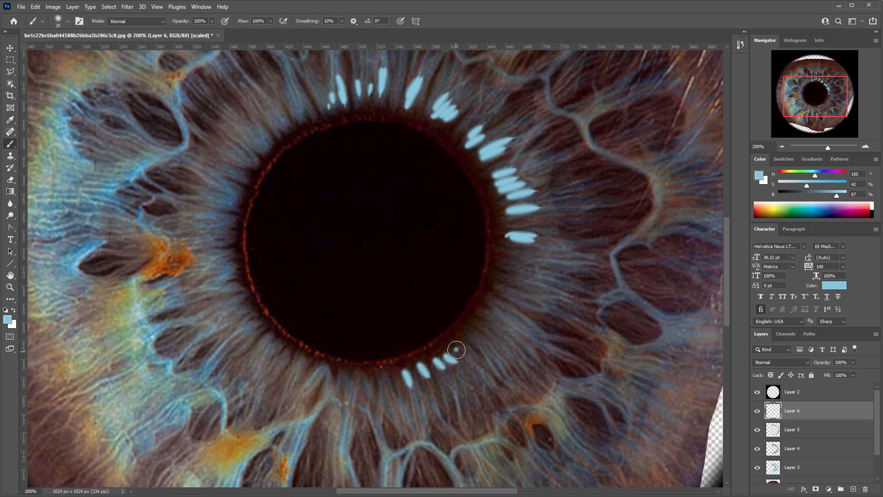
left_click_drag(449, 351, 496, 276)
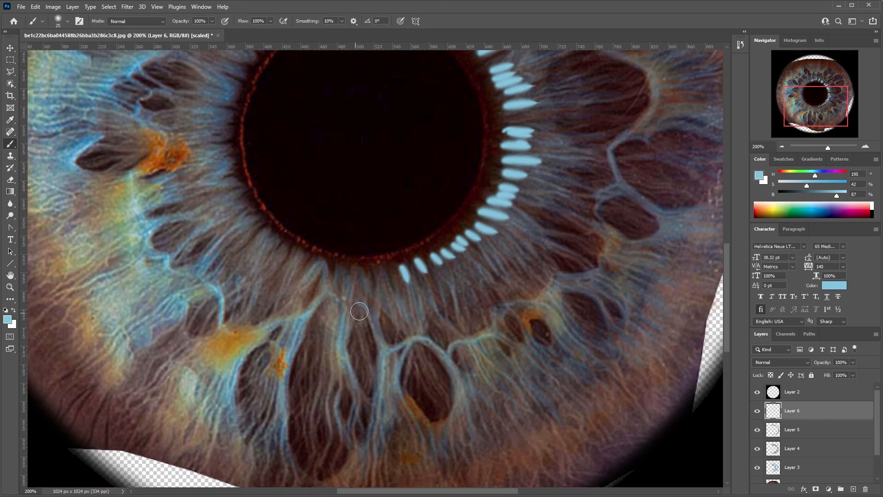
Step: Trace light blue highlights along the fiber ridges on the lower, right and upper parts of the iris
left_click_drag(363, 308, 548, 289)
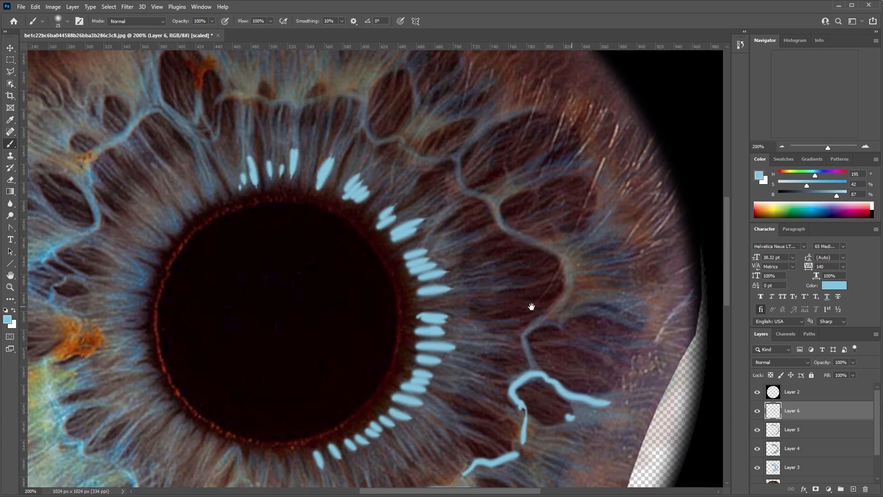
left_click_drag(532, 305, 594, 239)
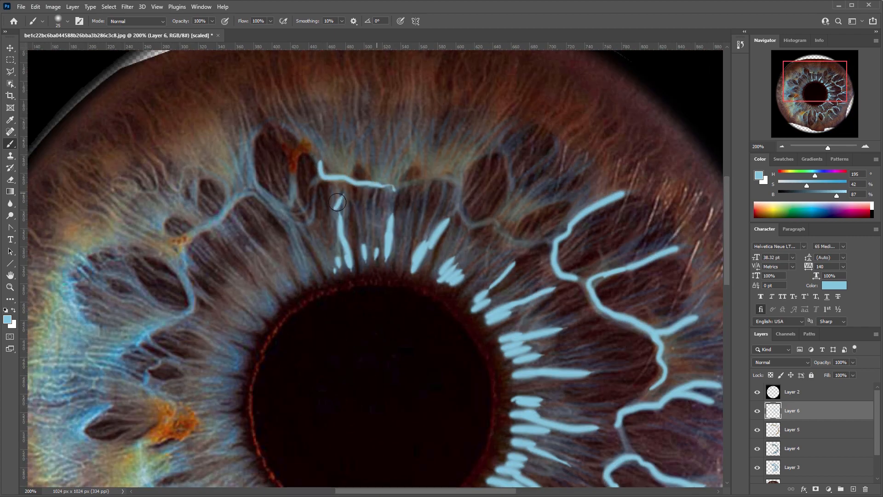
left_click_drag(509, 144, 460, 199)
Step: Set the highlight layer to Overlay at 49% opacity and compare the iris with and without it
key("ctrl+minus")
key("ctrl+minus")
key("ctrl+plus")
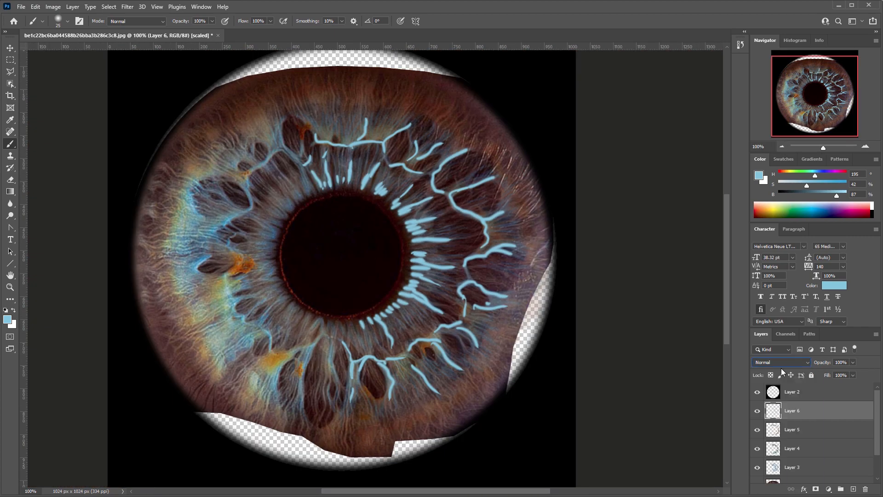
left_click(758, 411)
left_click(757, 410)
key("ctrl+minus")
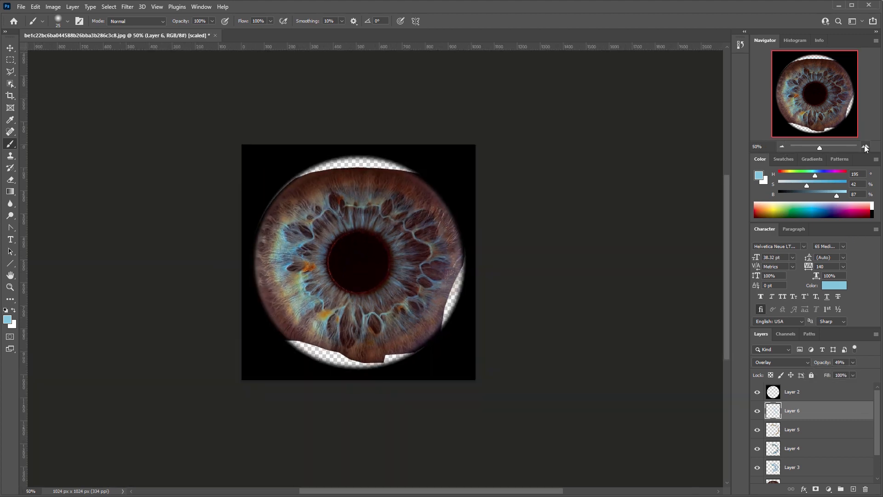
Step: Group Layers 3 to 6 into a group named correction and compare the iris with and without it
right_click(828, 410)
left_click(857, 75)
type("color correction")
left_click_drag(730, 190, 695, 191)
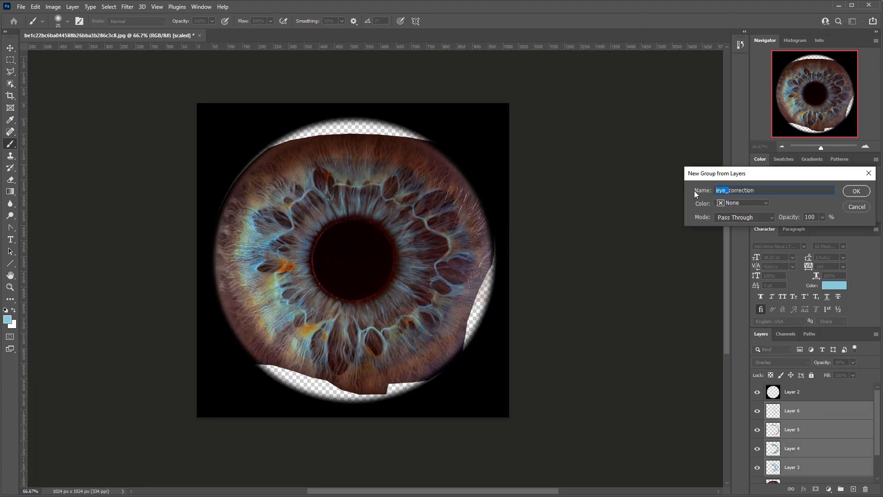
key("BackSpace")
key("Return")
left_click(757, 407)
left_click(757, 407)
Step: Make Layer 2 active and sample the pupil's dark color as the foreground color
scroll(338, 252, "up", 3, "alt")
left_click(809, 391)
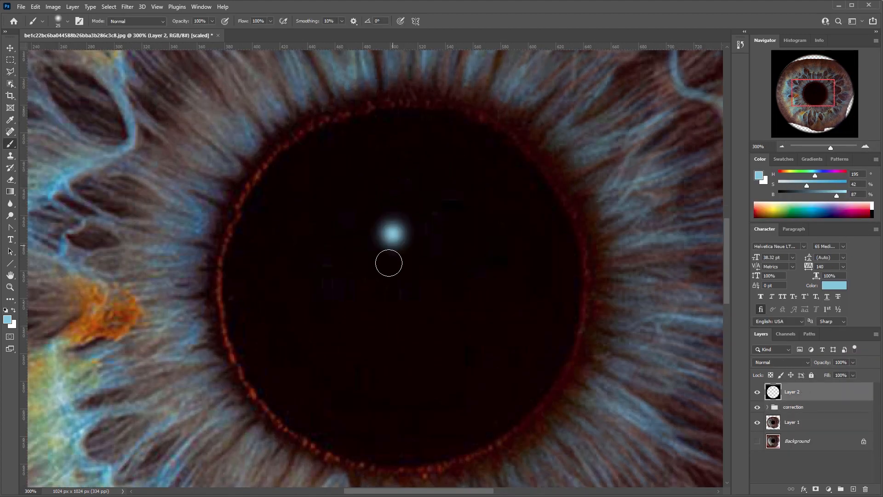
left_click(389, 250, "alt")
key("l")
left_click(315, 132)
left_click(300, 144)
left_click(280, 150)
key("Escape")
Step: Select the dark pupil area on Layer 1 with the Quick Selection tool
left_click(10, 84)
left_click(810, 422)
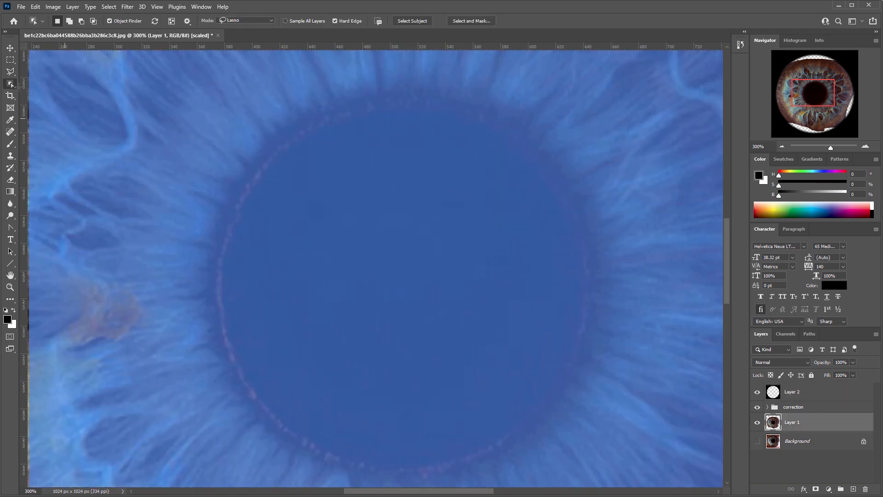
right_click(11, 83)
left_click(46, 92)
mouse_move(445, 262)
left_mouse_down()
mouse_move(368, 282)
mouse_move(388, 327)
left_mouse_up()
left_click(108, 7)
left_click(10, 72)
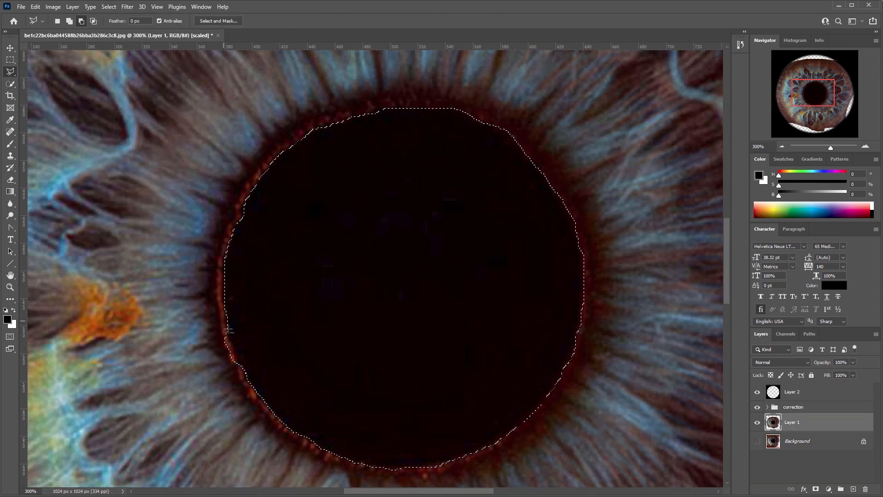
Step: Refine the pupil selection with successive Modify adjustments, including a contraction by 3 pixels
left_click(108, 7)
mouse_move(118, 154)
left_click(208, 183)
left_click(826, 194)
left_click(109, 7)
left_click(209, 171)
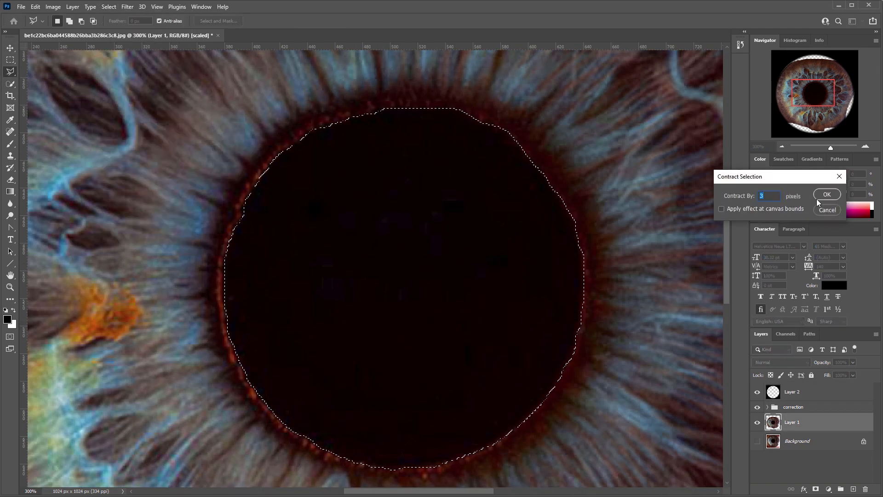
left_click(825, 195)
left_click(109, 7)
left_click(209, 180)
left_click(827, 194)
Step: Fill the selected pupil with the black foreground color on Layer 2 and deselect it
left_click(809, 391)
key("alt+BackSpace")
key("ctrl+d")
left_click(781, 146)
left_click(781, 147)
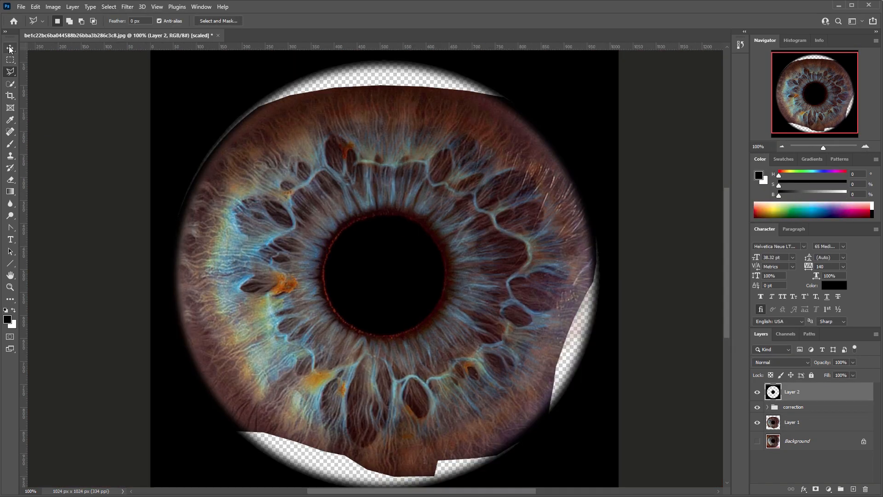
Step: Mark the pupil's edges and center with guides and show only the main iris layer
left_click(10, 48)
left_click_drag(561, 276, 593, 258)
left_click(757, 422)
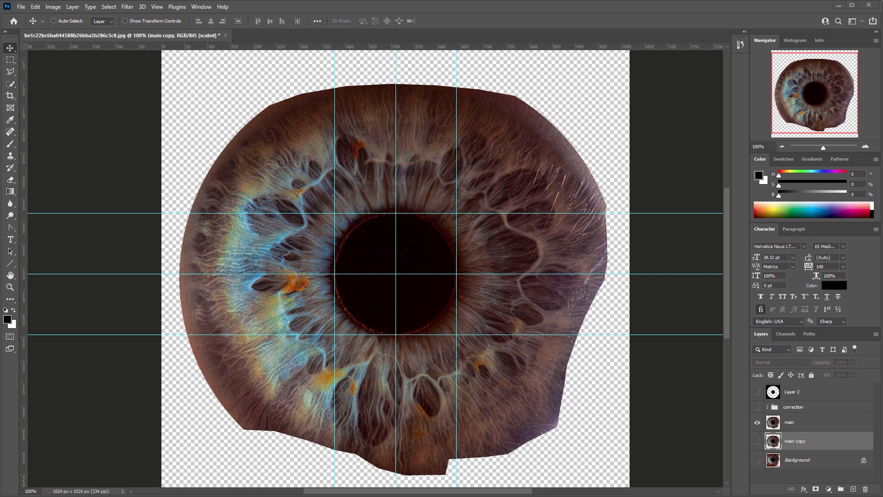
Step: Copy a lasso-outlined piece of the iris's left outer rim onto a new layer below main
key("l")
left_click(213, 408)
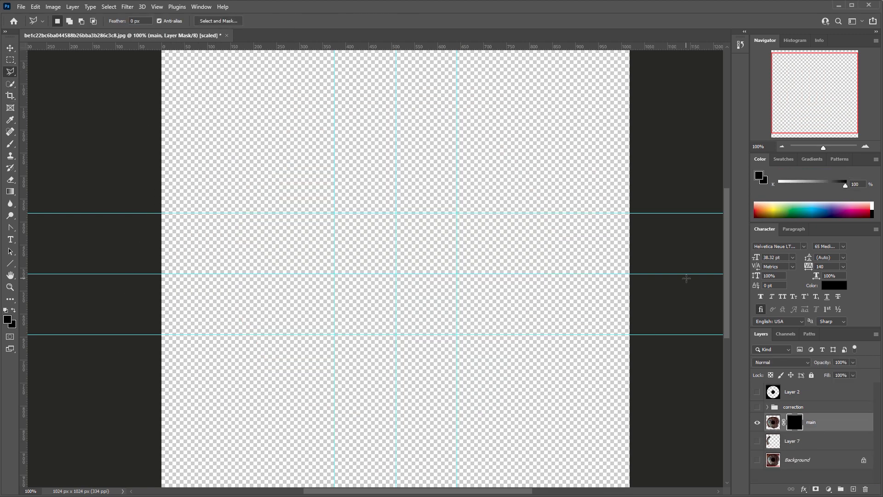
Step: Paint the main layer's mask to reveal the iris, and soften its outer edge with a smaller black brush
key("b")
key("x")
mouse_move(422, 263)
left_mouse_down()
mouse_move(375, 258)
mouse_move(388, 244)
mouse_move(340, 262)
mouse_move(257, 184)
mouse_move(548, 239)
mouse_move(239, 335)
mouse_move(259, 204)
left_mouse_up()
key("x")
key("bracketleft")
key("bracketleft")
key("bracketleft")
key("bracketleft")
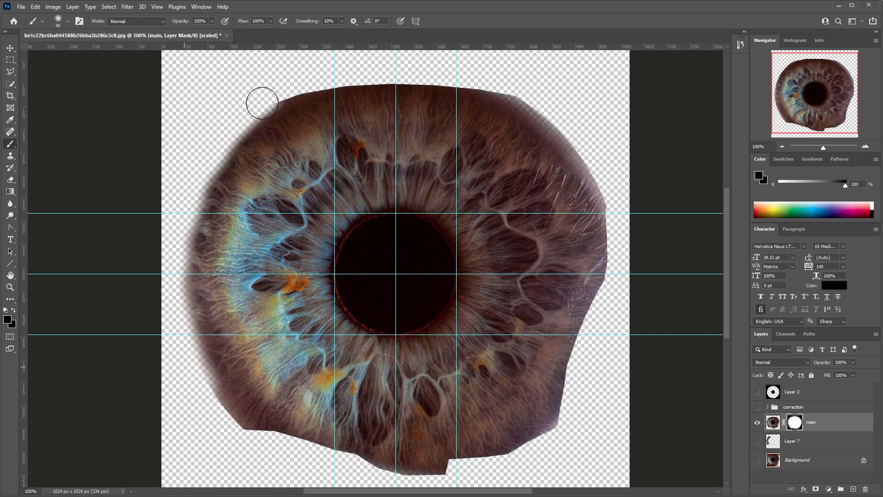
mouse_move(343, 462)
left_mouse_down()
mouse_move(586, 317)
mouse_move(520, 104)
mouse_move(269, 100)
left_mouse_up()
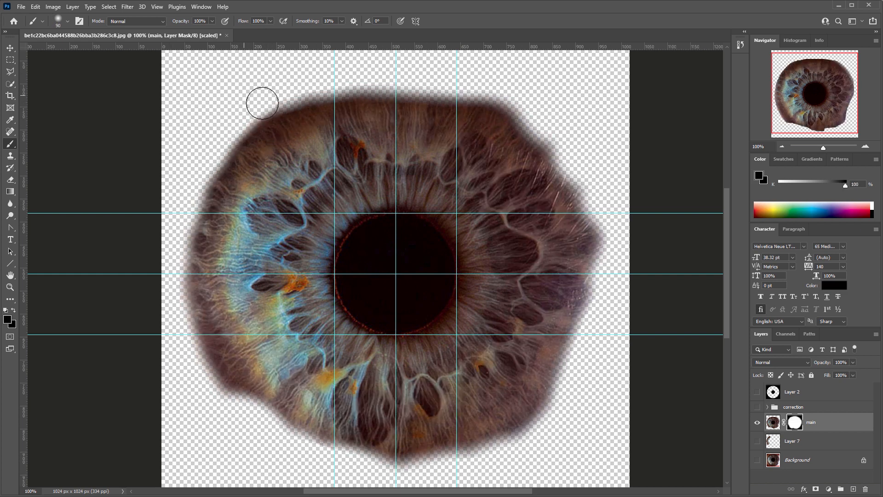
Step: Remove the bright streaks along the iris's upper-right and right edge with content-aware spot healing on the main layer
scroll(609, 150, "up", 2, "alt")
key("bracketleft")
key("bracketleft")
key("ctrl+minus")
key("j")
key("ctrl+2")
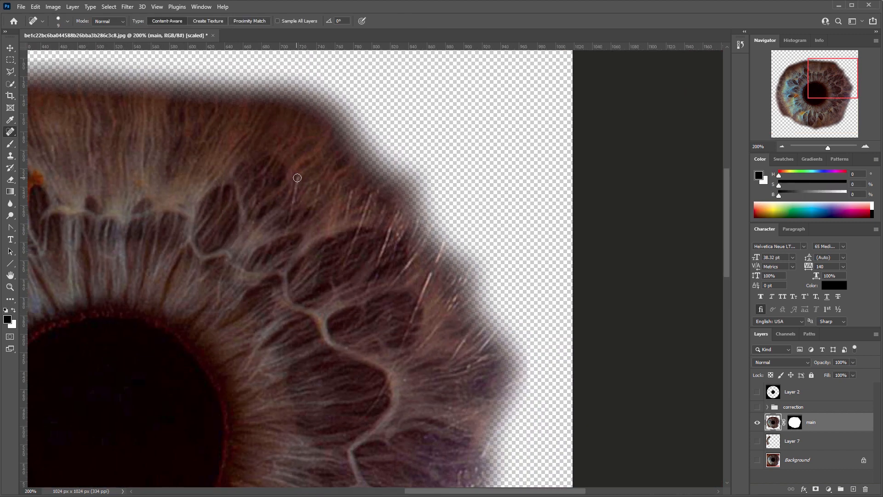
left_click_drag(431, 273, 416, 313)
left_click_drag(383, 395, 406, 347)
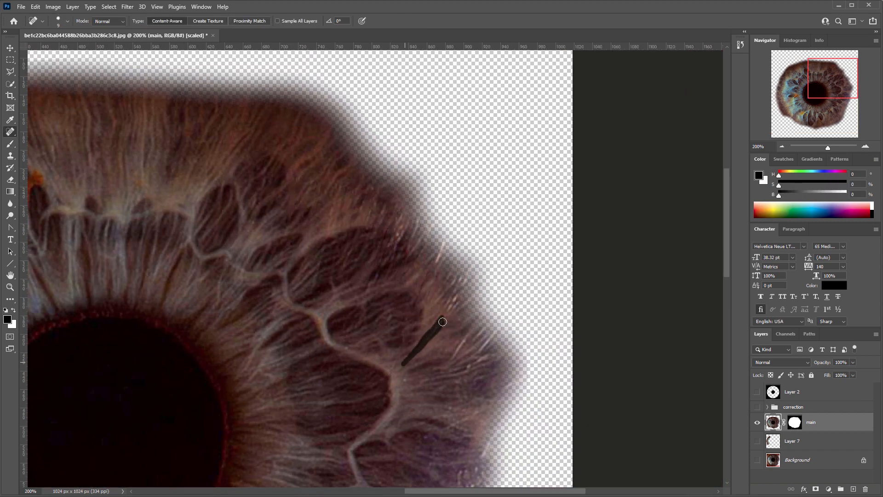
left_click_drag(410, 215, 392, 243)
mouse_move(505, 310)
left_mouse_down()
mouse_move(543, 245)
mouse_move(553, 181)
left_mouse_up()
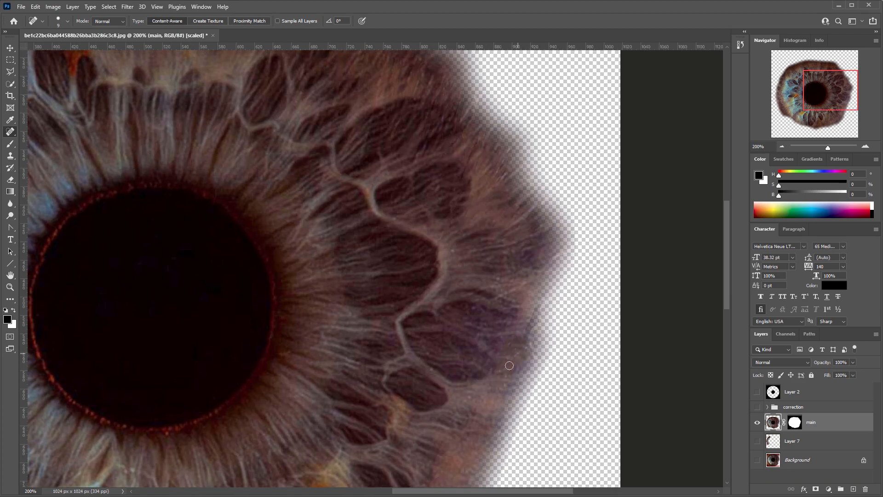
key("ctrl+minus")
key("ctrl+minus")
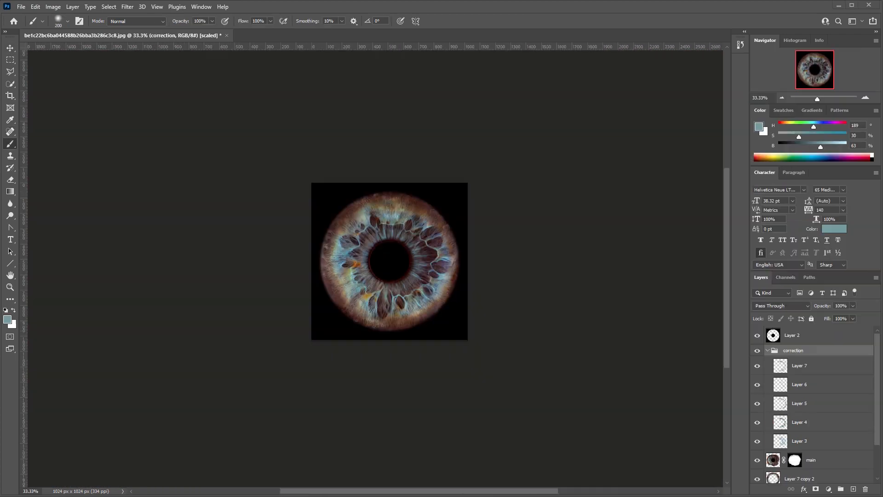
Step: Hide the correction group, the main layer and the Layer 7 copies to examine the original iris photo under Layer 2
left_click(757, 351)
left_click(756, 460)
scroll(758, 462, "down", 3)
left_click(757, 454)
scroll(758, 460, "up", 3)
key("ctrl+plus")
key("ctrl+plus")
left_click(757, 335)
left_click(757, 335)
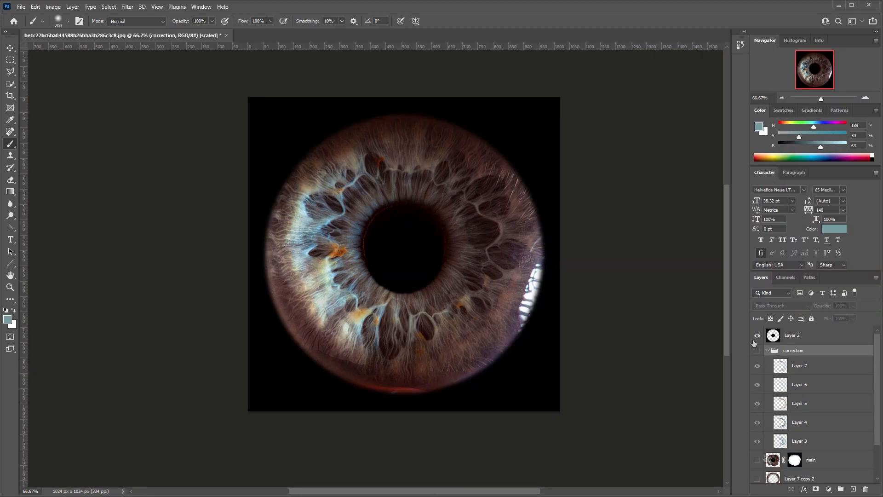
Step: Show Layer 7 copy, Layer 7 copy 2, main and the correction group again in turn to examine what each adds
scroll(773, 445, "down", 2)
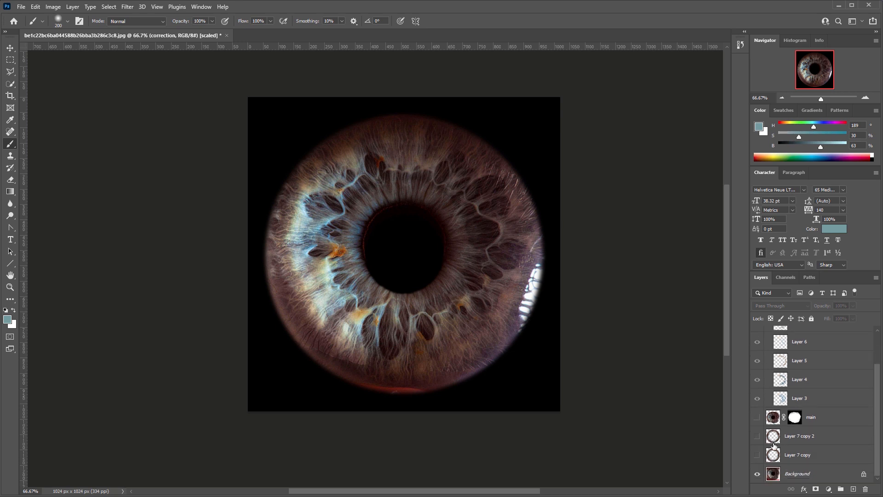
left_click(757, 456)
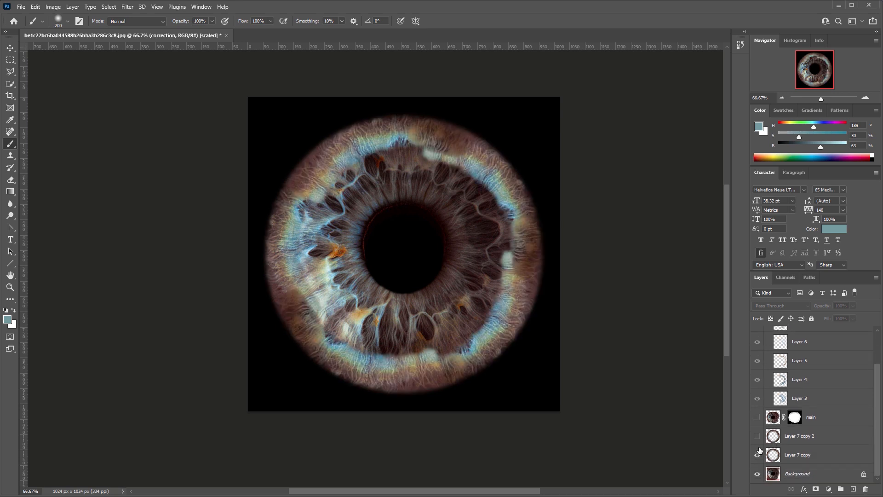
left_click(757, 436)
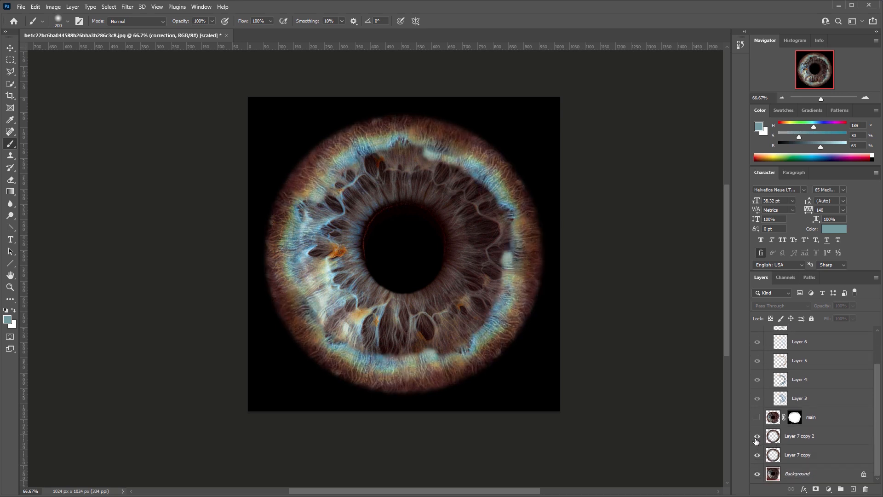
left_click(757, 417)
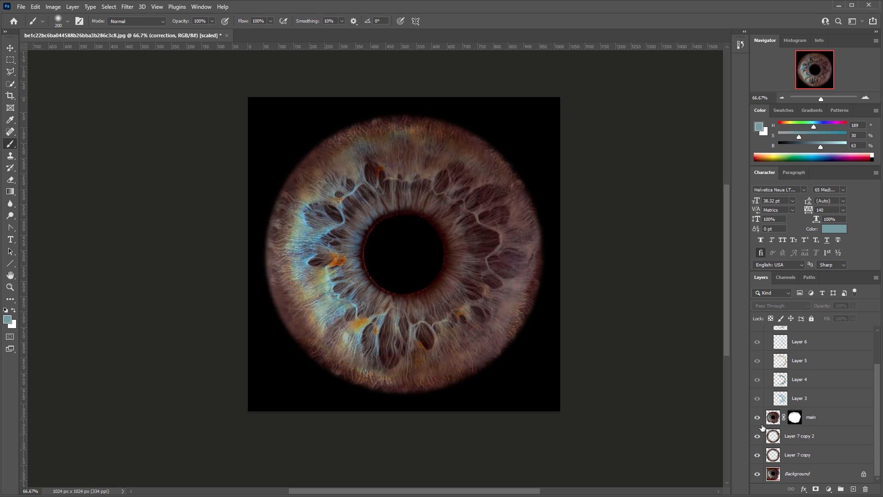
scroll(757, 430, "up", 2)
left_click(757, 346)
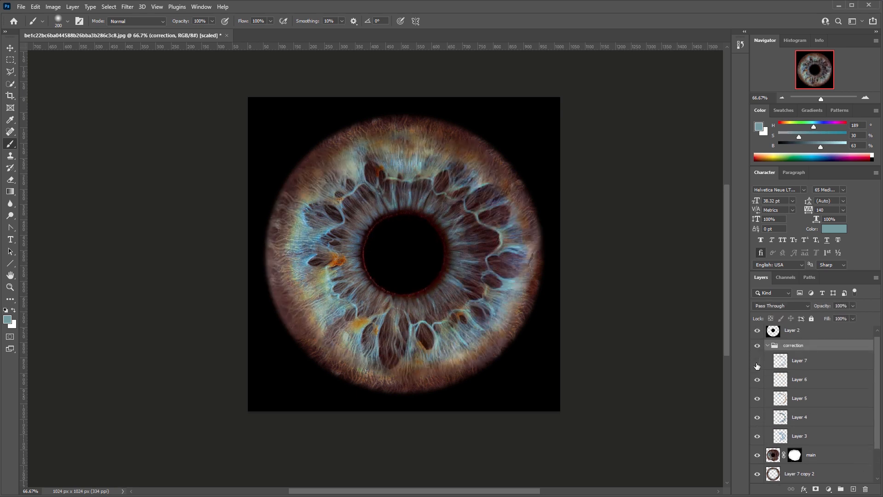
Step: Toggle the individual layers inside the correction group to examine each one's effect on the iris
left_click(757, 435)
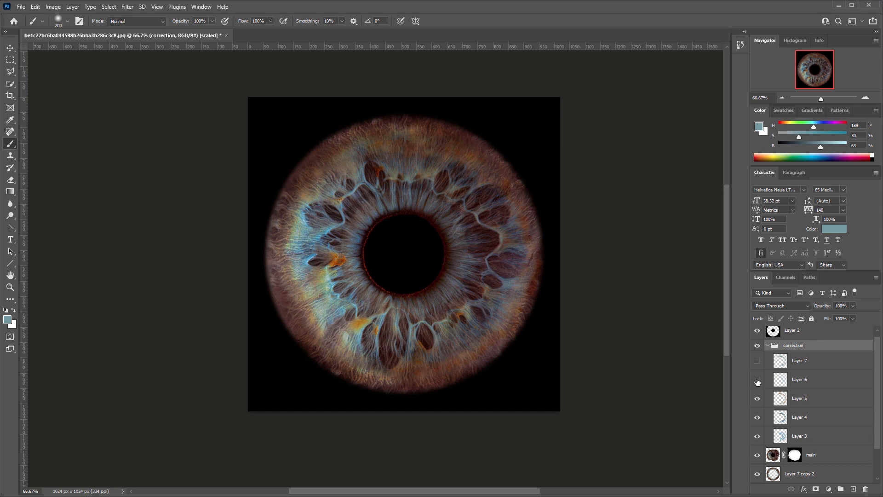
left_click(758, 381)
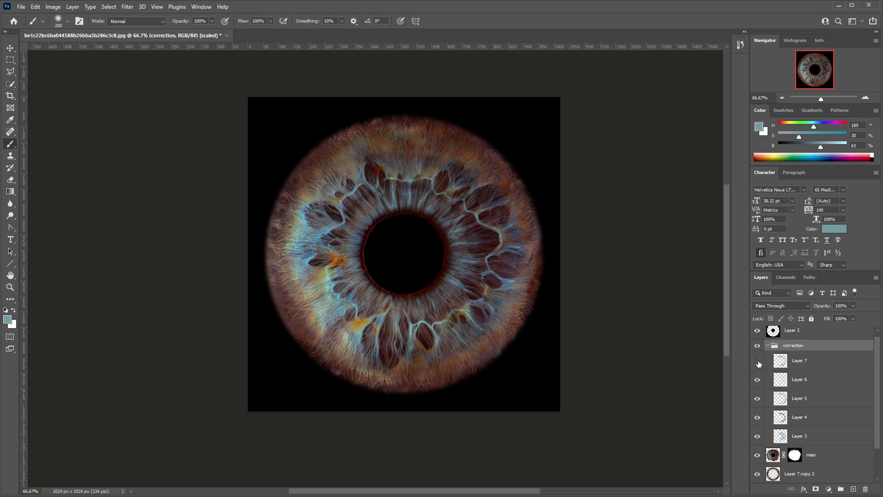
left_click(757, 362)
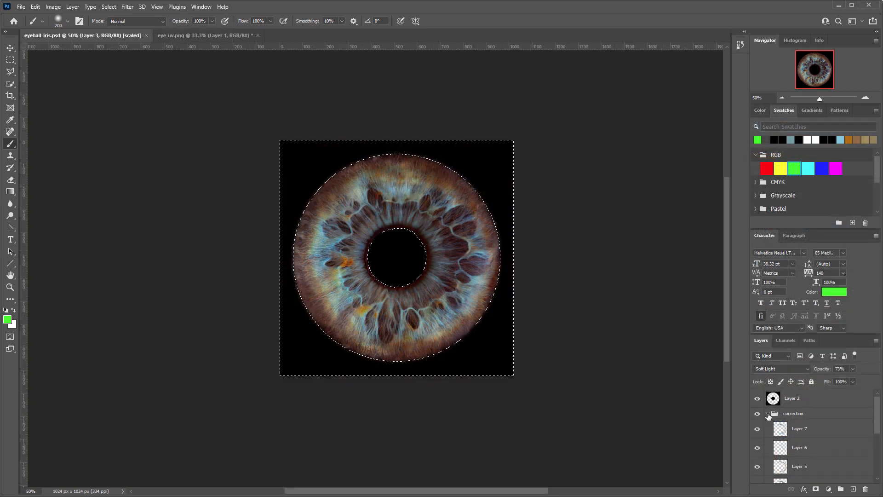
Step: Merge the correction group, main and both Layer 7 copies down into the Background layer, leaving Layer 2 separate
left_click(768, 415)
left_click(802, 416)
left_click_drag(877, 414, 876, 448)
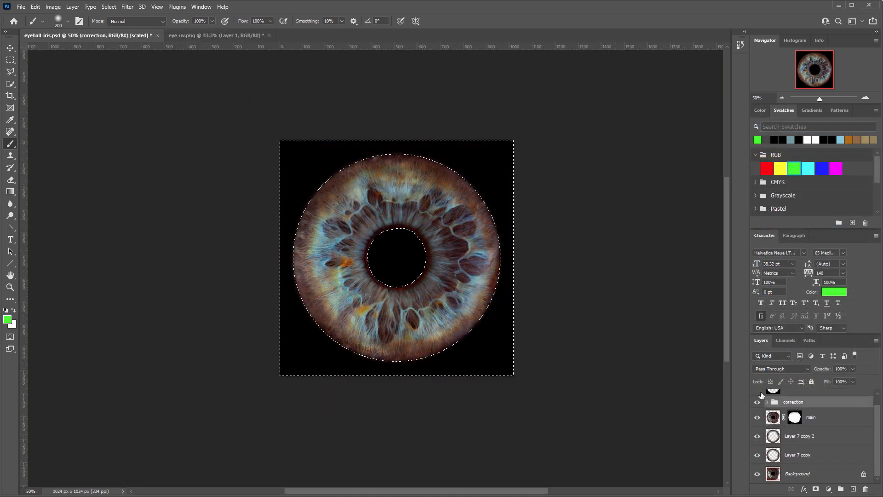
scroll(777, 404, "up", 1)
left_click(757, 398)
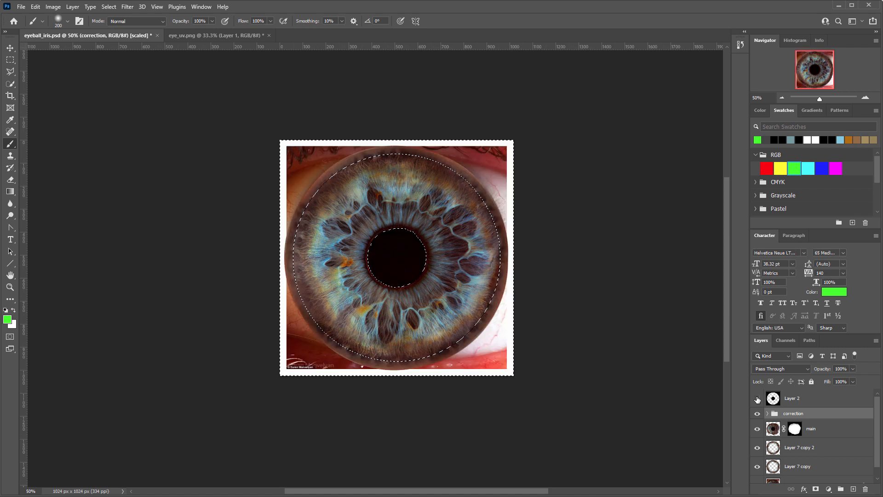
left_click(758, 398)
left_click_drag(878, 412, 876, 445)
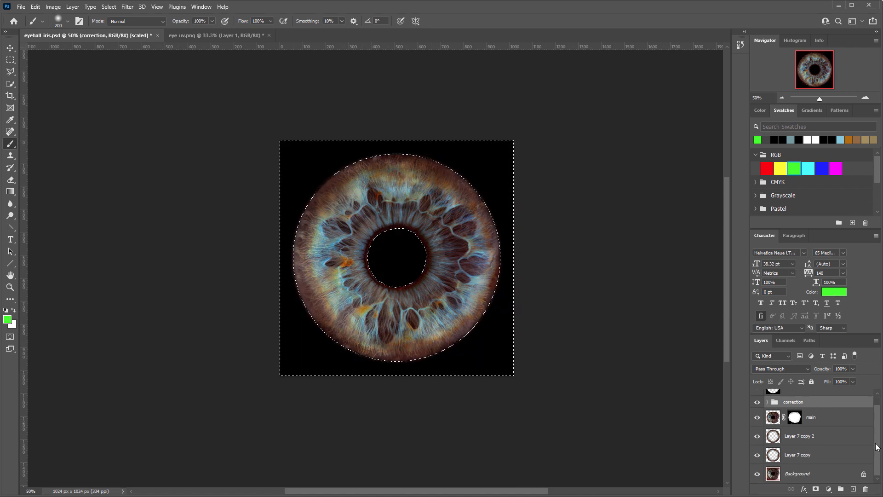
left_click(801, 476, "shift")
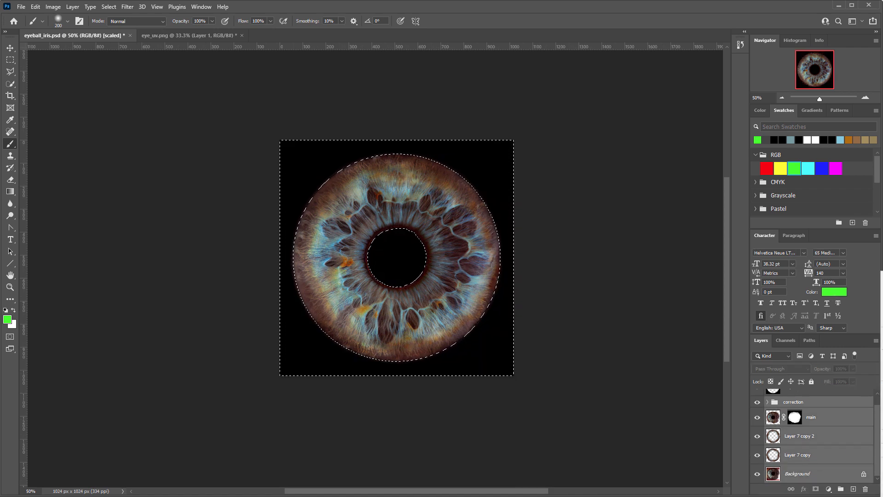
key("ctrl+e")
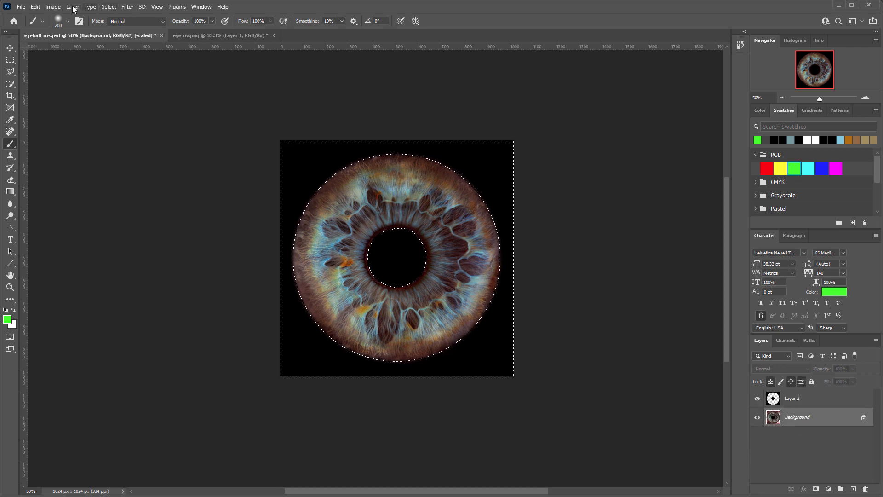
Step: Invert the selection to cover the iris ring on the Background layer, and copy the ring
left_click(109, 7)
left_click(117, 43)
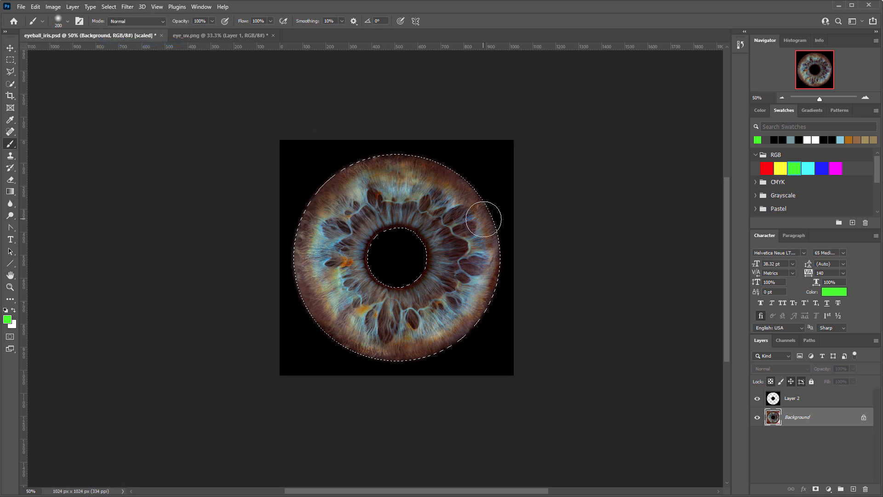
Step: Switch to eye_uv.png, paste the iris ring over the large wireframe disc as a new layer, and activate the Move tool
left_click(239, 36)
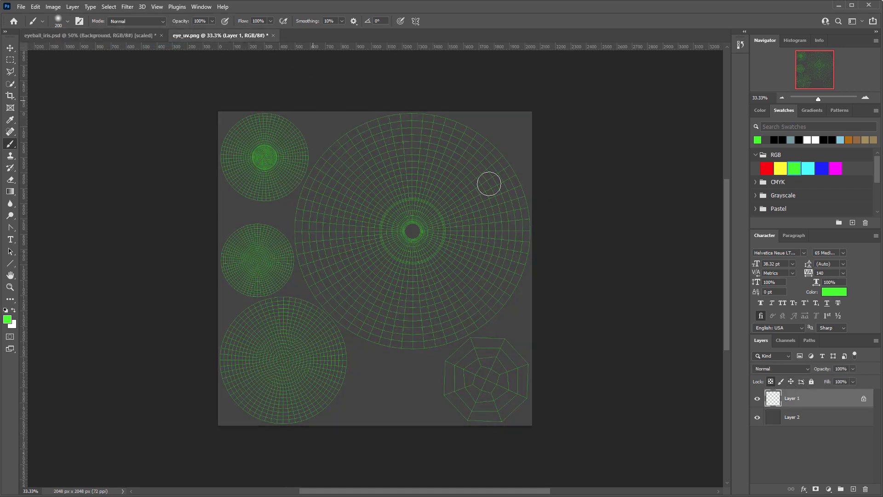
left_click(865, 98)
left_click(865, 98)
left_click(865, 99)
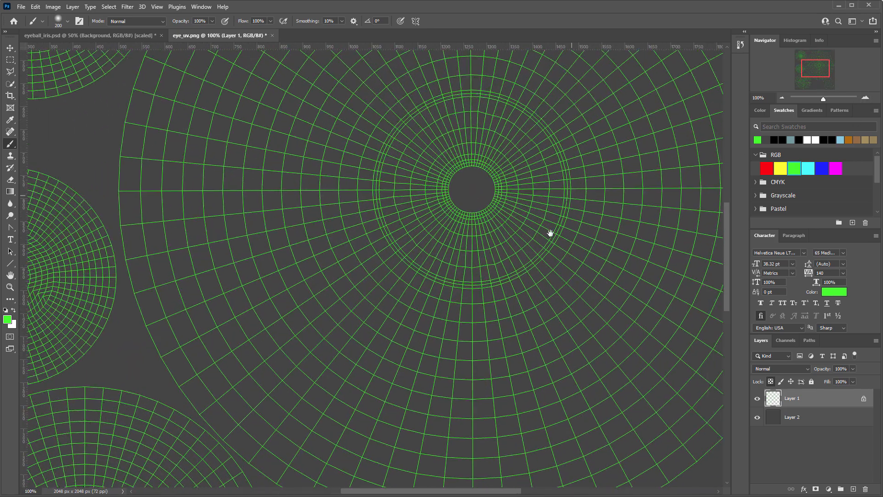
left_click_drag(550, 233, 507, 306)
left_click(864, 98)
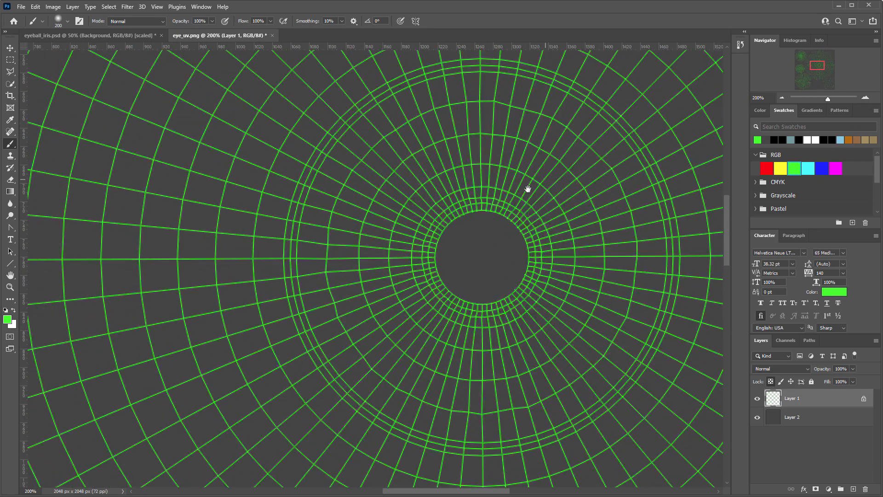
key("ctrl+v")
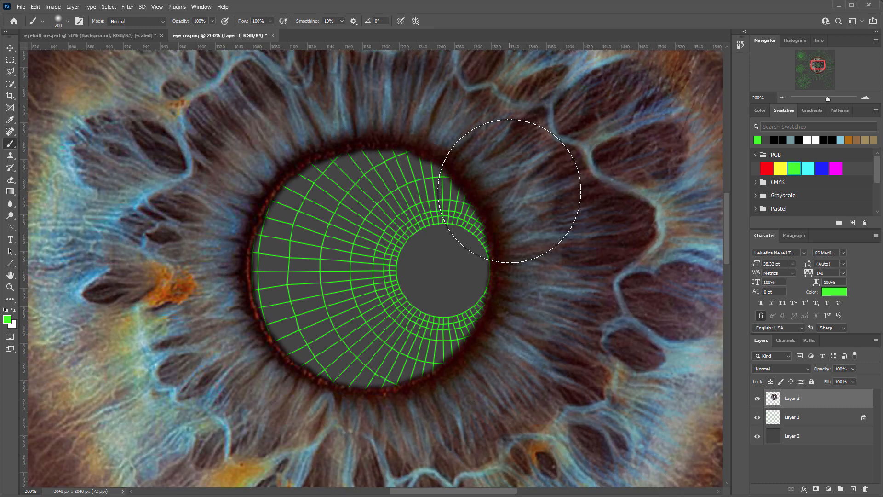
left_click(782, 98)
left_click(782, 97)
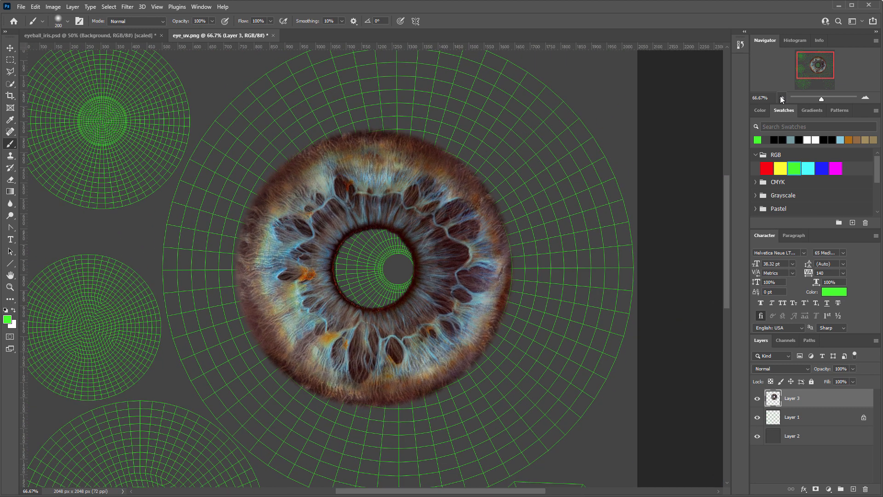
left_click(16, 52)
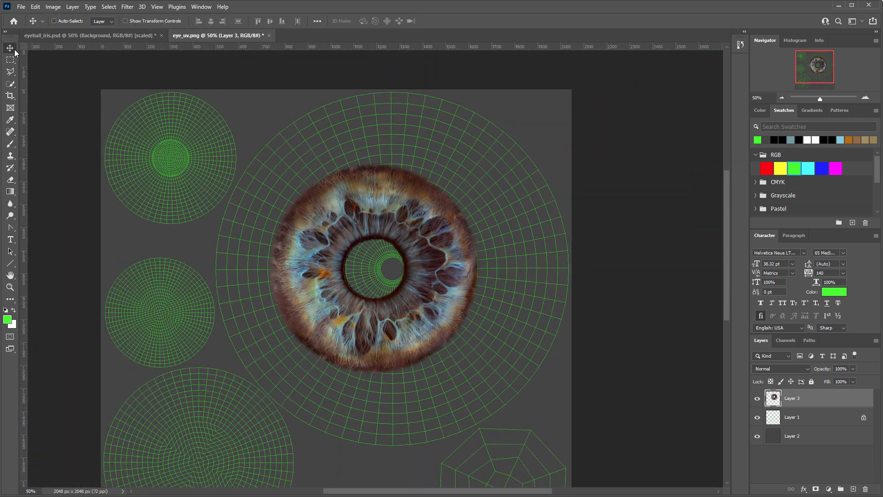
Step: Scale the pasted iris ring proportionally to 61.88% and move it towards the centre of the large wireframe disc
left_click(865, 98)
left_click(865, 98)
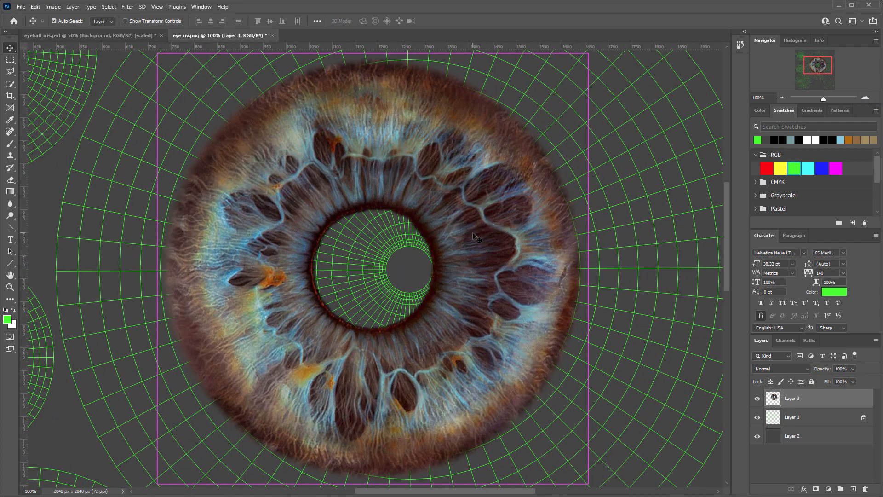
key("ctrl+t")
left_click_drag(589, 55, 386, 177)
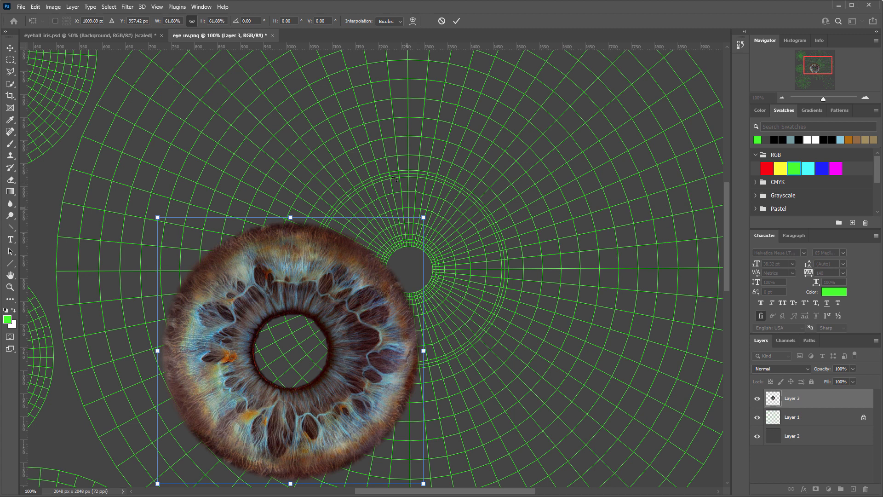
left_click_drag(349, 278, 424, 278)
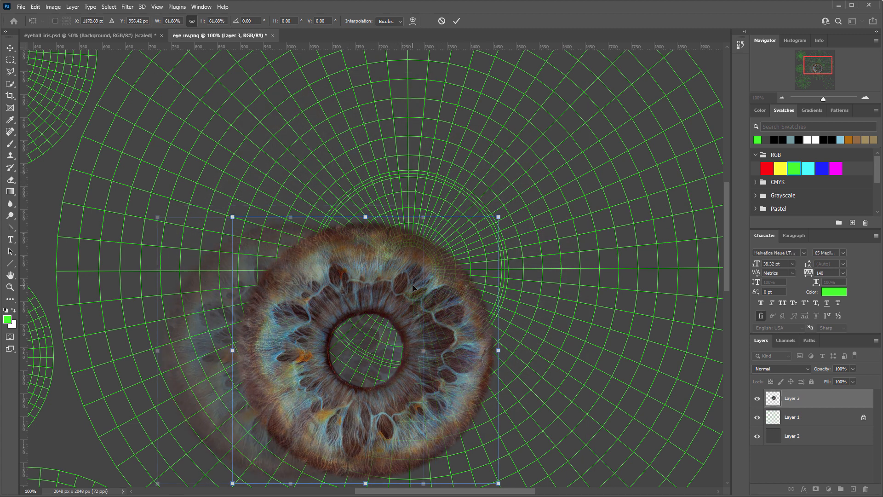
key("Return")
Step: Move the iris layer below the wireframe layer, scale it to about 75.5% and centre it on the disc's inner rings
left_click_drag(792, 398, 792, 425)
key("ctrl+plus")
left_click_drag(428, 287, 513, 121)
key("ctrl+t")
left_click_drag(676, 484, 617, 414, "alt")
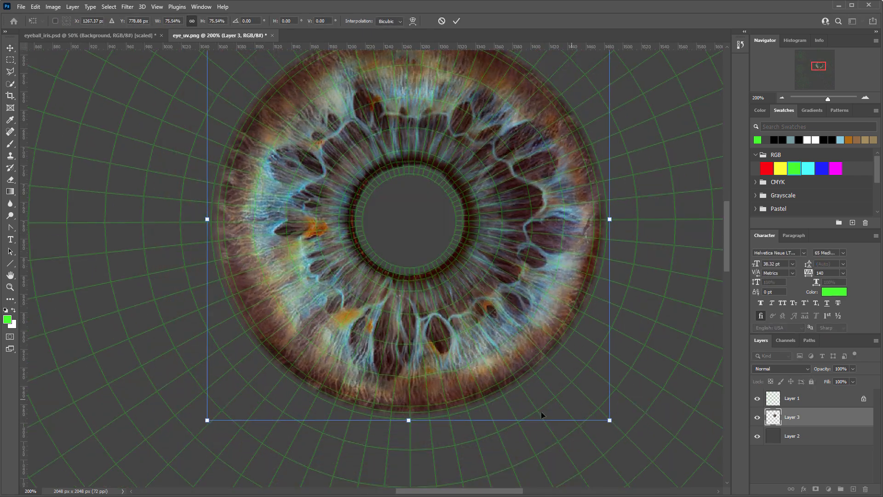
left_click_drag(551, 81, 559, 132)
key("Return")
key("ctrl+plus")
key("ctrl+plus")
key("ctrl+plus")
key("ctrl+minus")
key("ctrl+minus")
key("ctrl+minus")
key("ctrl+minus")
key("ctrl+minus")
key("ctrl+minus")
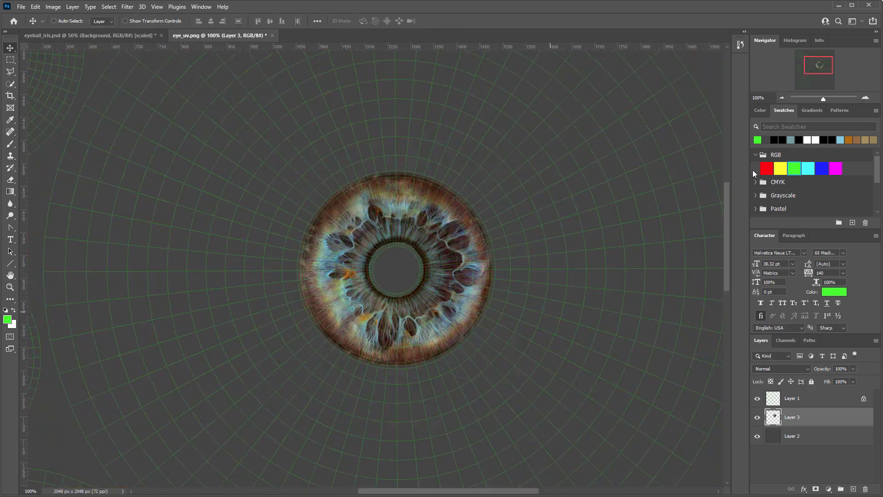
Step: Add a layer directly above Layer 2 and fill it with pale pink (H 0, S 12, B 99)
left_click(792, 435)
key("m")
left_click(853, 488)
left_click(759, 110)
left_click(758, 161)
left_click_drag(794, 137, 786, 137)
key("alt+BackSpace")
Step: Create a soft white glow around the iris on a new layer, using a circular selection centred on the pupil
left_click(864, 98)
right_click(10, 60)
left_click(41, 68)
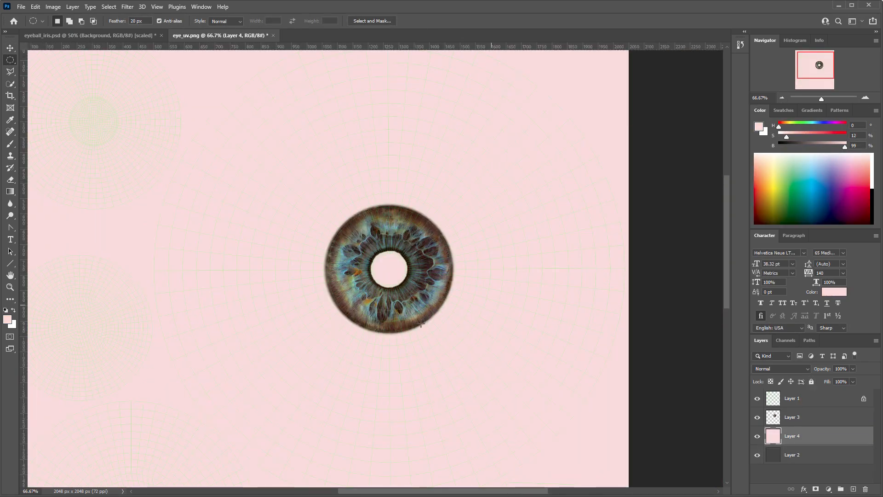
left_click(756, 436)
left_click_drag(389, 268, 474, 353, "alt+shift")
left_click(757, 436)
left_click(853, 489)
left_click(755, 439)
left_click(757, 437)
key("ctrl+minus")
key("ctrl+minus")
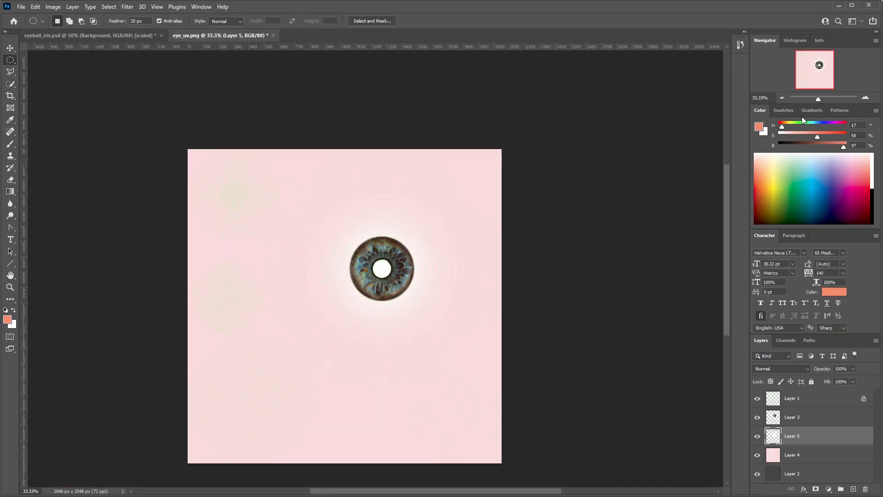
Step: Add a layer filled with salmon red and mask it with a large circular selection feathered 20 px, centred on the iris
left_click(853, 489)
key("alt+BackSpace")
left_click(864, 98)
left_click(864, 98)
mouse_move(389, 269)
left_mouse_down("alt+shift")
mouse_move(566, 438)
mouse_move(543, 423)
left_mouse_up("alt+shift")
left_click(815, 489)
Step: Invert Layer 6's mask and soften it with a Gaussian Blur so the red fades towards the iris
left_click(53, 7)
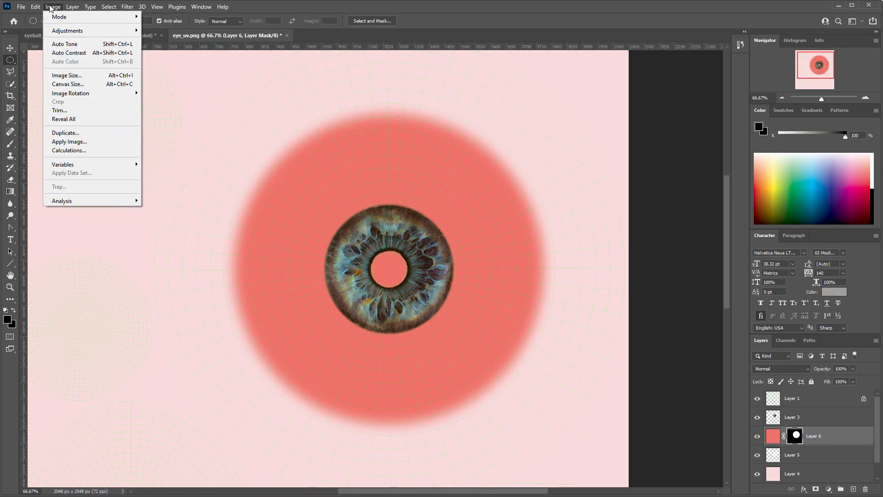
left_click(161, 133)
left_click(127, 7)
left_click(262, 159)
left_click_drag(662, 268, 675, 270)
left_click(735, 144)
Step: Add a layer and brush thin red veins around the iris in a darker red (H 7, S 77, B 87)
left_click(853, 490)
left_click(10, 120)
left_click_drag(843, 146, 836, 146)
left_click_drag(817, 136, 829, 136)
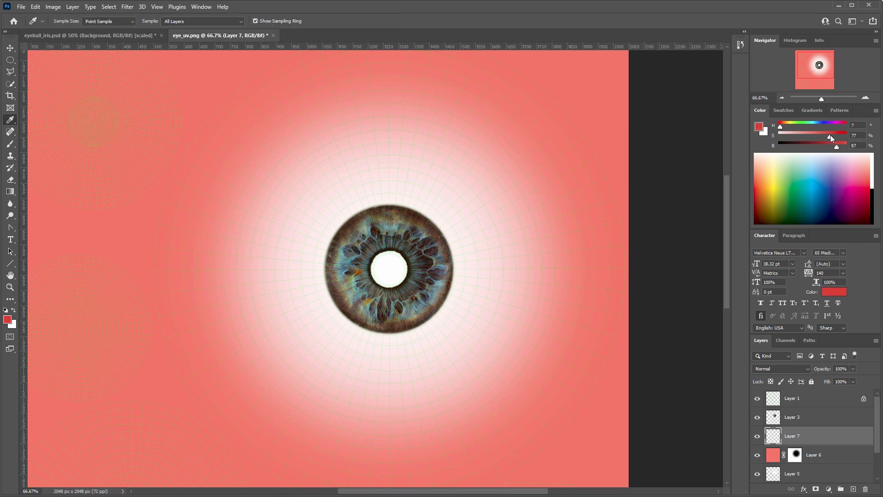
left_click(11, 143)
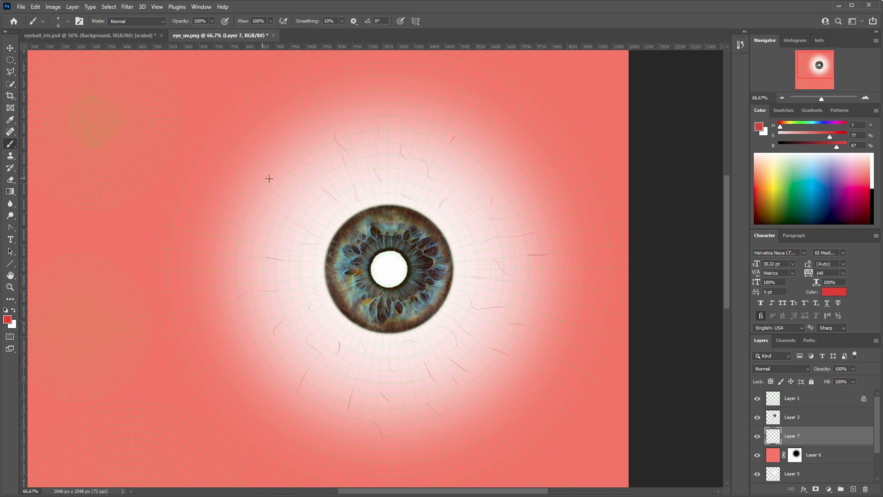
Step: Add another layer and paint more radiating red veins across the outer part of the white area
left_click(853, 489)
left_click_drag(257, 193, 276, 211)
left_click_drag(290, 175, 310, 195)
left_click_drag(301, 208, 327, 213)
left_click_drag(410, 124, 415, 134)
left_click_drag(463, 158, 457, 168)
left_click_drag(485, 173, 478, 175)
left_click_drag(490, 182, 465, 191)
Step: Hide the wireframe layer and lower the opacity of vein Layer 7 to 43% and Layer 8 to 3%
left_click(10, 84)
left_click(757, 398)
left_click(792, 455)
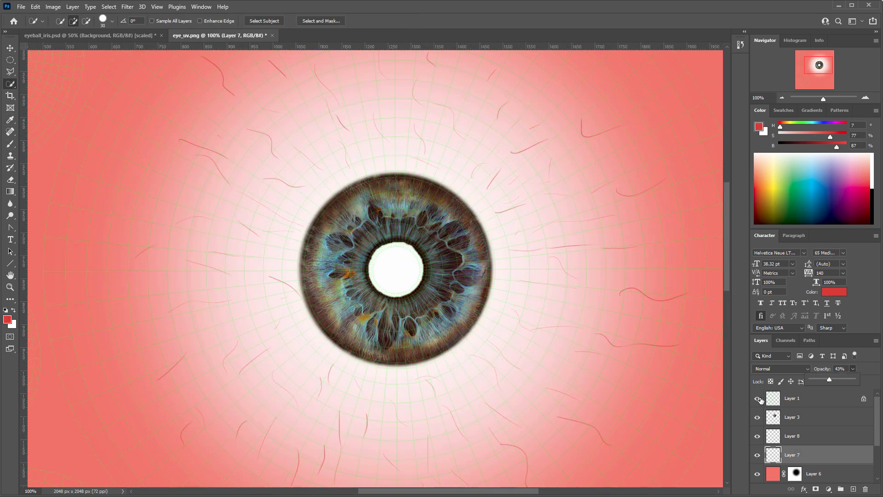
left_click(791, 435)
left_click_drag(853, 377, 812, 377)
Step: Soften the veins on Layer 8 with a Gaussian Blur
left_click(128, 6)
left_click(262, 159)
left_click(735, 144)
left_click(781, 97)
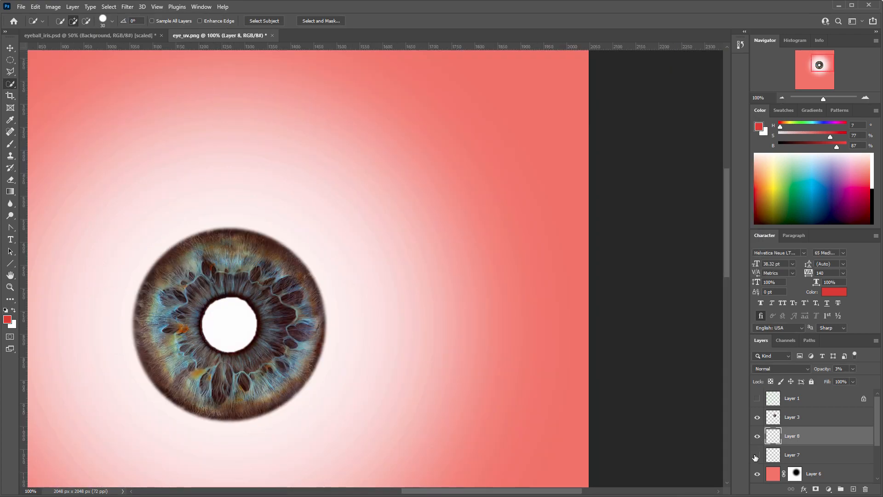
left_click_drag(824, 63, 820, 65)
Step: Raise the opacity of the selected vein layer and open Gaussian Blur for it
left_click(852, 369)
left_click_drag(834, 377, 843, 378)
left_click(865, 98)
left_click_drag(819, 65, 824, 63)
left_click(128, 7)
left_click(262, 159)
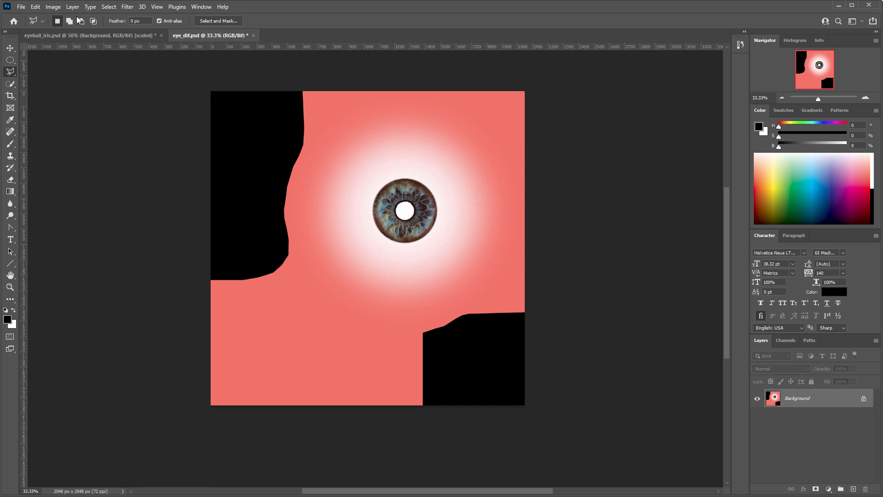
Step: Save the flattened eye texture as eye_dif.png in PNG format in the project's sourceimages folder
left_click(21, 7)
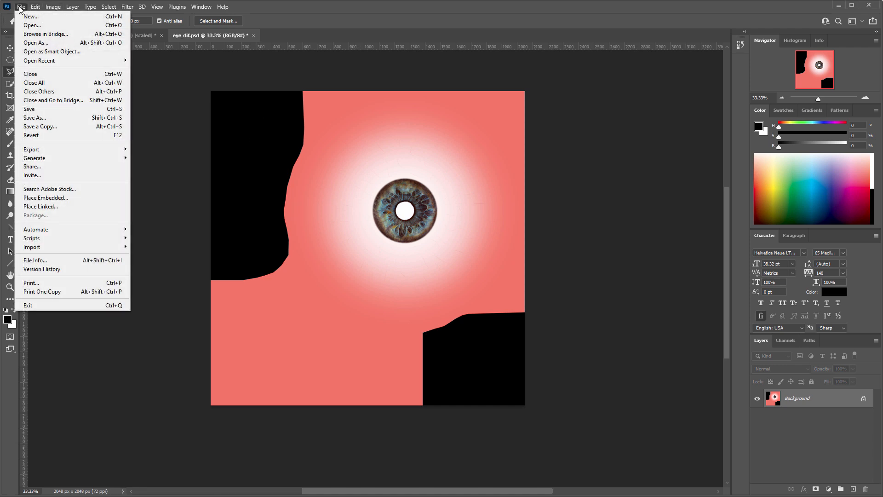
left_click(57, 118)
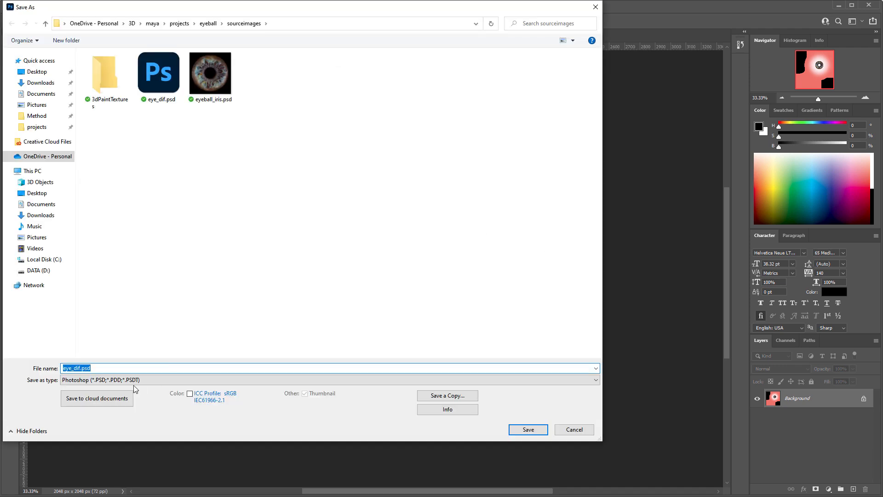
left_click(110, 379)
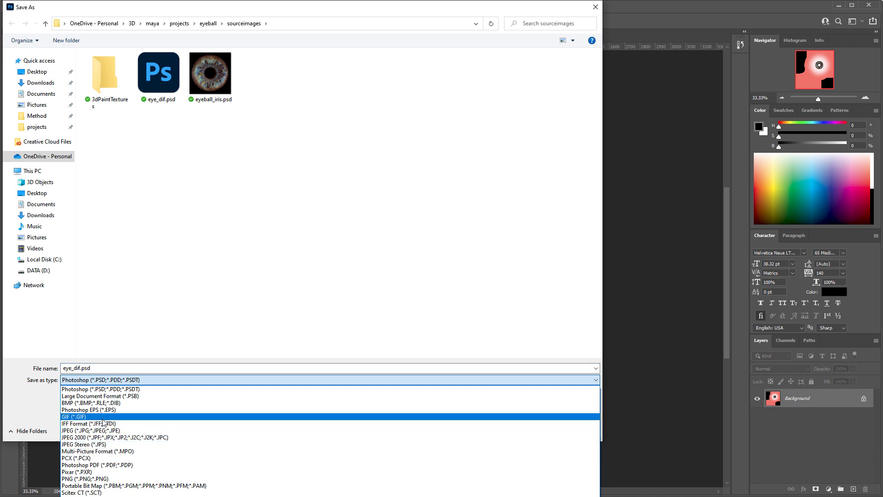
left_click(111, 478)
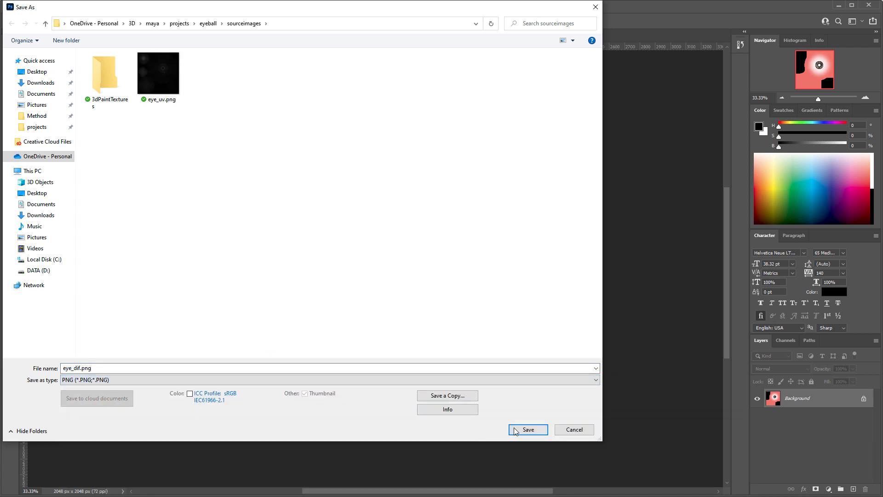
left_click(528, 429)
left_click(834, 188)
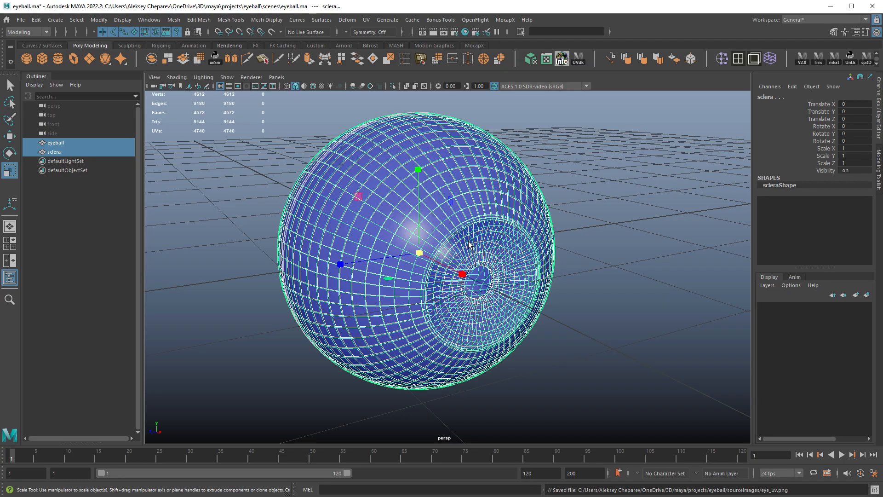
Step: Switch to Maya, open Hypershade and resize its window so that the eyeball stays partly visible beside it
left_click(606, 239)
key("ctrl+z")
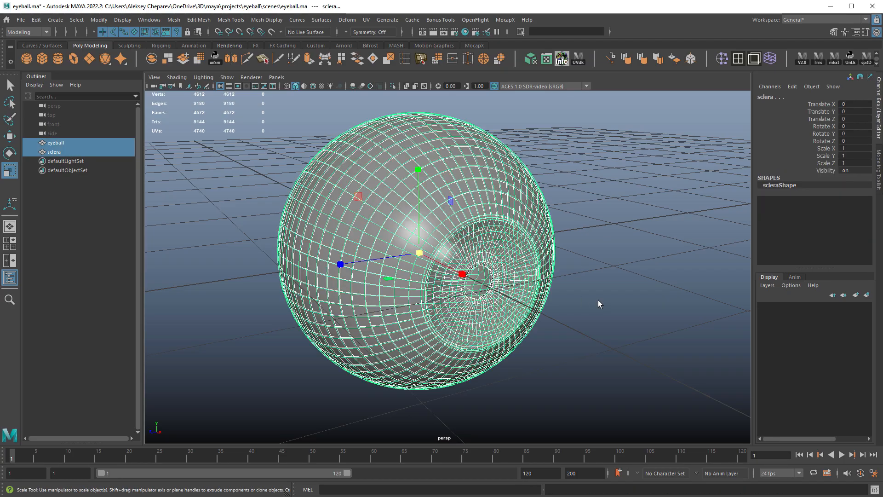
left_click_drag(590, 257, 590, 262, "alt")
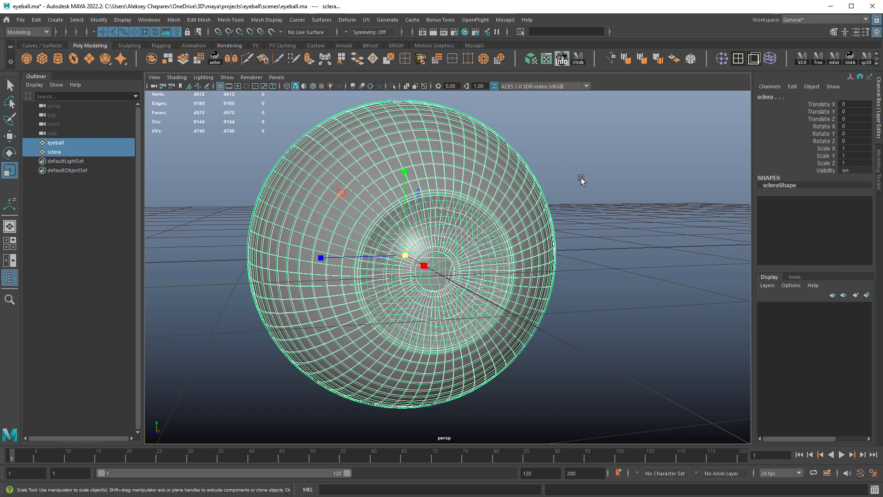
middle_click_drag(581, 179, 547, 171, "alt")
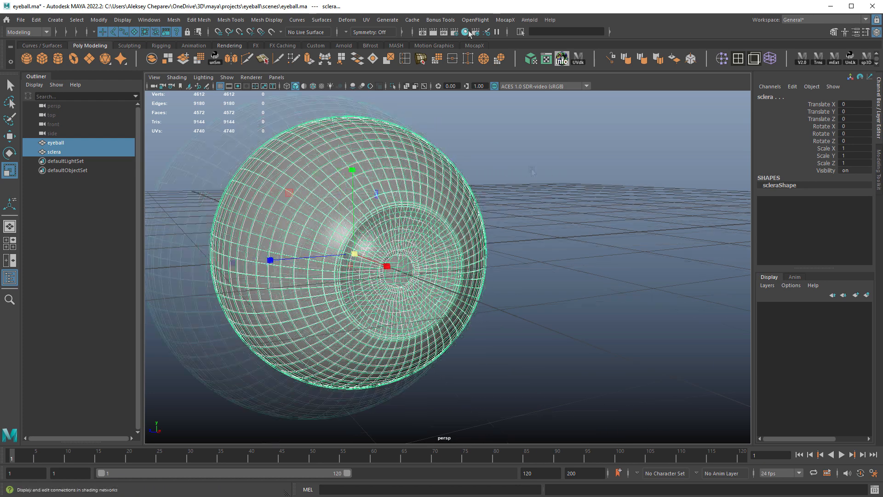
left_click(465, 32)
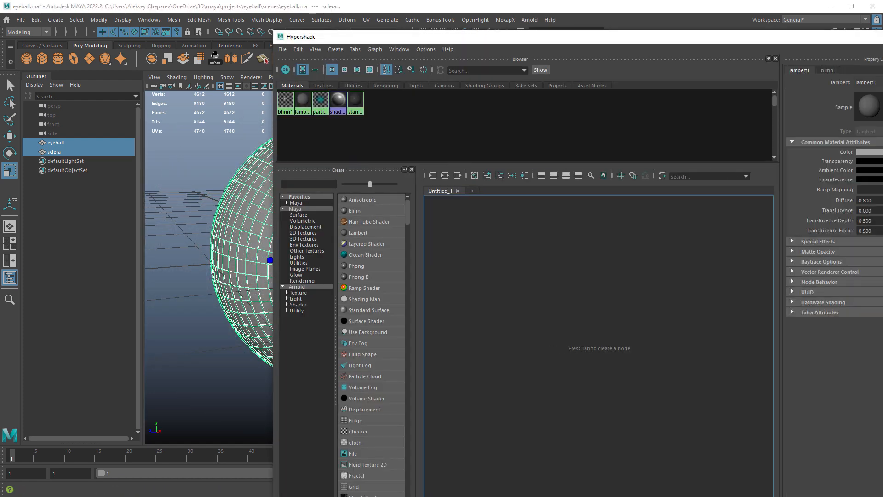
left_click_drag(882, 30, 882, 128)
left_click_drag(819, 136, 801, 19)
left_click_drag(256, 401, 304, 415)
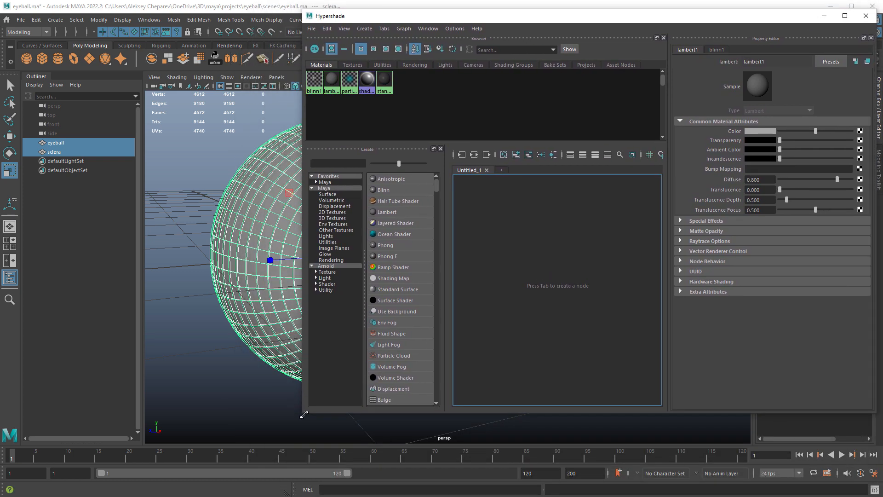
Step: Find Standard Surface among the Hypershade nodes, create two of these materials and separate them in the graph
left_click(343, 165)
type("sta")
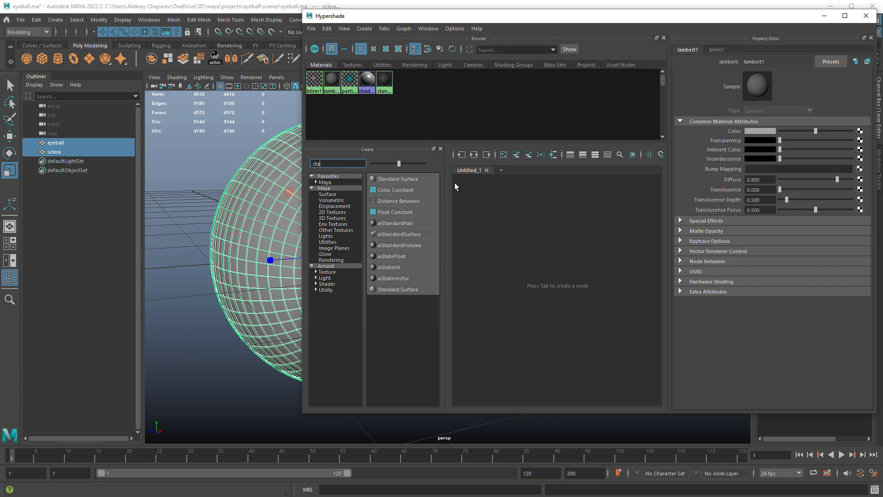
left_click(405, 178)
left_click(405, 178)
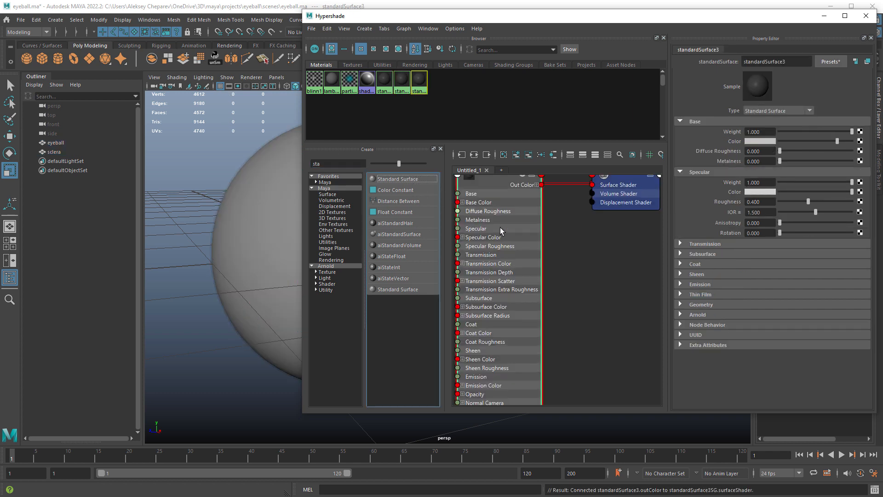
left_click_drag(510, 233, 520, 207)
Step: Rename the first Standard Surface material as eyeball_mtl and the second as sclera_mtl
double_click(777, 62)
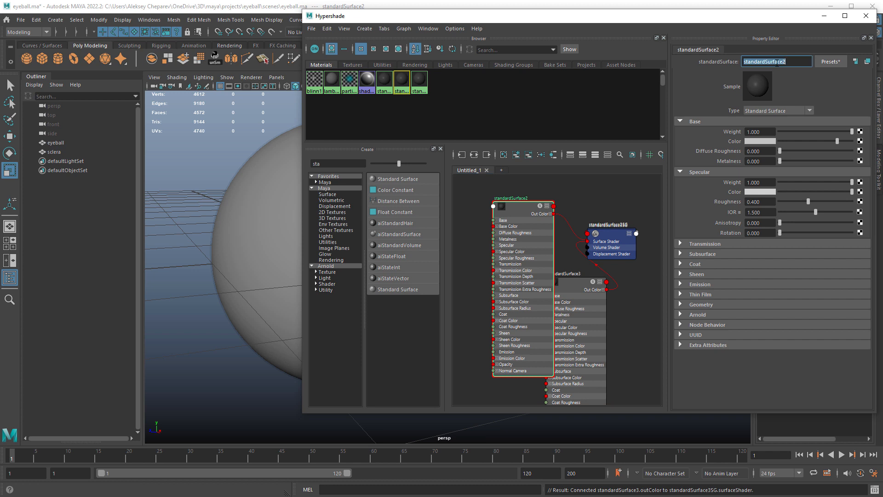
type("eyeball_mtl")
key("Return")
left_click(578, 318)
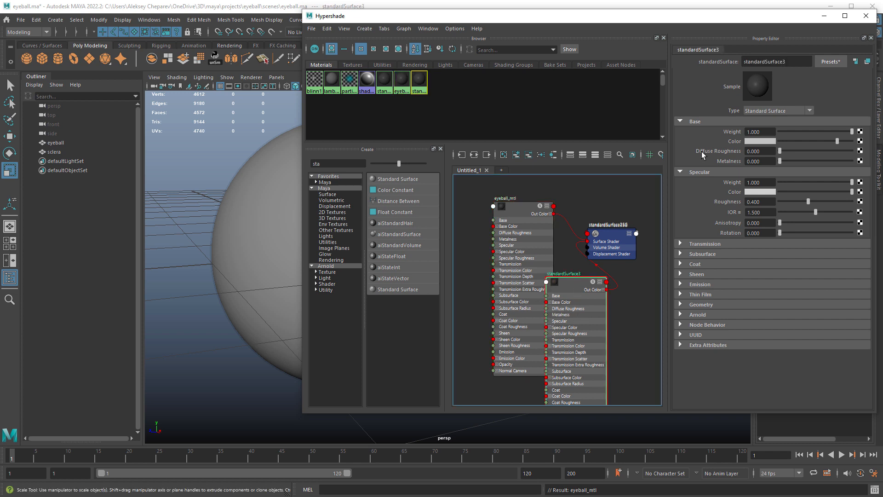
double_click(780, 62)
type("scler")
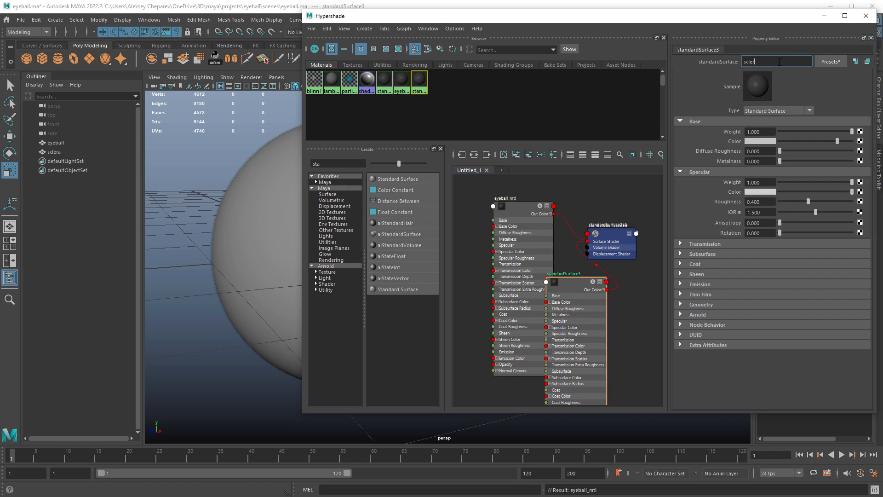
type("a_mtl")
key("Return")
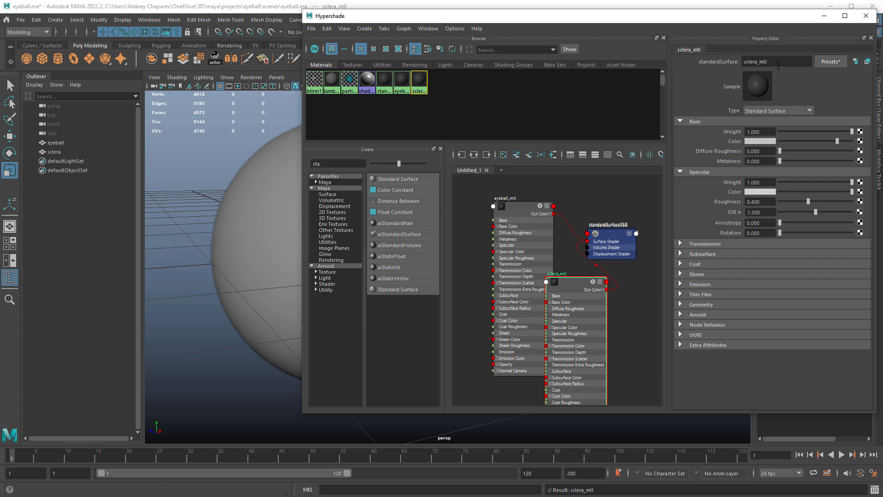
Step: Rearrange the sclera_mtl and eyeball_mtl nodes in the graph, placing the second shading group beside sclera_mtl
left_click_drag(566, 281, 552, 305)
left_click_drag(610, 233, 633, 324)
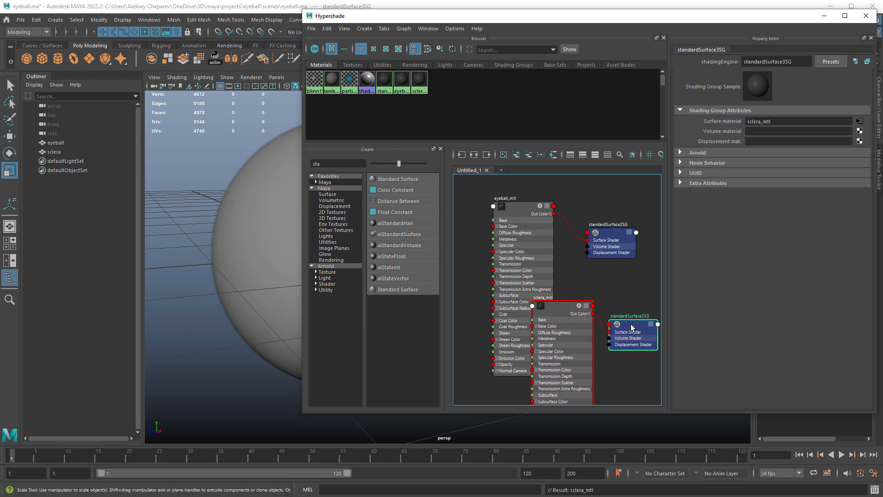
left_click_drag(522, 209, 562, 211)
Step: Select the sclera mesh and assign sclera_mtl to it, moving the eyeball_mtl node out of the way
middle_click_drag(249, 231, 161, 235, "alt")
left_click(161, 235)
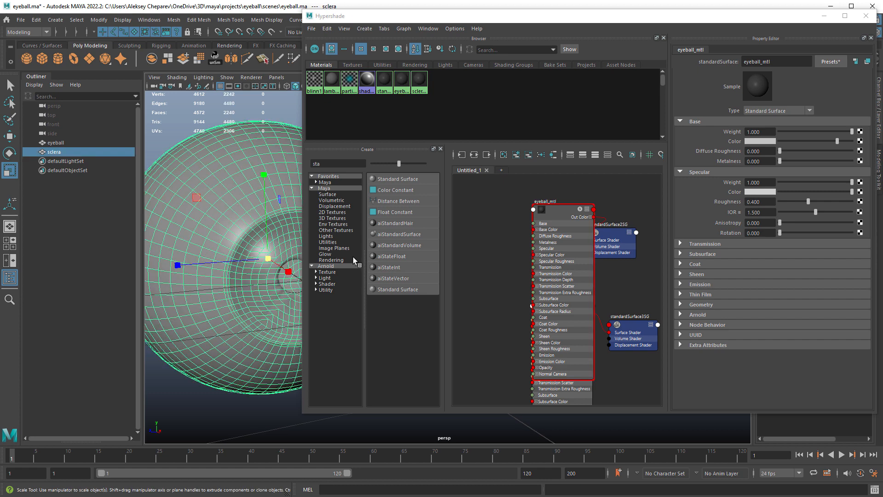
left_click_drag(558, 207, 609, 186)
left_click(253, 217)
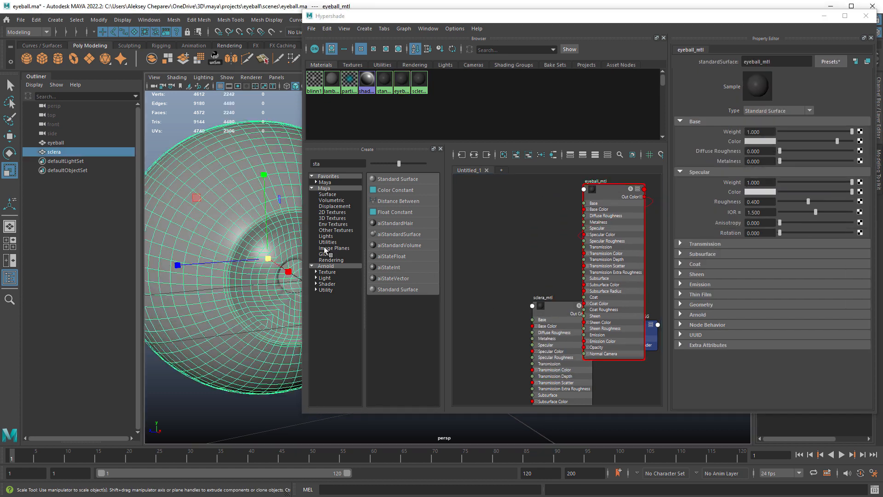
right_click(551, 305)
right_click(553, 308)
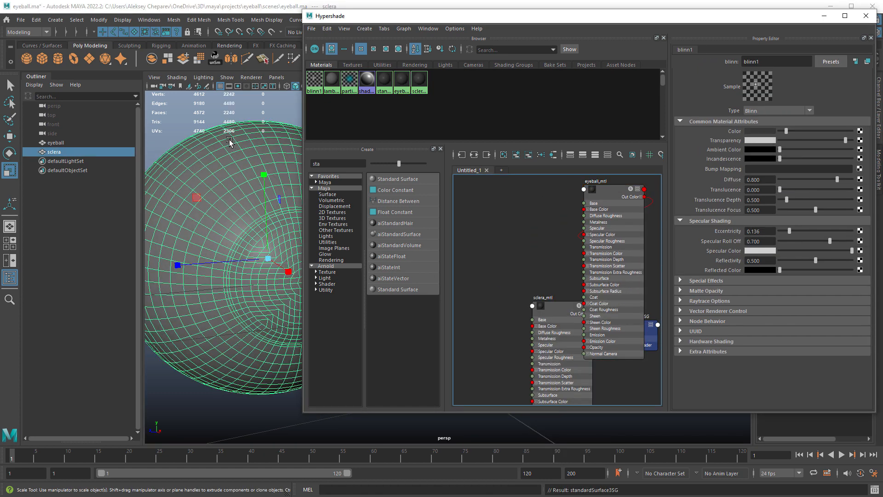
Step: Assign eyeball_mtl to the eyeball mesh, and reposition and collapse its node in the graph
left_click(245, 150)
right_click_drag(602, 191, 603, 166)
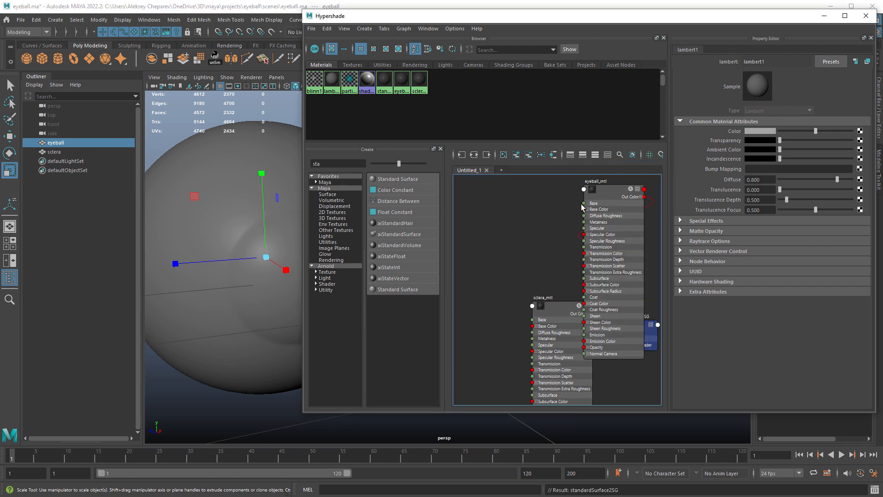
left_click(581, 210)
left_click_drag(588, 191, 552, 198)
left_click(600, 192)
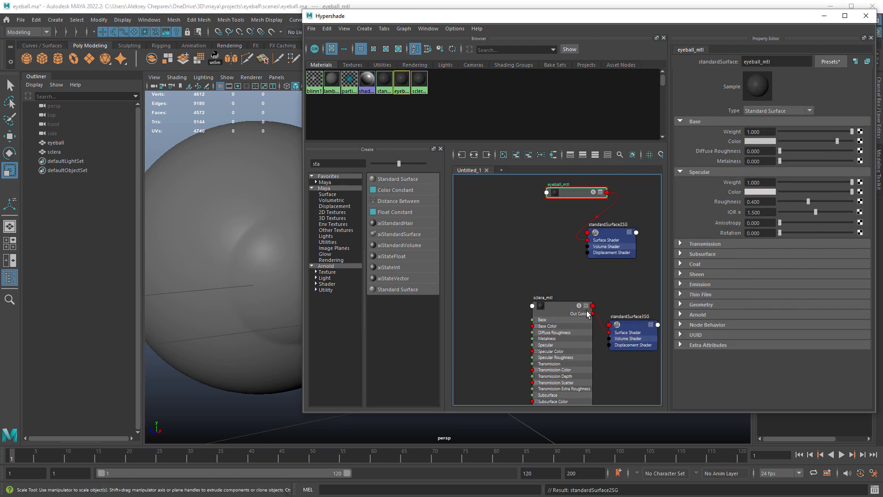
Step: Reduce the sclera_mtl and eyeball_mtl nodes to their connected attributes, and place eyeball_mtl to the left of its shading group
left_click(586, 306)
left_click(586, 306)
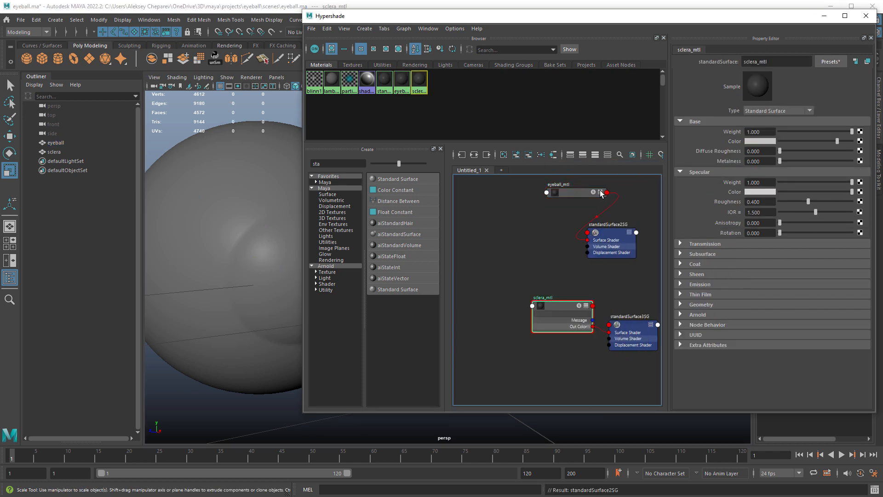
left_click(582, 193)
left_click_drag(601, 195, 666, 232)
left_click(630, 235)
left_click(578, 241)
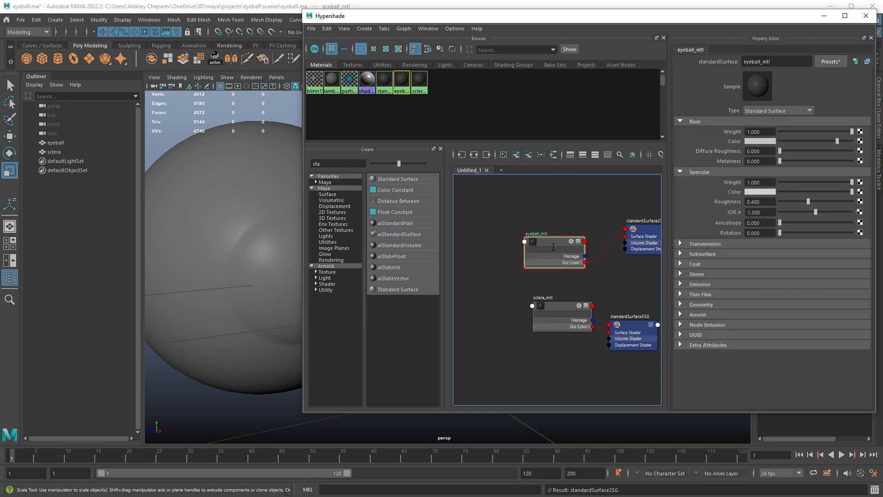
Step: Create a File texture node and place it to the left of the two material nodes
left_click(335, 165)
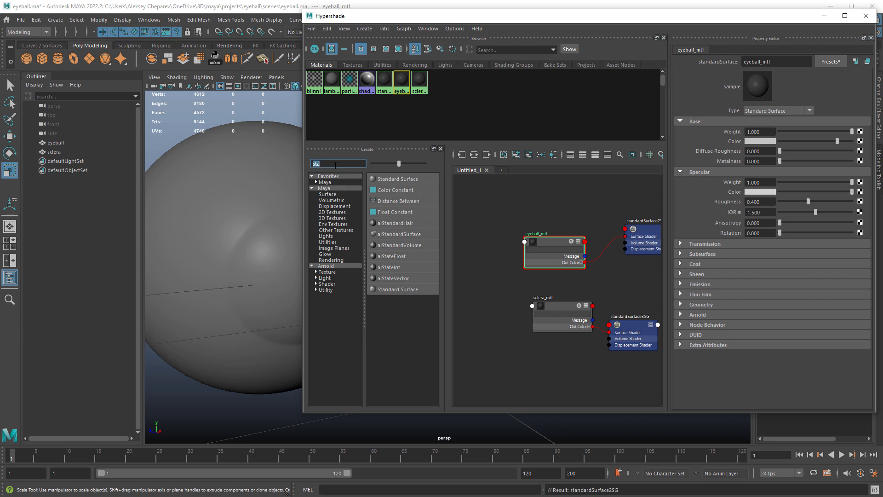
type("fle")
key("BackSpace")
key("BackSpace")
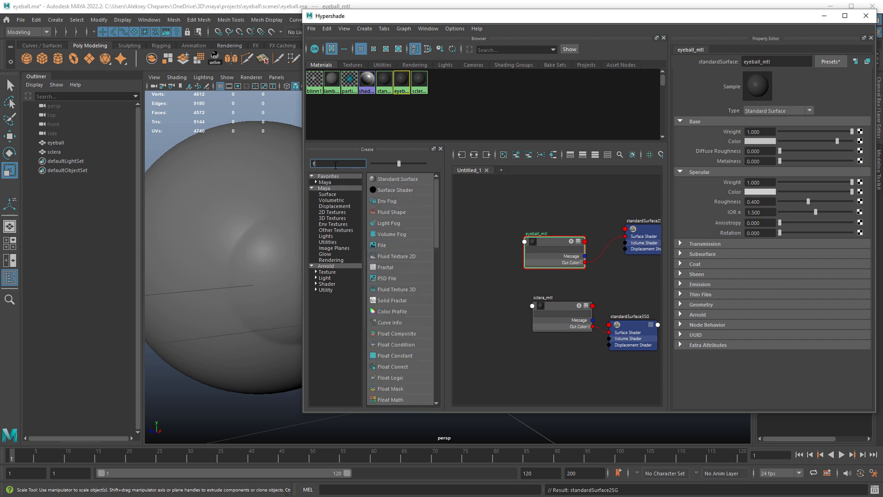
type("ile")
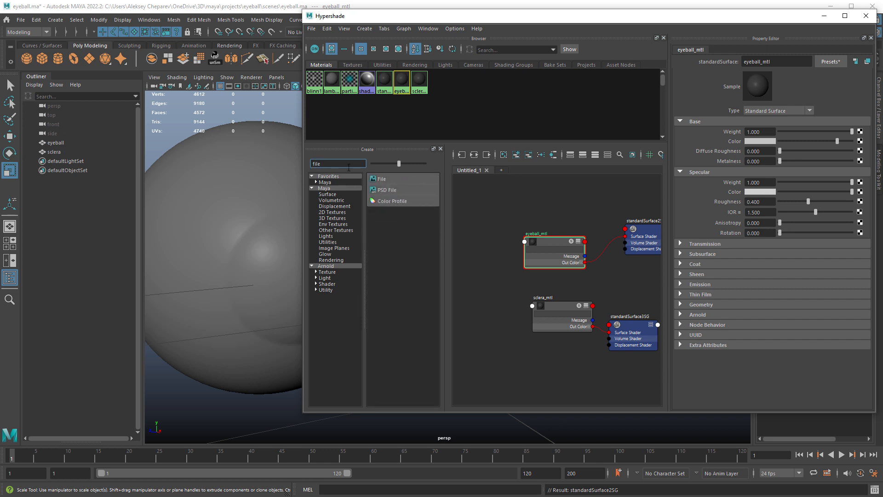
left_click(381, 178)
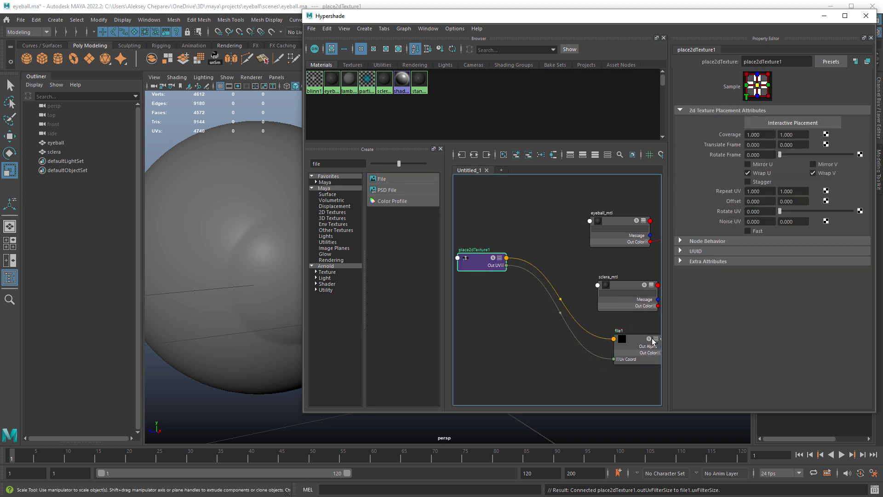
left_click_drag(645, 344, 552, 261)
middle_click_drag(632, 241, 588, 253, "alt")
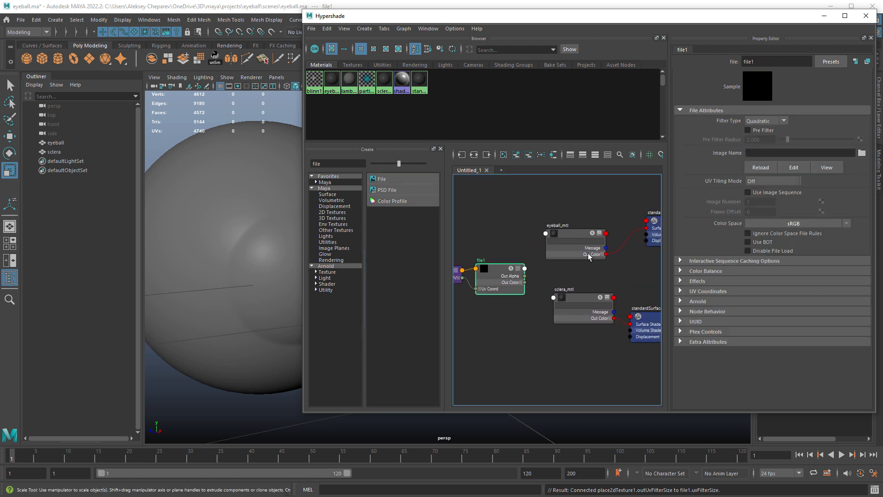
Step: Load eye_dif.png from the sourceimages folder as the image of the File texture node
left_click(861, 153)
left_click(479, 116)
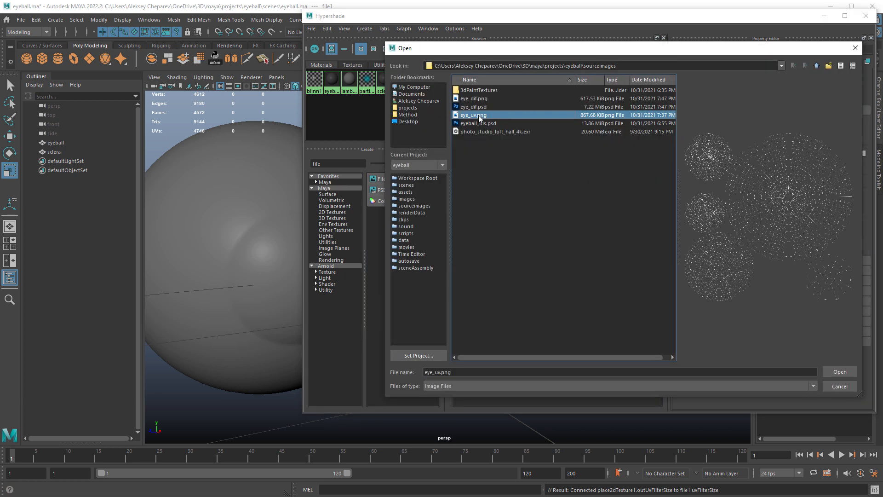
left_click(476, 99)
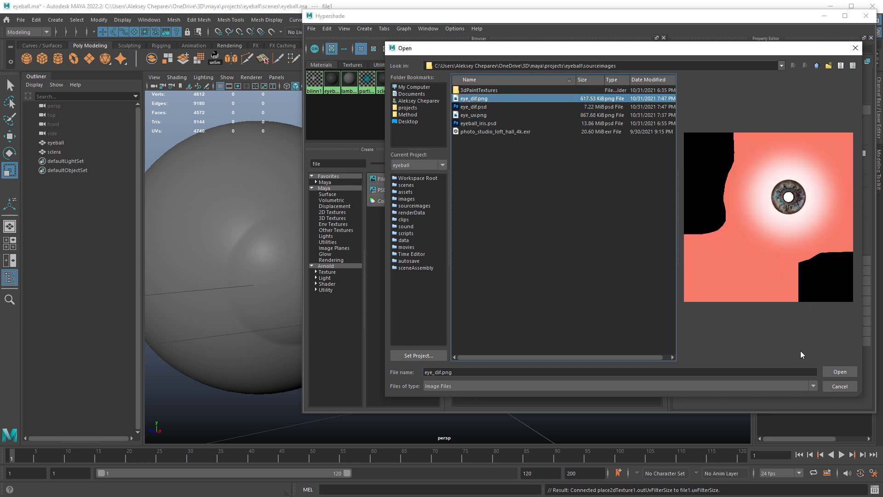
left_click(840, 372)
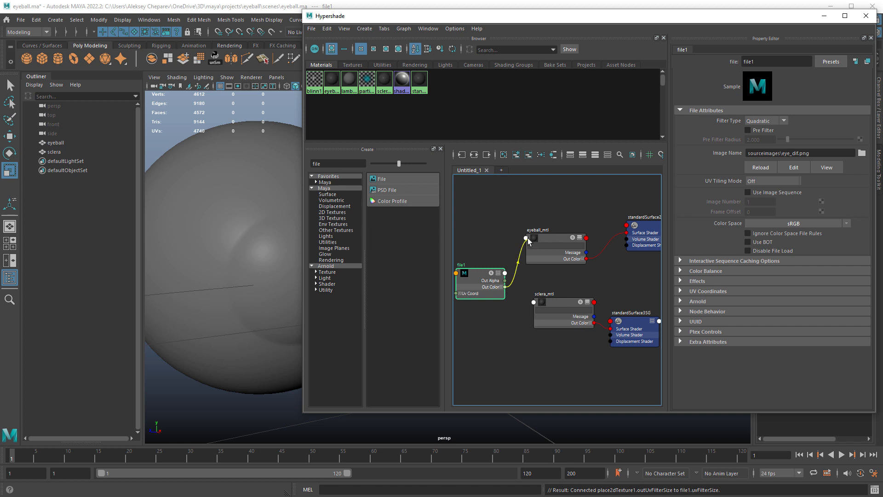
Step: Connect the File texture's color to the Base Color of eyeball_mtl
left_click_drag(527, 238, 526, 238)
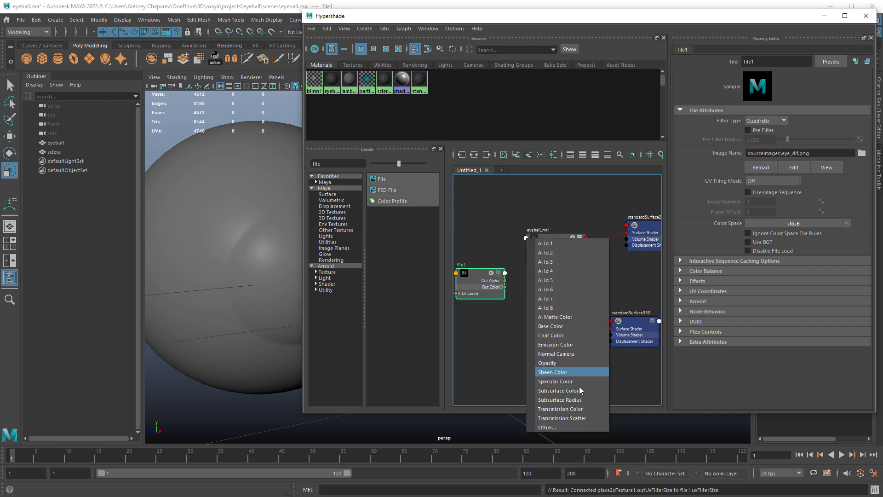
left_click(514, 327)
left_click(554, 246)
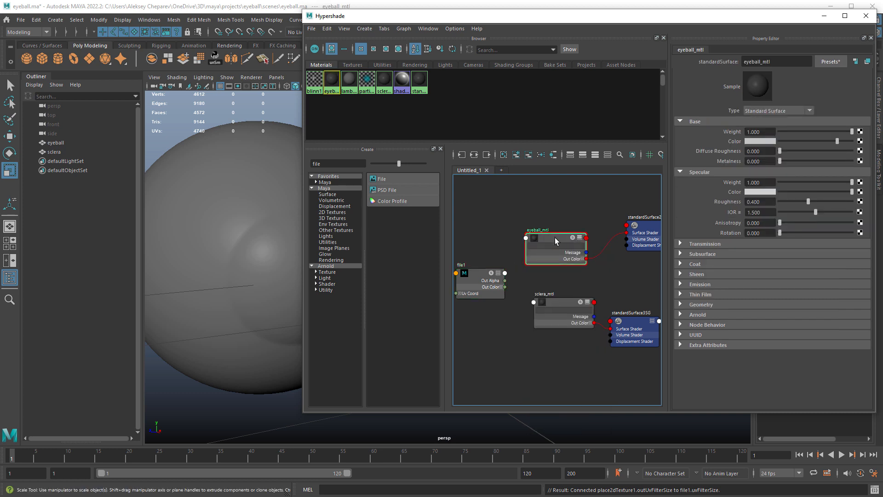
middle_click_drag(478, 274, 733, 144)
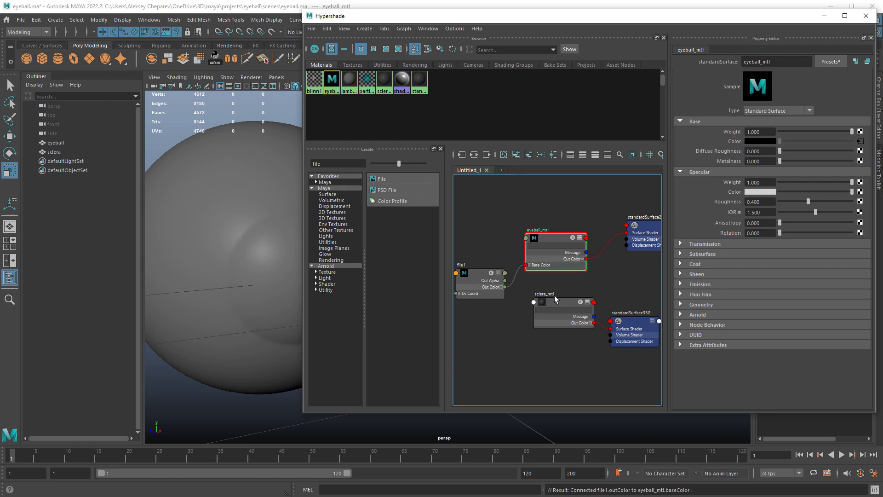
Step: Connect the same File texture to the Base Color of sclera_mtl
left_click(552, 304)
middle_click_drag(554, 271, 742, 143)
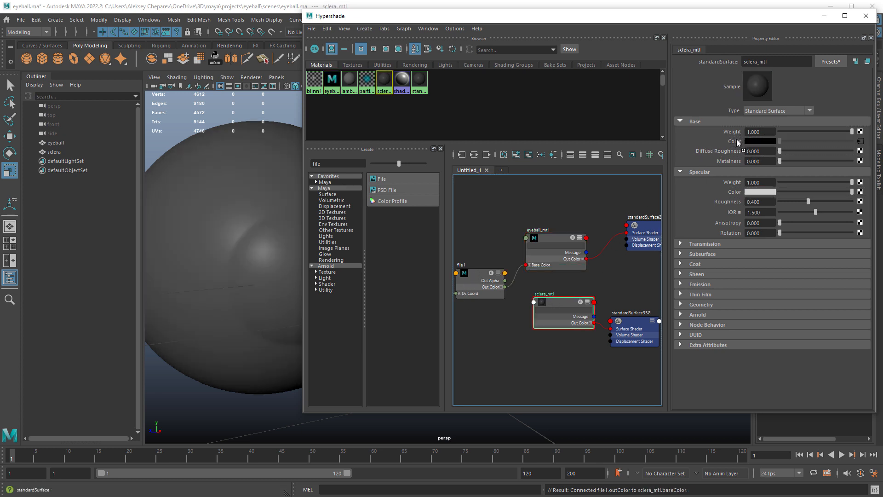
left_click(251, 256)
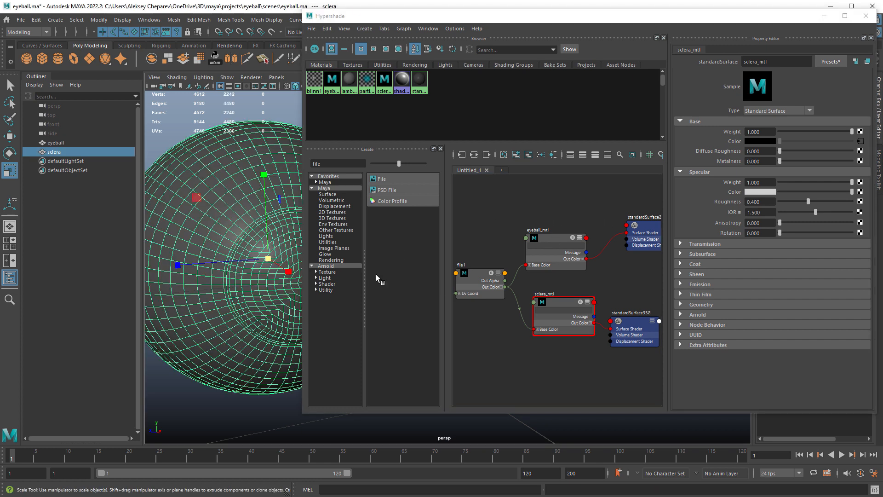
left_click(565, 306)
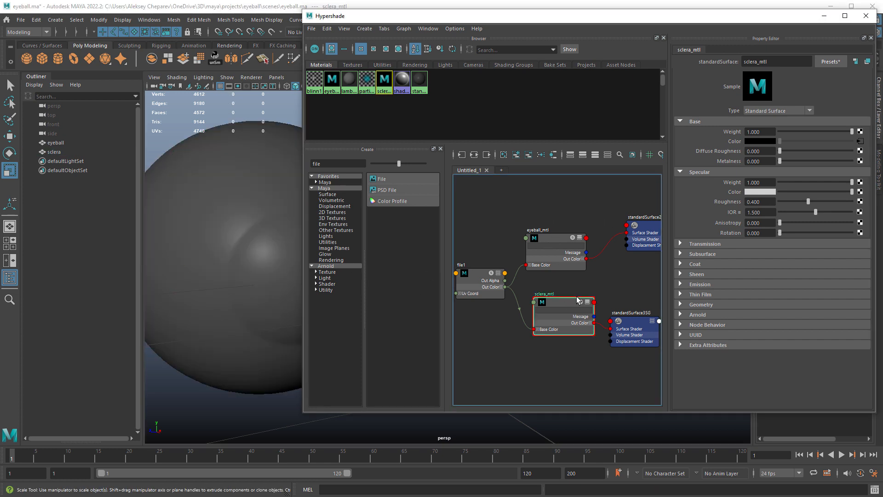
Step: Examine the Arnold attributes of the sclera mesh's shape node
left_click(291, 250)
key("ctrl+a")
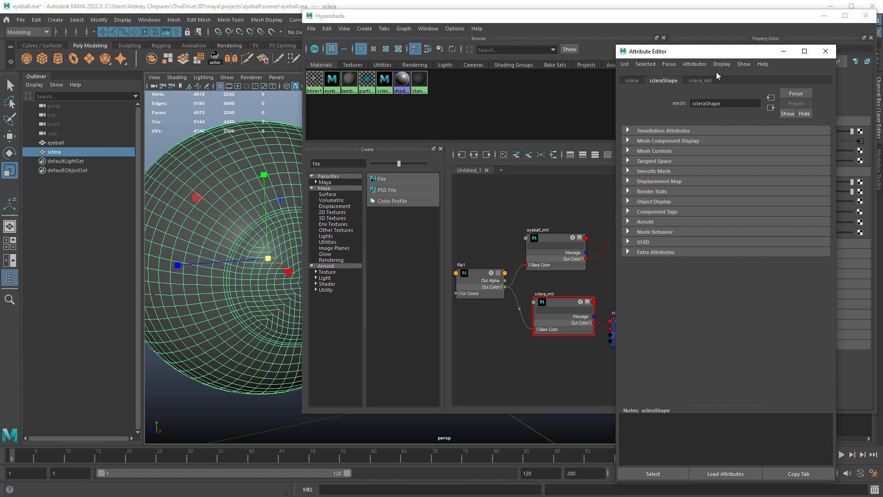
left_click(649, 220)
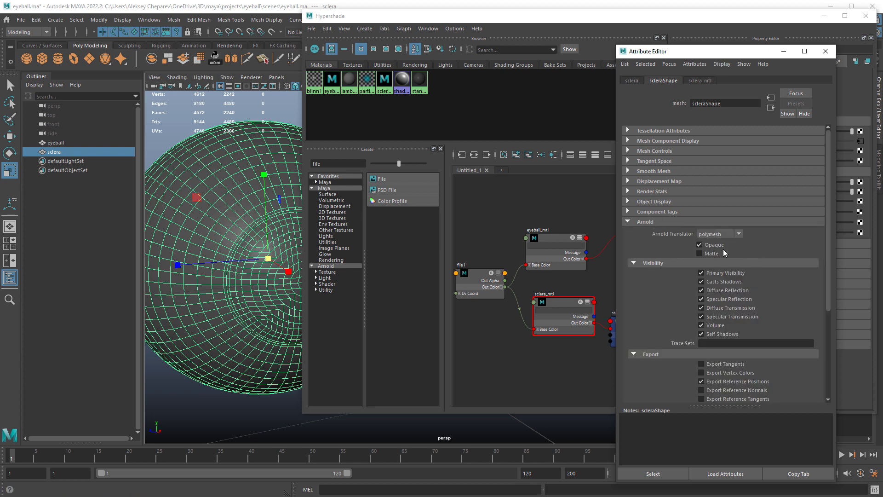
left_click(825, 51)
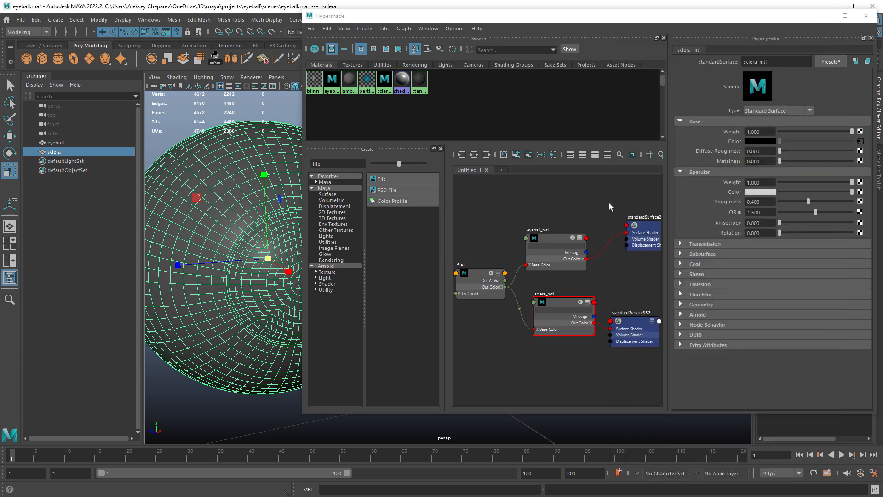
Step: Set sclera_mtl's specular roughness to 0.014 and its transmission weight to 1.0
middle_click_drag(612, 214, 583, 209, "alt")
left_click(528, 301)
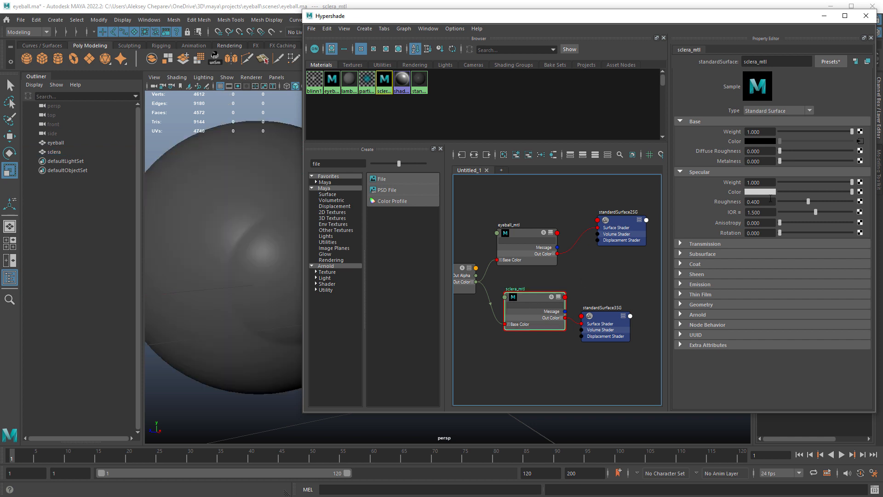
left_click(704, 243)
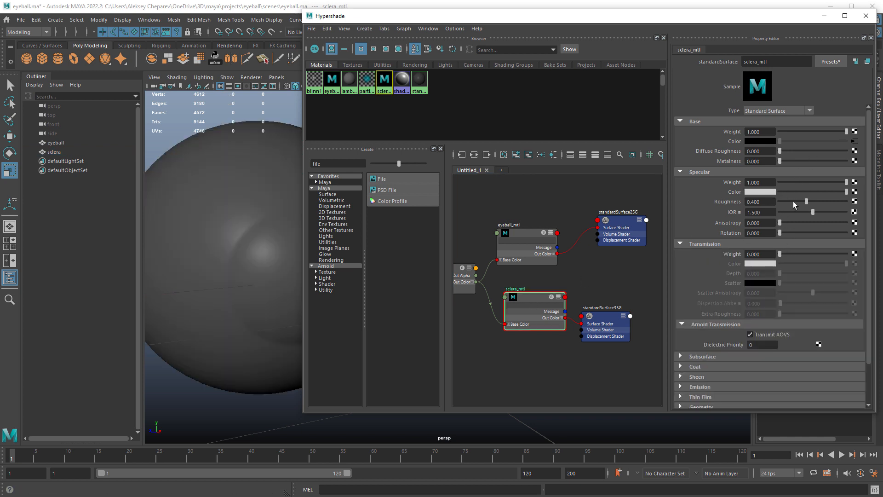
left_click_drag(806, 201, 774, 203)
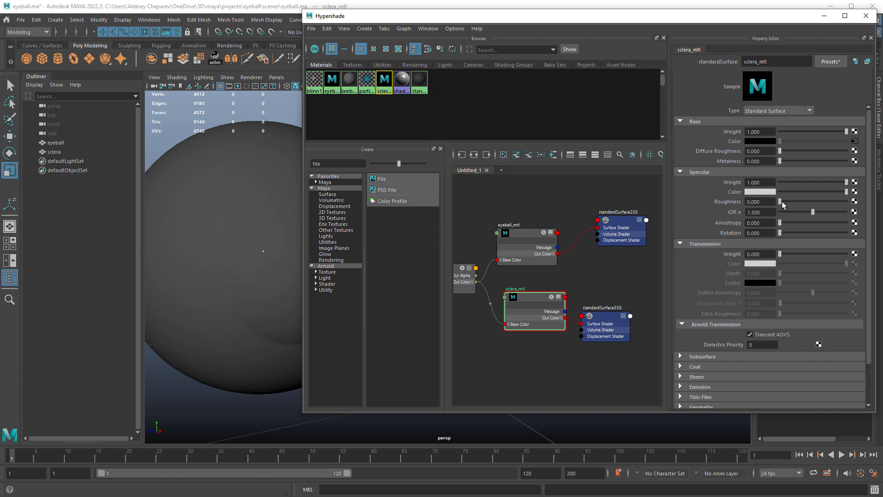
left_click(783, 201)
left_click_drag(780, 253, 854, 263)
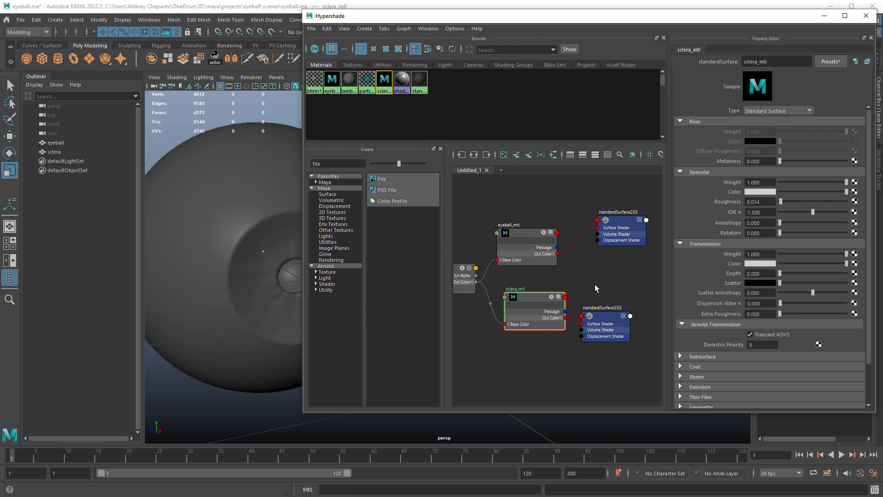
Step: Close the Hypershade and open the eyeball mesh's attributes in the Attribute Editor
left_click(606, 318)
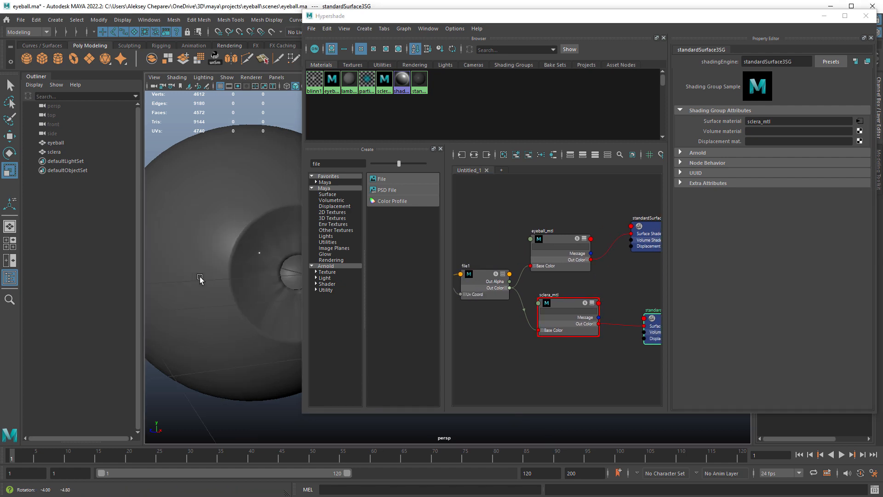
left_click(866, 16)
left_click_drag(358, 236, 437, 237, "alt")
left_click(479, 224)
left_click(476, 197)
key("ctrl+a")
middle_click_drag(438, 236, 404, 231, "alt")
left_click_drag(691, 52, 636, 41)
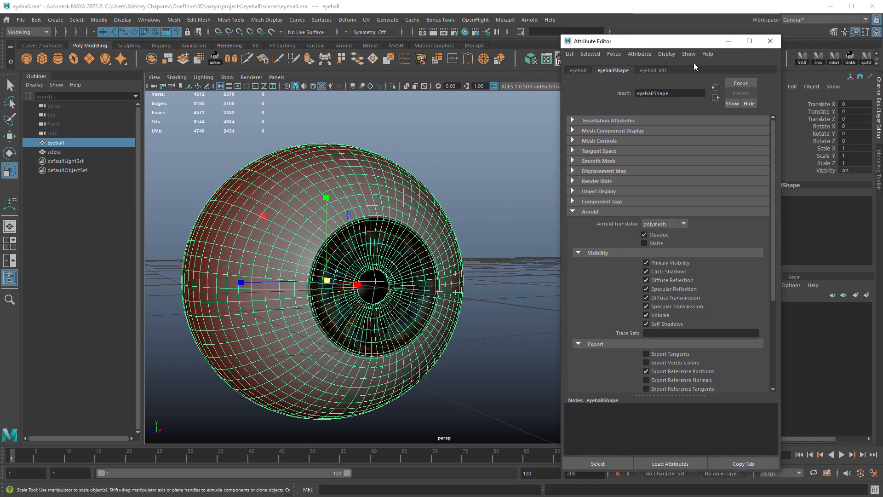
Step: Set the specular roughness of eyeball_mtl to 1.0
left_click(655, 71)
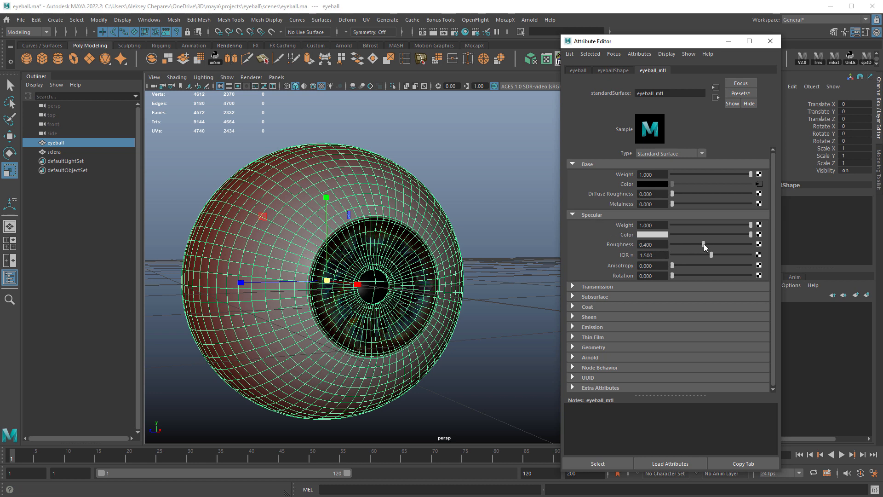
left_click_drag(703, 244, 761, 245)
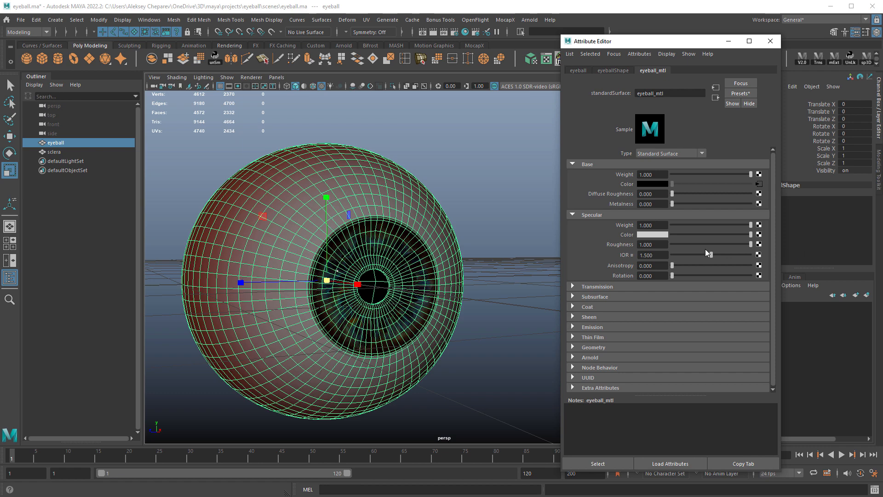
right_click_drag(461, 229, 518, 238, "alt")
middle_click_drag(494, 237, 525, 225, "alt")
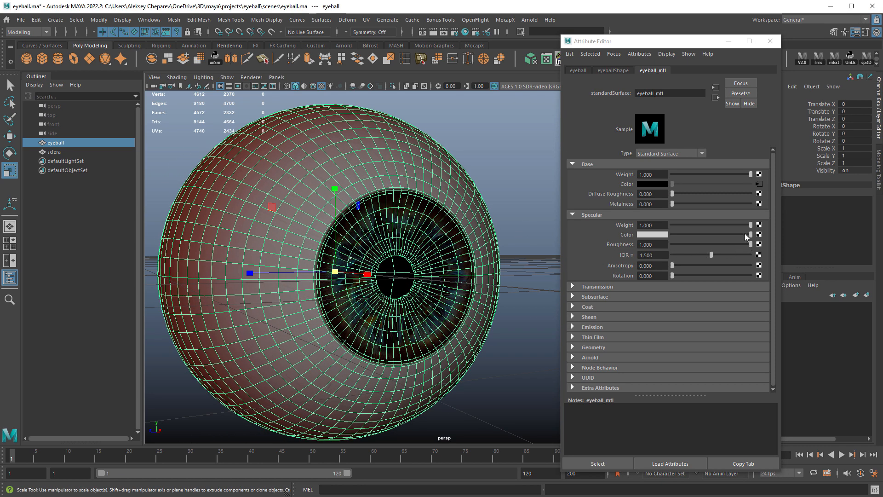
Step: Try a specular weight of 0 on eyeball_mtl and check the eyeball from another angle
left_click_drag(751, 225, 658, 227)
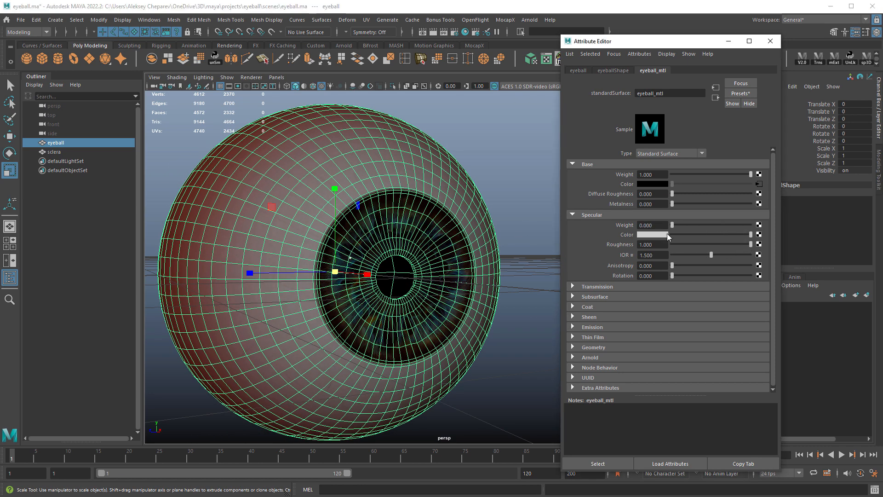
left_click(538, 180)
left_click_drag(538, 180, 473, 227, "alt")
left_click(473, 227)
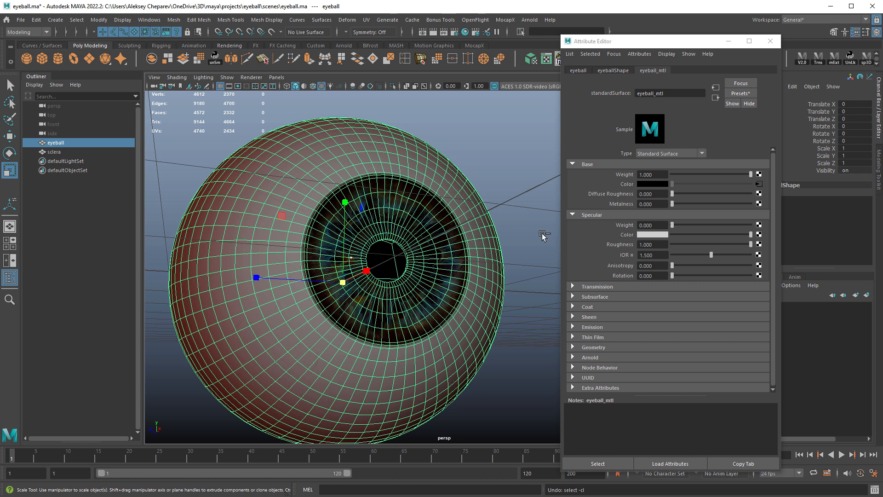
Step: Undo the specular weight change and set eyeball_mtl's specular roughness to about 0.905
key("ctrl+z")
right_click_drag(469, 272, 529, 267, "alt")
left_click_drag(751, 244, 745, 244)
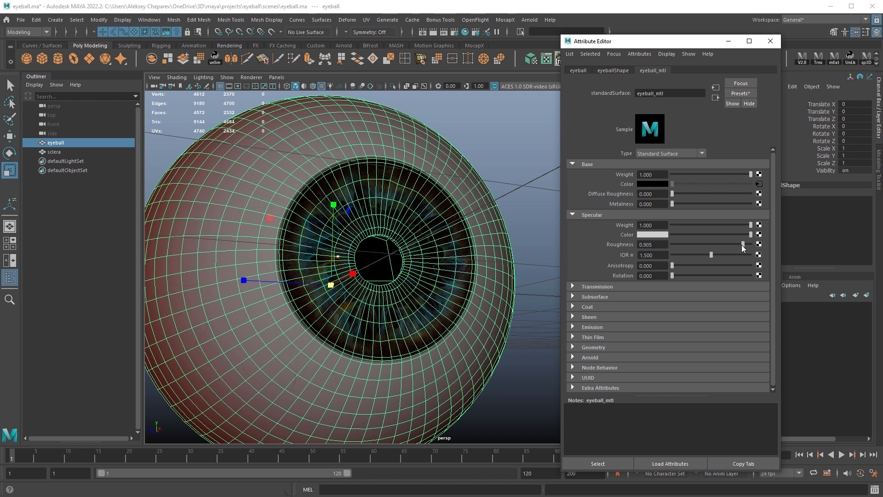
Step: Select the sclera mesh and look through the Arnold settings of its sclera_mtl material
left_click(508, 224)
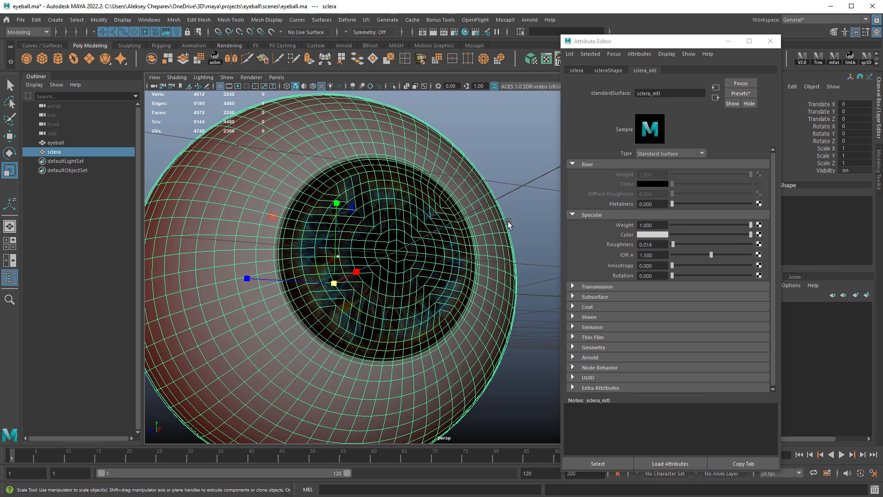
left_click(520, 201)
mouse_move(512, 225)
left_mouse_down("alt")
mouse_move(502, 259)
mouse_move(449, 255)
mouse_move(481, 230)
mouse_move(438, 268)
mouse_move(488, 256)
mouse_move(517, 227)
mouse_move(508, 247)
mouse_move(471, 244)
mouse_move(481, 226)
mouse_move(499, 236)
mouse_move(501, 215)
left_mouse_up("alt")
left_click(487, 255)
left_click(538, 213)
left_click(502, 214)
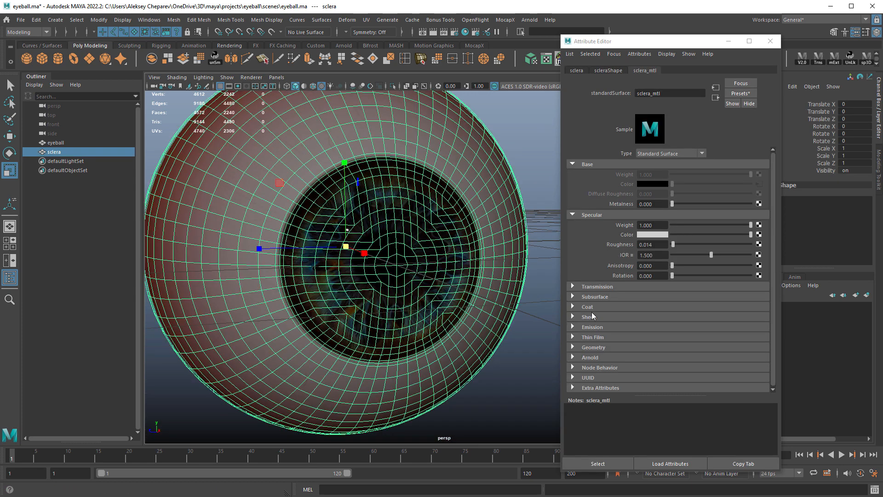
left_click(590, 358)
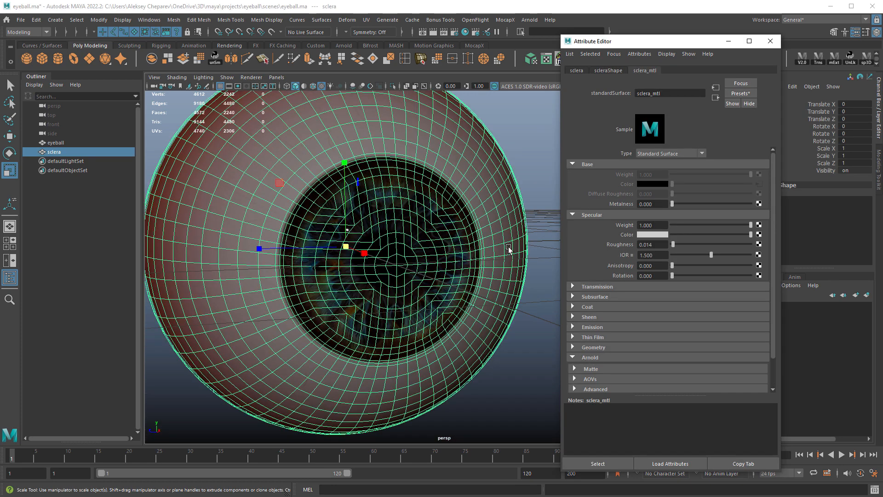
left_click(527, 275, "shift")
left_click(527, 275, "shift")
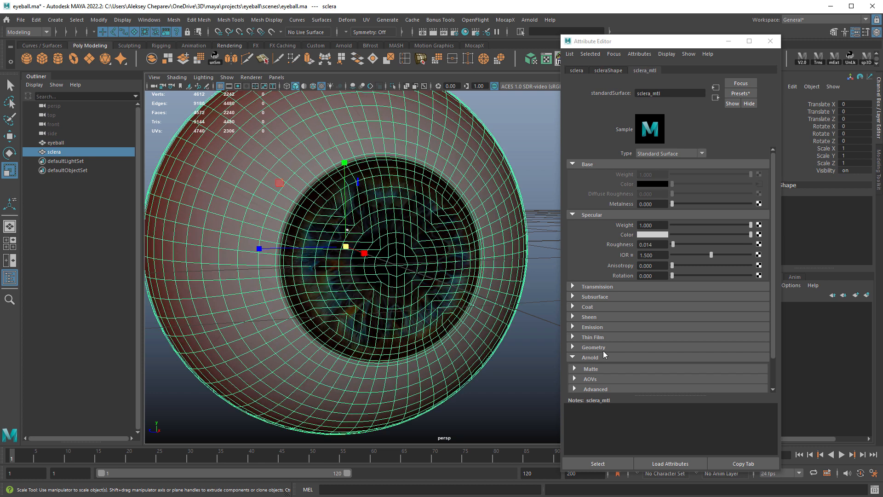
scroll(603, 350, "down", 2)
Step: Set the sclera shape's Arnold subdivision type to catclark with 2 iterations
left_click(608, 70)
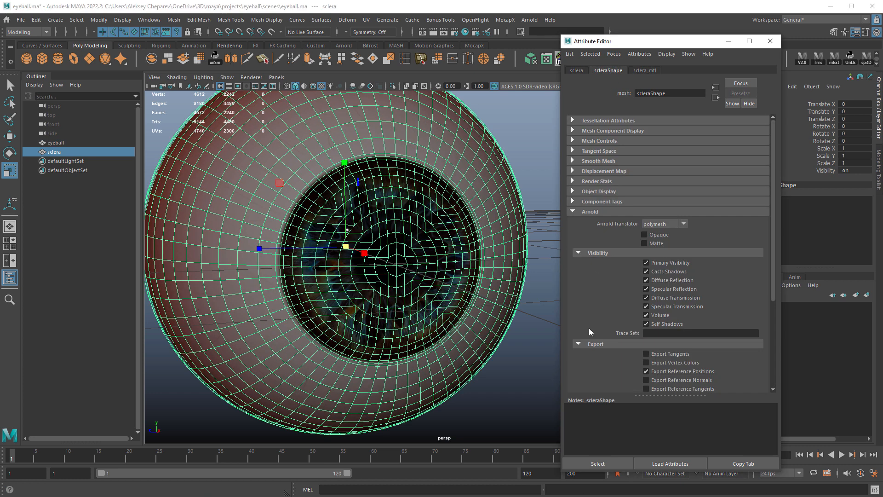
scroll(611, 308, "down", 7)
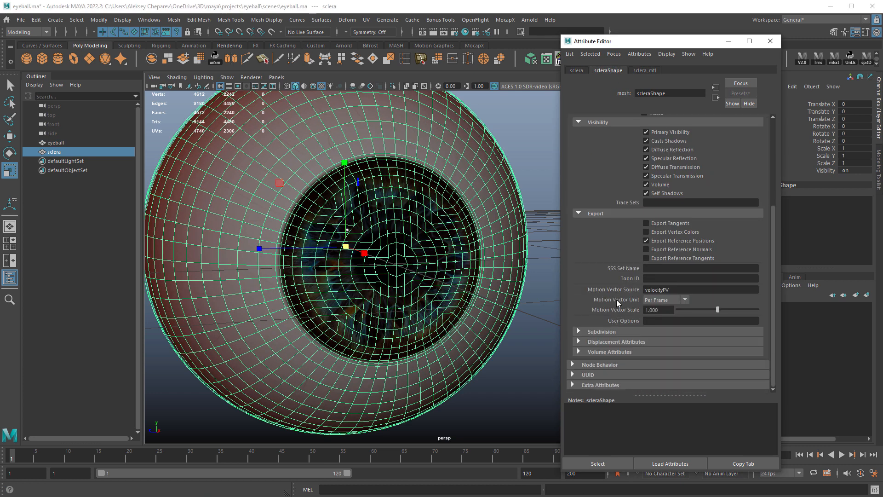
left_click(601, 331)
scroll(597, 302, "down", 3)
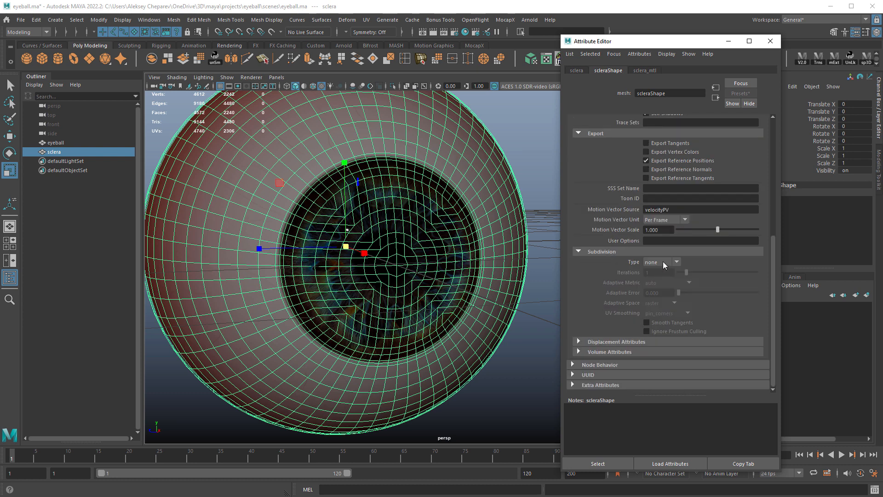
left_click(660, 281)
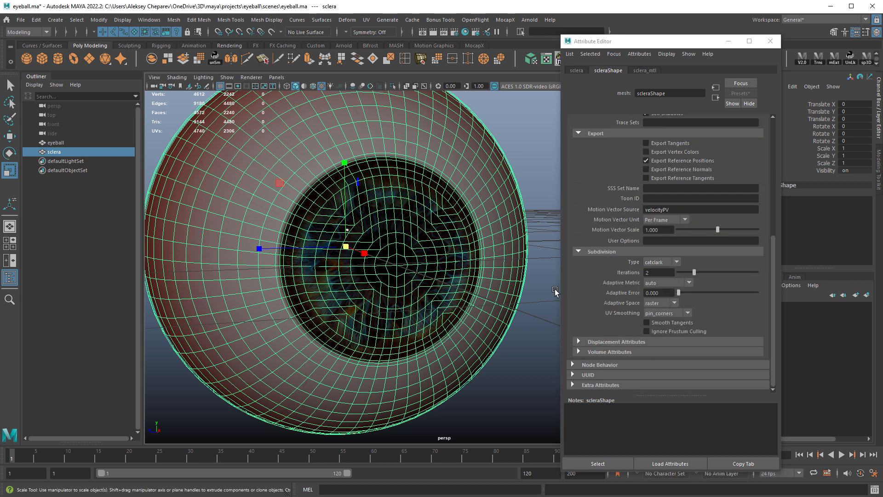
Step: Set the eyeball shape's Arnold subdivision type to catclark with 2 iterations and close the Attribute Editor
left_click(516, 249)
left_click(660, 270)
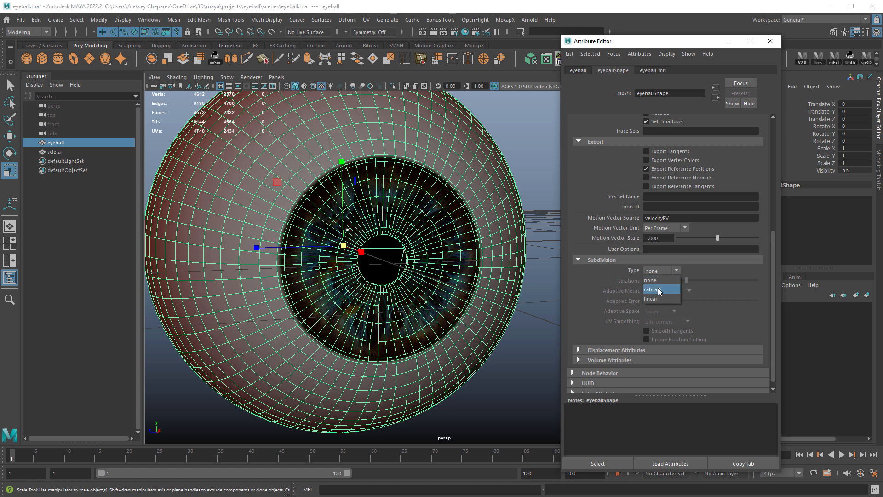
left_click(660, 281)
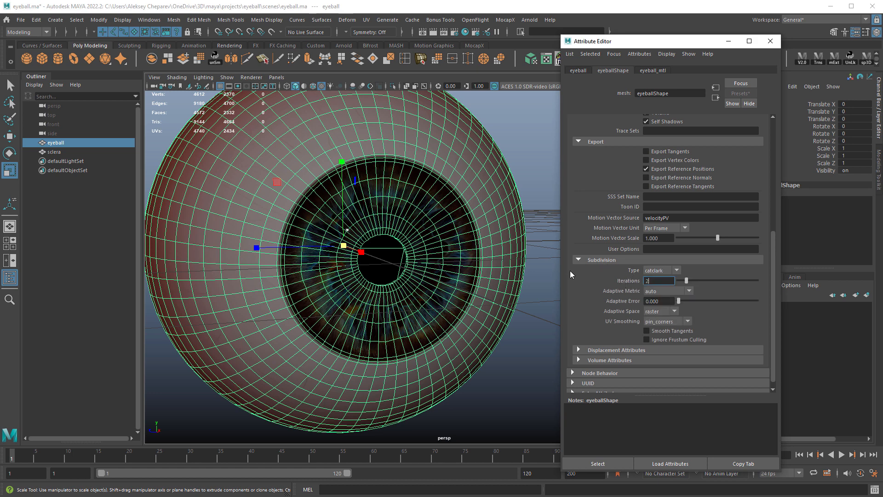
left_click(552, 271)
left_click(770, 41)
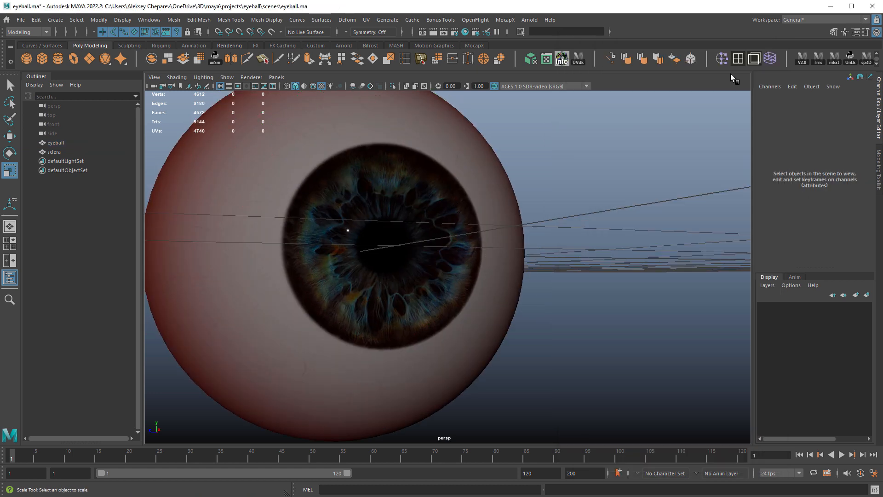
Step: Frame the whole eyeball in the perspective view and hide the grid
key("f")
left_click(220, 86)
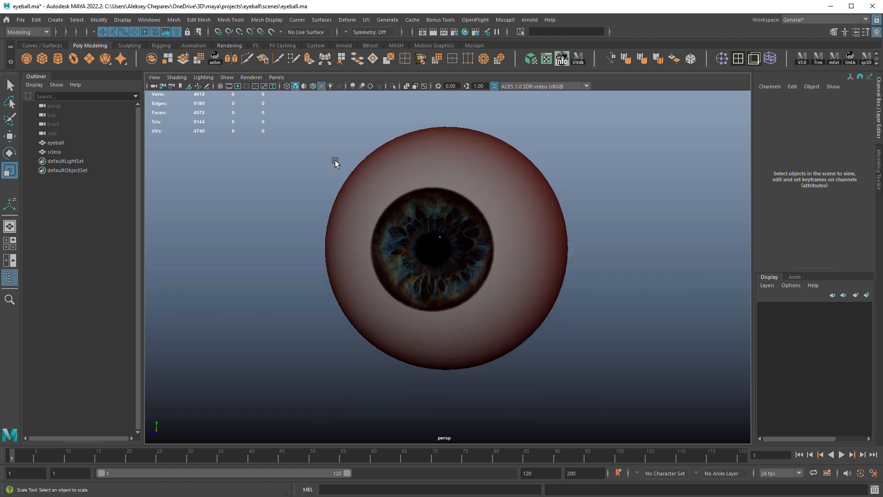
left_click_drag(335, 163, 404, 197, "alt")
right_click_drag(405, 198, 379, 206, "alt")
left_click_drag(378, 207, 349, 193, "alt")
right_click_drag(414, 212, 478, 202, "alt")
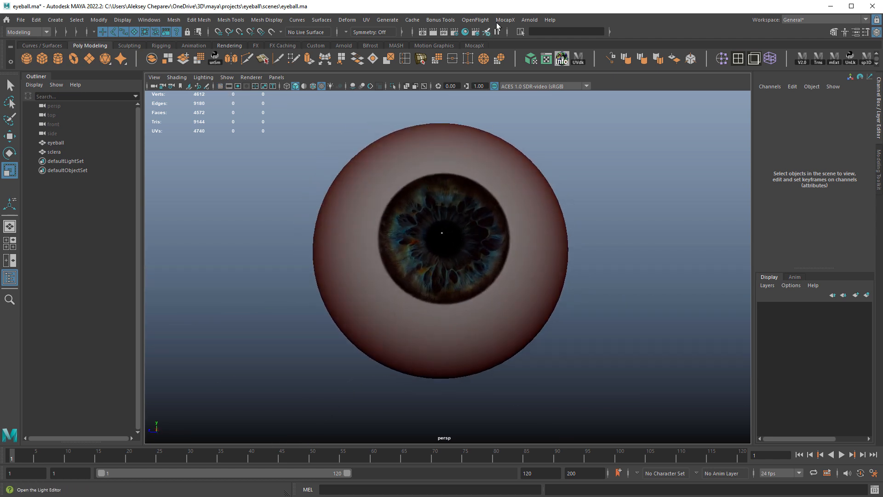
Step: Detach the list of Arnold light types and create an area light from it
left_click(529, 20)
mouse_move(557, 68)
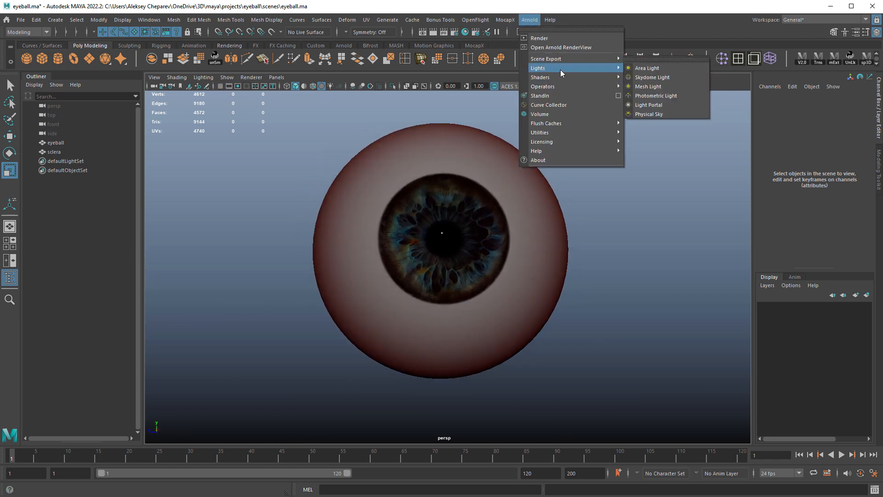
left_click(662, 63)
left_click(648, 63)
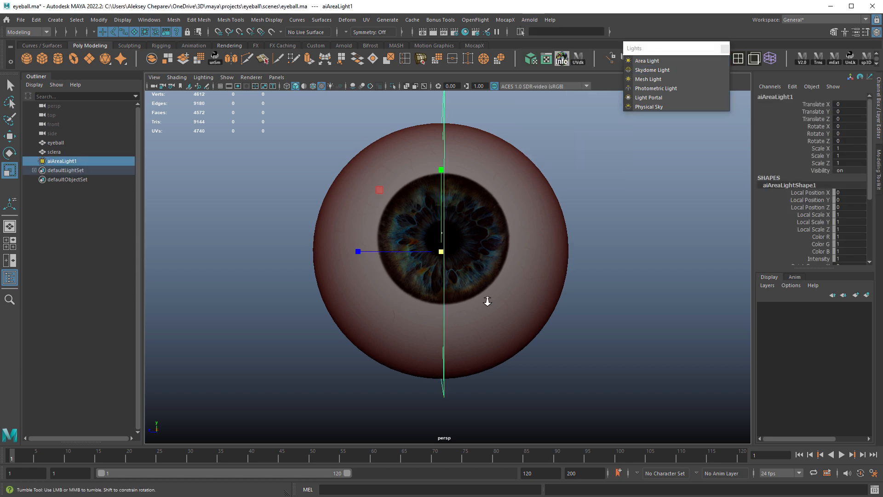
Step: Place the area light beside the eyeball, scaled to about 1.816 and rotated about 41° in Y, with a second area light on the opposite side
right_click_drag(486, 299, 443, 288, "alt")
left_click_drag(443, 289, 479, 299, "alt")
key("w")
key("e")
left_click_drag(422, 273, 486, 276)
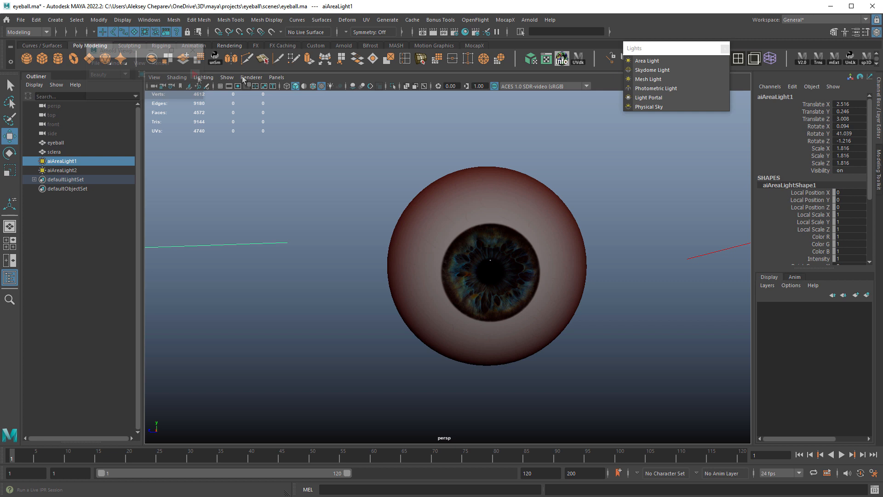
Step: Switch the perspective view's renderer to Arnold and start the live render
left_click(251, 77)
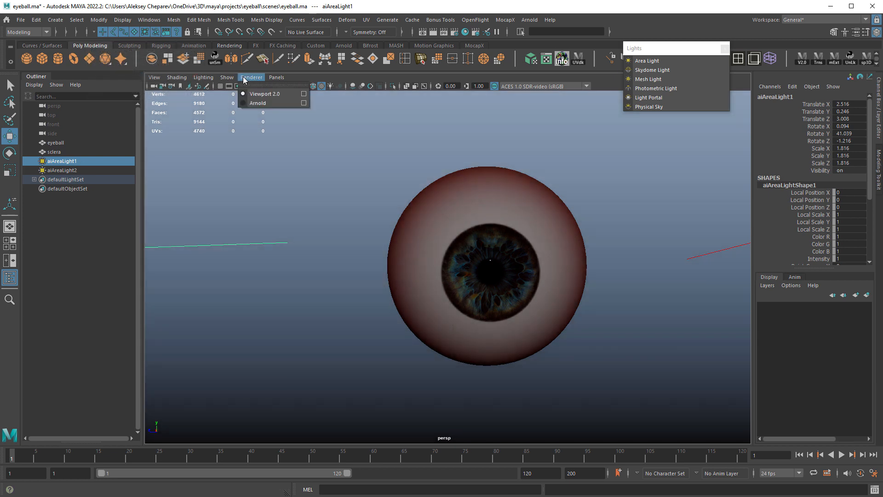
left_click(246, 103)
left_click(195, 74)
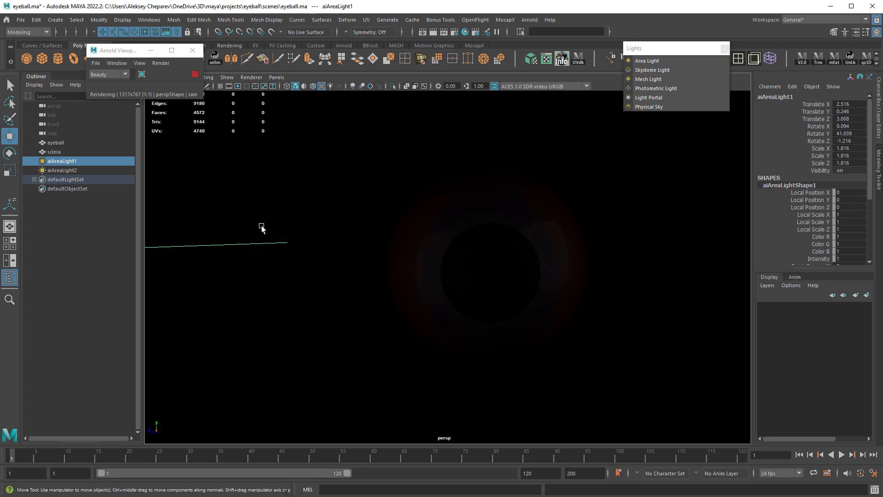
Step: Set aiAreaLight1's intensity to 10 and raise its exposure to brighten the rendered eyeball
left_click(78, 162)
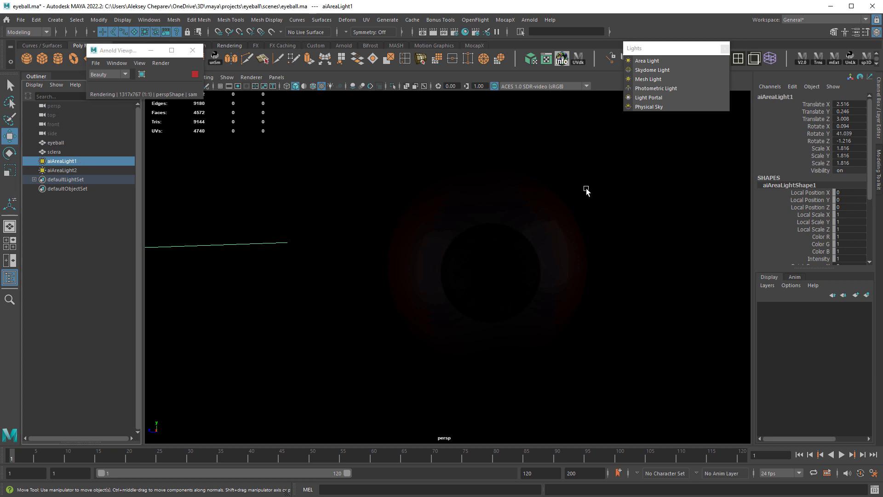
scroll(449, 189, "down", 5)
key("ctrl+a")
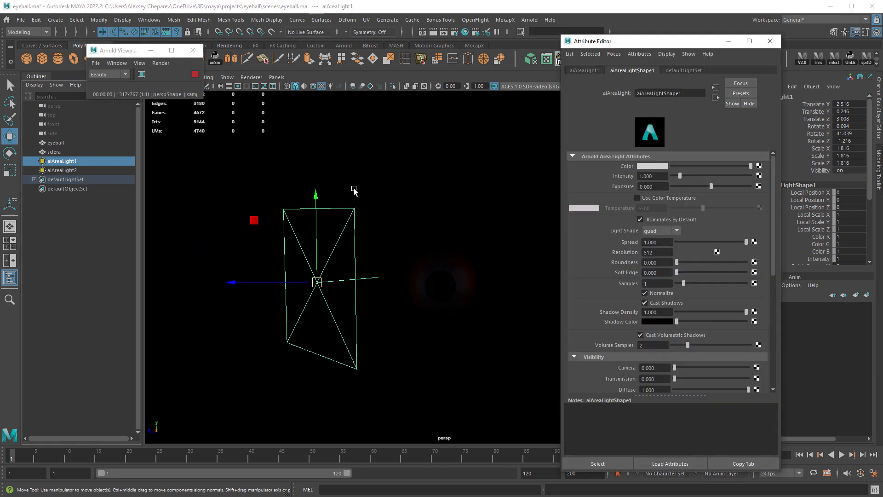
left_click_drag(680, 175, 750, 175)
scroll(551, 325, "up", 3)
left_click_drag(352, 292, 404, 290, "alt")
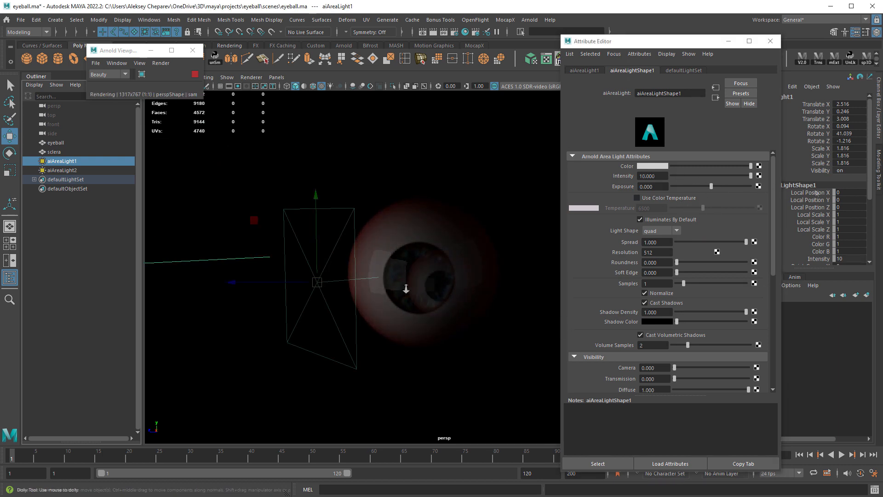
right_click_drag(405, 290, 474, 301, "alt")
left_click_drag(711, 187, 729, 187)
Step: Give aiAreaLight2 an intensity of 10 and an exposure of about -0.150, check the render, and close the Attribute Editor
left_click(62, 170)
right_click_drag(428, 321, 486, 333, "alt")
left_click_drag(486, 333, 512, 305, "alt")
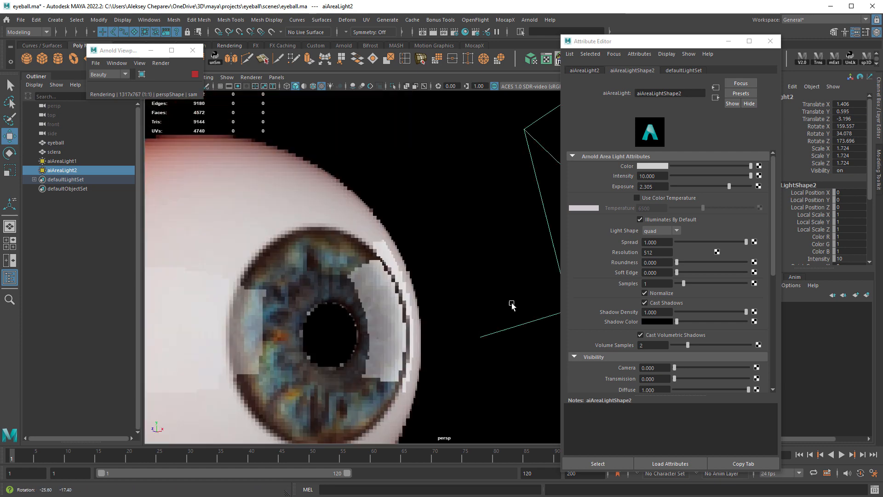
middle_click_drag(512, 305, 423, 299, "alt")
right_click_drag(423, 300, 410, 241, "alt")
left_click_drag(410, 240, 363, 252, "alt")
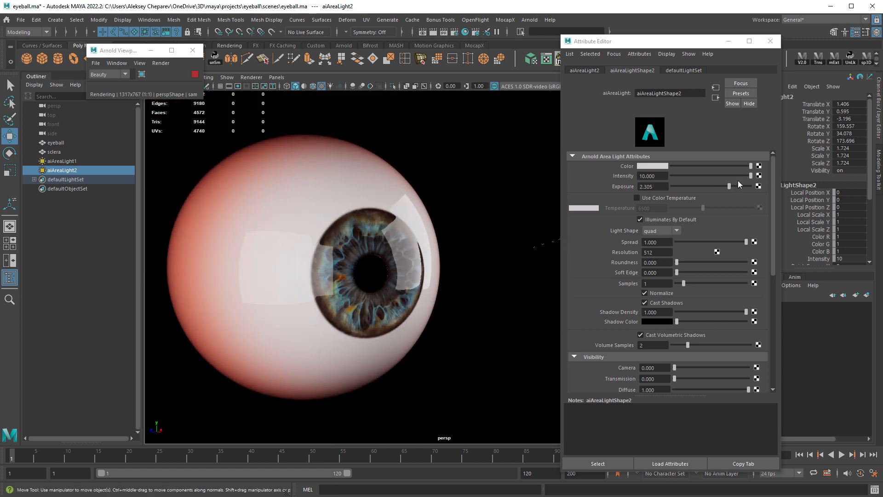
left_click_drag(727, 187, 710, 189)
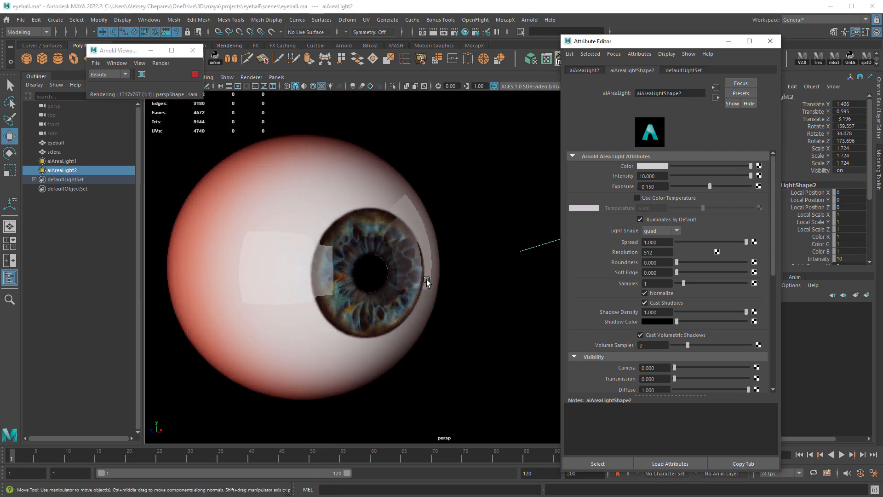
right_click_drag(428, 282, 329, 256, "alt")
left_click_drag(330, 256, 311, 233, "alt")
middle_click_drag(311, 232, 254, 220, "alt")
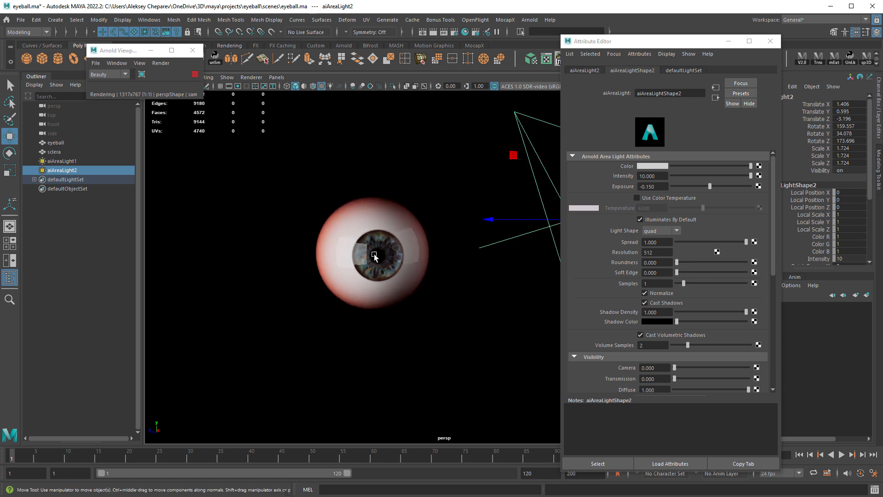
right_click_drag(307, 247, 547, 313, "alt")
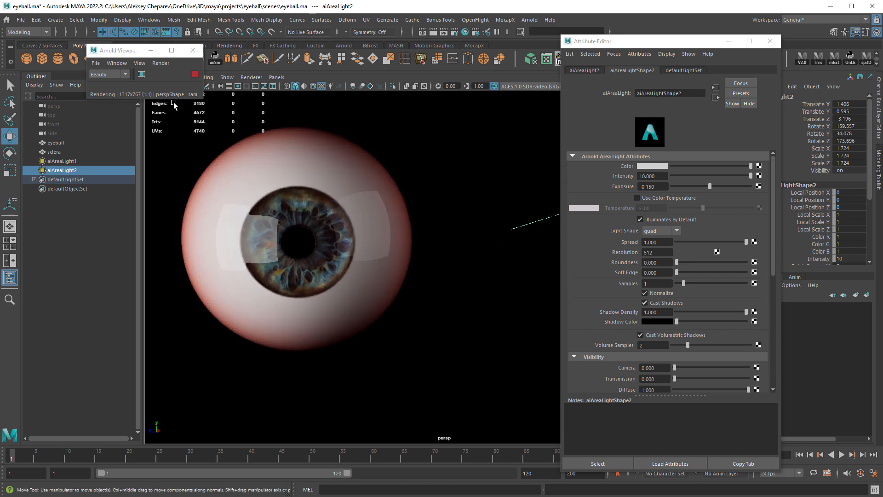
left_click(770, 41)
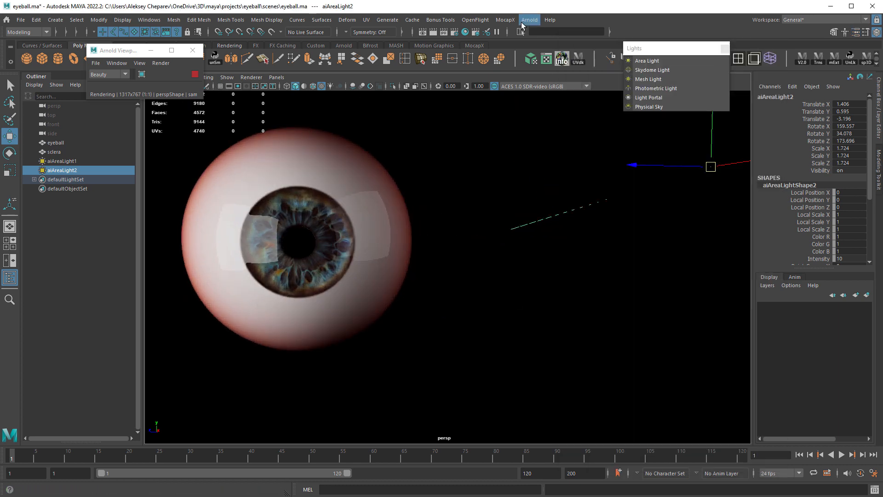
Step: Add an Arnold skydome light to the scene and close the detached list of light types
left_click(474, 19)
mouse_move(529, 21)
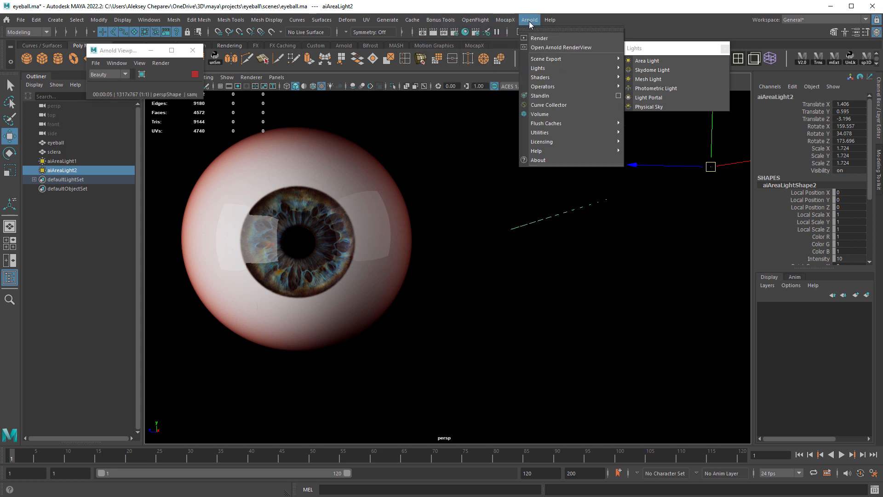
left_click(662, 63)
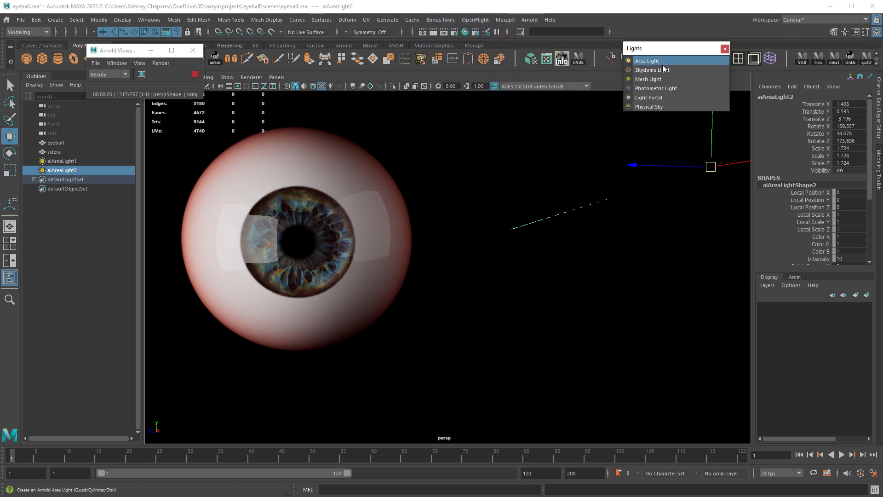
left_click(651, 70)
left_click(725, 48)
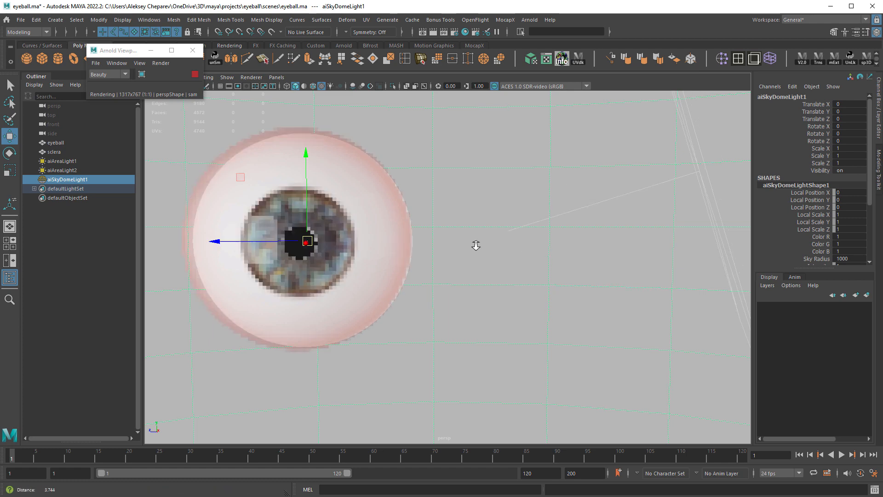
scroll(505, 244, "down", 5)
left_click_drag(505, 244, 518, 246, "alt")
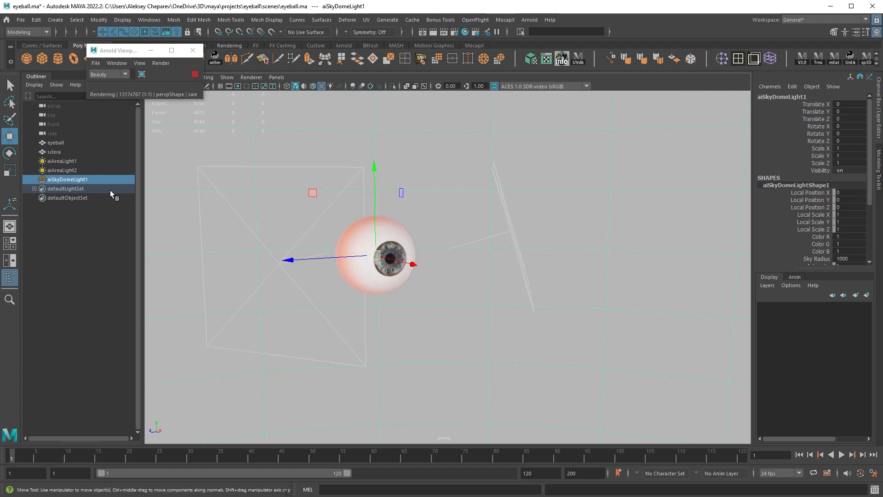
Step: Map a File texture to aiSkyDomeLight1's color and load photo_studio_loft_hall_4k.exr from the project's sourceimages folder
double_click(96, 180)
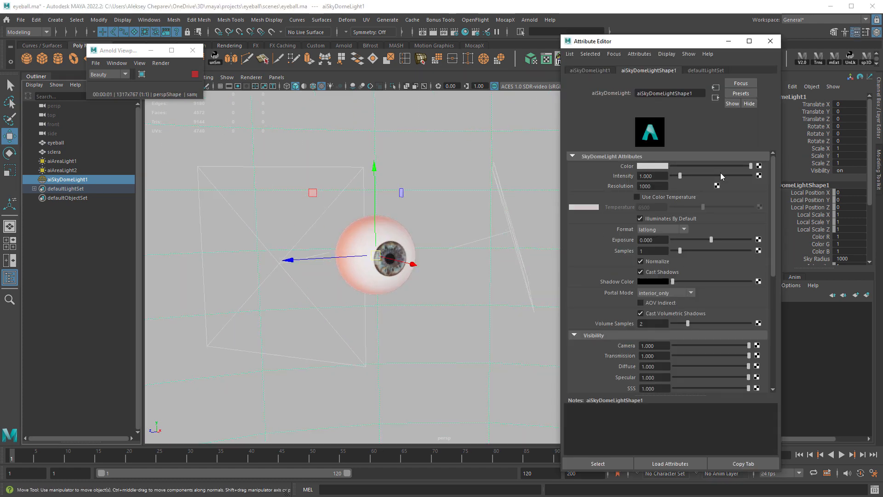
left_click(758, 166)
left_click_drag(603, 214, 512, 140)
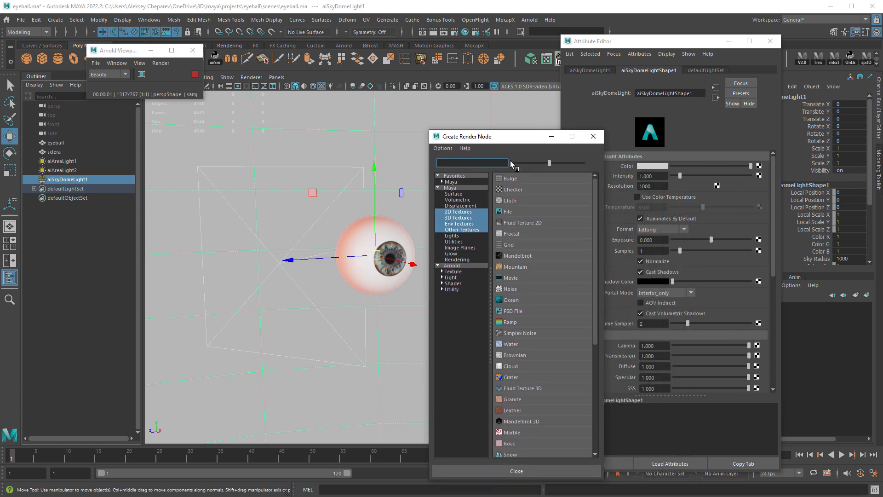
left_click(513, 211)
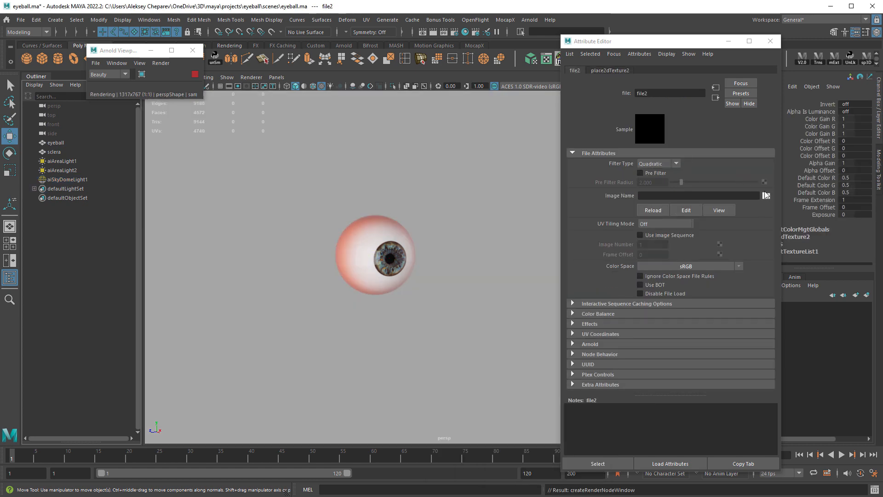
left_click(766, 195)
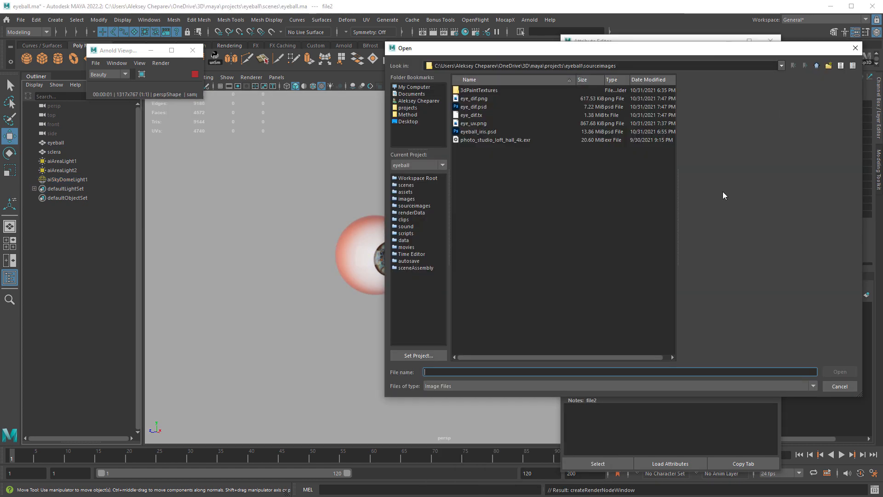
left_click(491, 140)
left_click(505, 148)
left_click(840, 371)
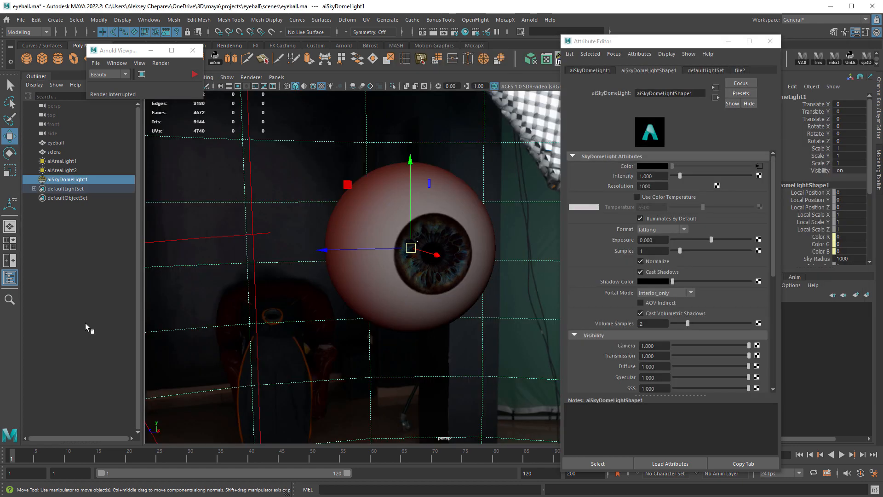
Step: Lower aiSkyDomeLight1's camera visibility to its minimum so the studio image is hidden from the render, and close the Attribute Editor
left_click(87, 328)
right_click_drag(307, 287, 292, 287, "alt")
left_click_drag(292, 287, 270, 276, "alt")
right_click_drag(270, 276, 409, 307, "alt")
left_click(472, 228)
key("f")
left_click_drag(482, 299, 197, 241, "alt")
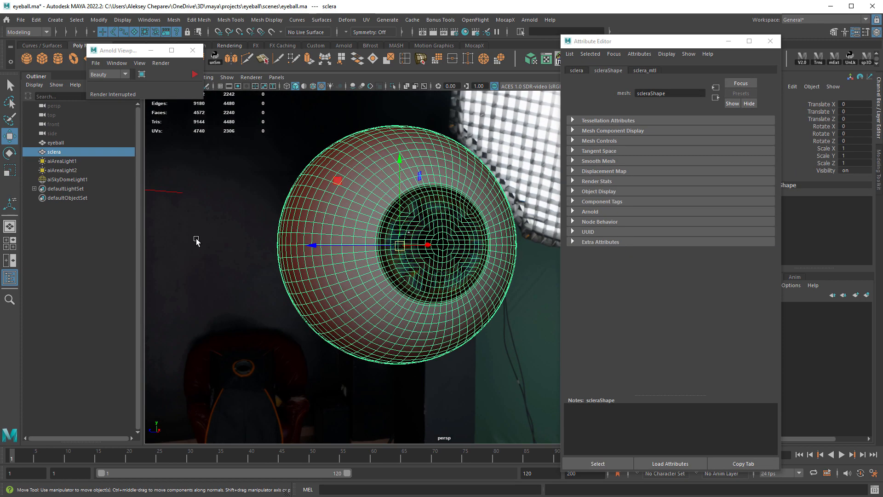
left_click(67, 180)
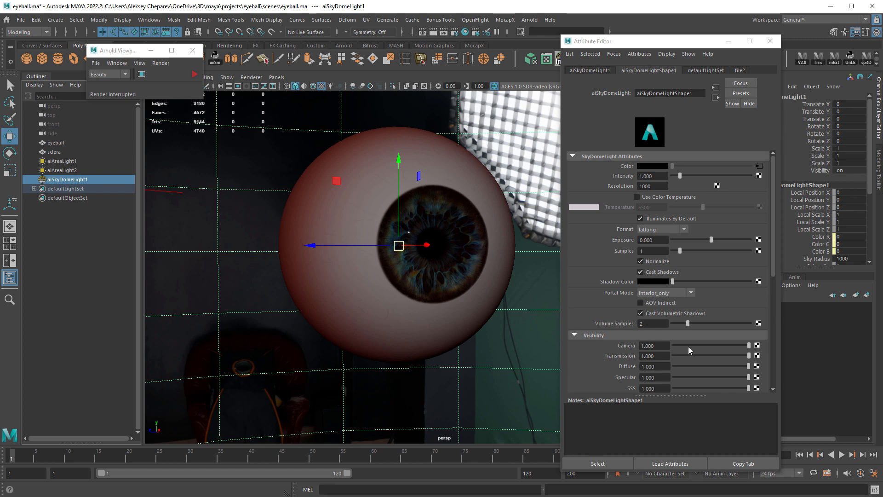
left_click_drag(687, 346, 591, 350)
left_click(770, 41)
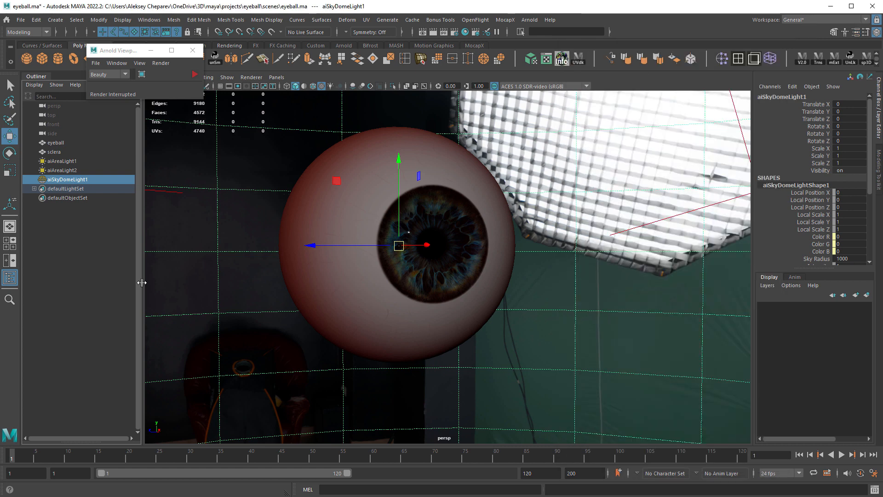
Step: Restart the live Arnold render with nothing selected and inspect the eyeball's reflections from both sides
left_click(112, 260)
left_click(195, 74)
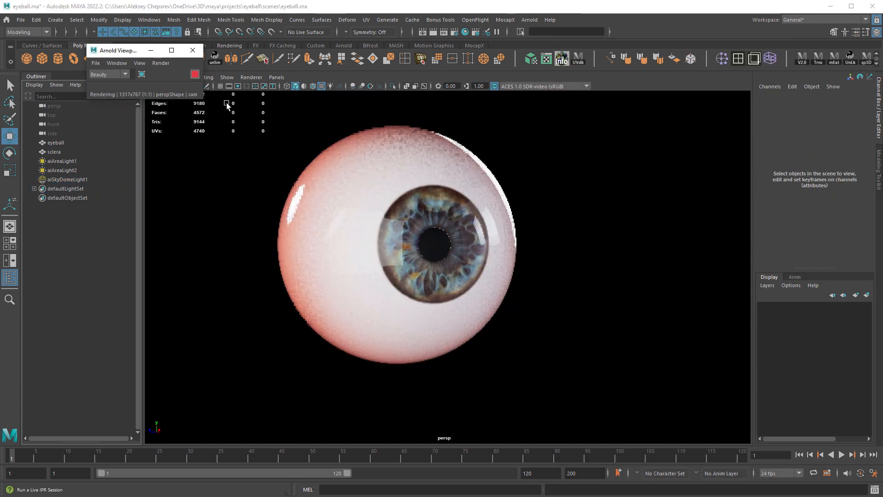
middle_click_drag(438, 247, 491, 254, "alt")
scroll(488, 254, "up", 4)
left_click_drag(486, 254, 552, 230, "alt")
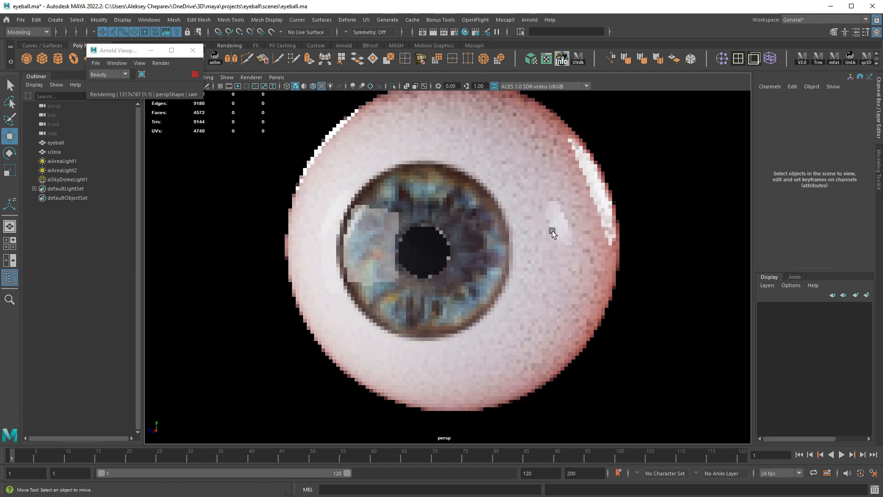
left_click_drag(482, 277, 537, 256, "alt")
right_click_drag(537, 256, 419, 273, "alt")
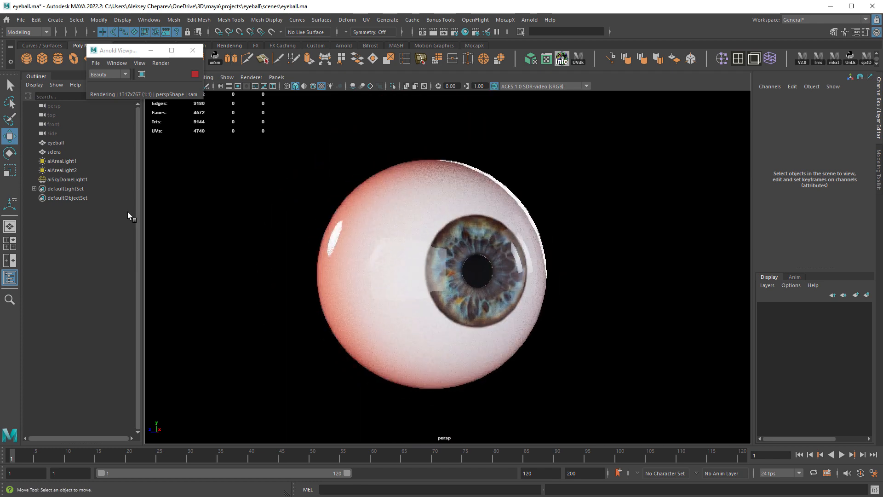
Step: Reduce aiSkyDomeLight1's intensity to darken the environment lighting and check the eyeball render from another angle
left_click(71, 179)
key("ctrl+a")
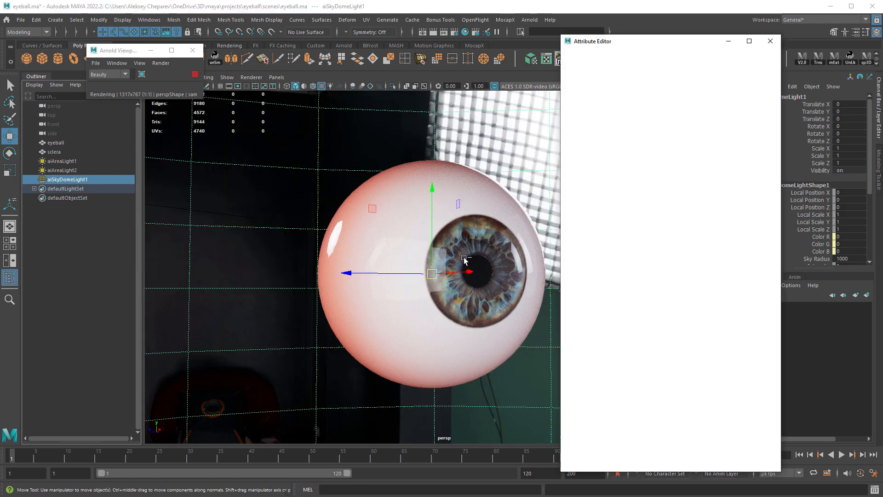
left_click_drag(677, 178, 674, 179)
left_click(112, 308)
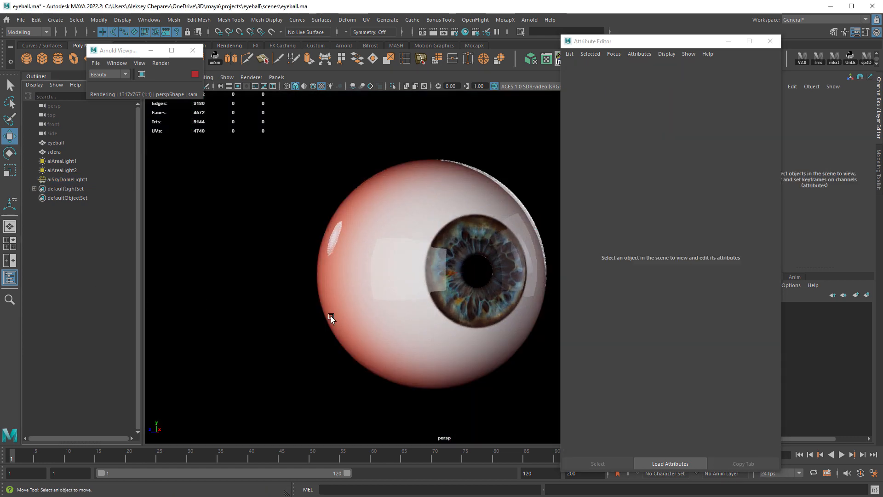
left_click_drag(331, 319, 447, 312, "alt")
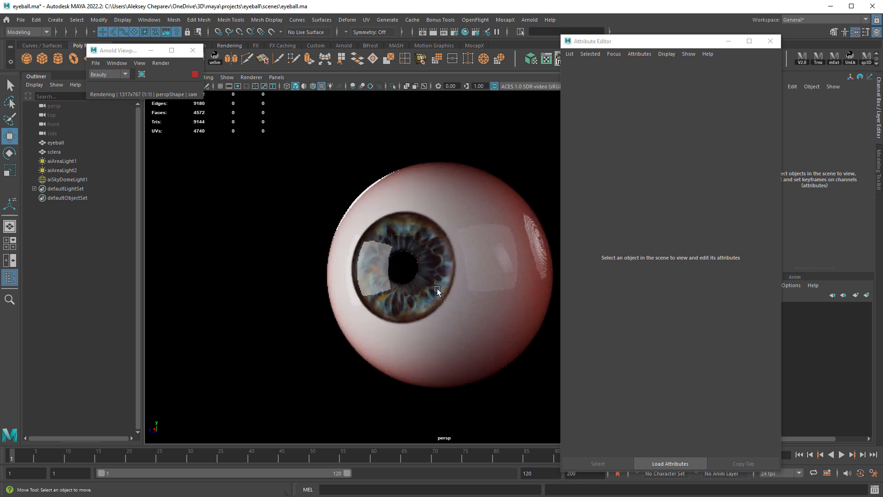
right_click_drag(436, 288, 396, 290, "alt")
left_click_drag(452, 303, 437, 302, "alt")
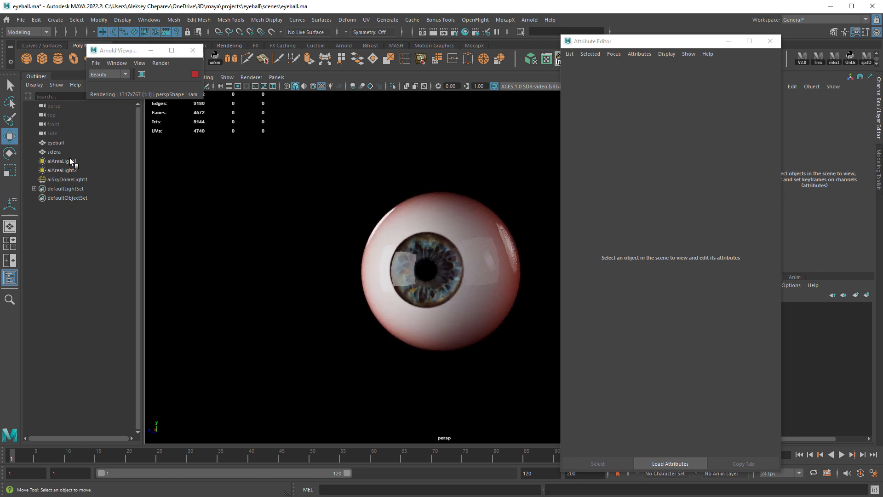
Step: Scale aiAreaLight1 down uniformly to about 0.779 and aiAreaLight2 to about 0.722, and check their reflections on the eyeball
left_click(69, 159)
key("r")
middle_click_drag(466, 355, 246, 325)
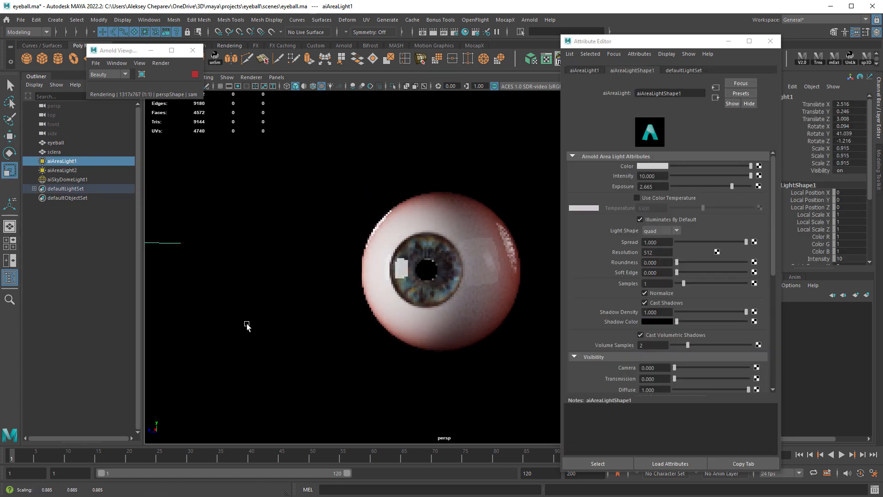
left_click(73, 171)
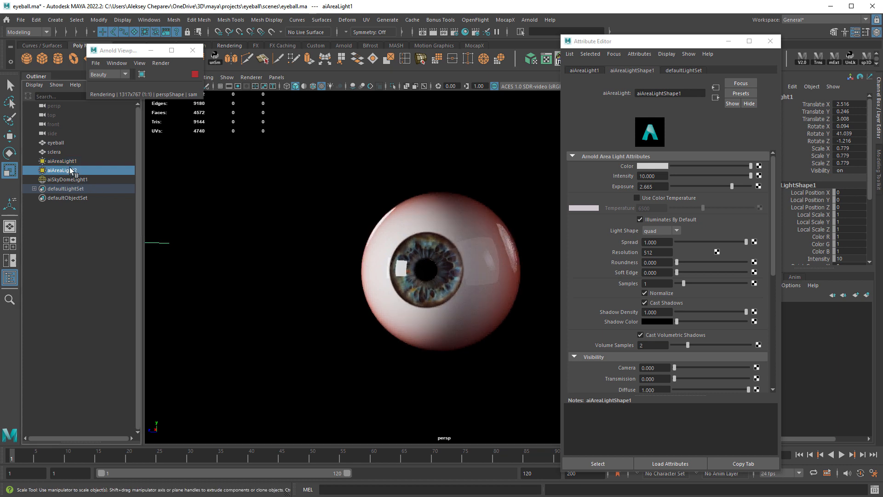
middle_click_drag(279, 339, 242, 333)
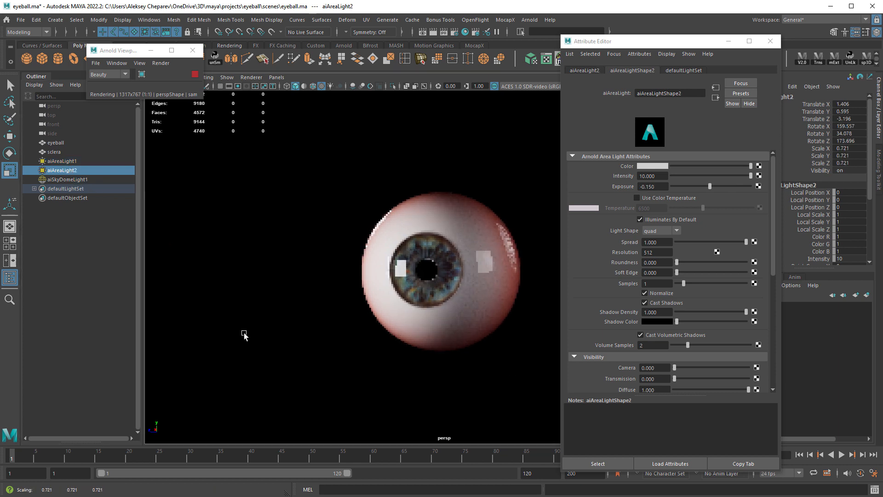
left_click_drag(381, 360, 410, 360, "alt")
left_click_drag(440, 352, 414, 356, "alt")
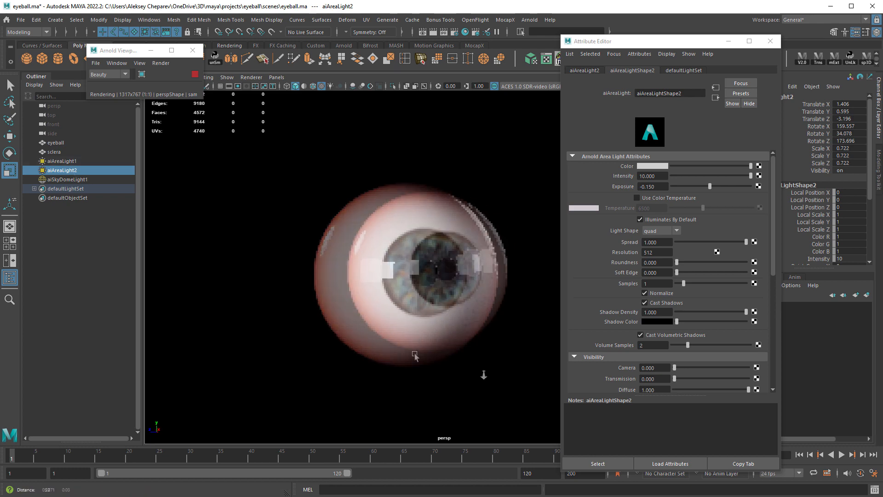
left_click_drag(483, 374, 392, 360, "alt")
Step: In the Hypershade, connect the eye_dif.png texture to eyeball_mtl's bump mapping and move the bump node clear of its connections
left_click(570, 65)
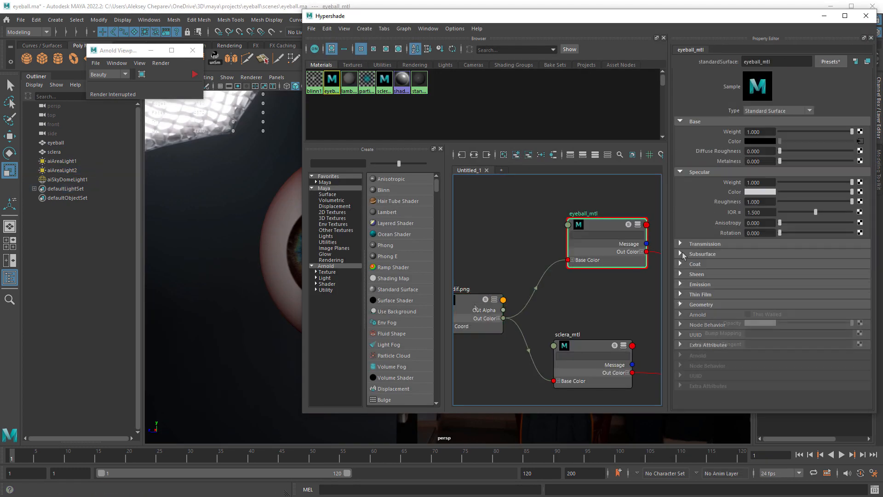
left_click(701, 305)
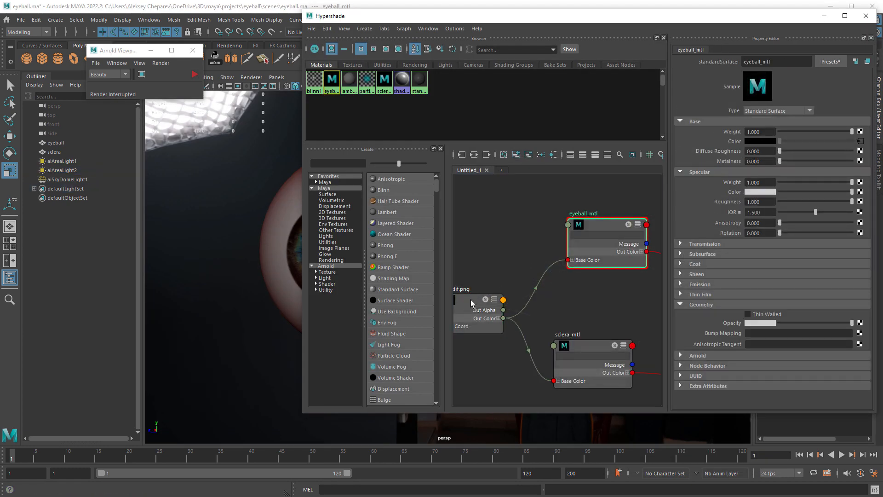
middle_click_drag(722, 332, 722, 333)
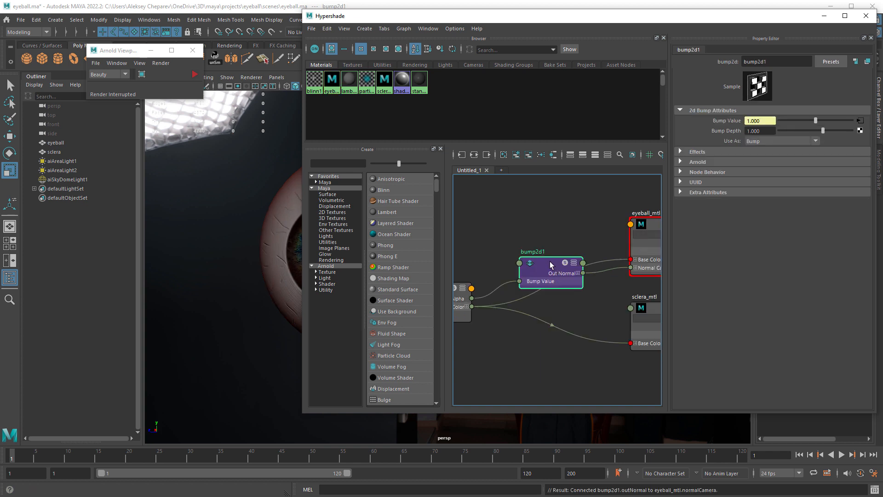
left_click_drag(550, 263, 558, 248)
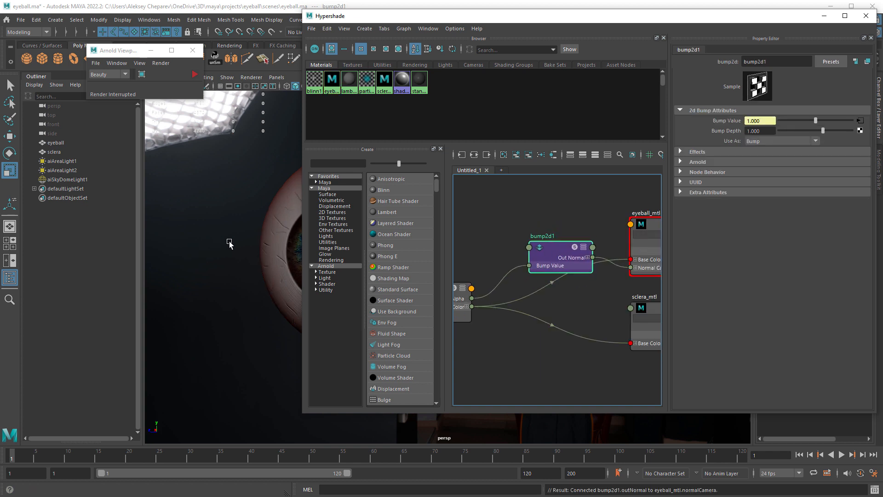
Step: Set the bump node's bump depth to -0.010 while checking the iris up close, and close the Hypershade
middle_click_drag(230, 244, 191, 248, "alt")
right_click_drag(191, 248, 240, 256, "alt")
middle_click_drag(240, 256, 295, 255, "alt")
left_click_drag(243, 250, 199, 256, "alt")
right_click_drag(199, 255, 221, 252, "alt")
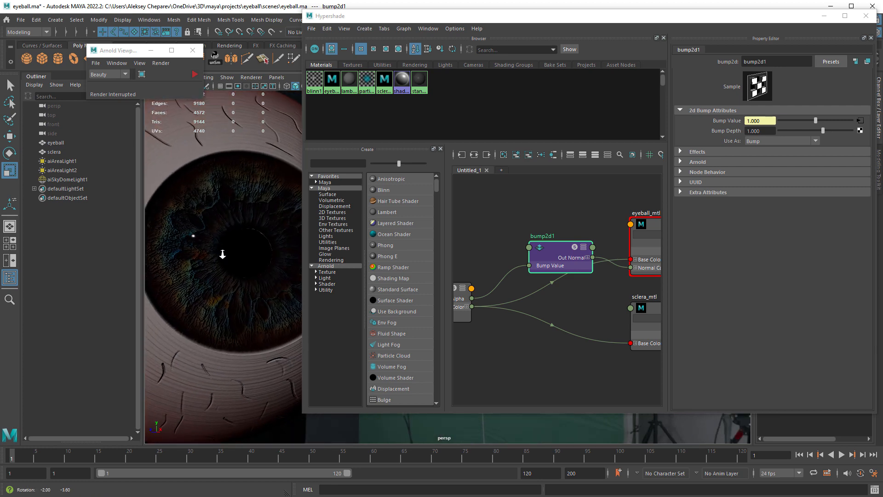
left_click_drag(222, 253, 254, 266, "alt")
mouse_move(822, 131)
left_mouse_down()
mouse_move(807, 131)
mouse_move(815, 133)
left_mouse_up()
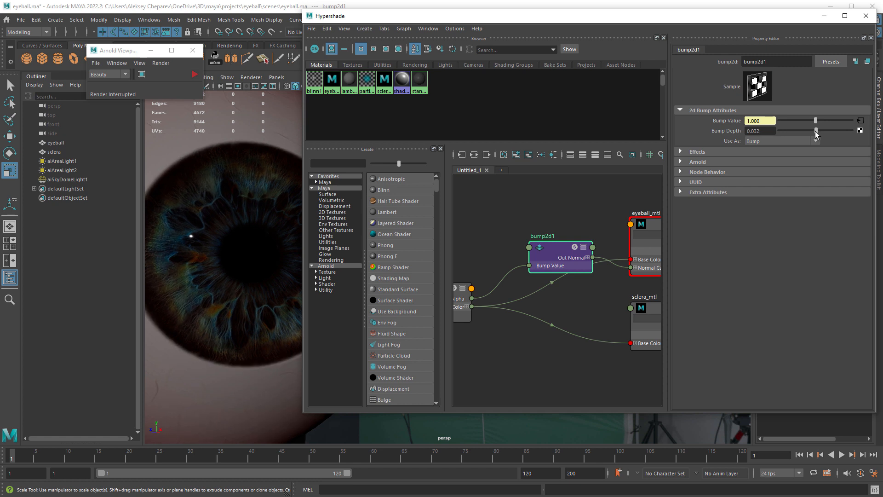
left_click_drag(816, 133, 815, 133)
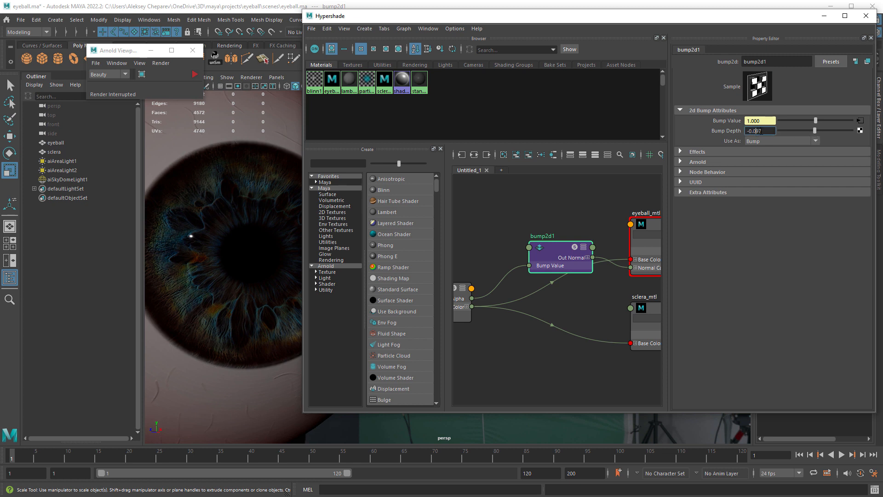
key("Return")
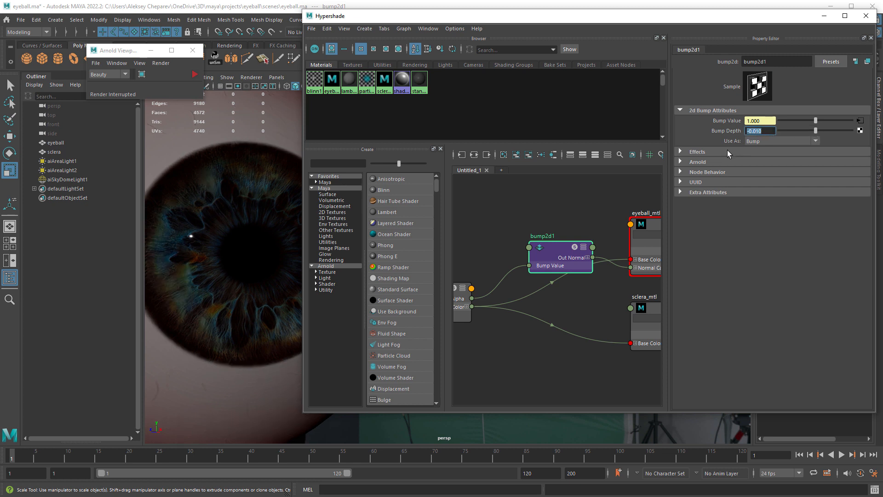
left_click(868, 19)
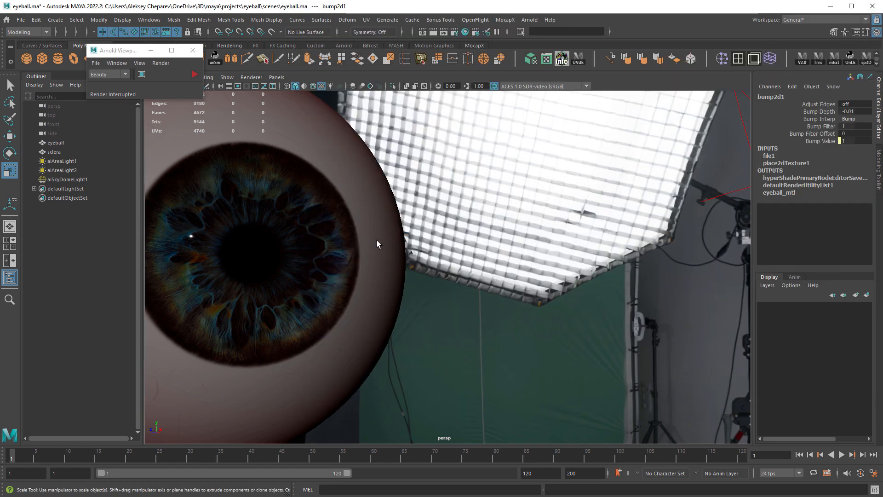
Step: Restart the live Arnold render to check the bump detail on the iris
middle_click_drag(311, 254, 424, 261, "alt")
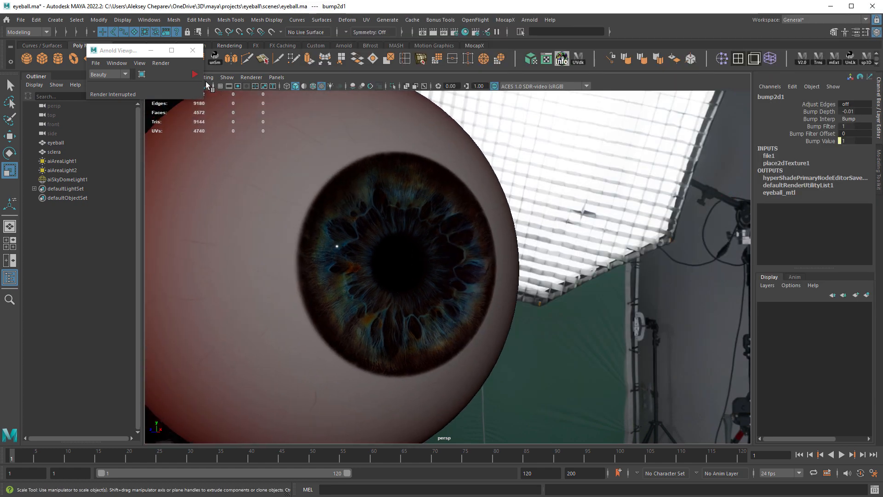
left_click(195, 74)
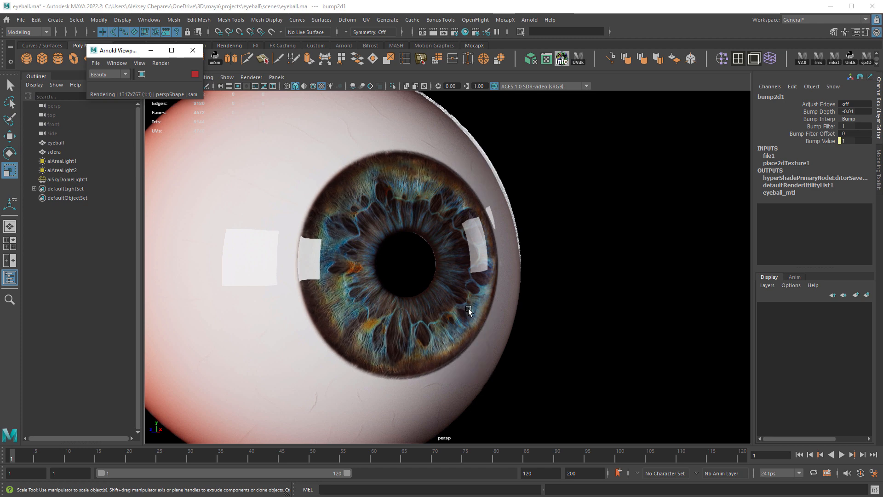
scroll(459, 308, "down", 3)
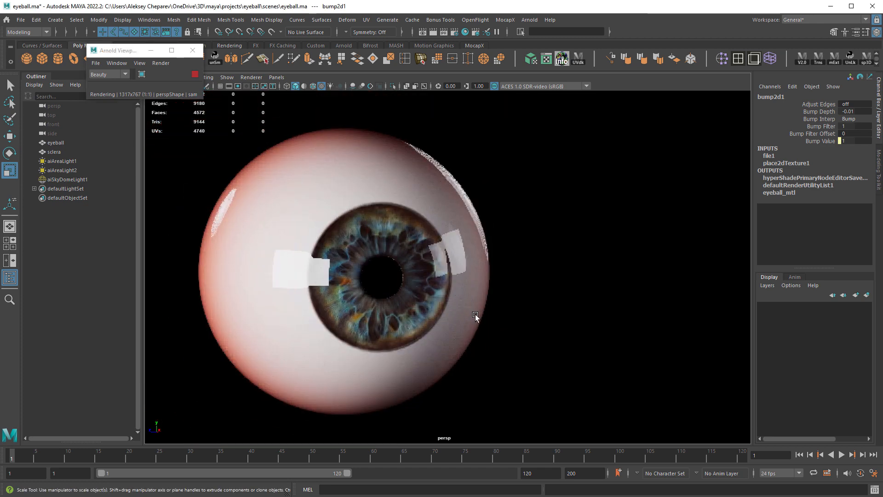
Step: Examine the rendered eyeball's iris, sclera and light reflections from both sides and the front
left_click_drag(463, 308, 372, 300, "alt")
middle_click_drag(371, 300, 503, 294, "alt")
right_click_drag(503, 294, 526, 323, "alt")
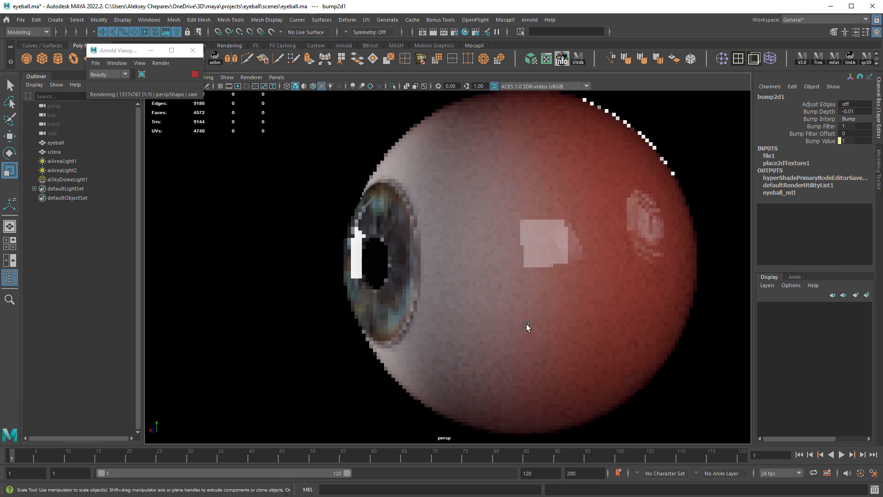
left_click_drag(526, 323, 507, 322, "alt")
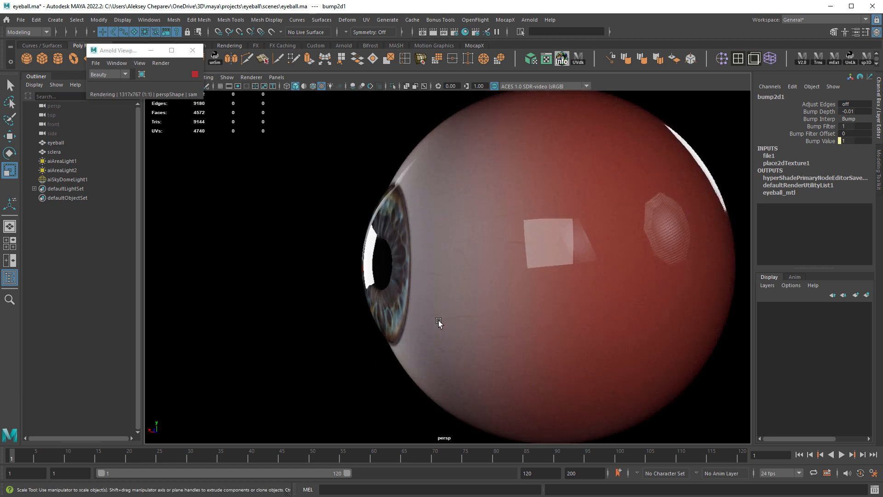
left_click_drag(438, 321, 590, 325, "alt")
right_click_drag(625, 341, 505, 314, "alt")
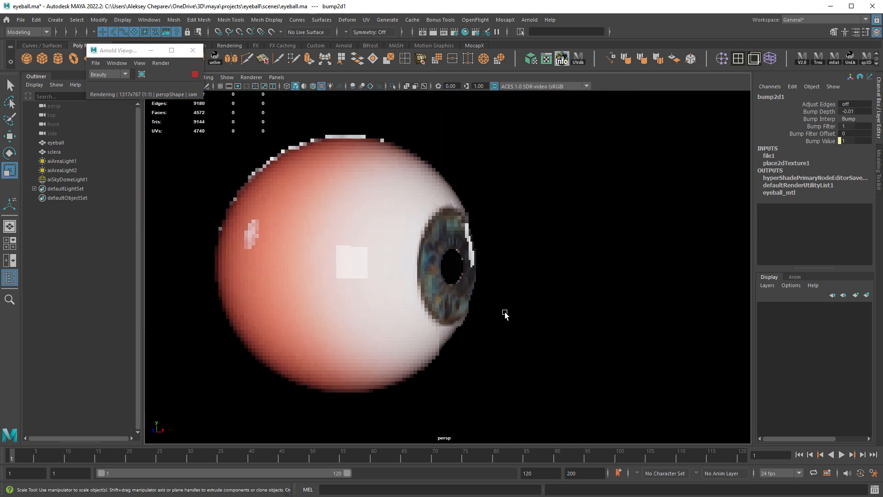
mouse_move(553, 336)
left_mouse_down("alt")
mouse_move(464, 328)
mouse_move(529, 322)
mouse_move(562, 334)
left_mouse_up("alt")
right_click_drag(562, 334, 594, 341, "alt")
middle_click_drag(527, 327, 579, 332, "alt")
left_click_drag(579, 333, 569, 326, "alt")
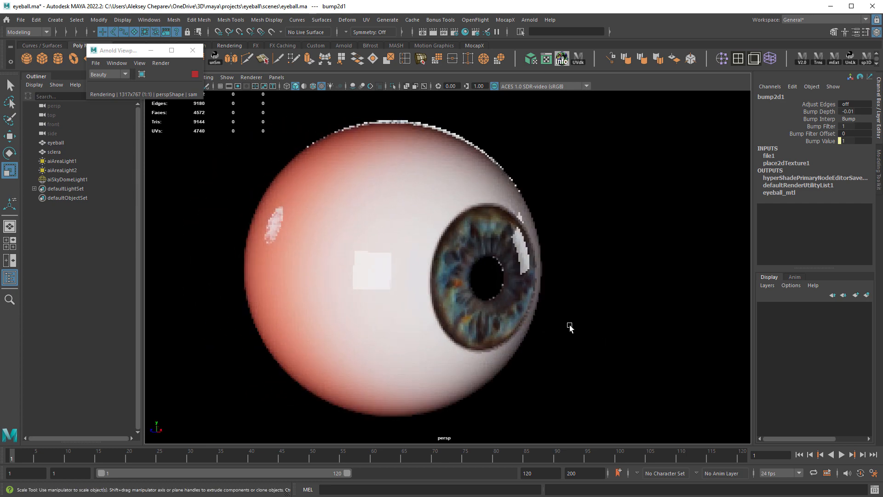